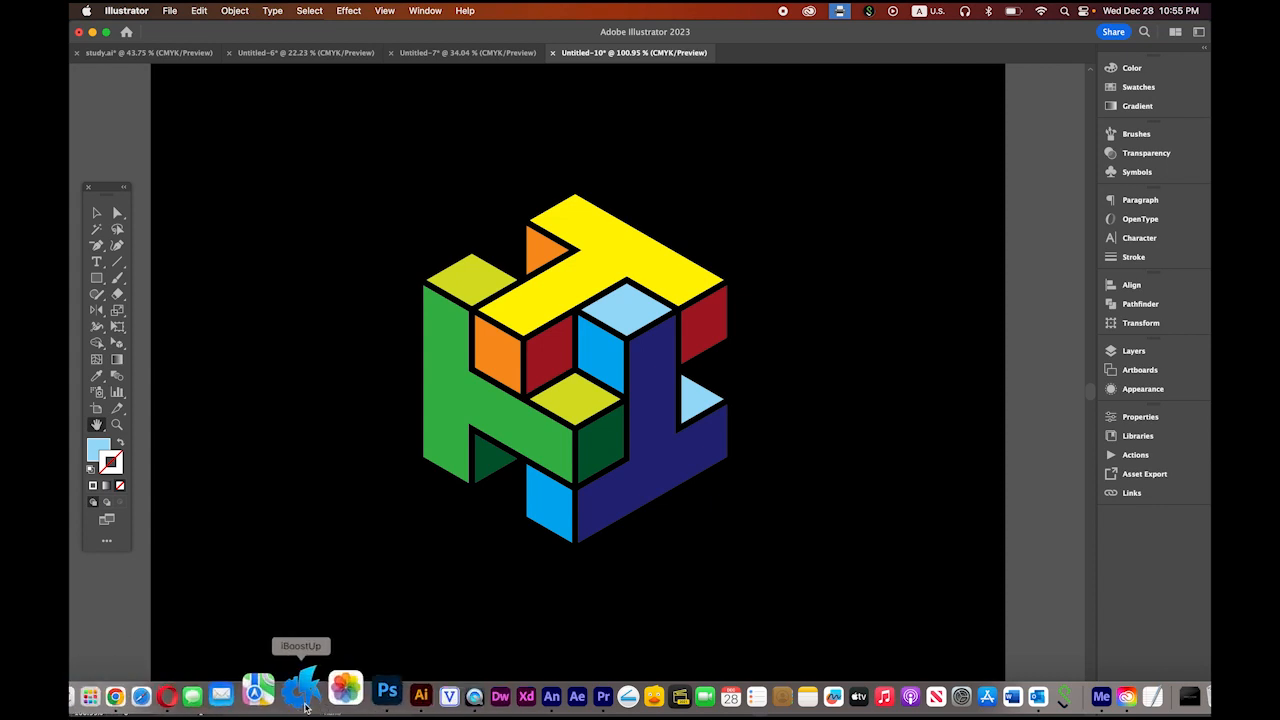
Step: Switch to Finder, open t3.mp4 from the T3 folder and play it full screen in QuickTime Player to preview the logo animation
left_click(88, 690)
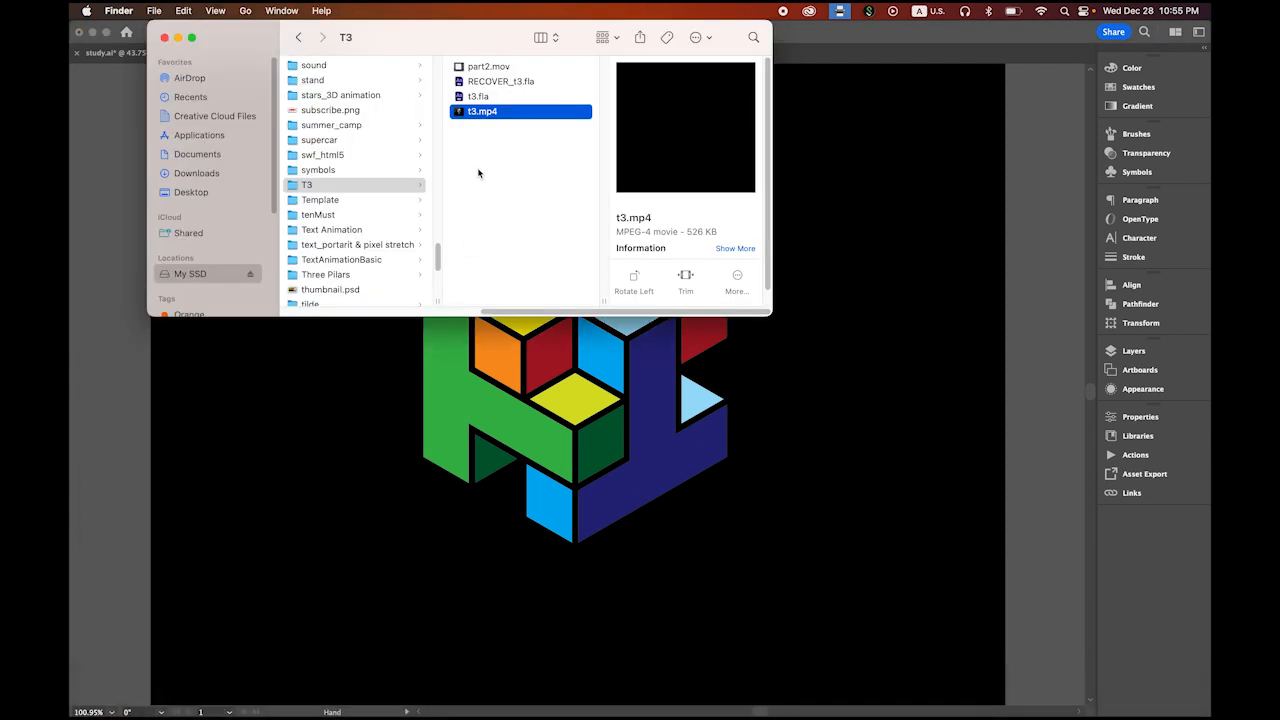
double_click(463, 112)
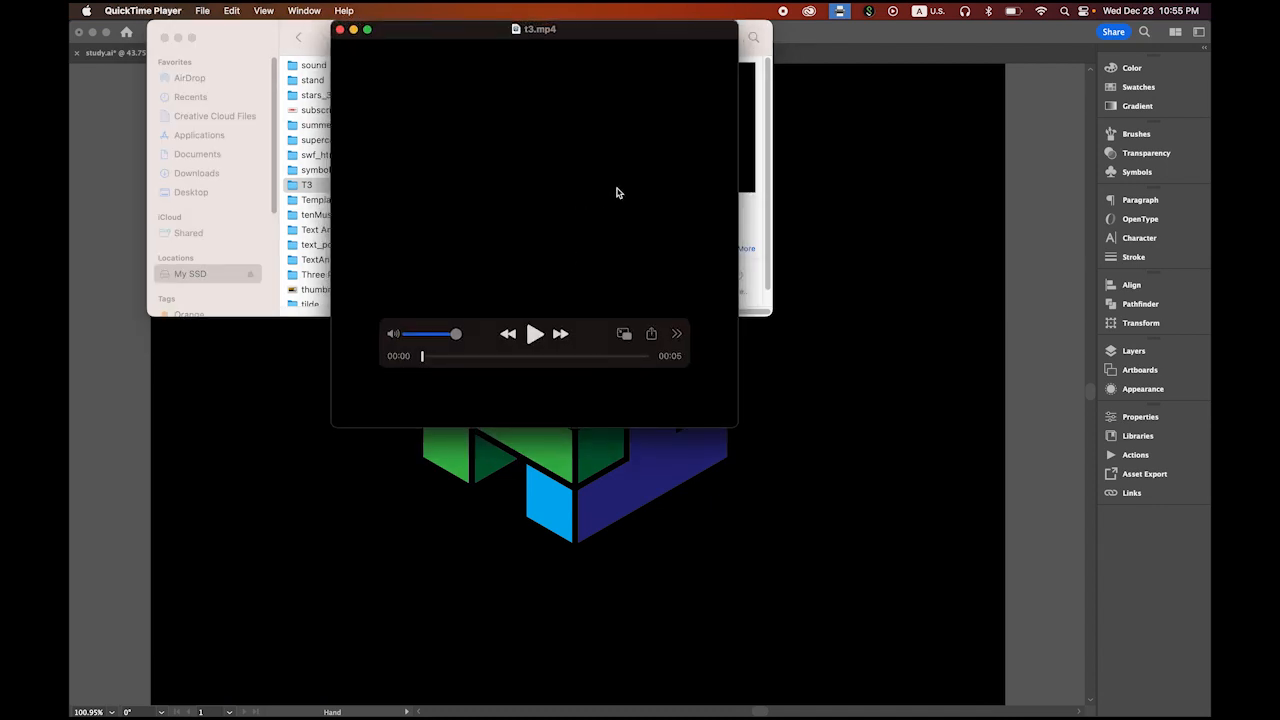
left_click(368, 33)
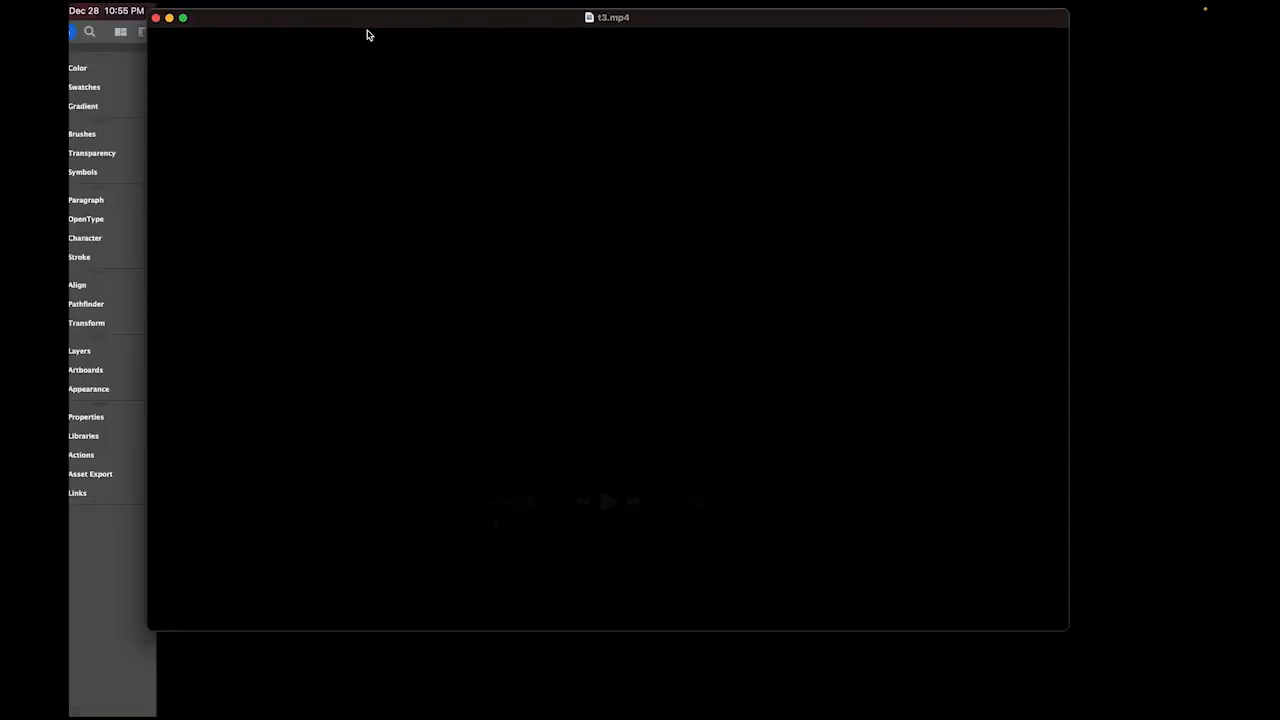
left_click_drag(706, 570, 1116, 651)
left_click(1050, 652)
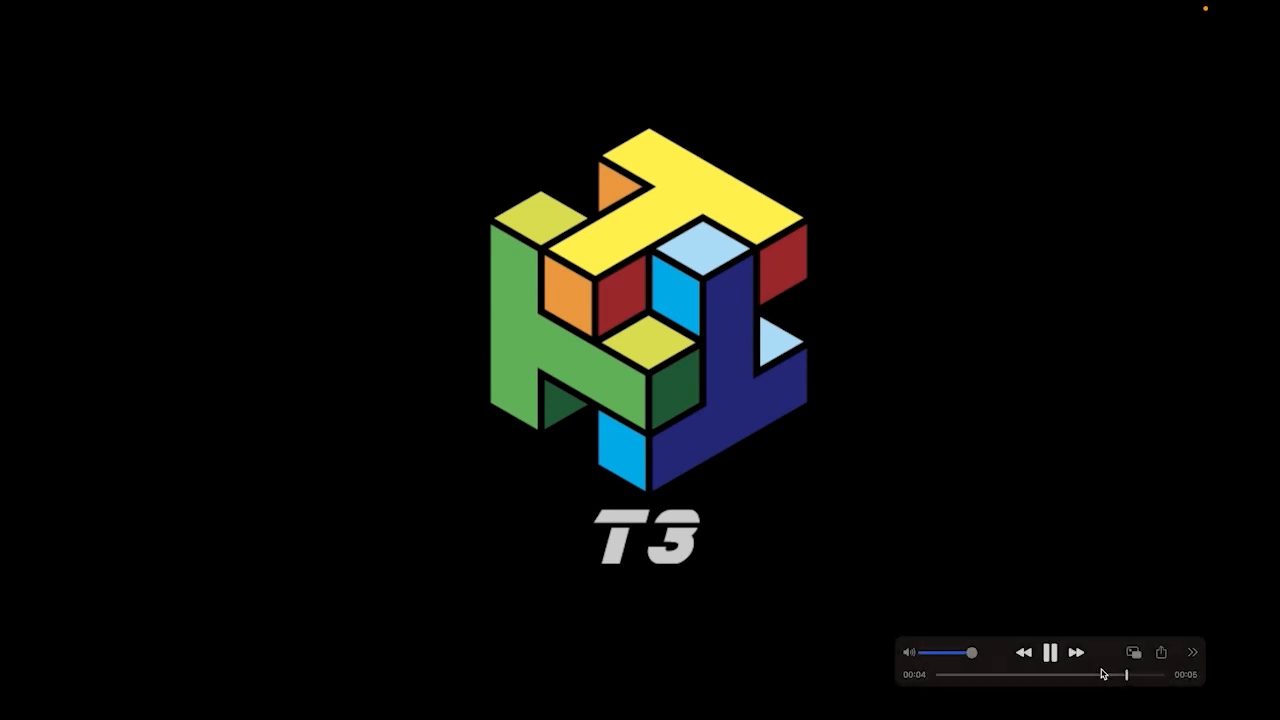
left_click(1050, 653)
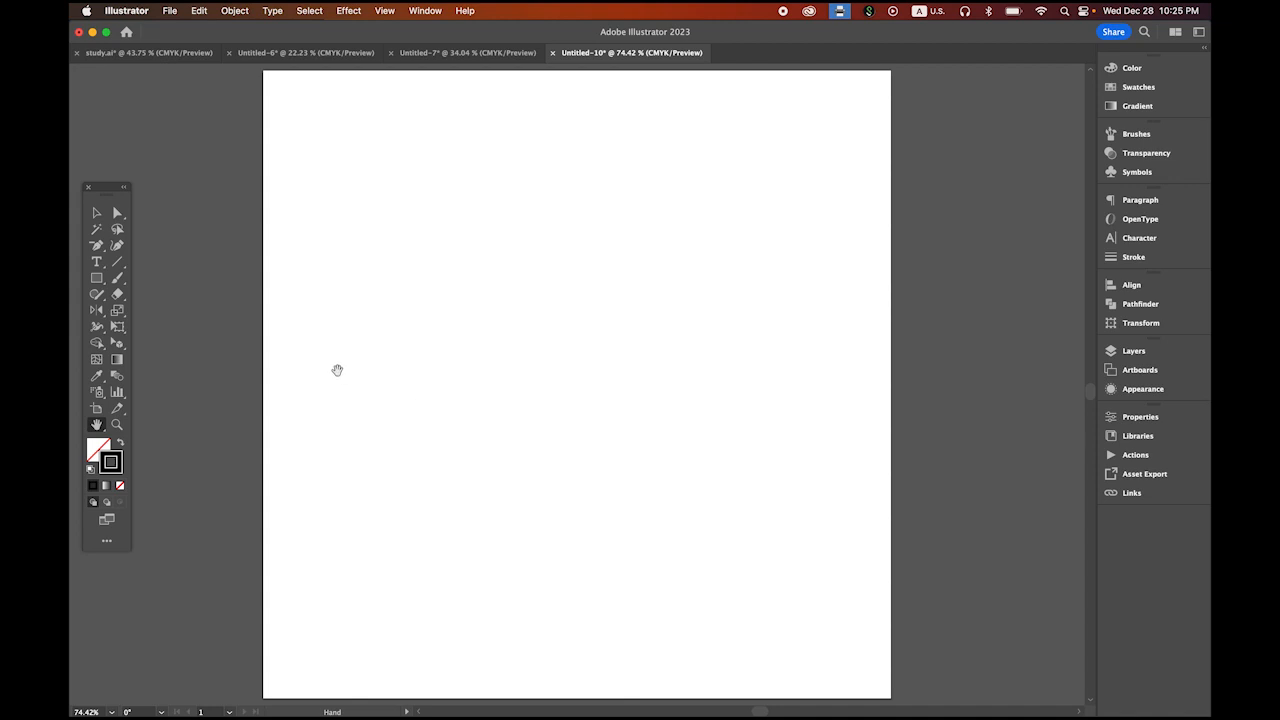
Step: Draw a tall, narrow vertical rectangle on the artboard with no fill and a 0.25 pt black stroke
left_click(97, 279)
left_click(99, 450)
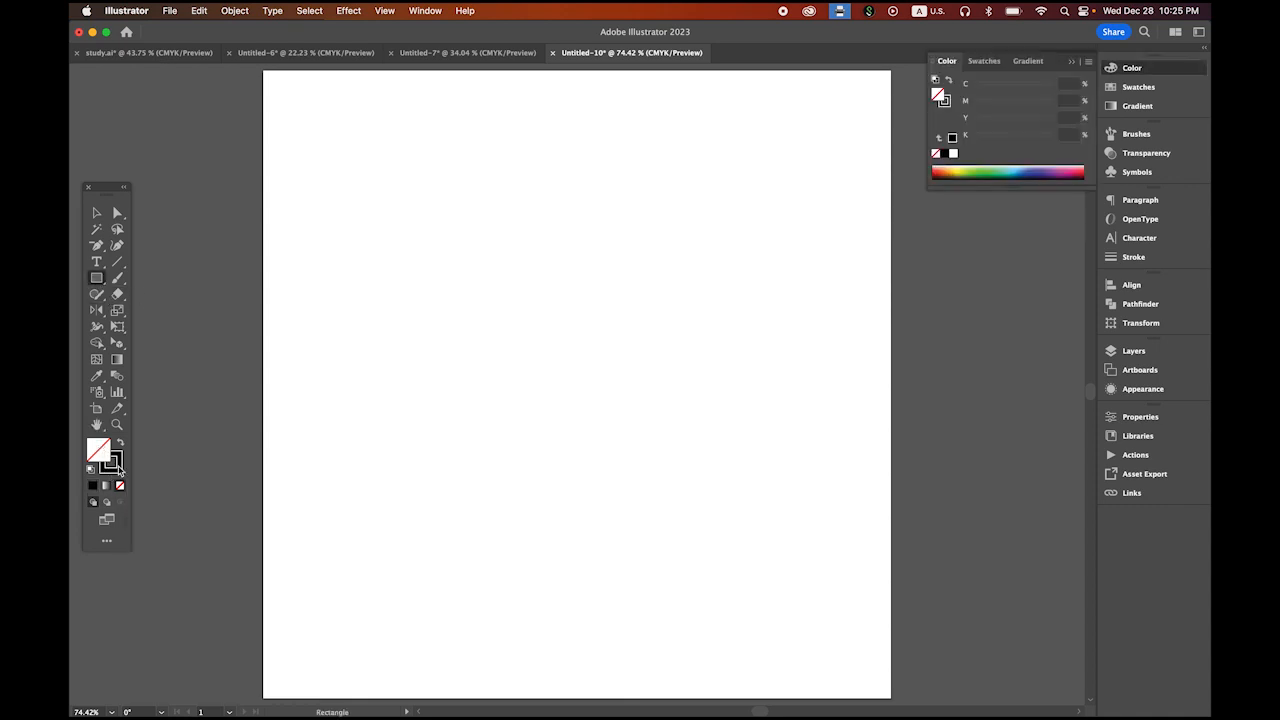
left_click(116, 464)
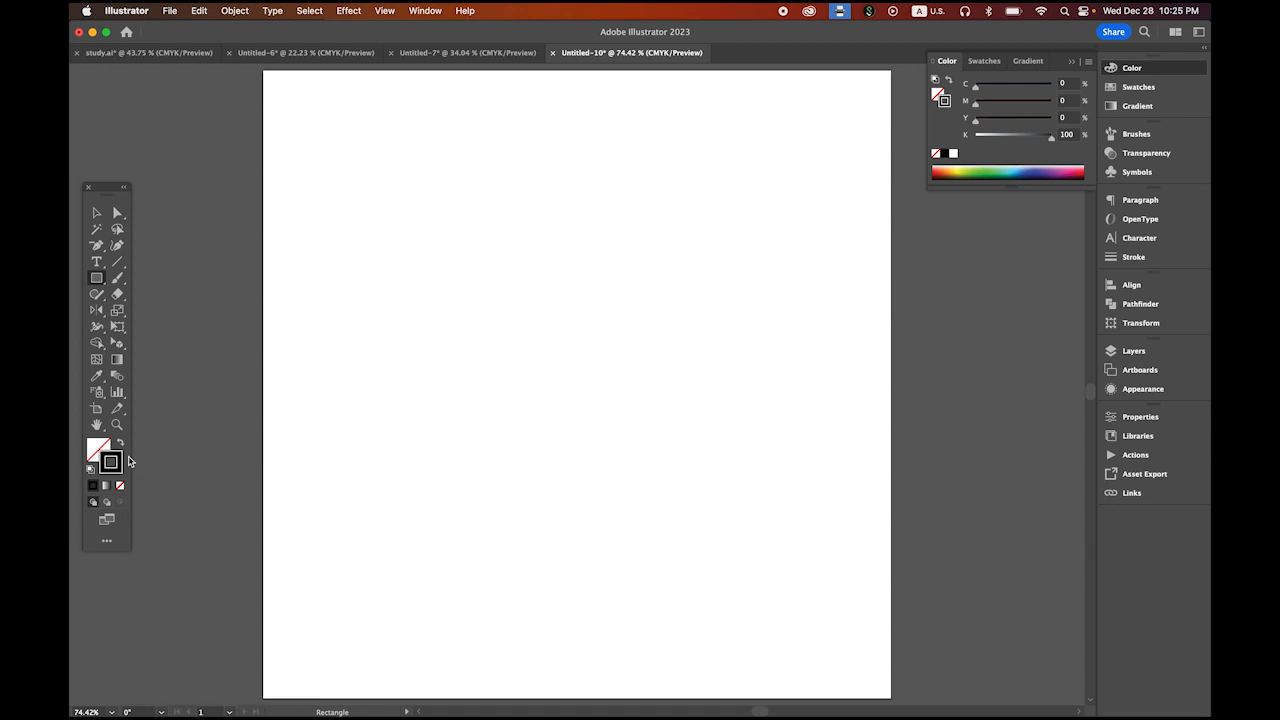
left_click(1124, 257)
left_click(1040, 217)
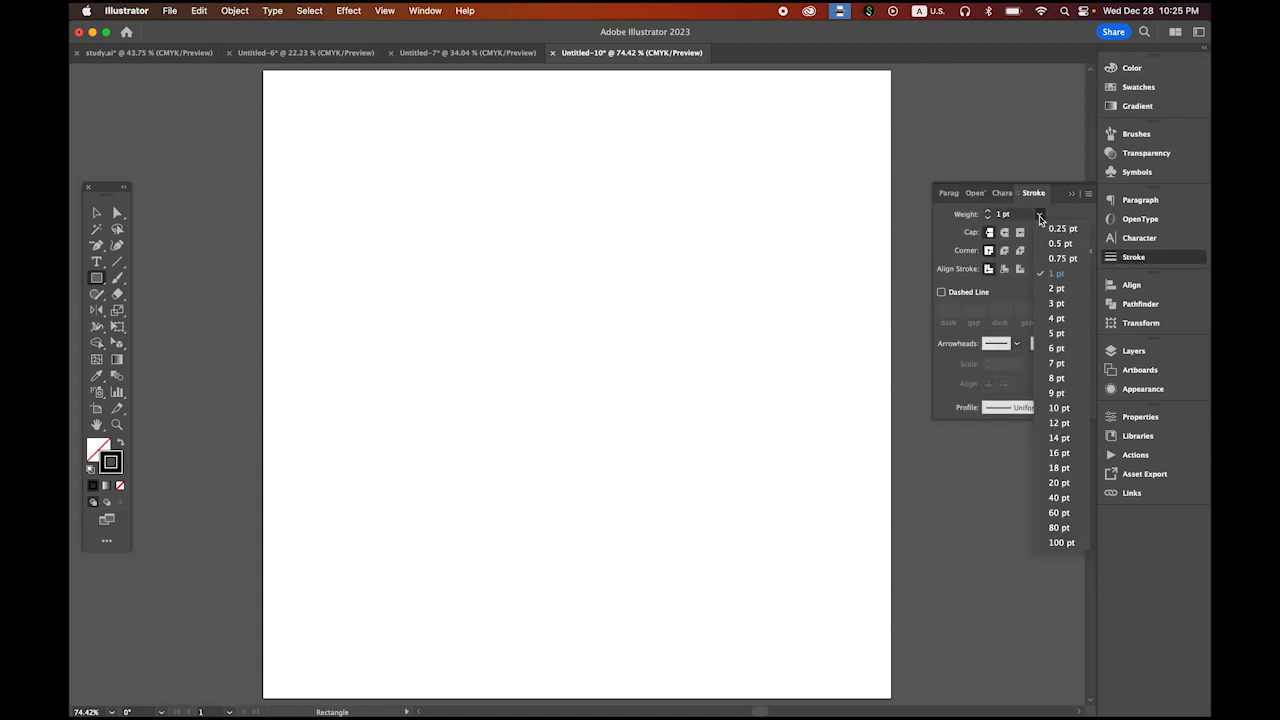
left_click(1058, 229)
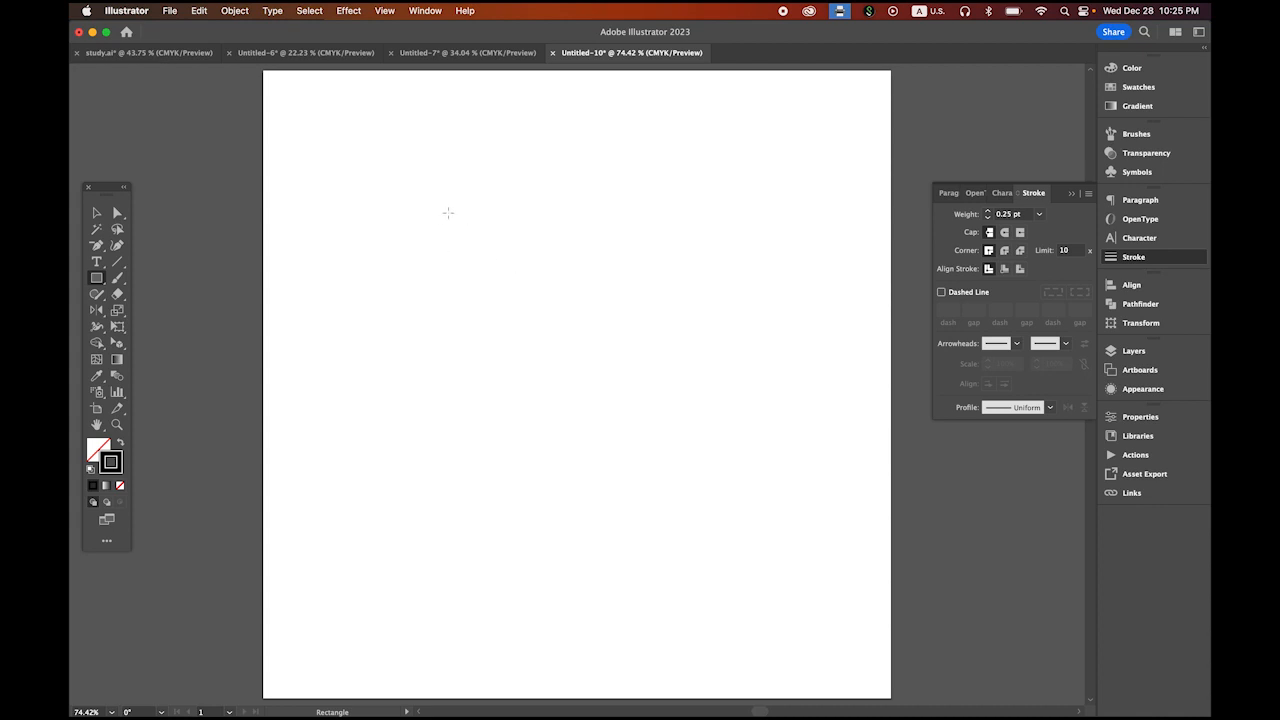
left_click_drag(446, 184, 471, 615)
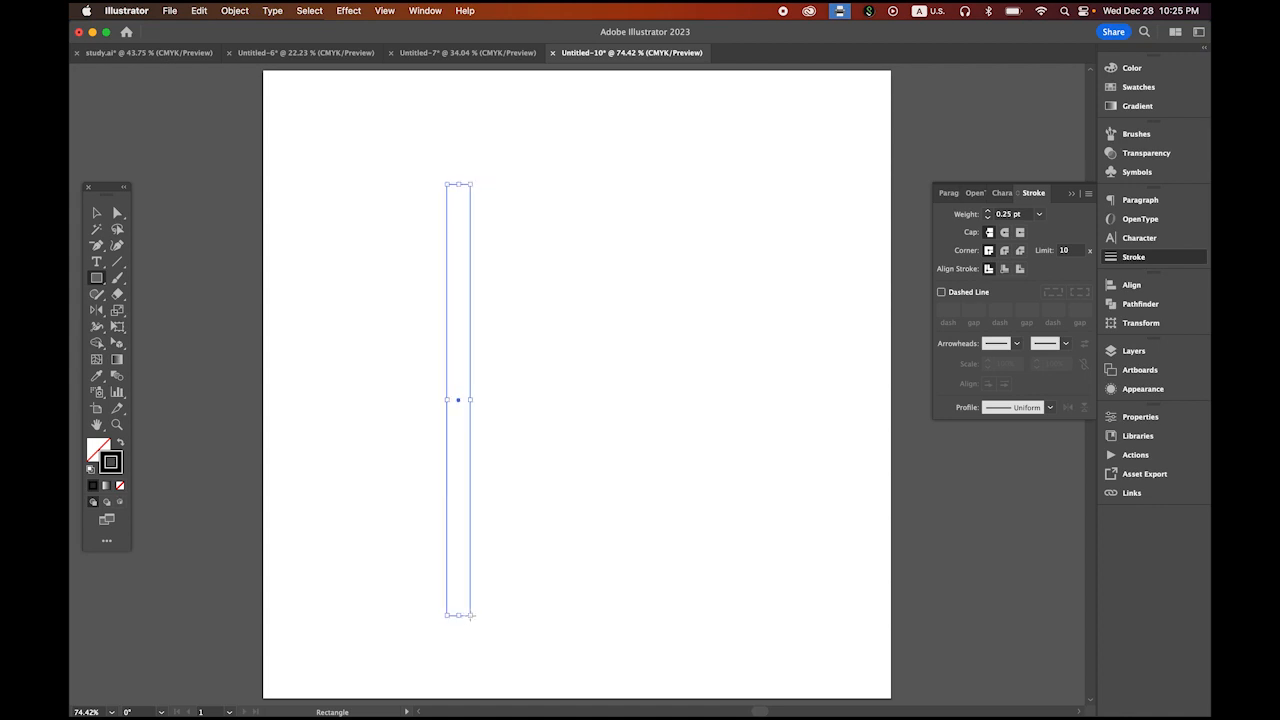
Step: Copy the rectangle horizontally with a thin gap and repeat the copy until six evenly spaced strips stand side by side
left_click(97, 214)
left_click_drag(474, 282, 498, 287)
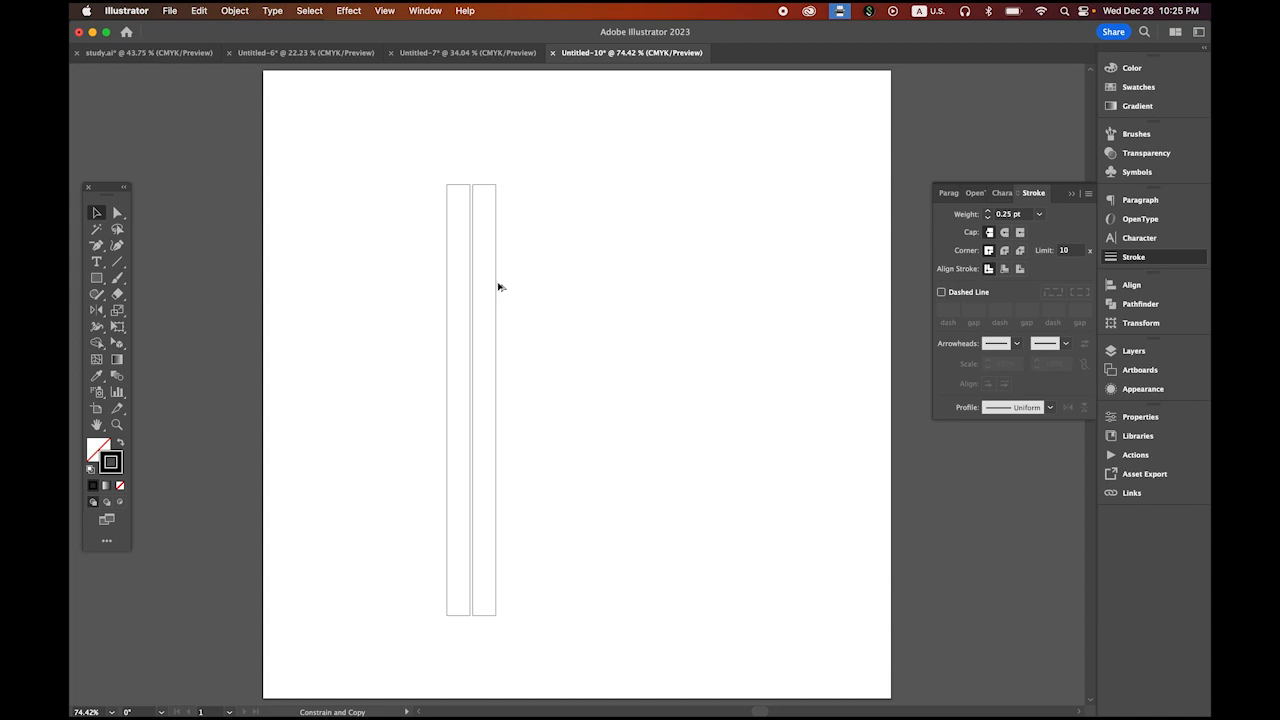
left_click_drag(498, 287, 497, 285)
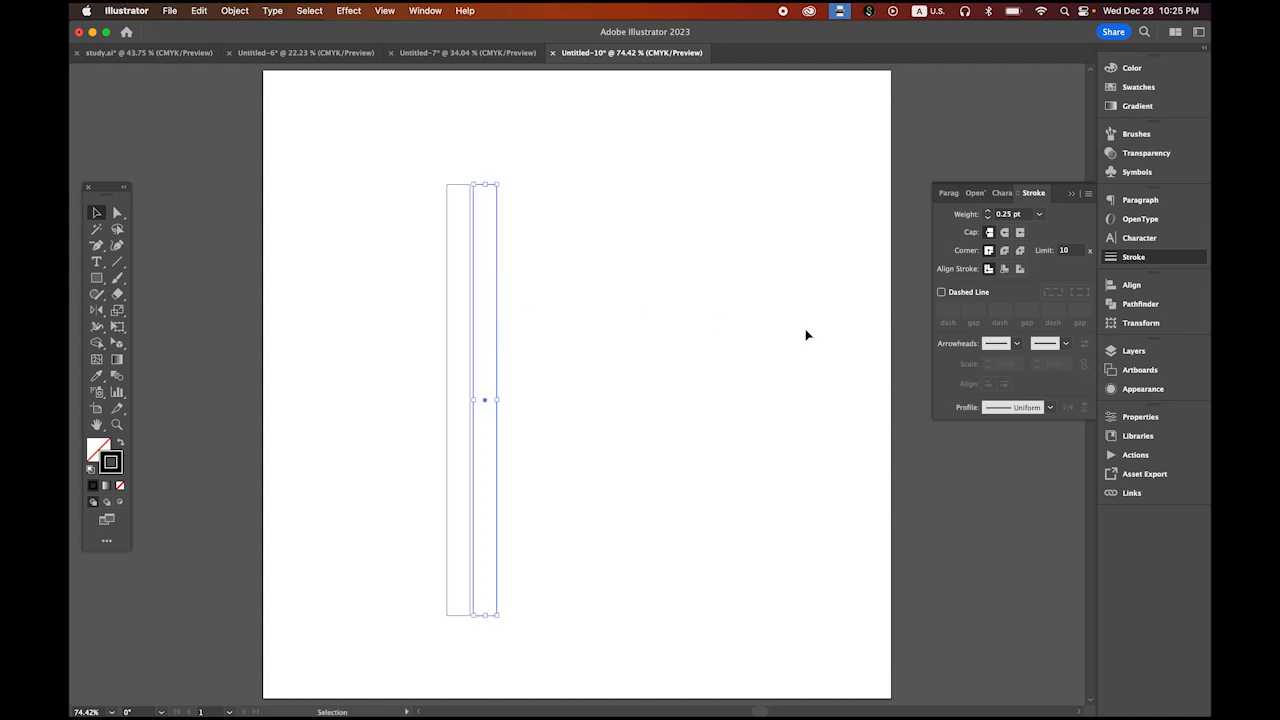
key("a")
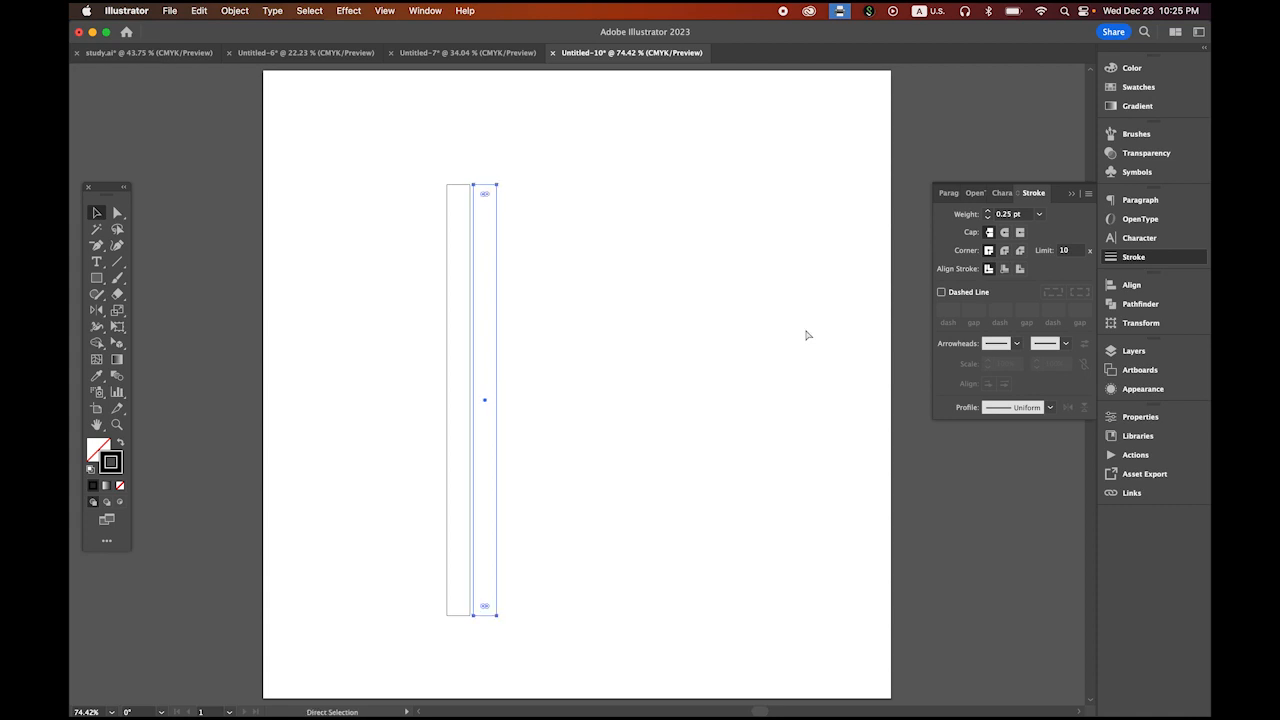
key("super+d")
key("super+d")
key("super+d")
key("super+d")
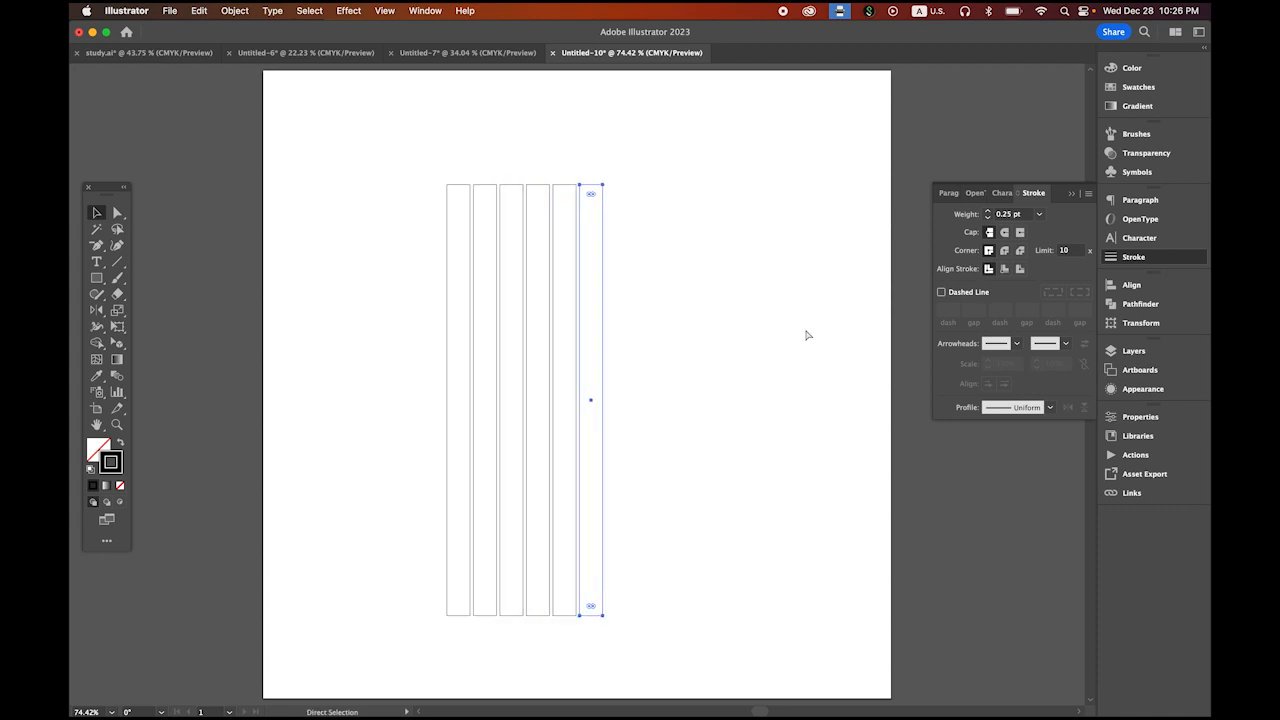
Step: Select all six vertical strips and group them
key("v")
left_click_drag(401, 189, 733, 383)
left_click(234, 10)
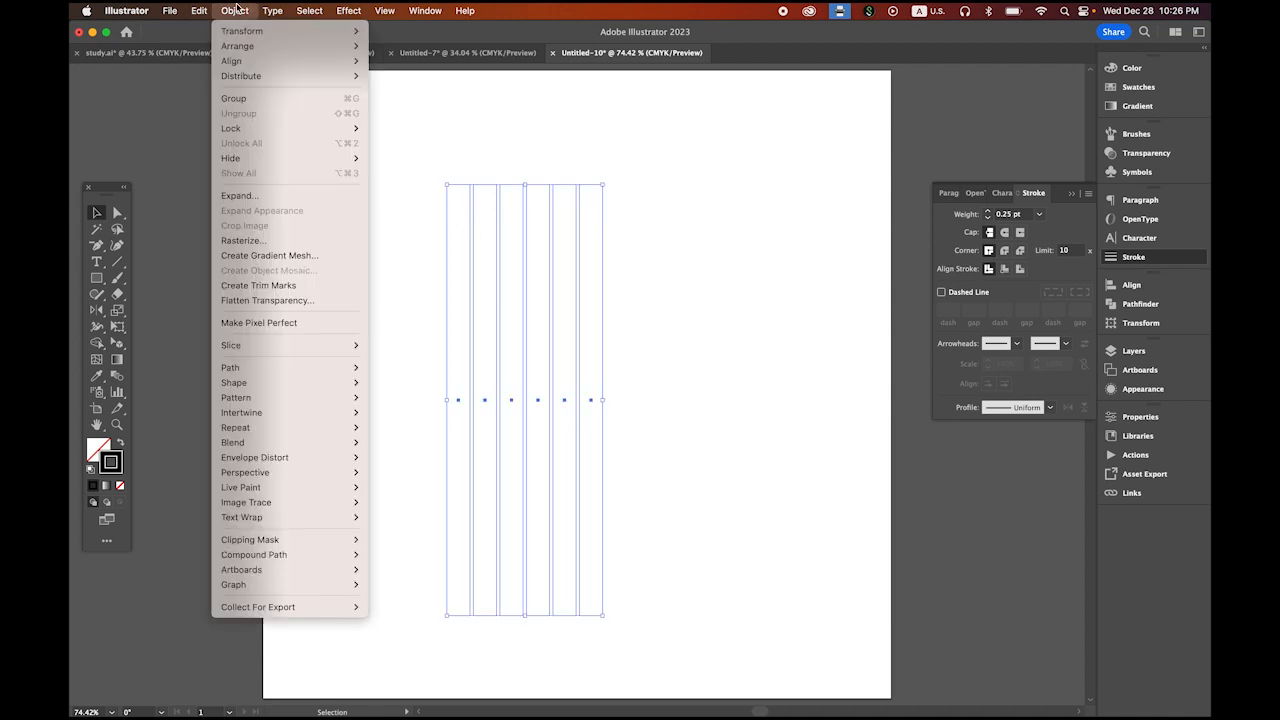
mouse_move(250, 76)
left_click(268, 98)
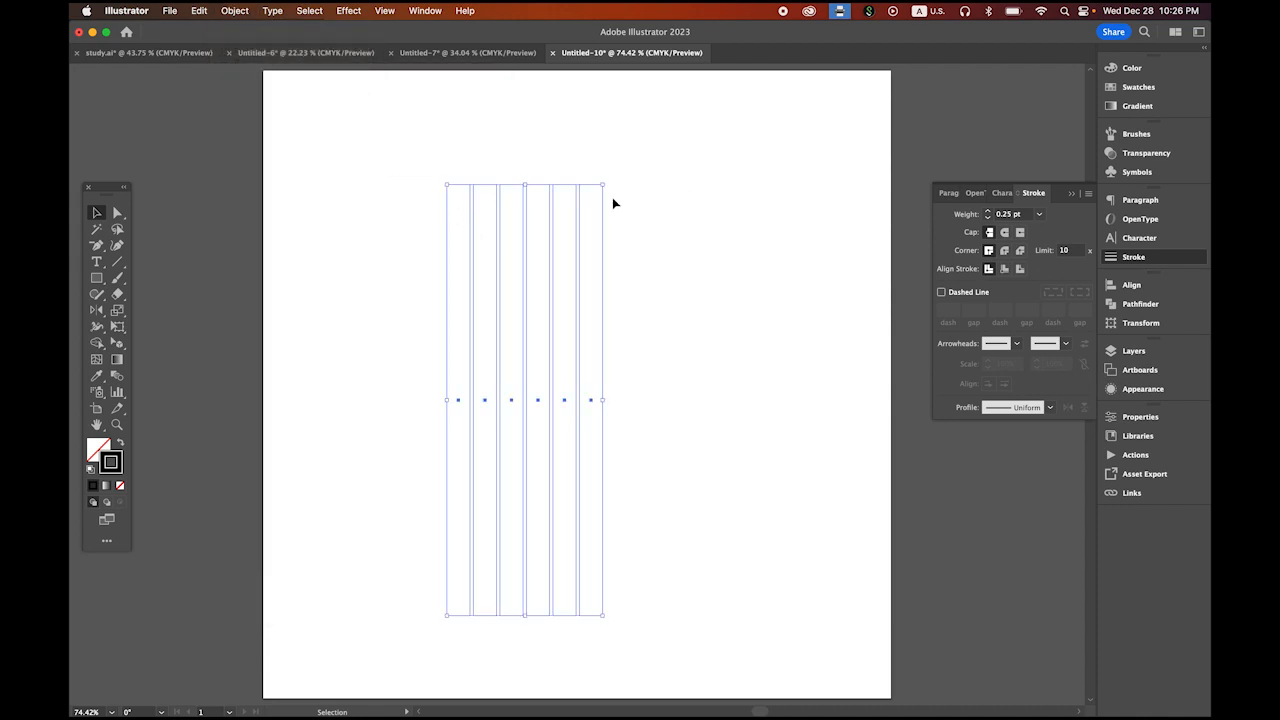
Step: Make a copy of the strip set rotated by 120° about its center
left_click_drag(96, 311, 152, 311)
double_click(96, 311)
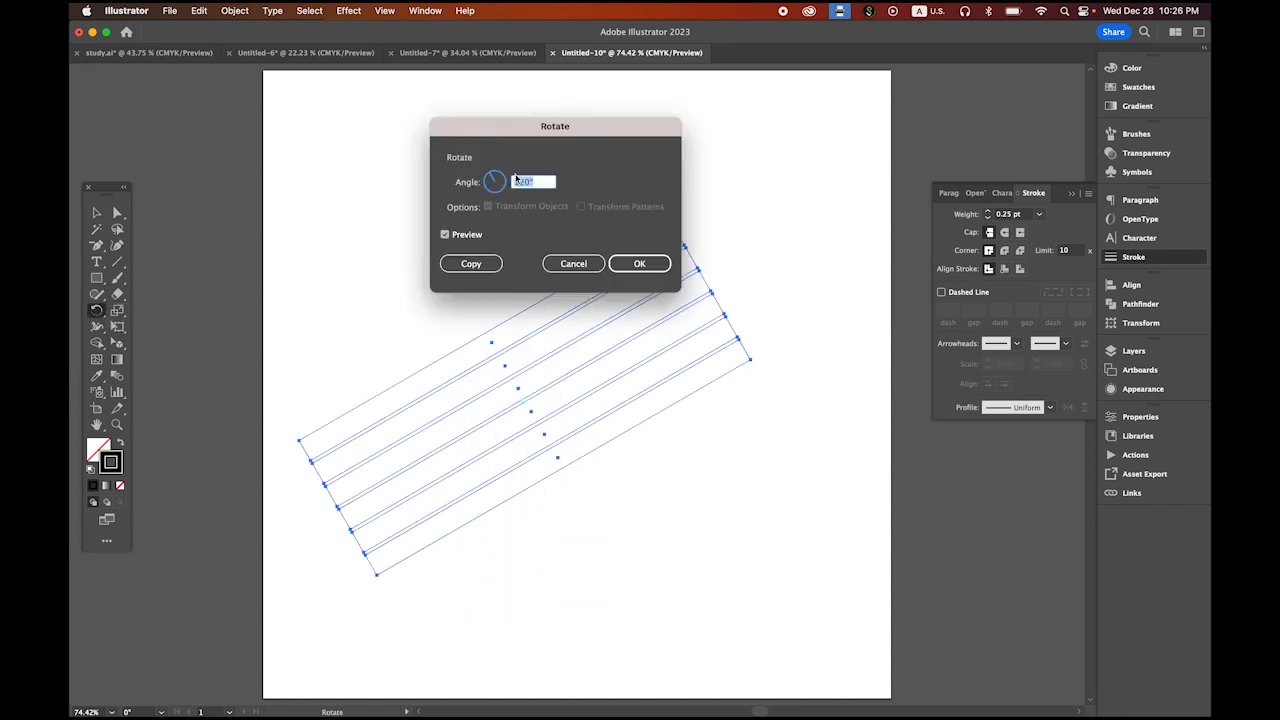
left_click(483, 265)
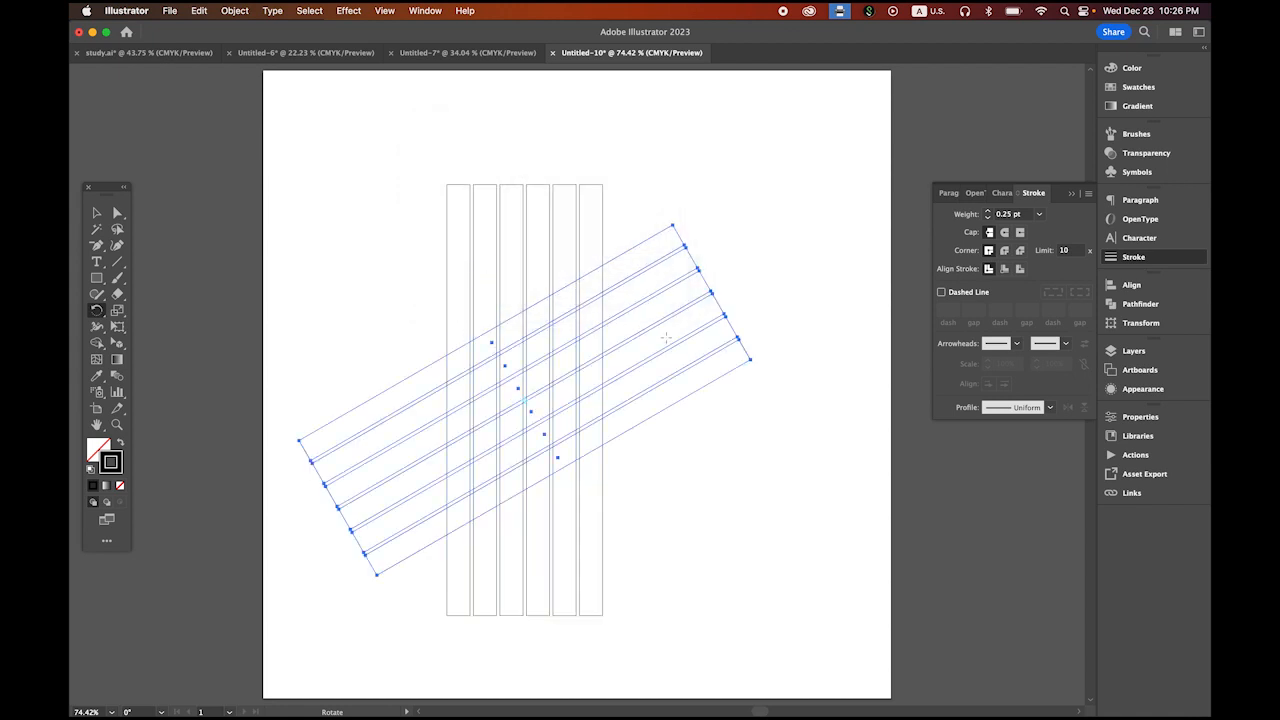
Step: Reflect a copy of the rotated strip set across the vertical axis to complete the isometric grid
left_click(97, 312)
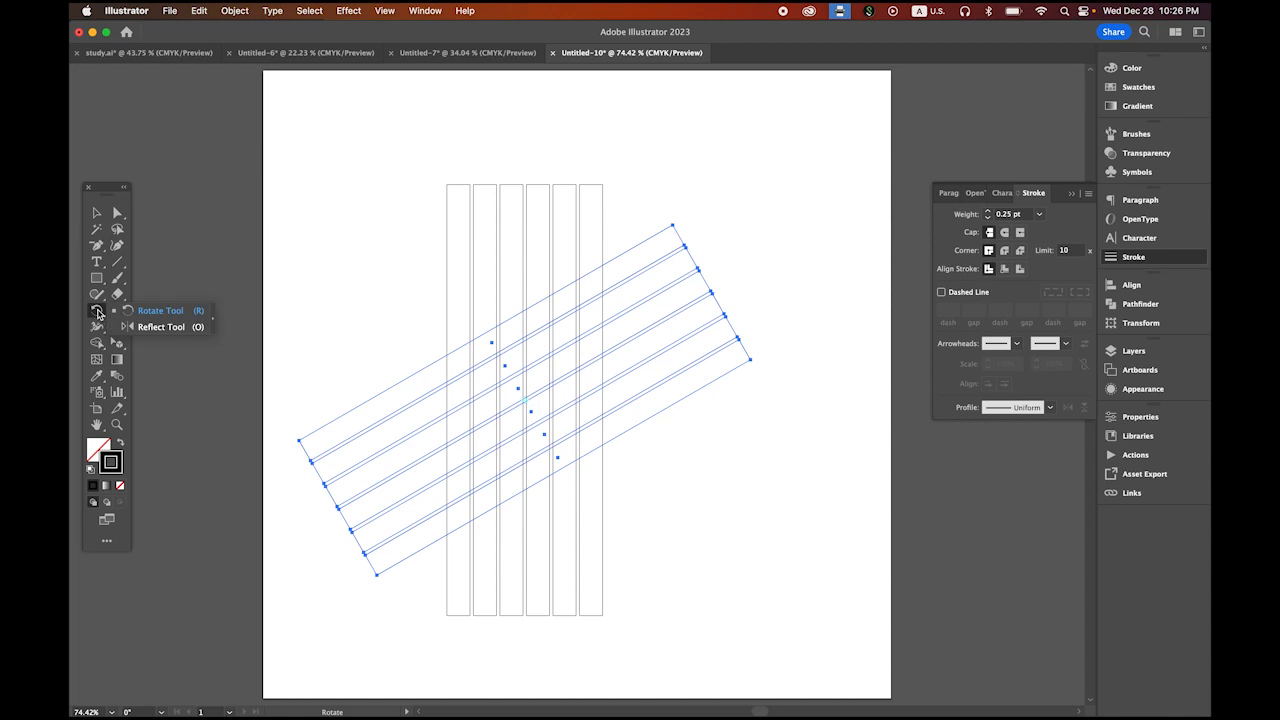
left_click(160, 327)
double_click(96, 311)
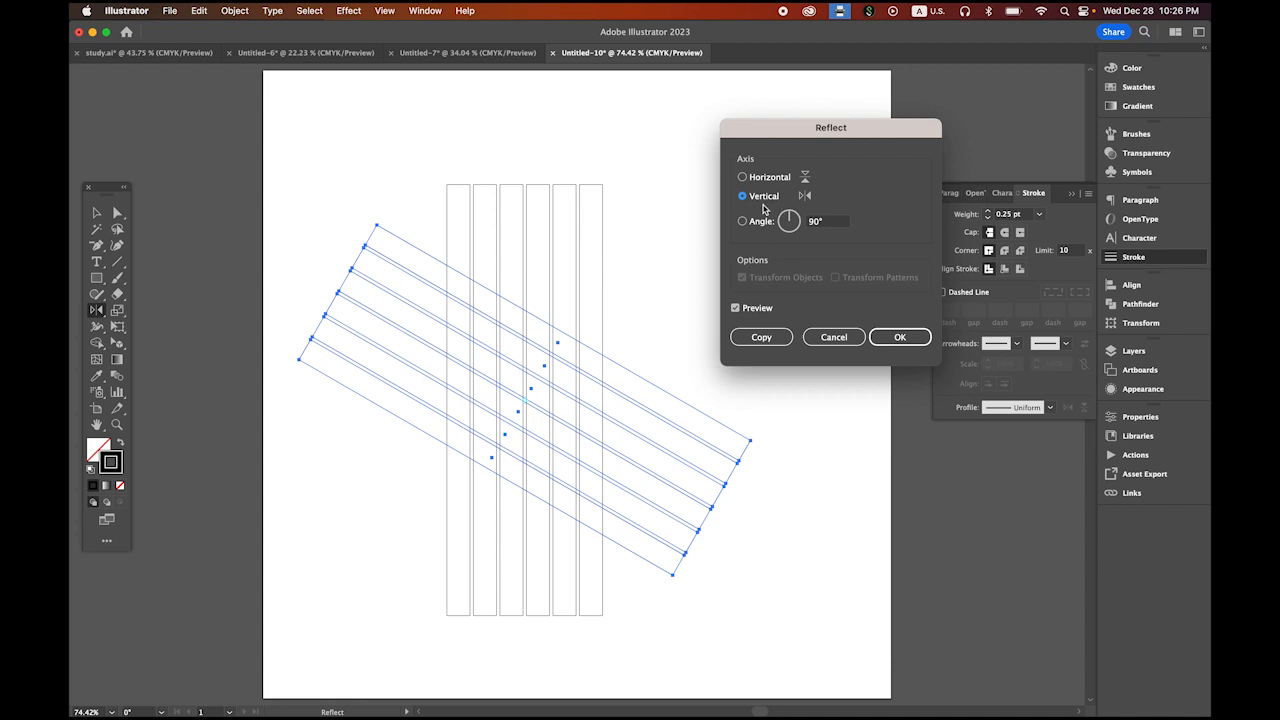
left_click(755, 337)
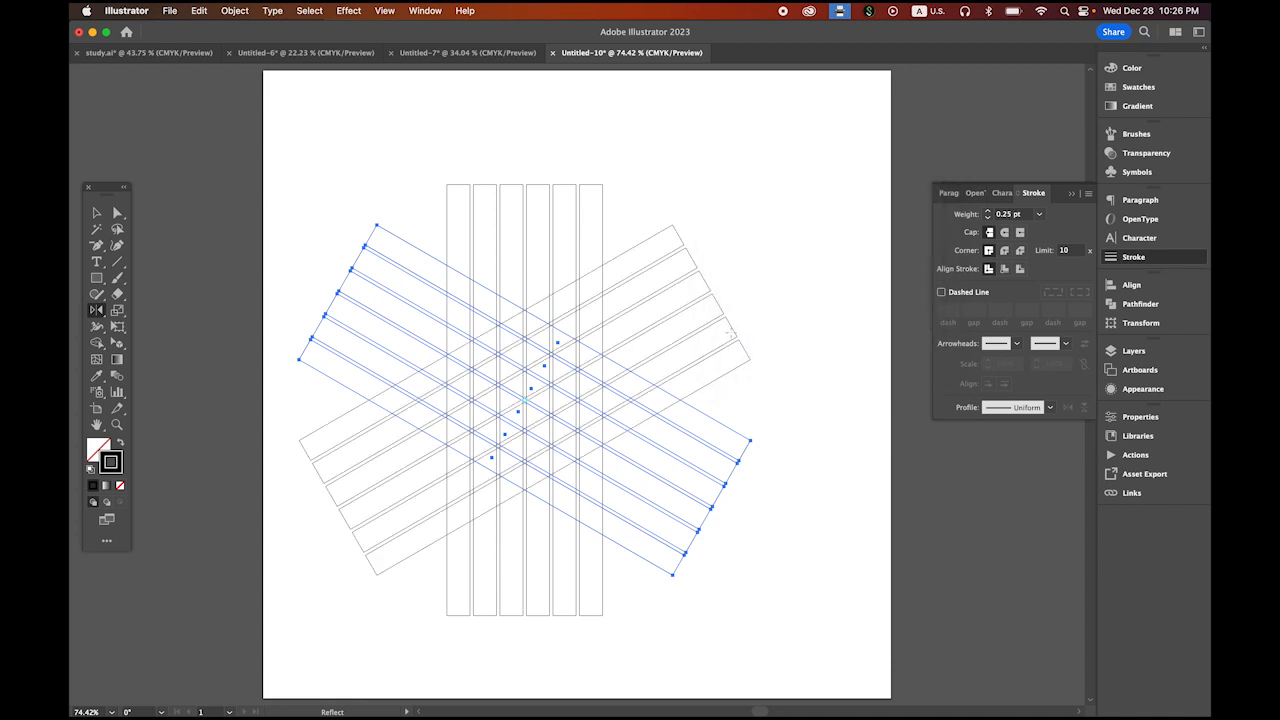
Step: Select all three strip sets and set up the Shape Builder tool with a black fill and no stroke
left_click(99, 213)
left_click(307, 212)
left_click_drag(379, 190, 731, 594)
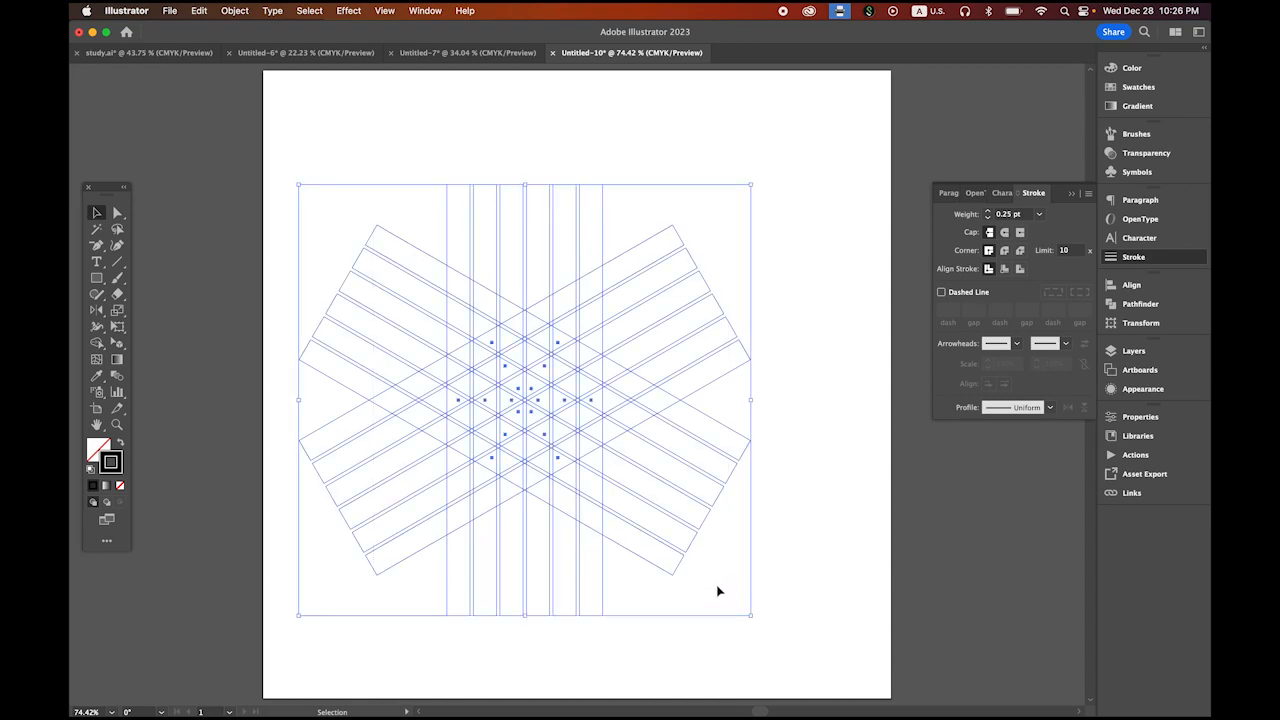
key("super+space")
left_click_drag(514, 362, 638, 351)
key("space")
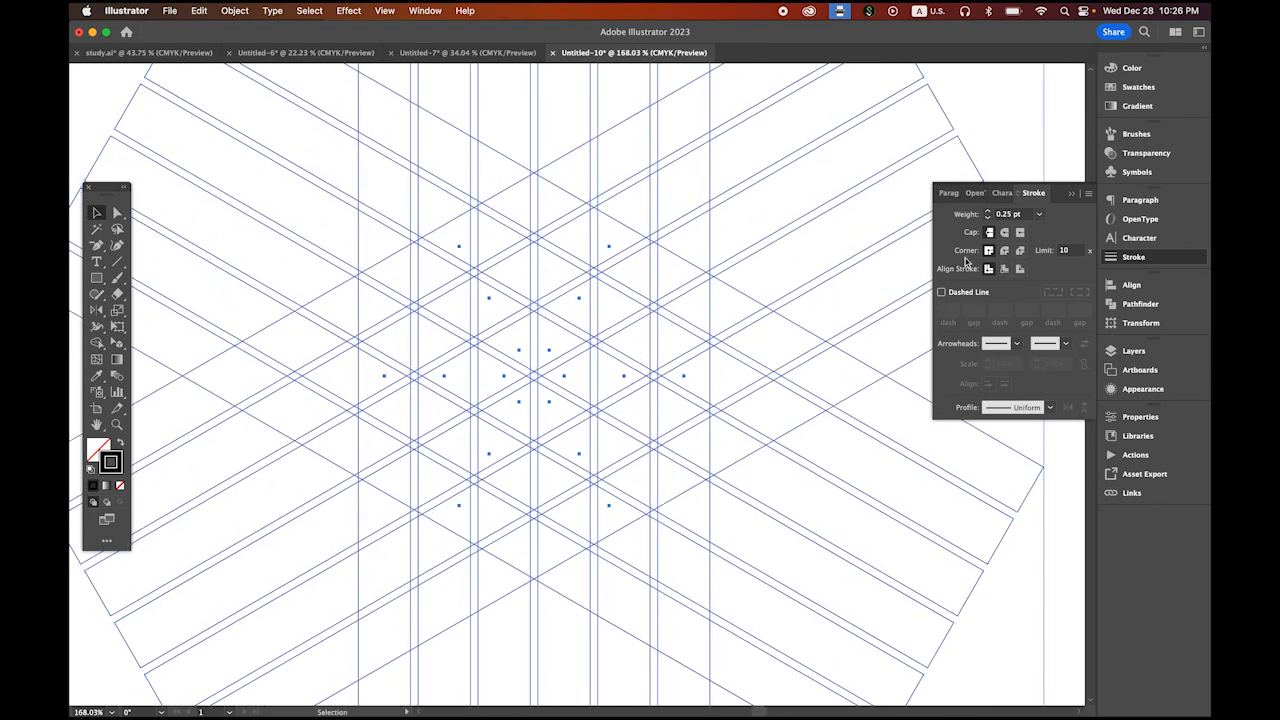
left_click(1070, 193)
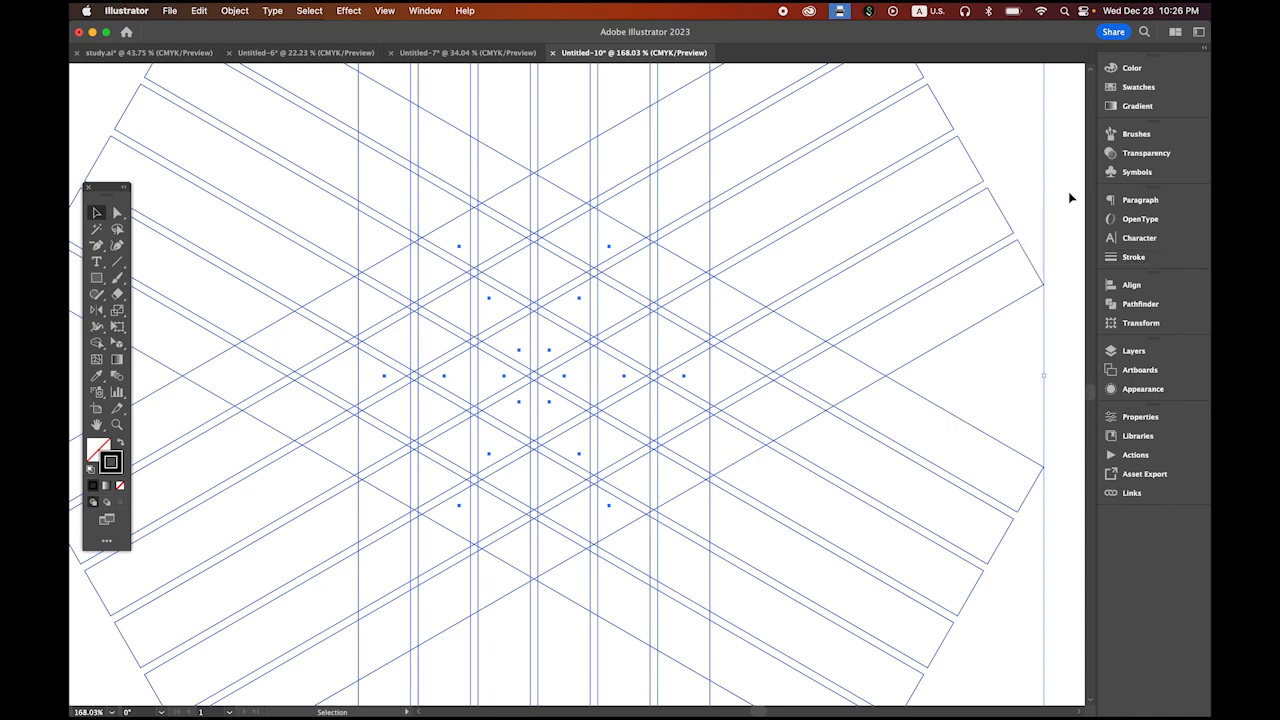
left_click(97, 343)
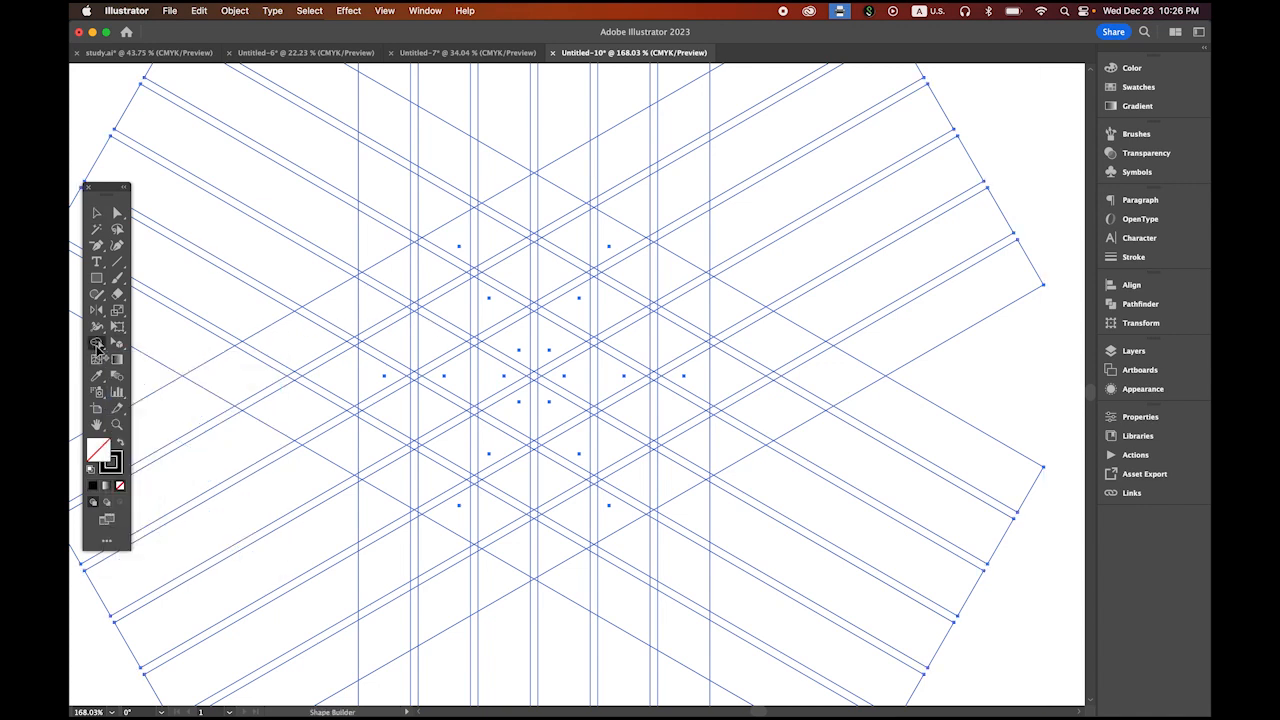
left_click(121, 445)
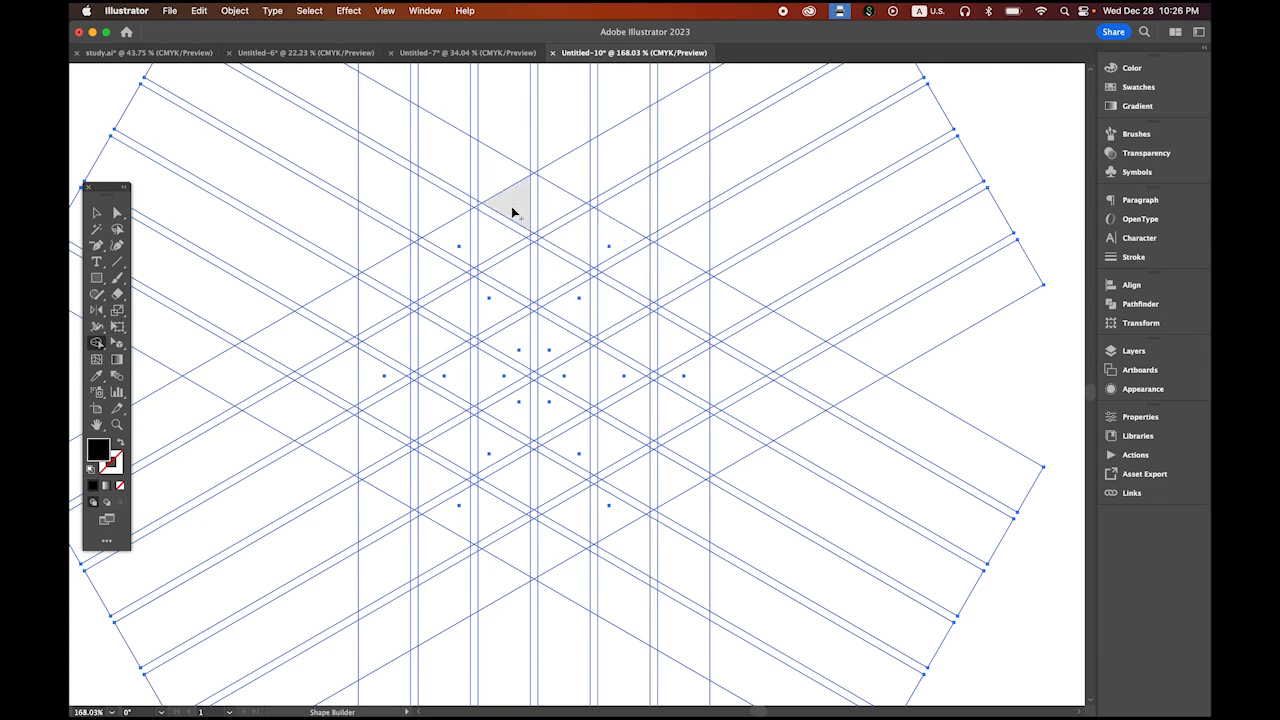
Step: Merge grid regions with Shape Builder into three black T-shaped faces forming the top, left and right sides of a cube
mouse_move(511, 210)
left_mouse_down()
mouse_move(615, 237)
mouse_move(668, 272)
left_mouse_up()
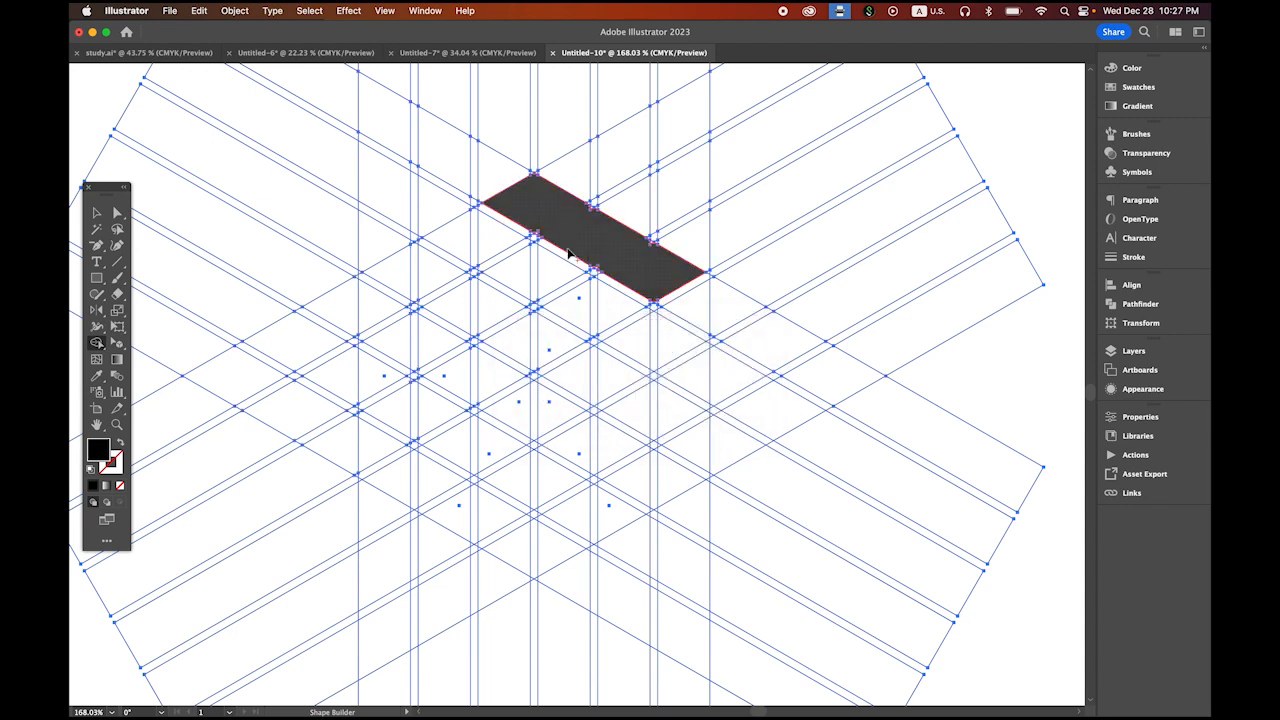
left_click_drag(504, 295, 455, 318)
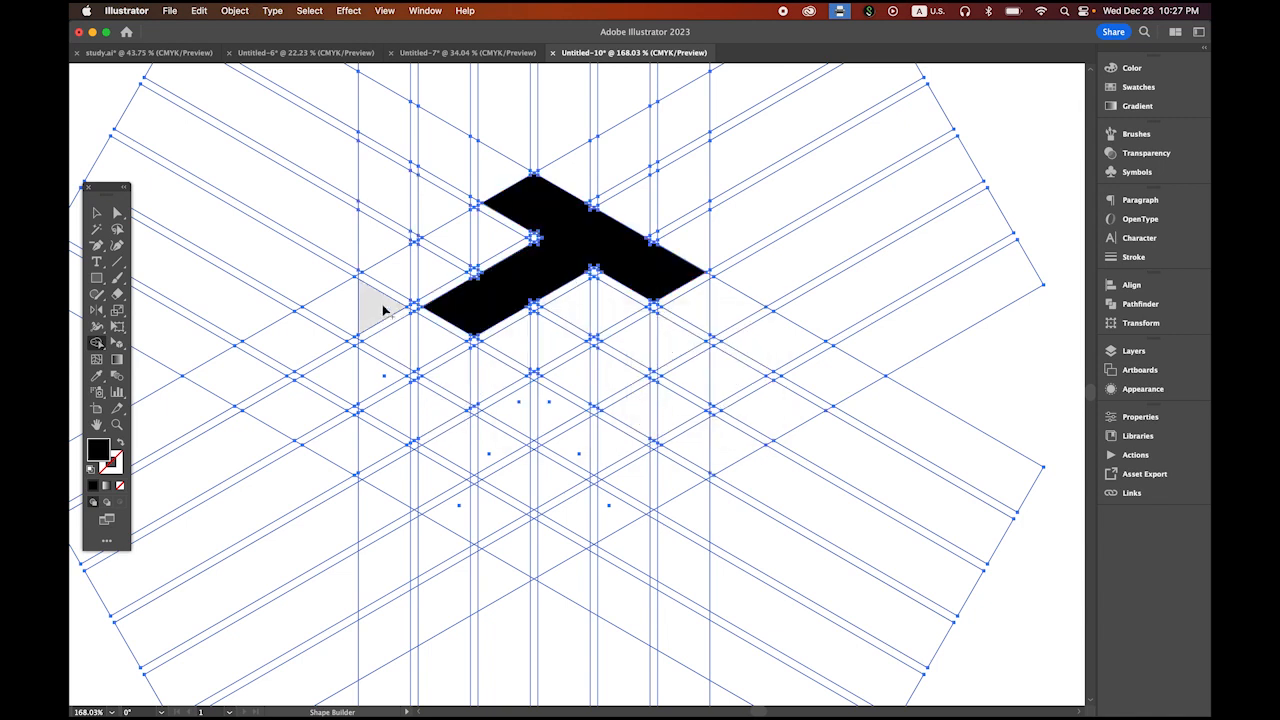
left_click_drag(395, 328, 387, 481)
mouse_move(394, 391)
left_mouse_down()
mouse_move(474, 434)
mouse_move(522, 487)
left_mouse_up()
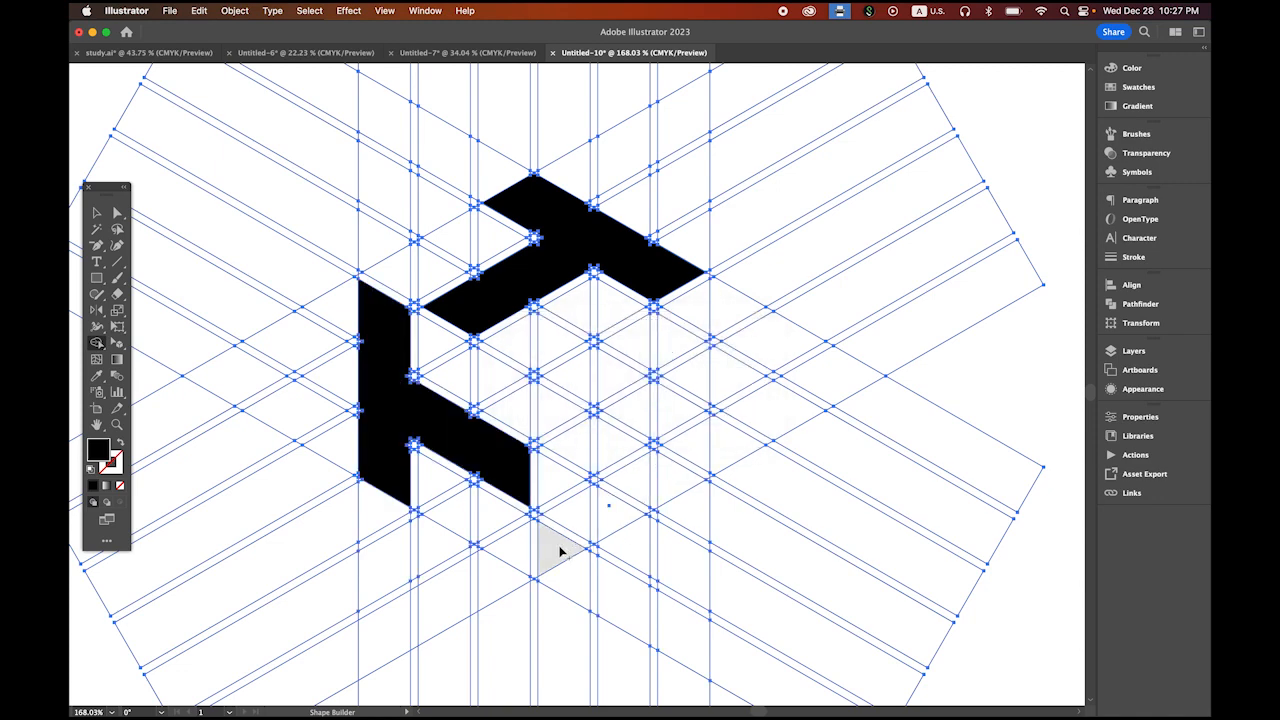
mouse_move(611, 527)
left_mouse_down()
mouse_move(689, 486)
mouse_move(700, 463)
mouse_move(656, 484)
mouse_move(629, 351)
mouse_move(630, 362)
left_mouse_up()
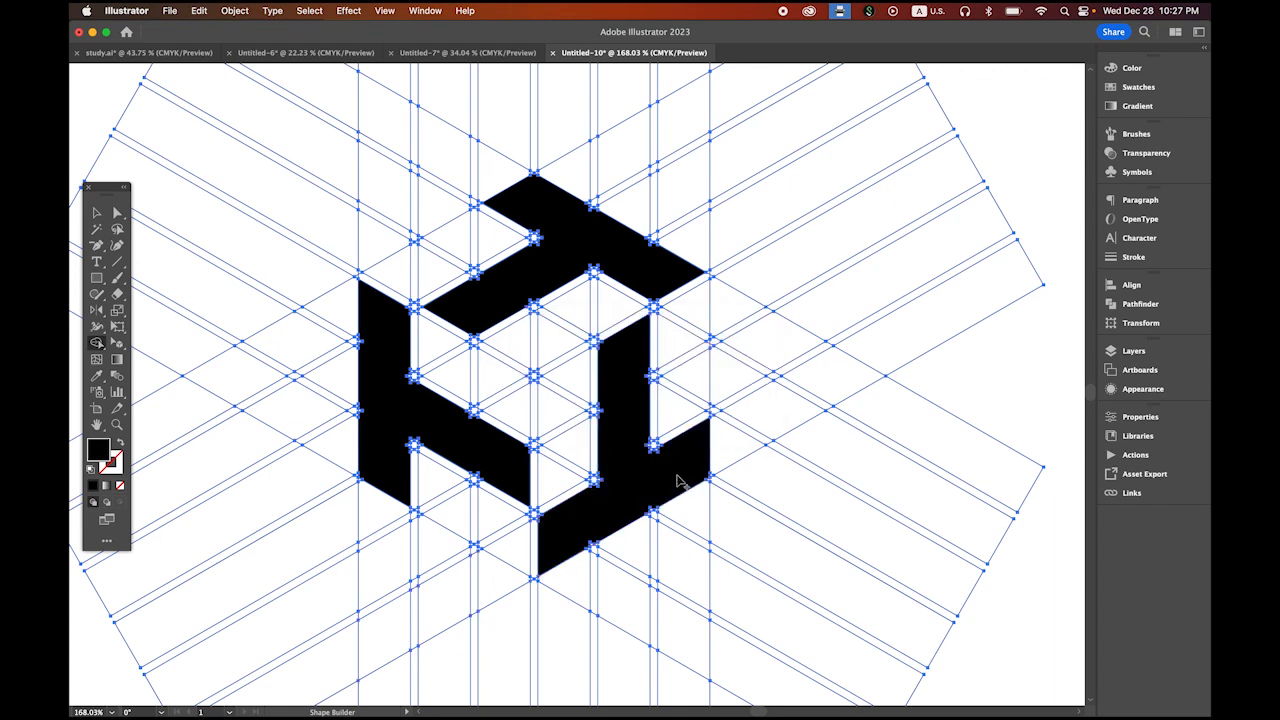
left_click(691, 308)
key("super+z")
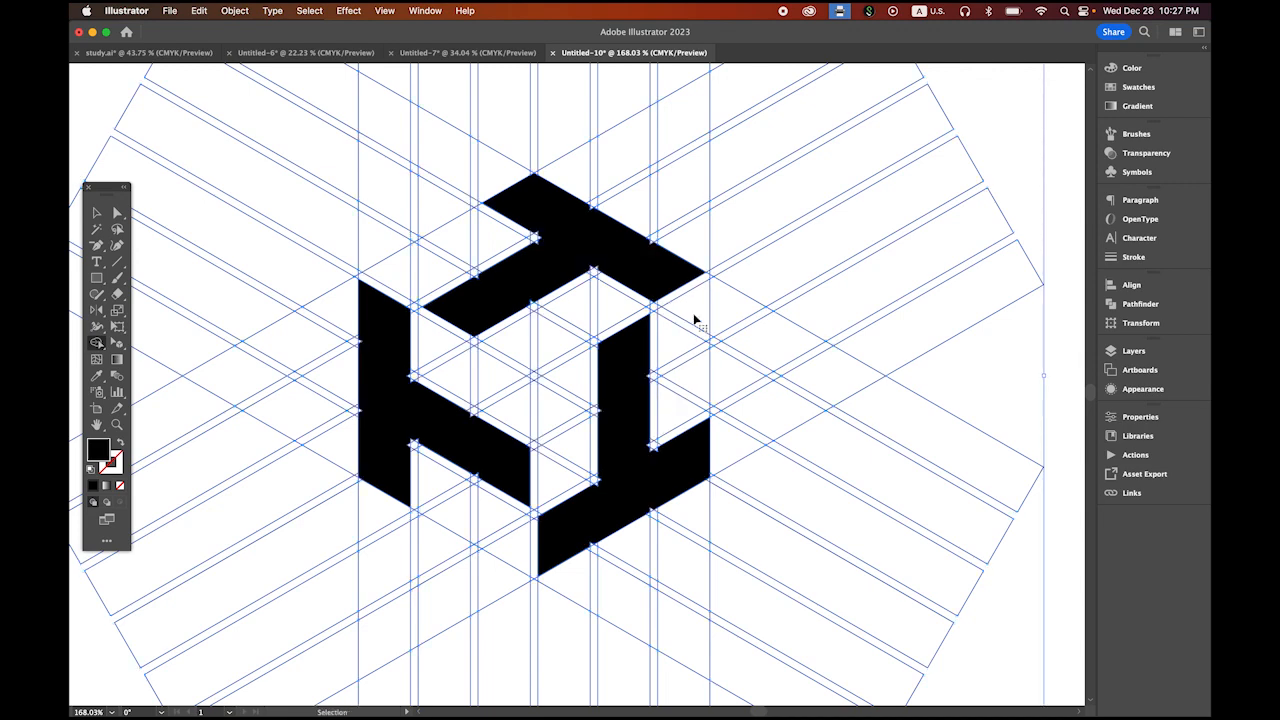
Step: Merge the small leftover notches along the top T-shaped face's edges into the face using Shape Builder
mouse_move(577, 201)
left_mouse_down()
mouse_move(649, 243)
mouse_move(843, 423)
left_mouse_up()
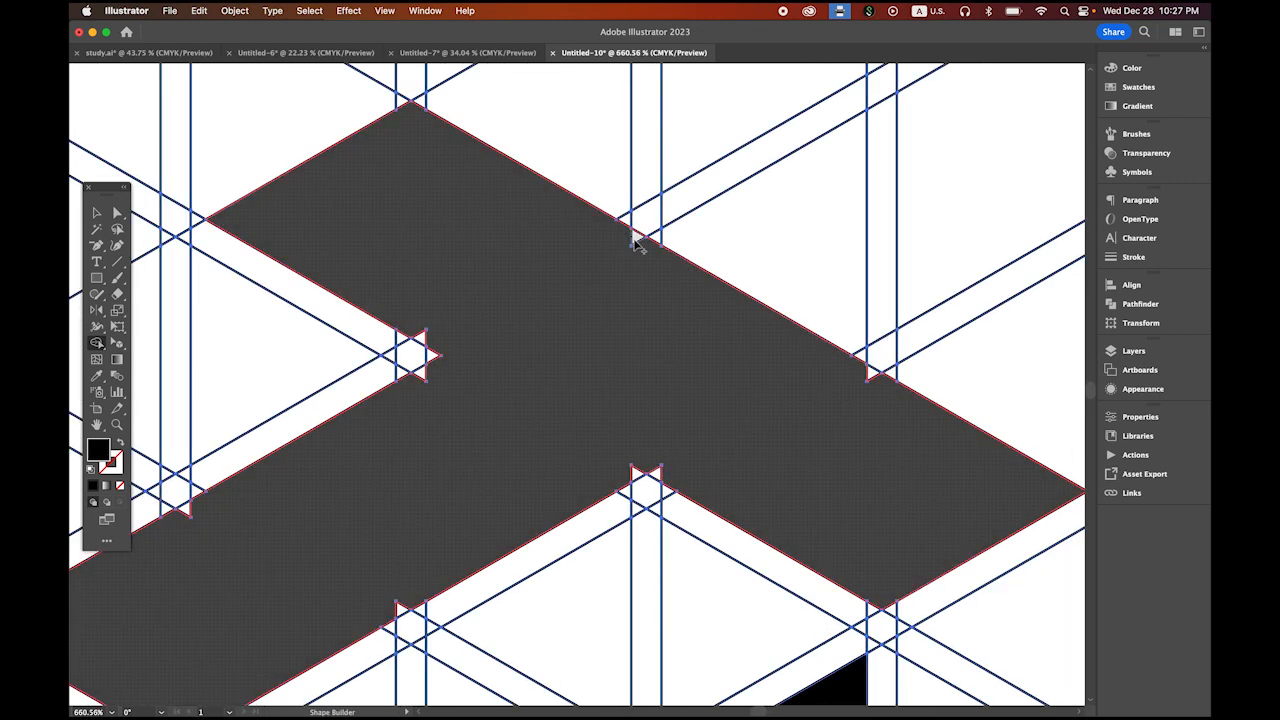
left_click(636, 244)
left_click(418, 342)
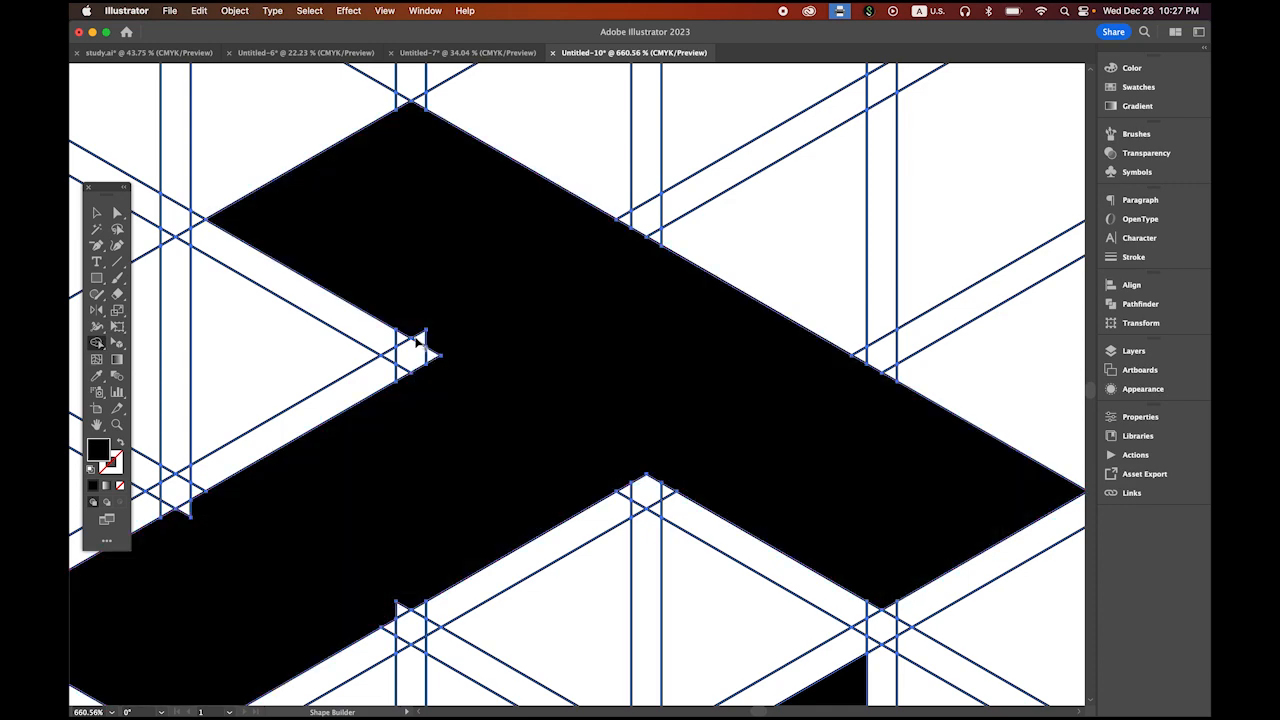
left_click_drag(471, 471, 594, 301)
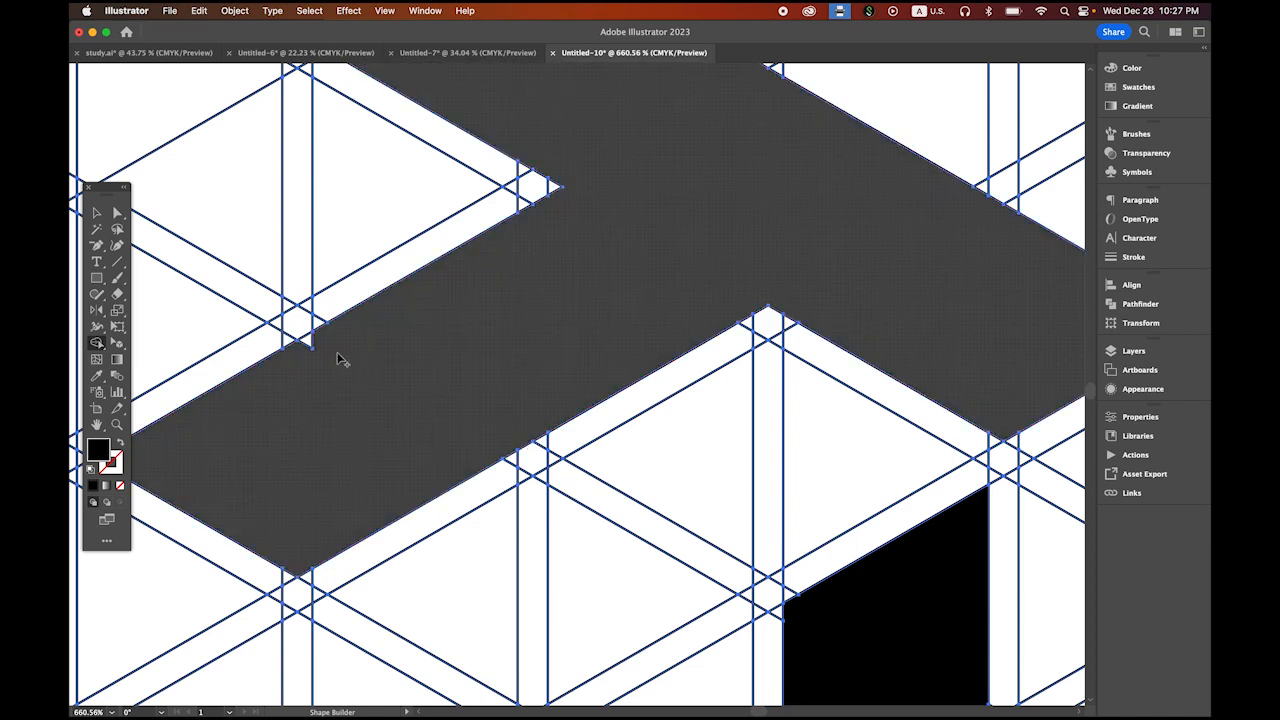
left_click_drag(336, 353, 297, 348)
Step: Merge the small leftover notches along the left T-shaped face's edges into the face using Shape Builder
left_click_drag(292, 591, 593, 341)
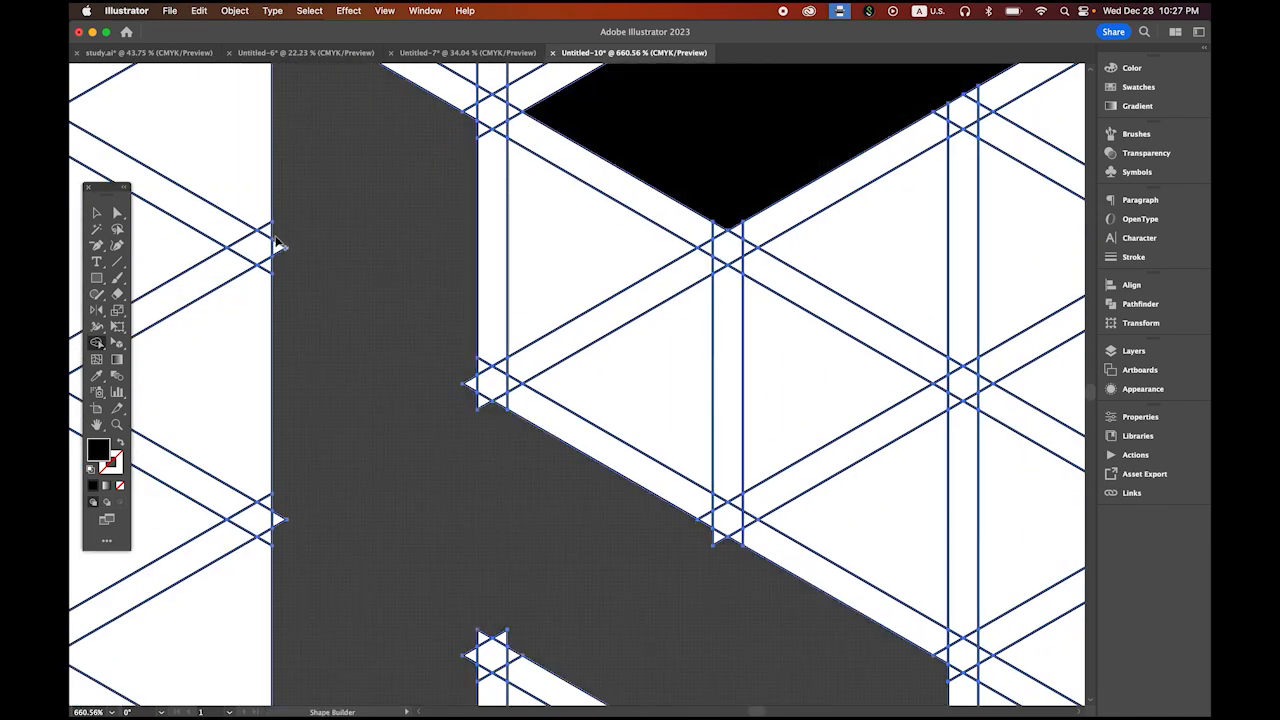
left_click_drag(323, 437, 371, 294)
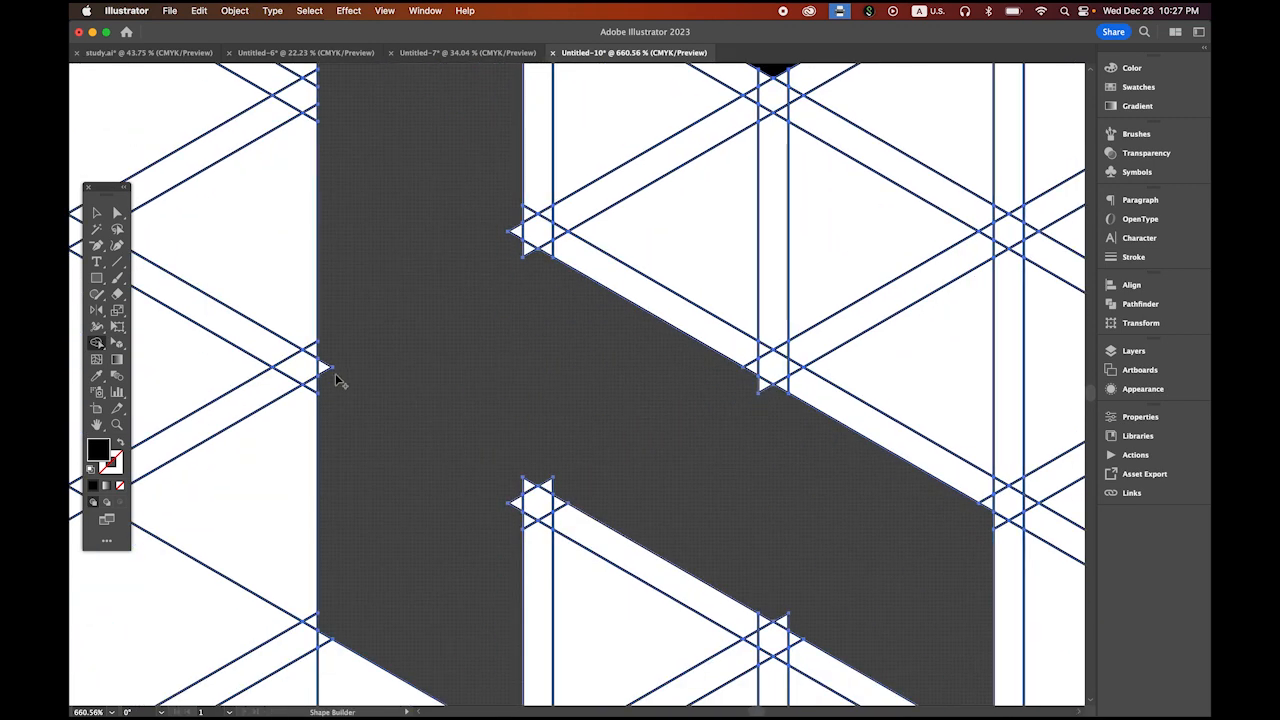
left_click_drag(325, 364, 341, 355)
left_click_drag(514, 229, 518, 262)
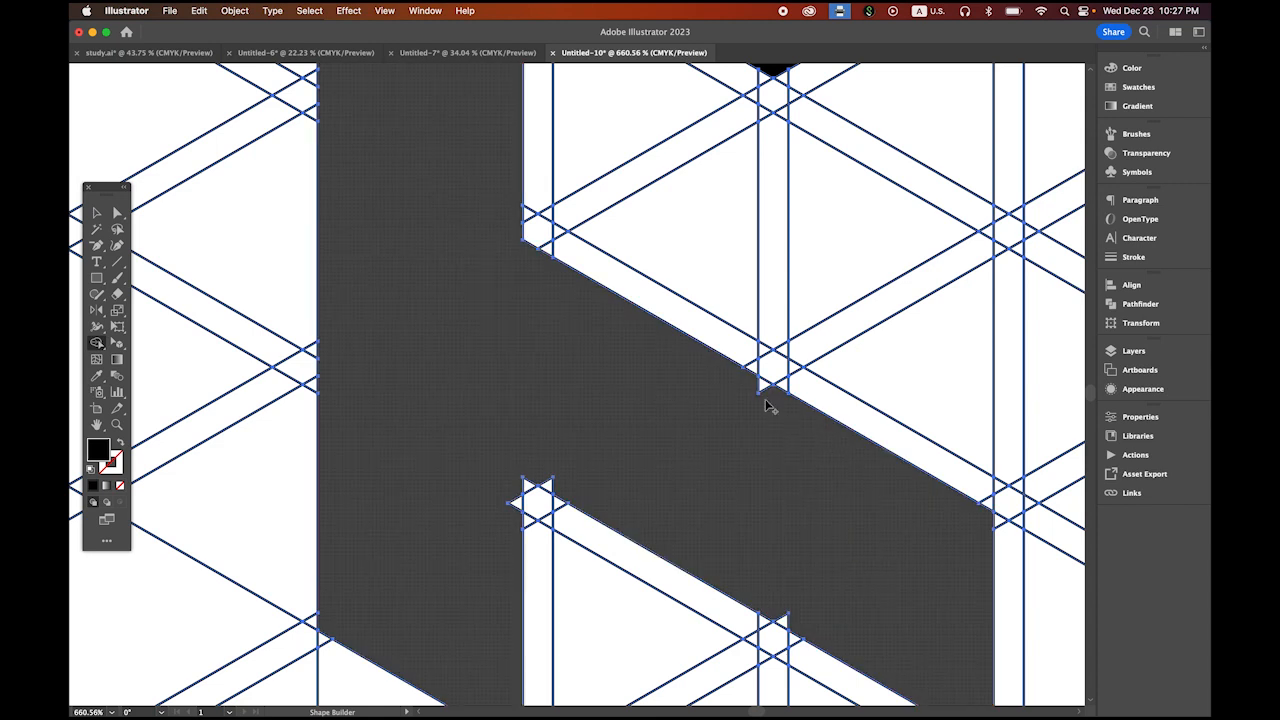
mouse_move(540, 492)
left_mouse_down()
mouse_move(549, 505)
mouse_move(524, 487)
mouse_move(537, 503)
mouse_move(516, 505)
left_mouse_up()
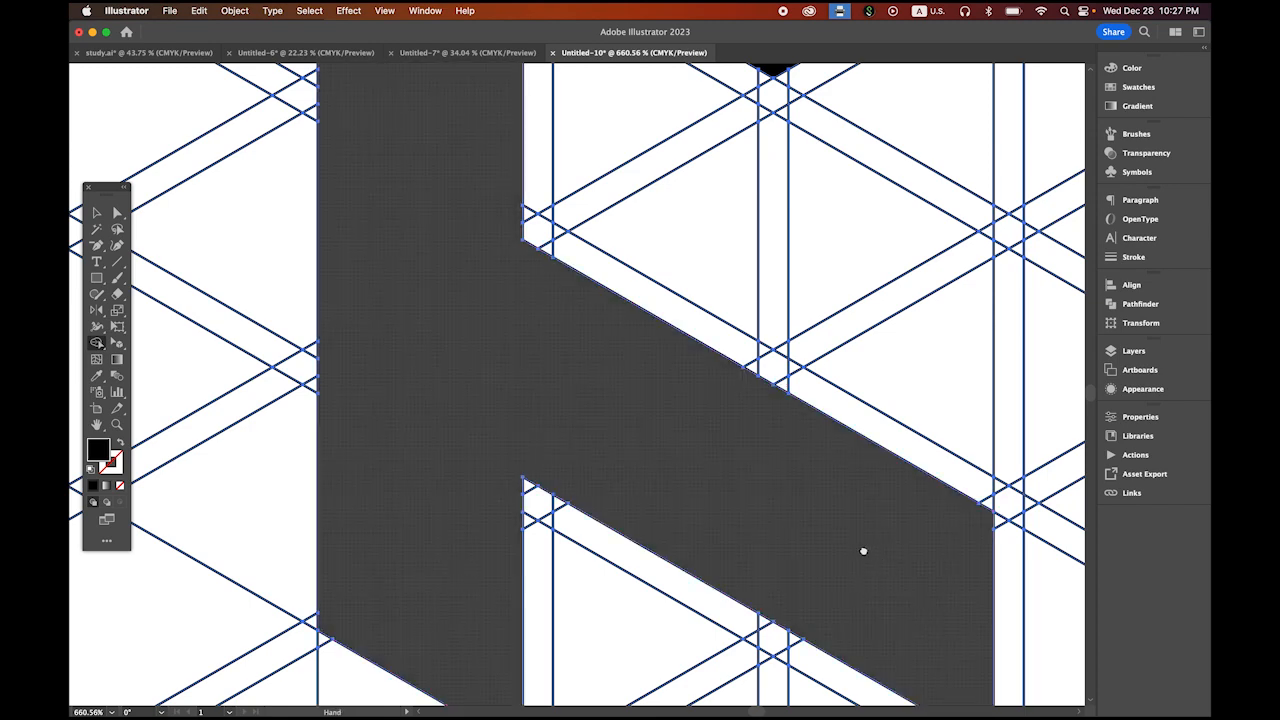
Step: Merge the small leftover notches along the right T-shaped face's edges and inner corners into the face with Shape Builder
left_click_drag(933, 539, 505, 529)
left_click_drag(437, 481, 409, 520)
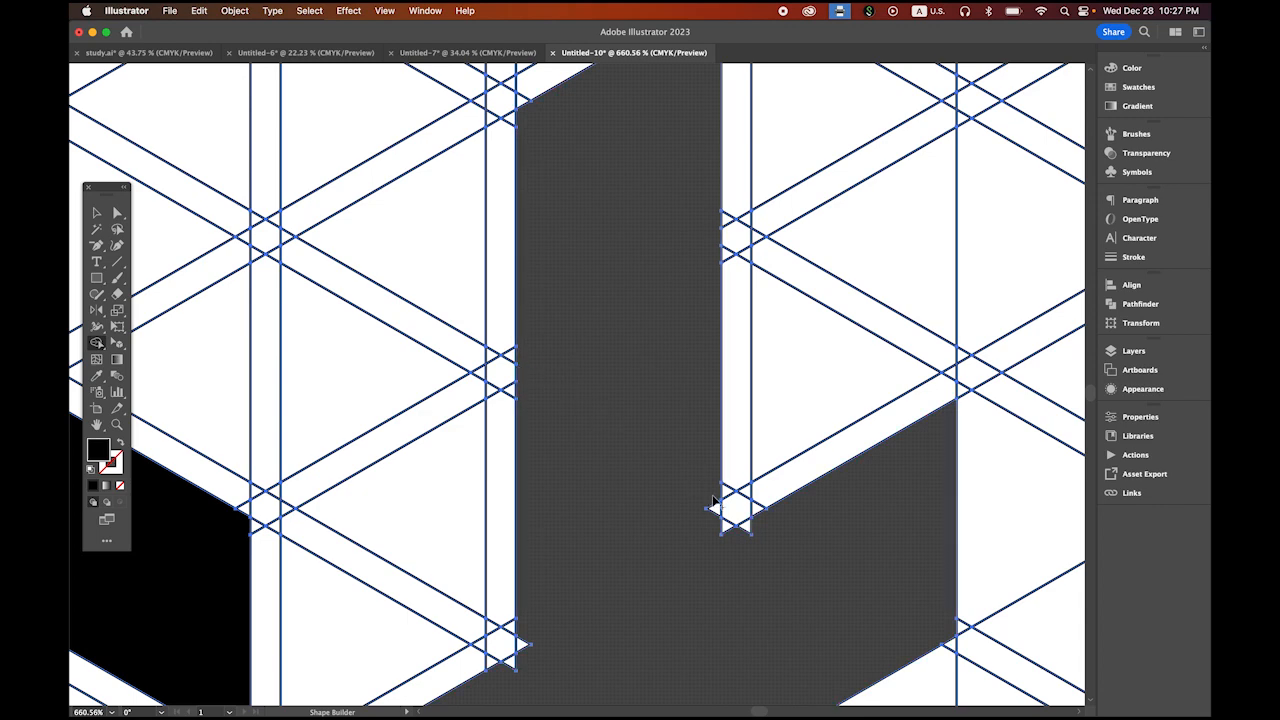
scroll(690, 520, "down", 5)
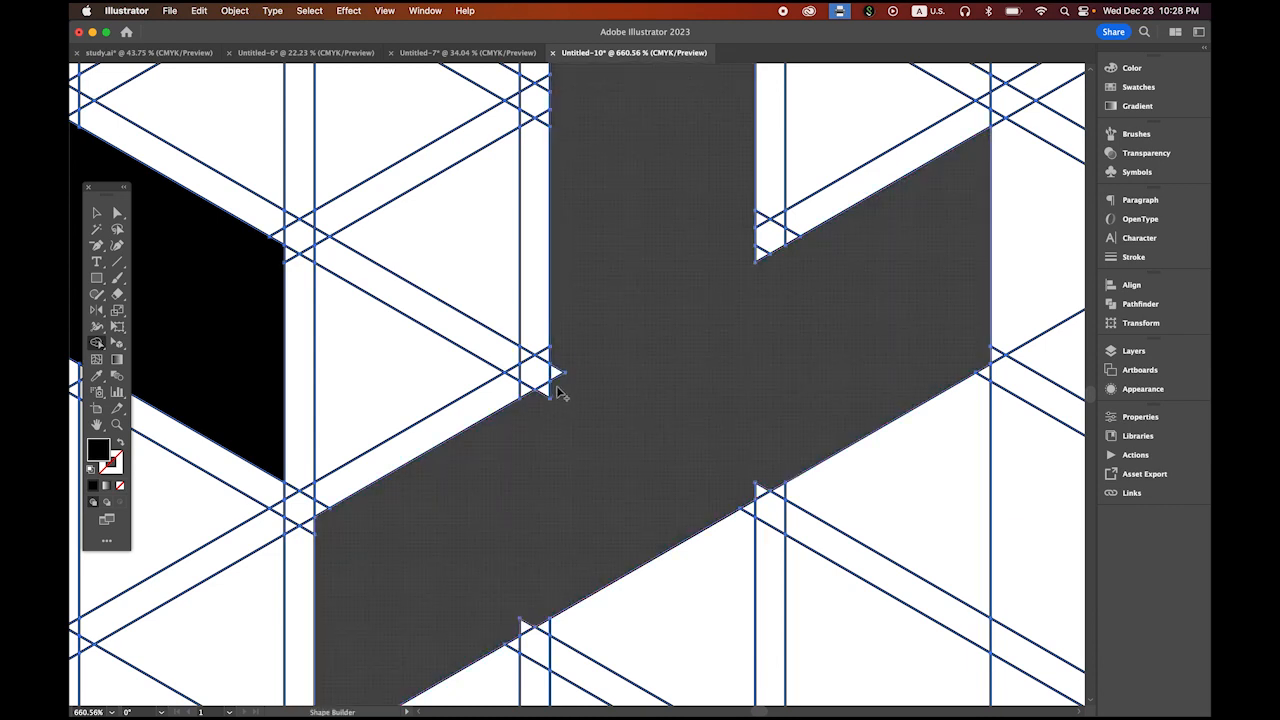
left_click_drag(533, 372, 725, 418)
left_click_drag(555, 374, 618, 420)
left_click_drag(760, 491, 660, 525)
left_click_drag(531, 618, 523, 627)
Step: Merge the grid regions beside the right T into two black side pieces, a parallelogram above and a triangle below
key("super+space")
left_click_drag(765, 546, 640, 494)
left_click_drag(731, 468, 647, 495)
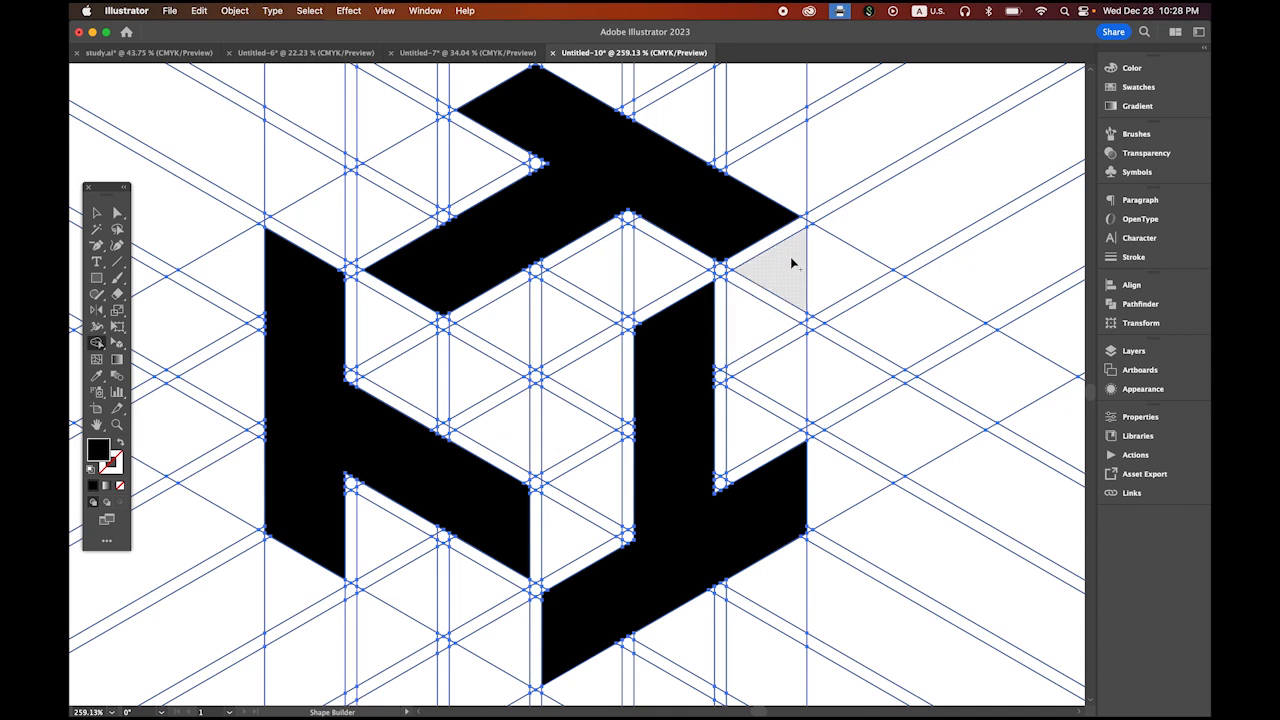
left_click_drag(787, 268, 754, 309)
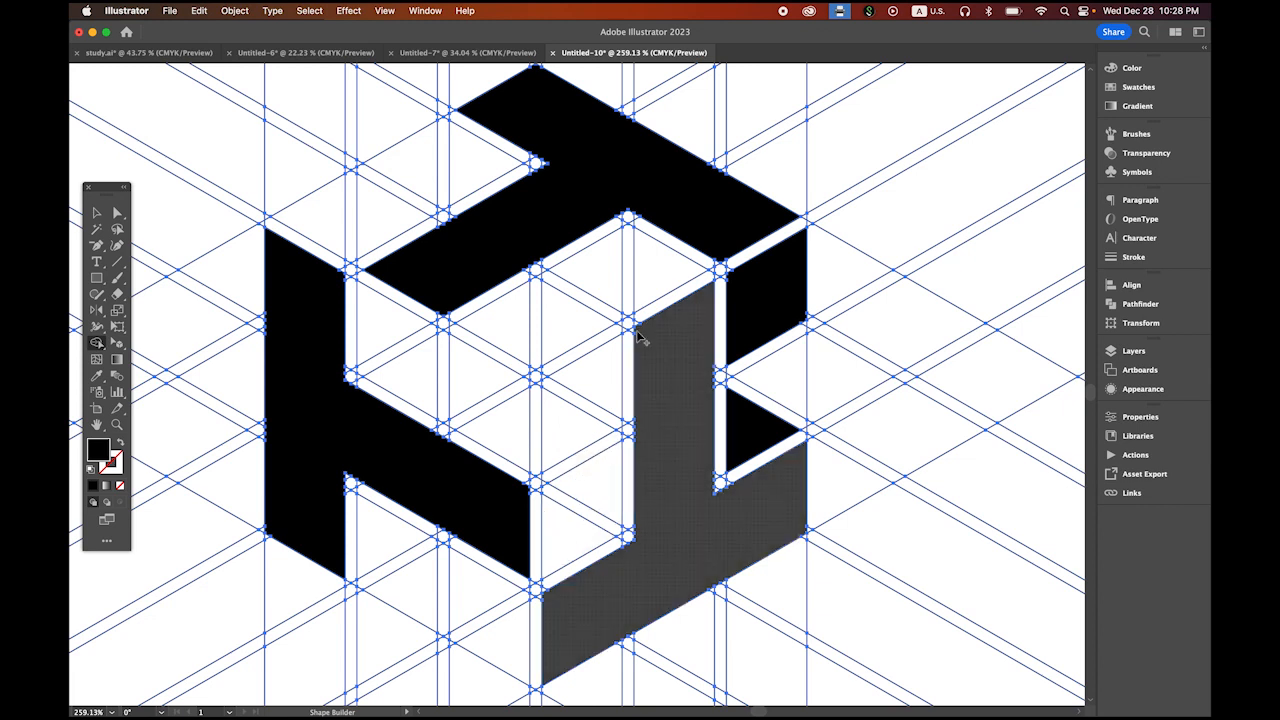
Step: Build the black pieces around the top T: the diamond under its bar, the small triangle and the upper-left rhombus
left_click(610, 274)
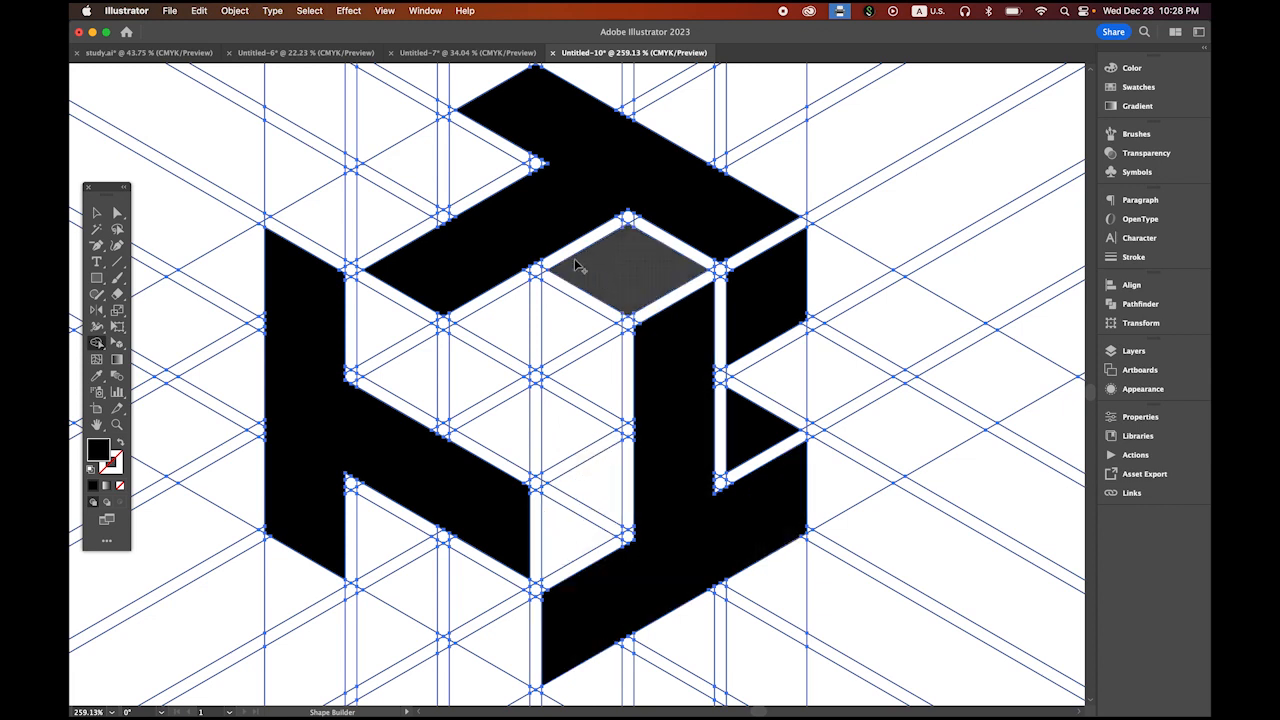
left_click(474, 167)
left_click_drag(321, 224, 380, 226)
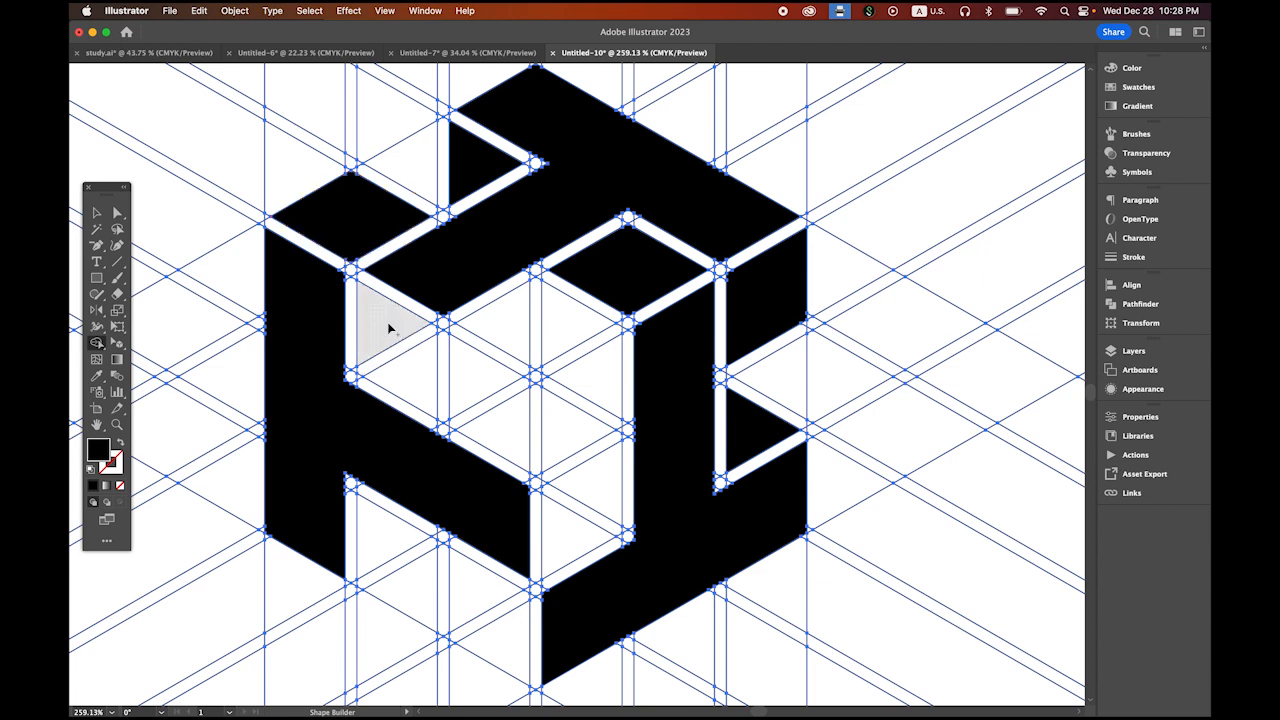
Step: Fill the remaining inner cube faces, the triangle under the left T and the lower-left side piece in black with Shape Builder
left_click(366, 531)
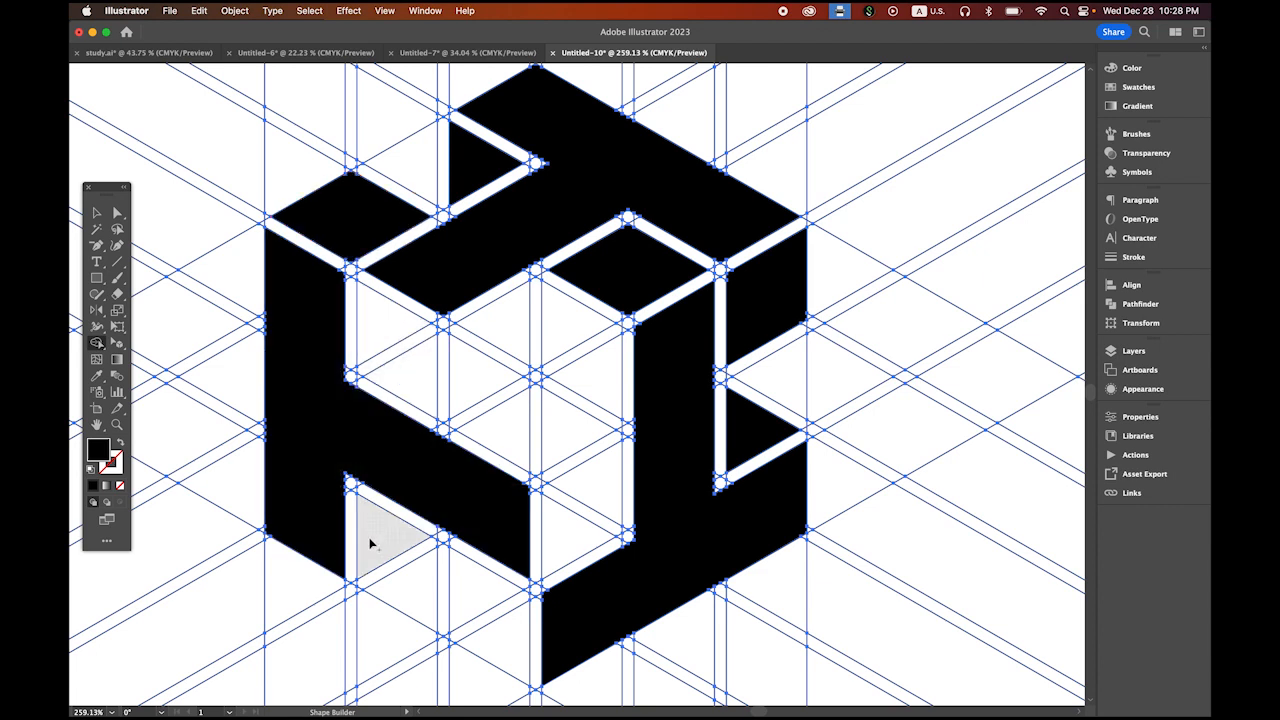
left_click(592, 493)
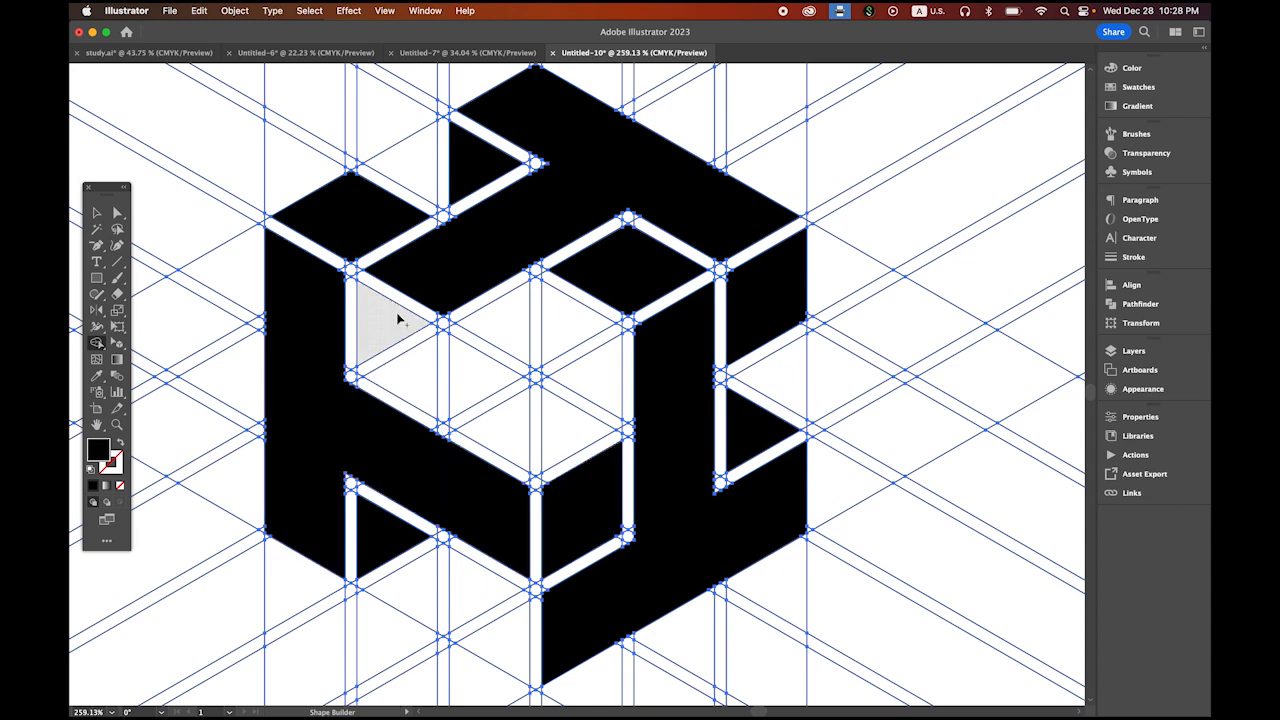
left_click_drag(406, 345, 418, 377)
left_click_drag(508, 437, 580, 434)
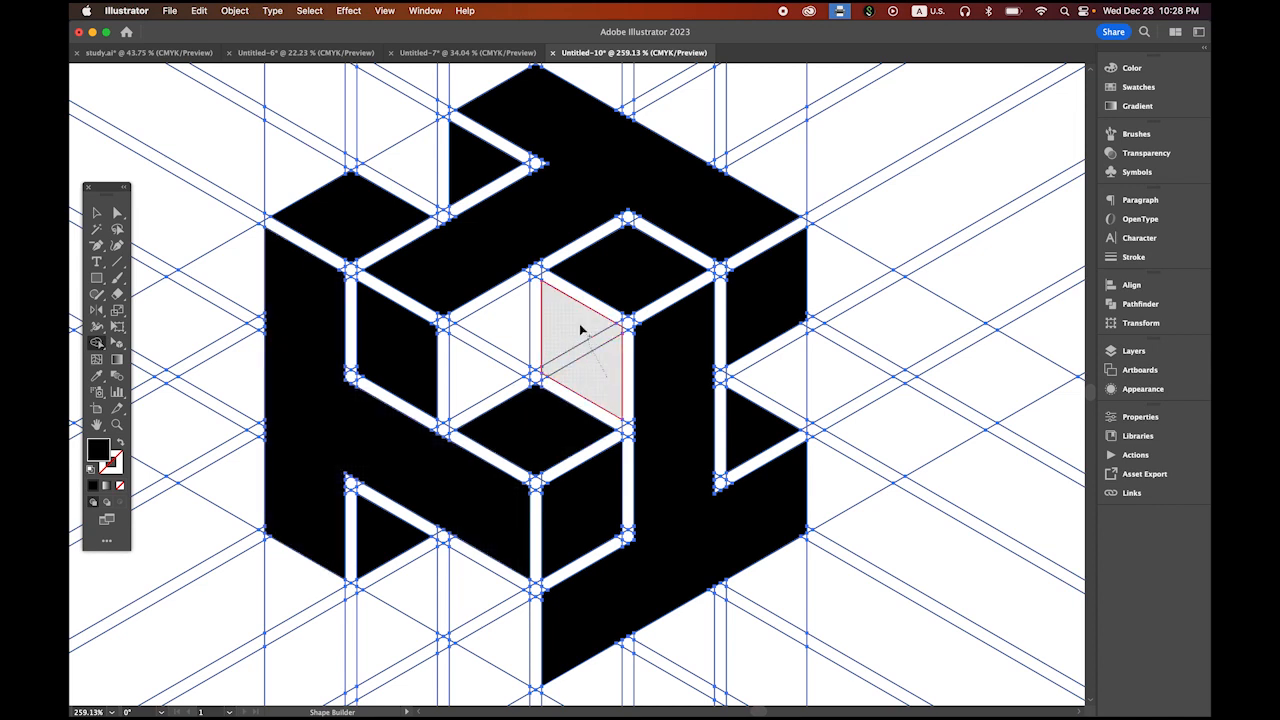
left_click_drag(508, 317, 478, 352)
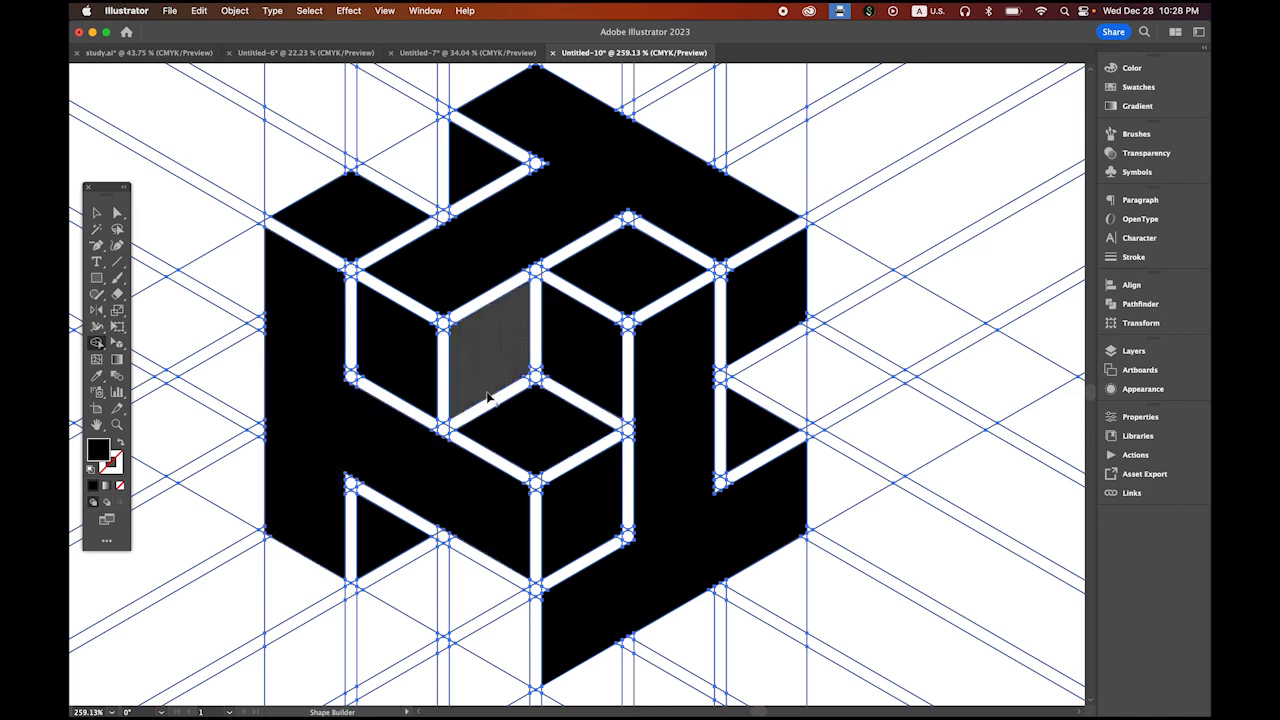
left_click(553, 566)
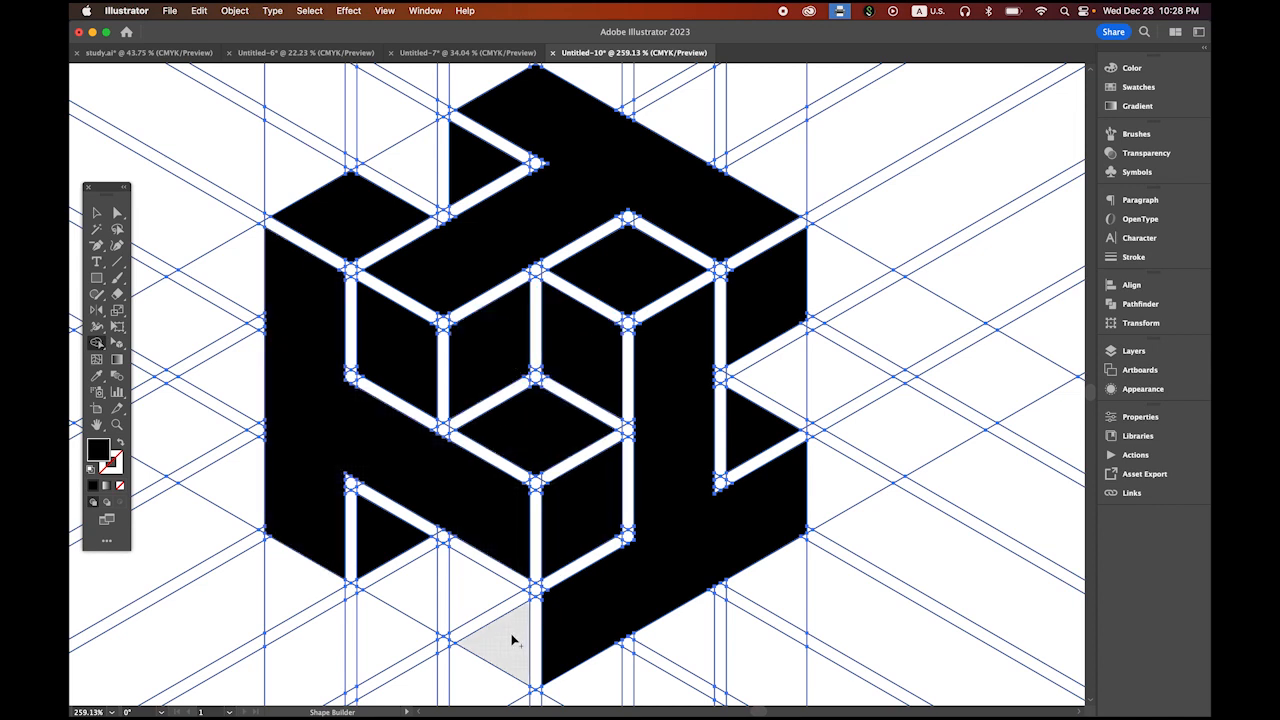
left_click_drag(494, 612, 480, 596)
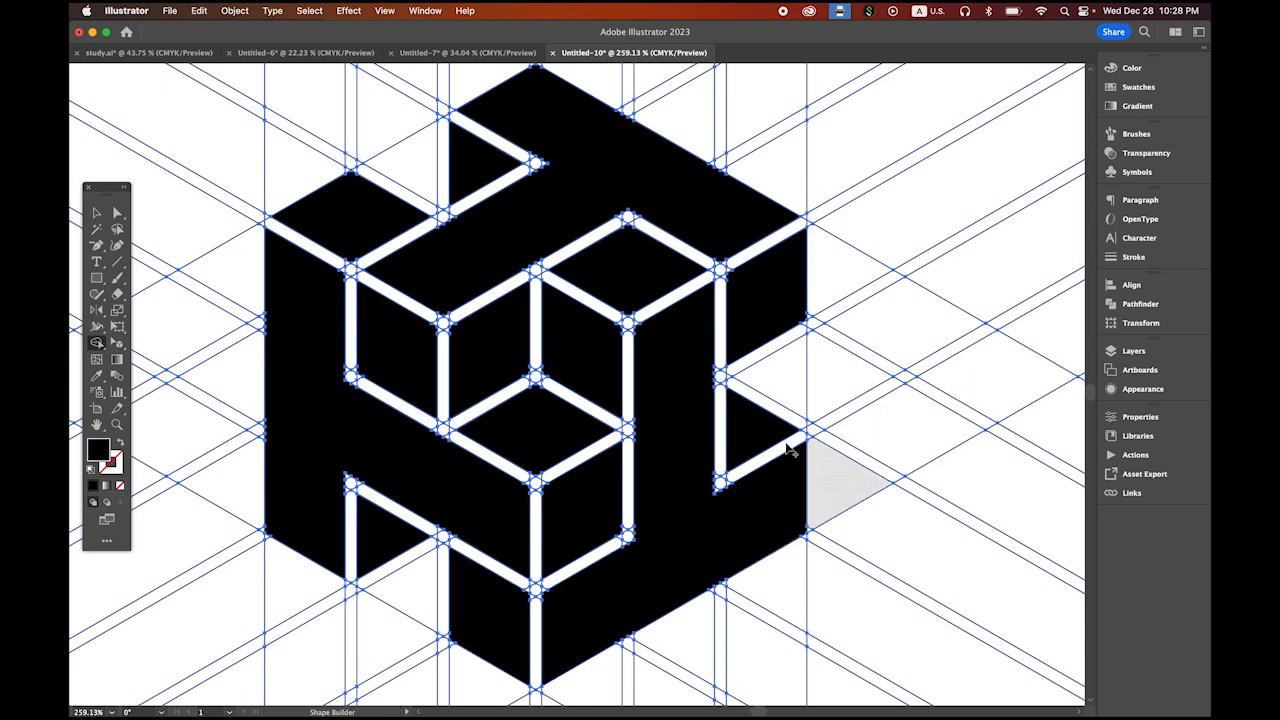
Step: Ungroup the selected artwork with the Selection tool active and clear the selection
key("super+space")
left_click_drag(743, 449, 637, 387)
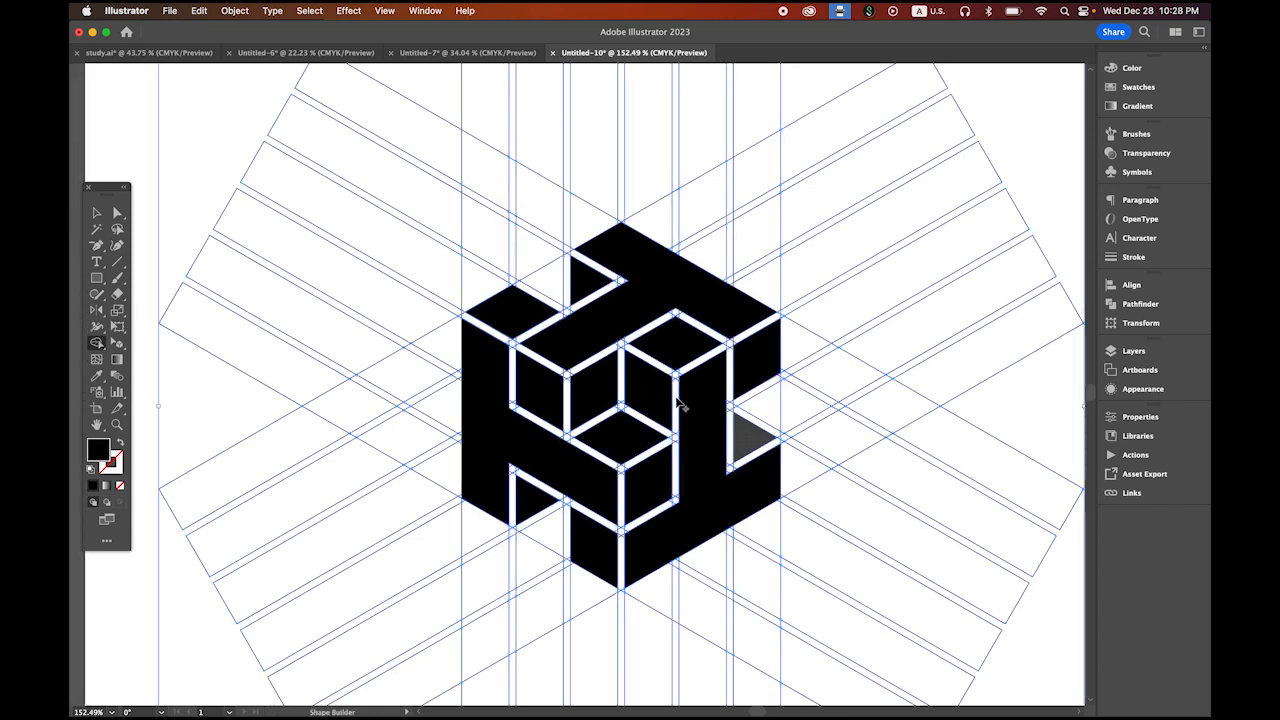
left_click(97, 215)
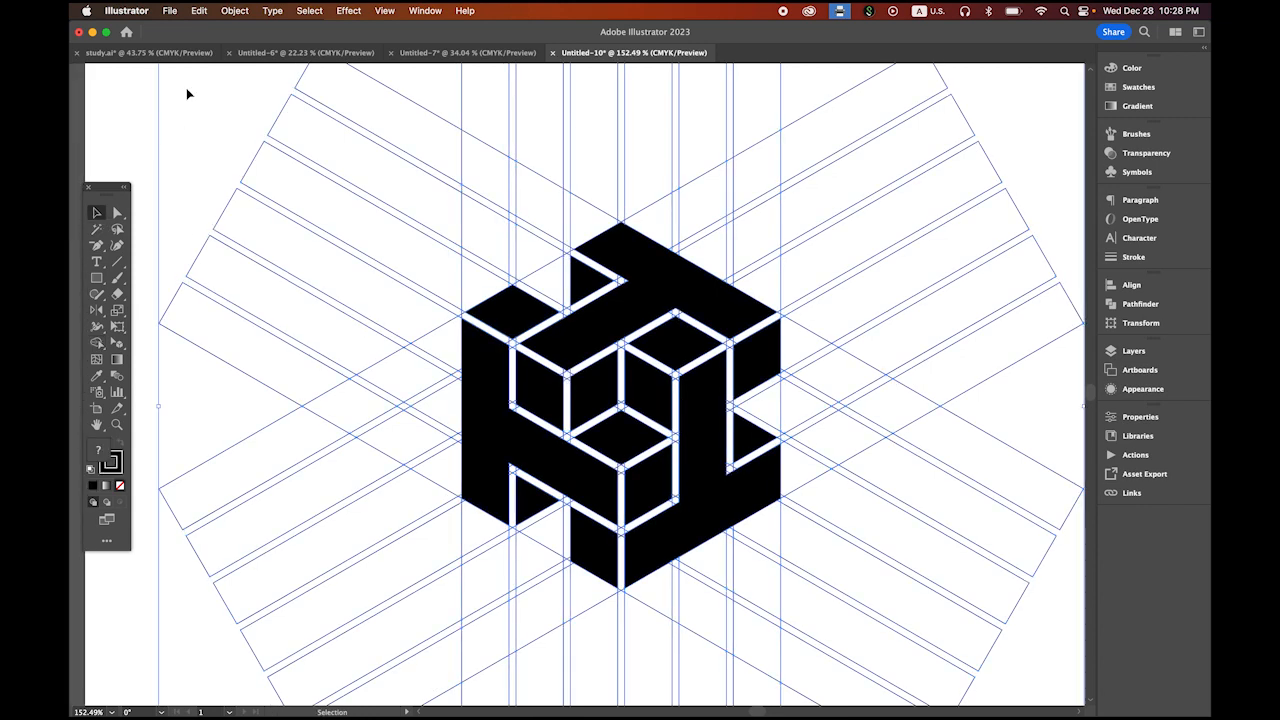
left_click(235, 10)
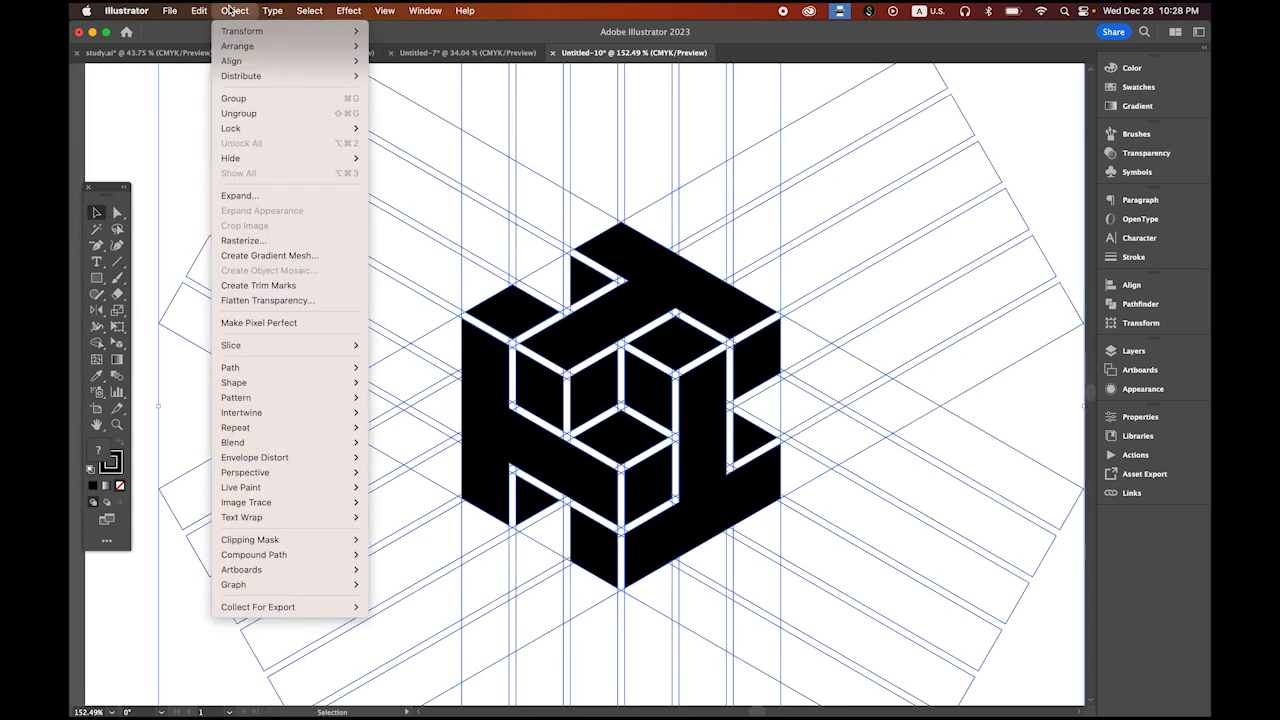
left_click(248, 114)
left_click(155, 145)
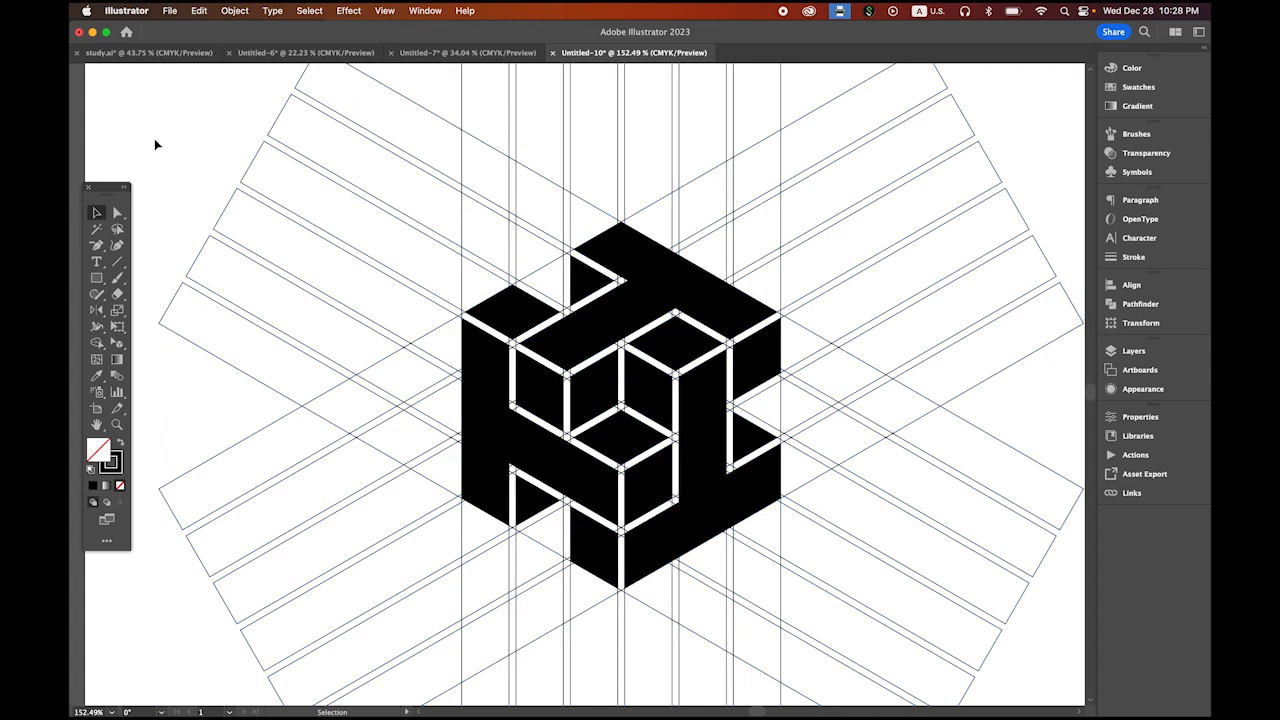
Step: Select all black cube pieces, including the three T faces, and move them together off the strip grid to its left
left_click(655, 273)
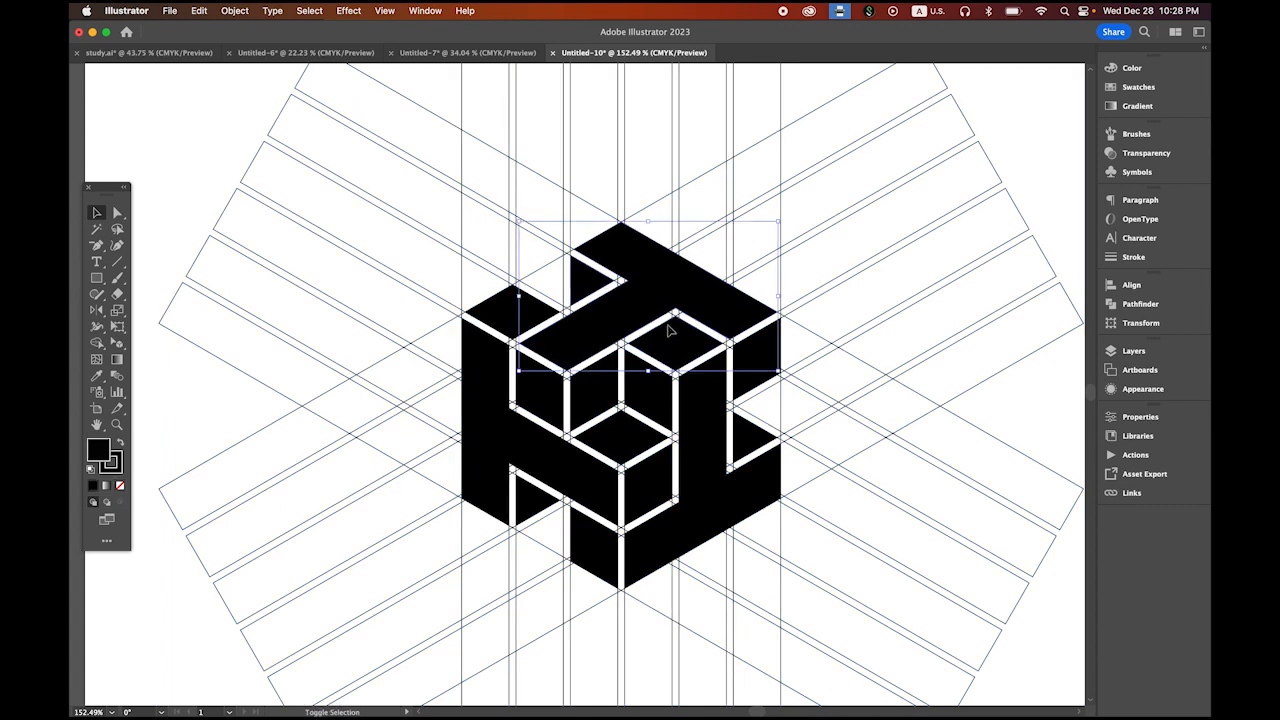
left_click(510, 315, "shift")
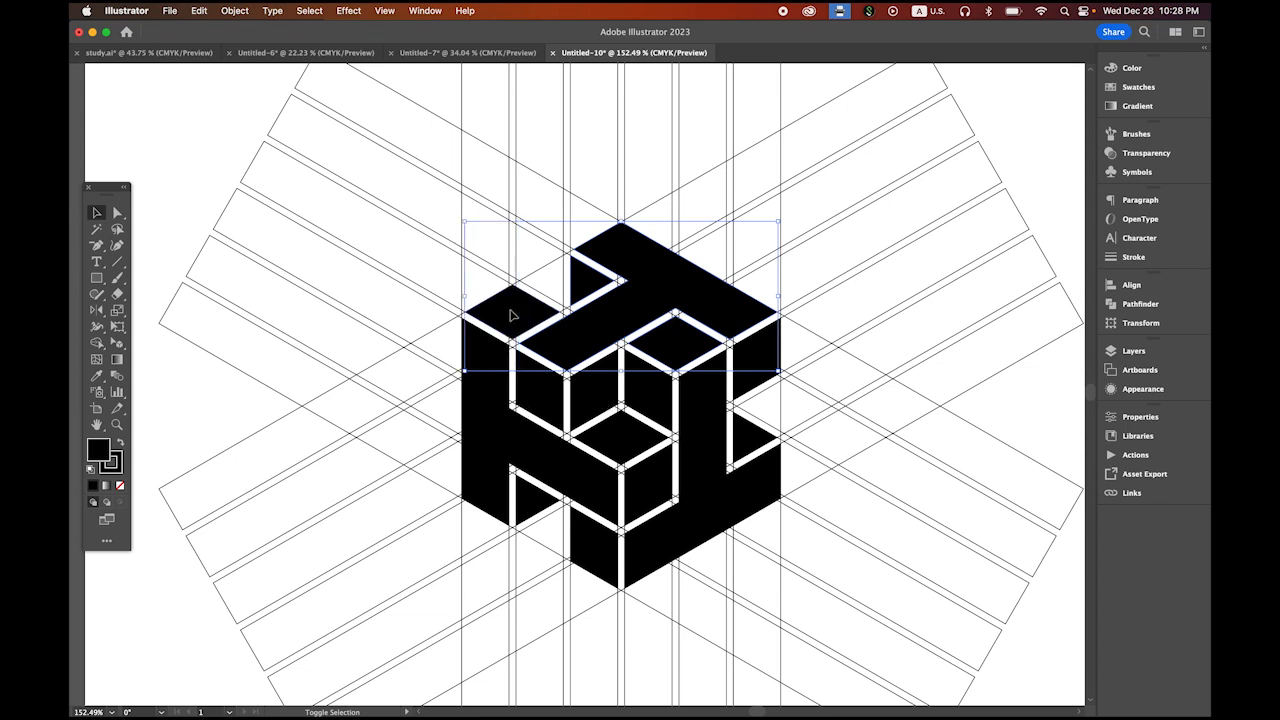
left_click(548, 385, "shift")
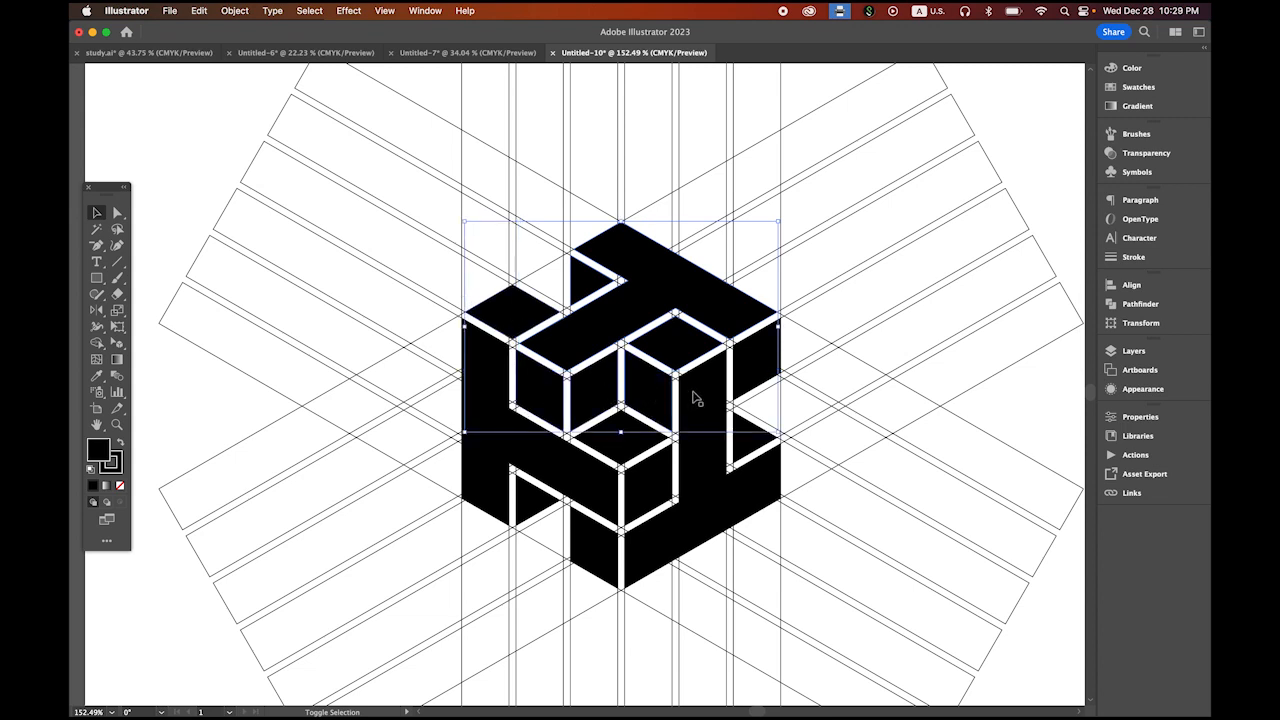
left_click(631, 450, "shift")
left_click(746, 380, "shift")
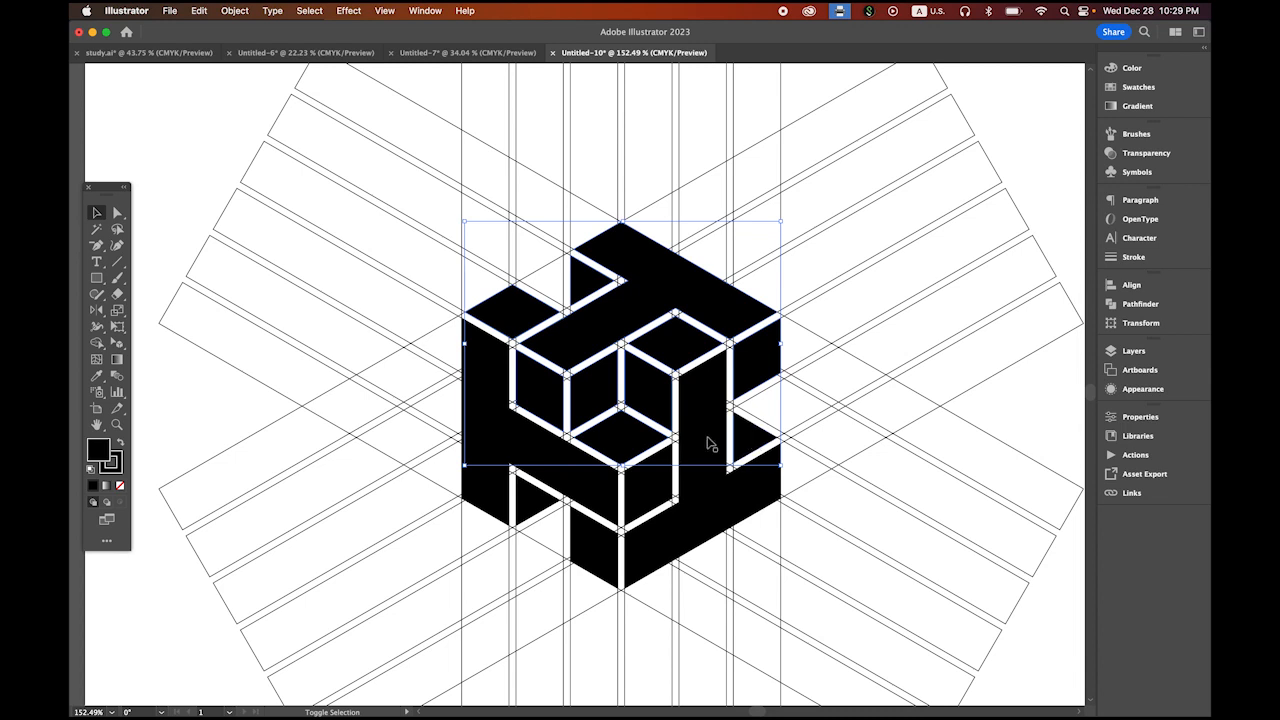
left_click(708, 443, "shift")
left_click(502, 434, "shift")
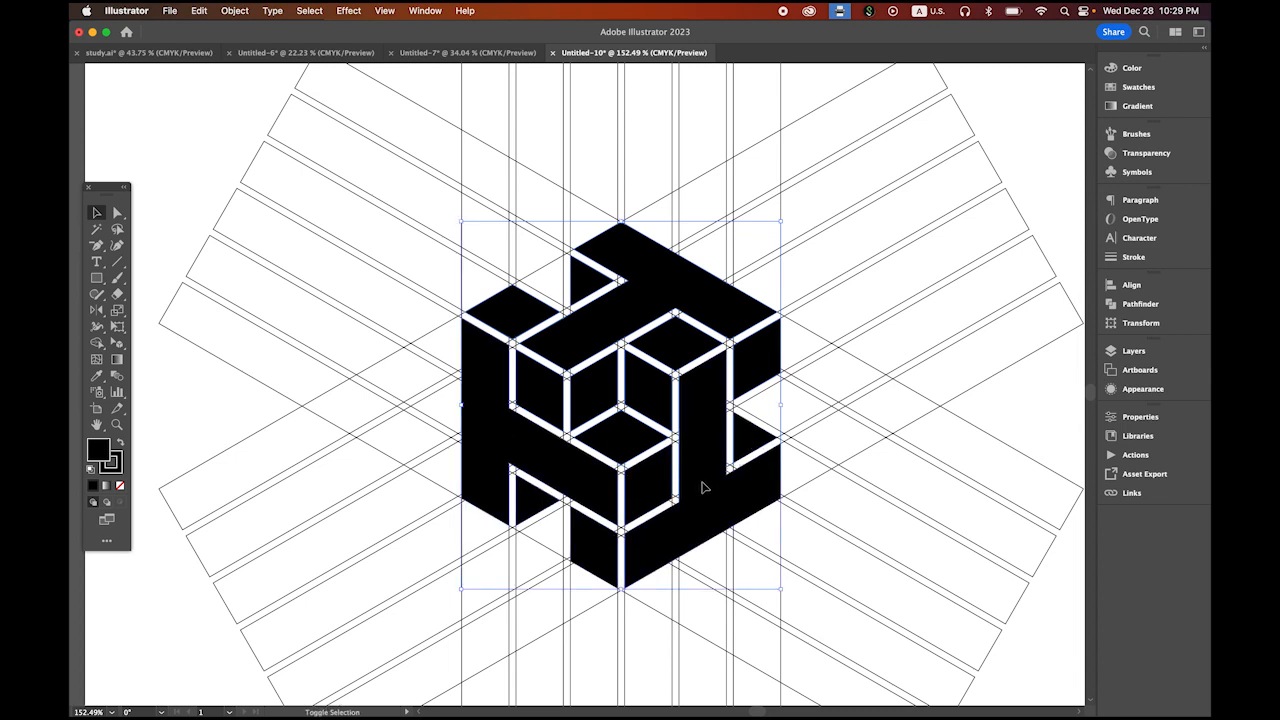
key("space")
left_click_drag(795, 504, 1050, 497)
left_click_drag(811, 318, 225, 304)
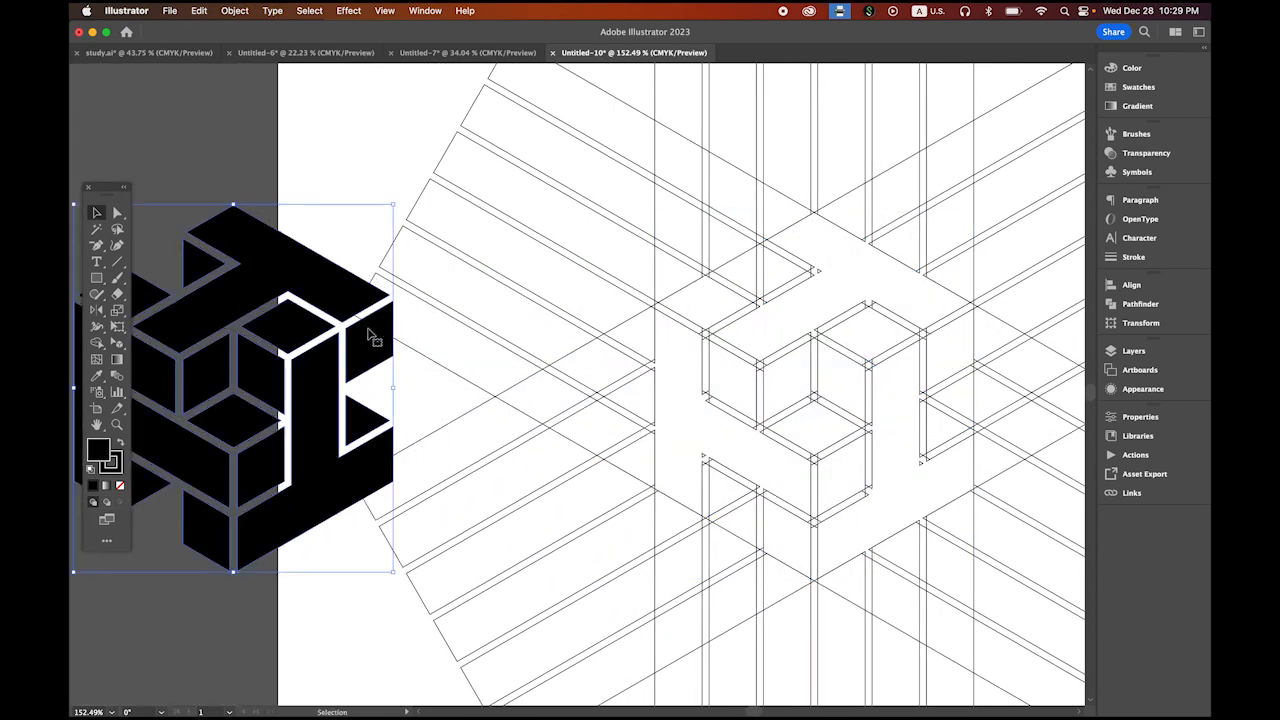
Step: Remove the stroke from the selected cube pieces and shift them slightly farther left from the grid
left_click(117, 465)
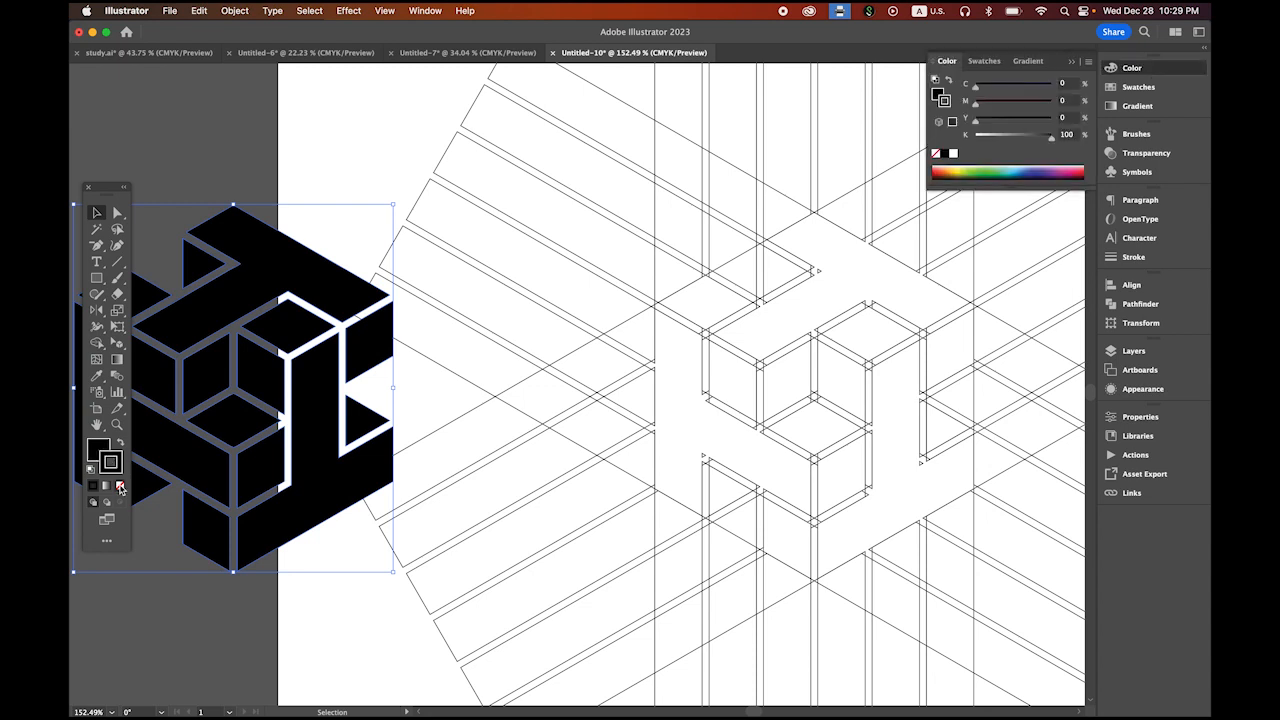
left_click(120, 487)
left_click_drag(305, 378, 240, 378)
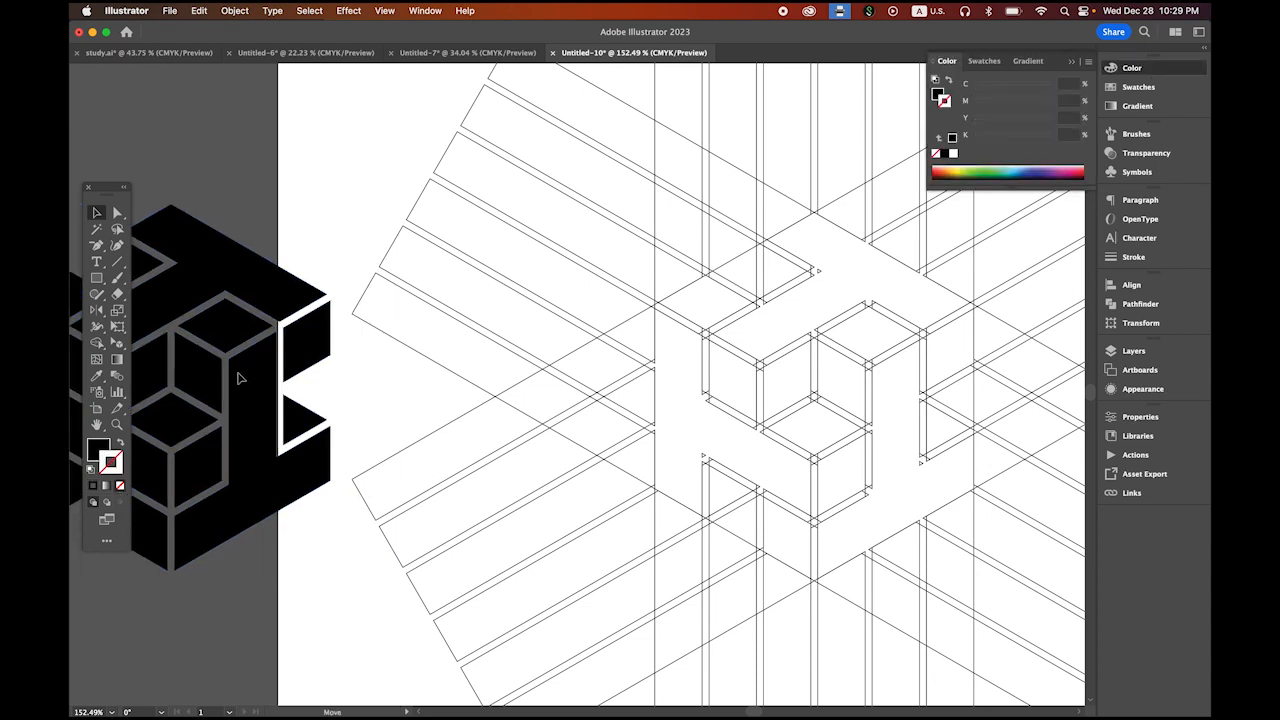
Step: Delete the leftover strip grid from the artboard
scroll(674, 423, "down", 5)
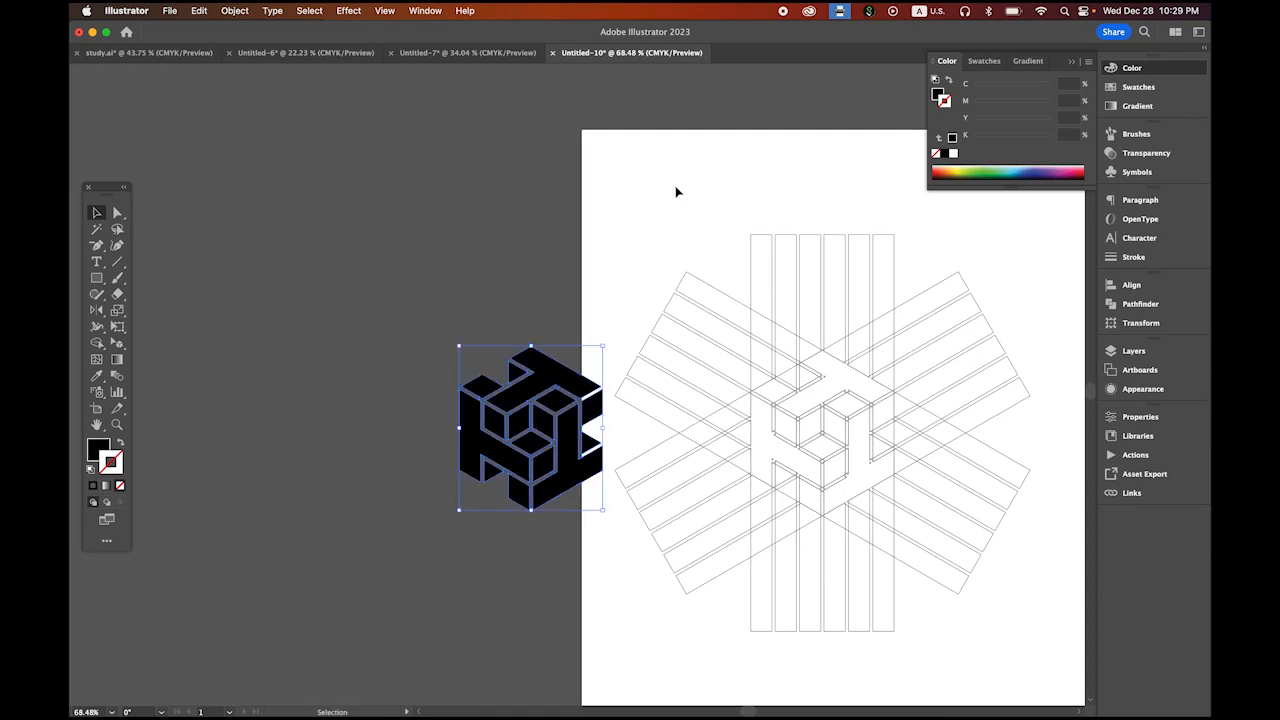
left_click(900, 455)
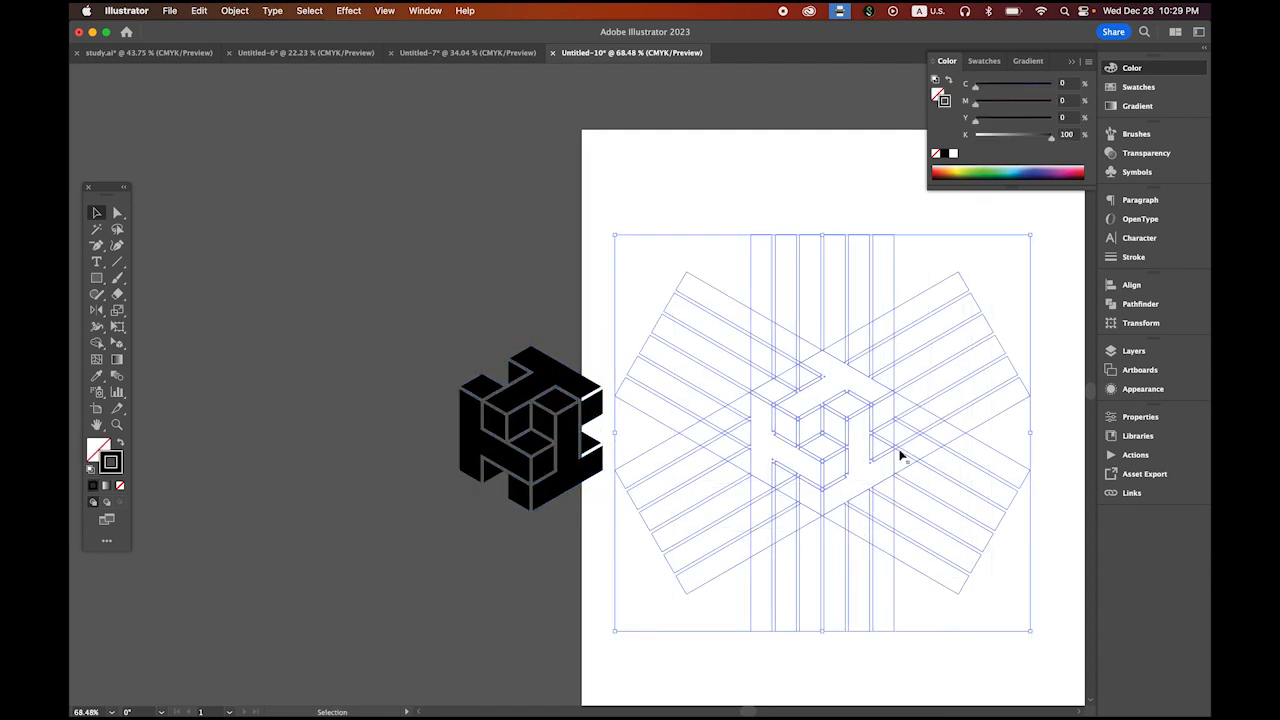
key("Delete")
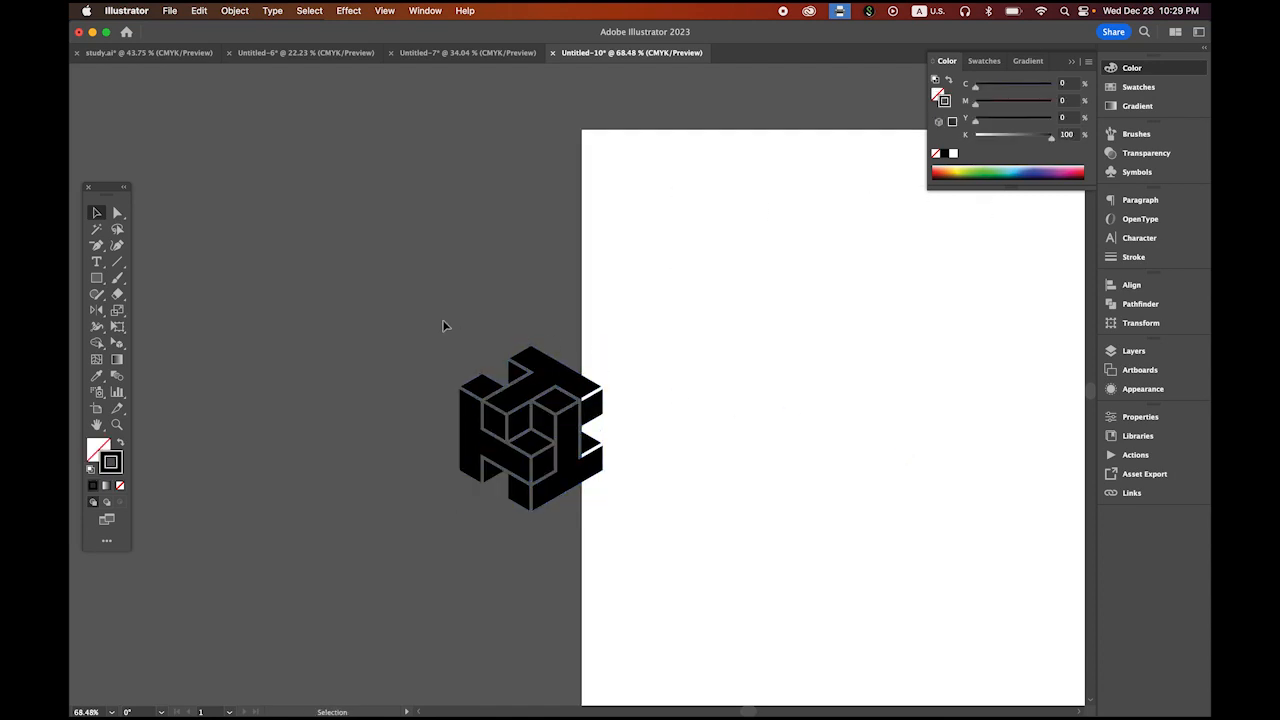
Step: Select the whole cube logo, move it to the middle of the artboard and enlarge it proportionally
left_click_drag(430, 319, 873, 443)
key("space")
left_click_drag(849, 509, 520, 494)
left_click_drag(531, 431, 647, 504)
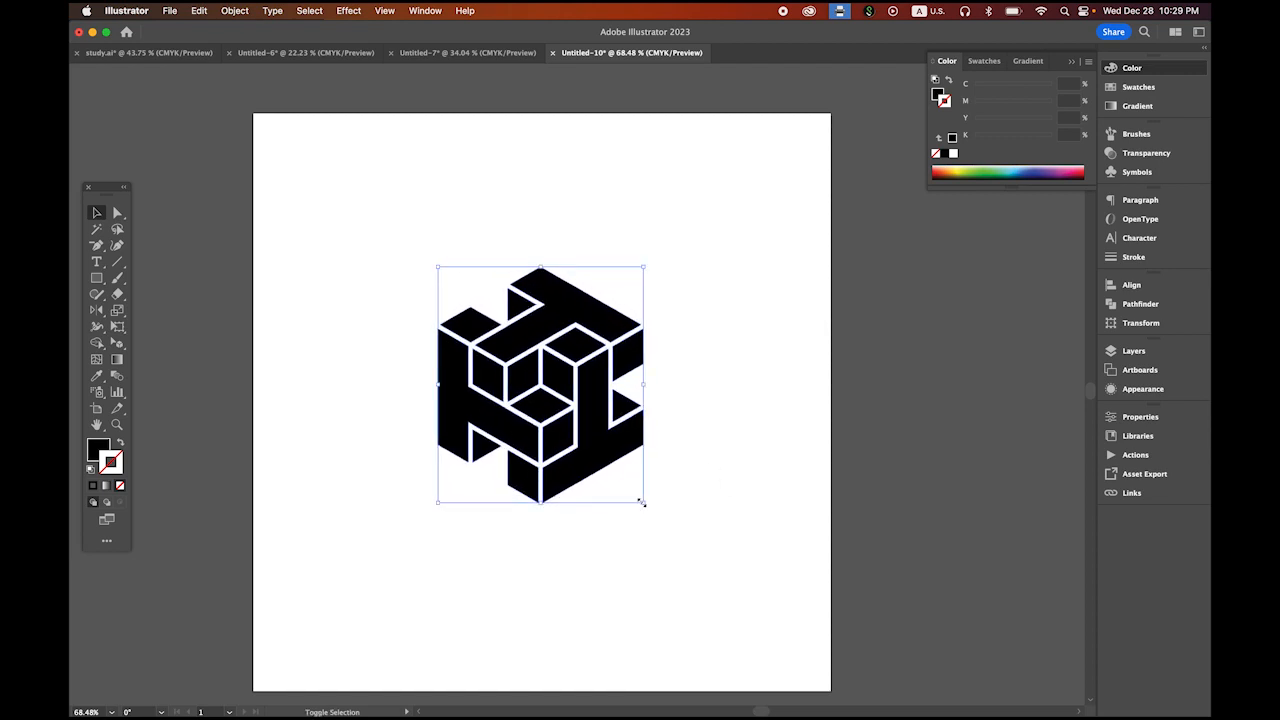
left_click(713, 467)
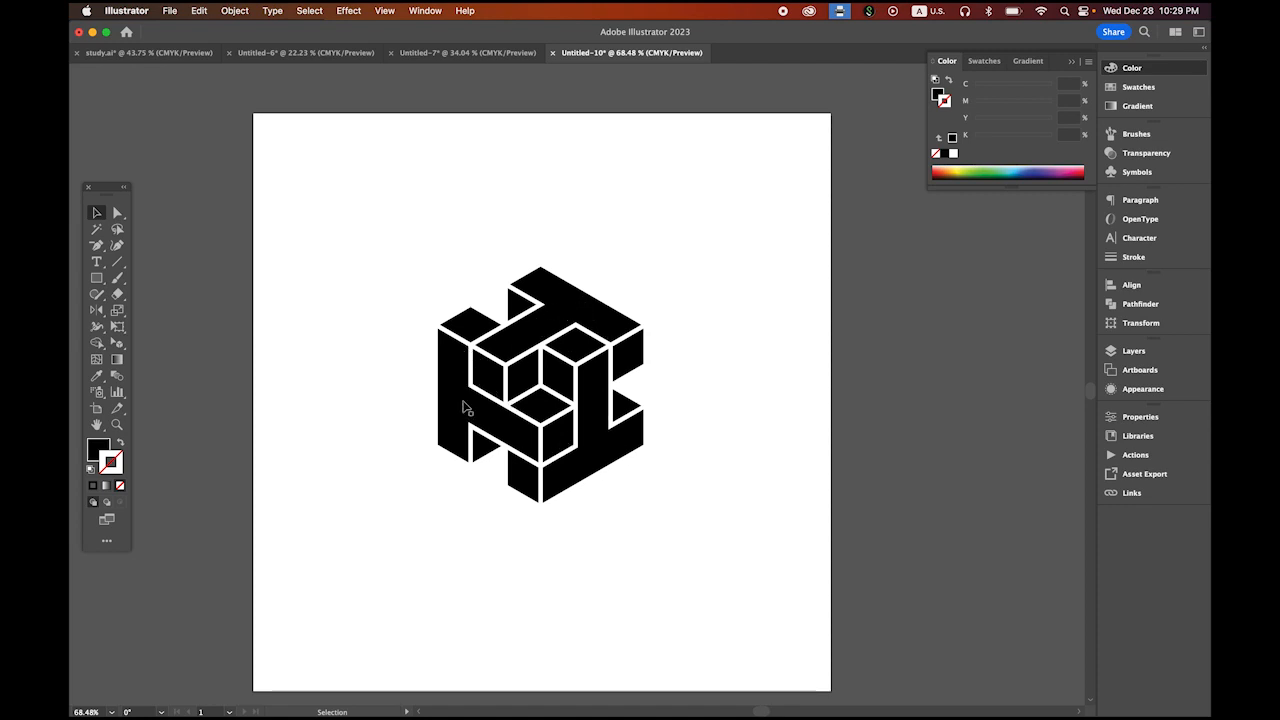
Step: Fill the top T-shaped face with the yellow swatch
left_click(580, 321)
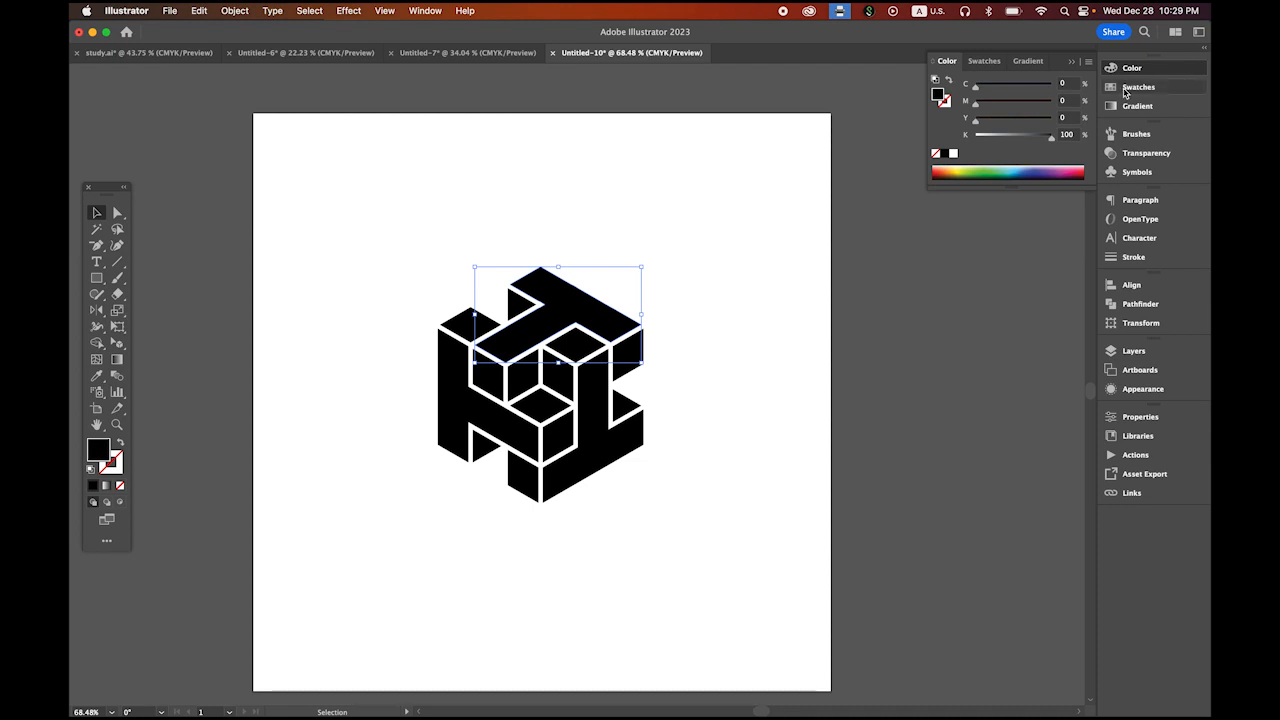
left_click(1128, 89)
left_click(984, 105)
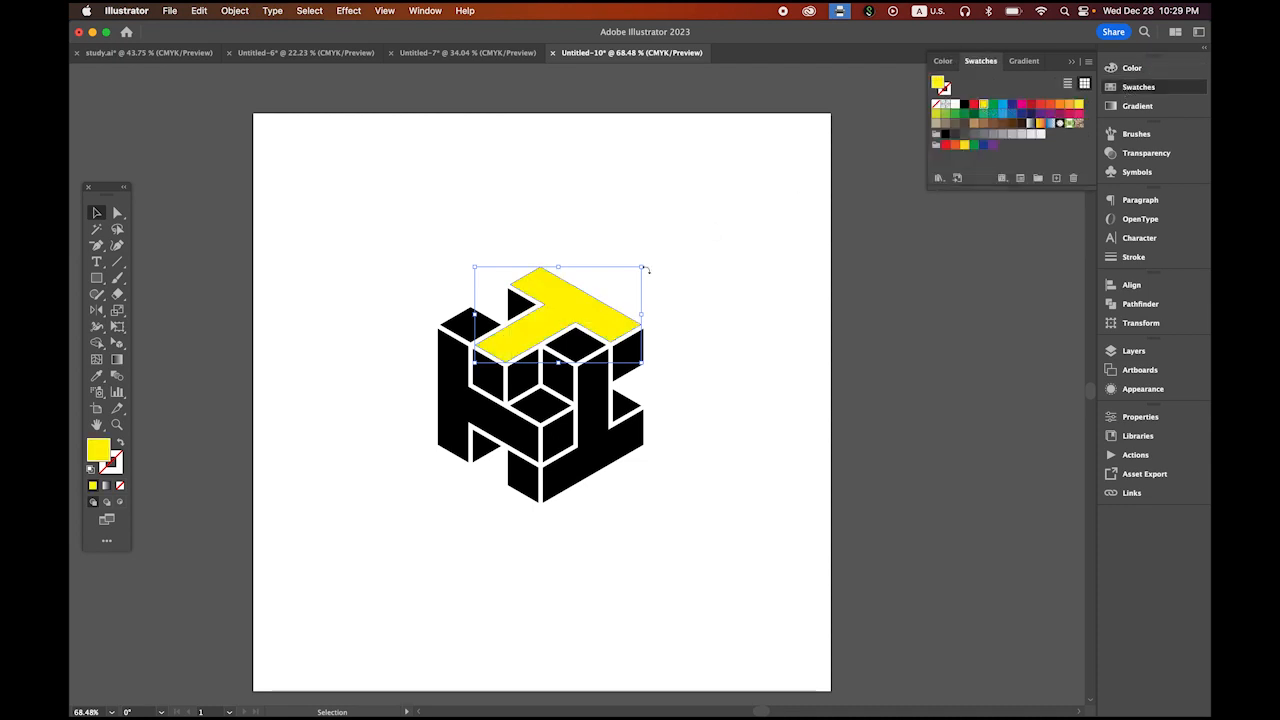
Step: Fill the two left-facing side faces beneath the yellow T with the orange swatch
left_click(742, 237)
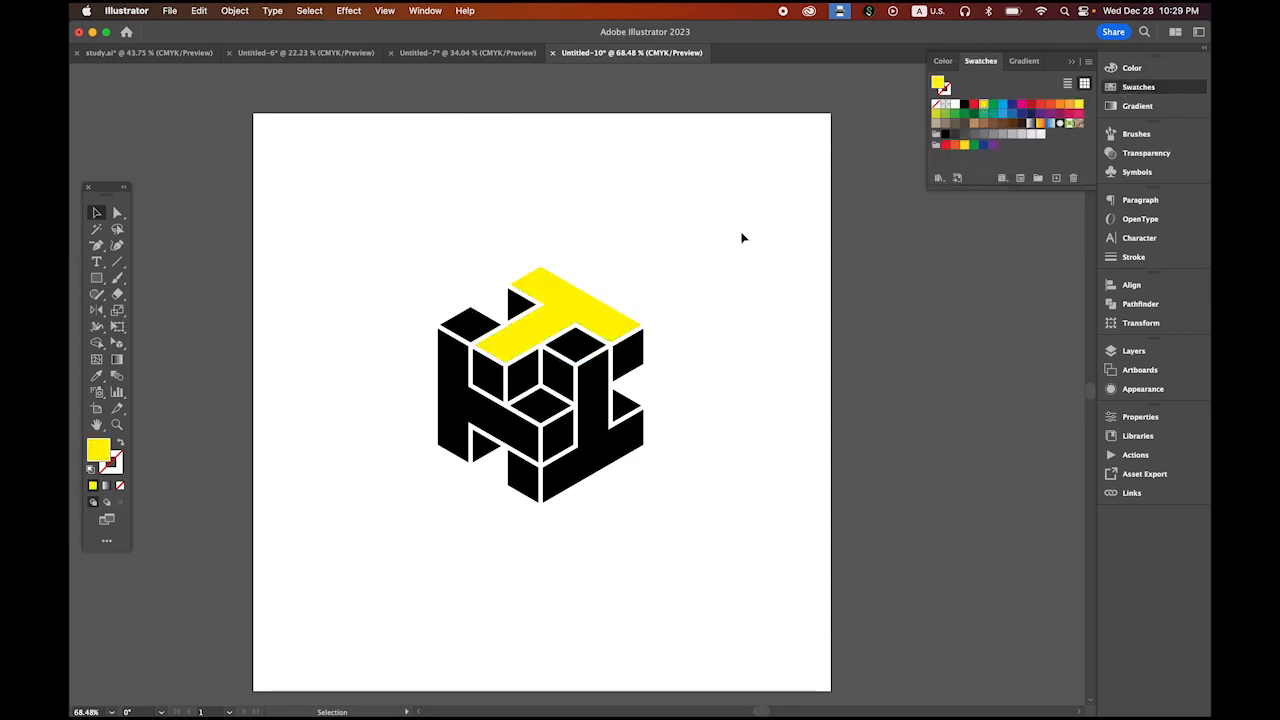
left_click(495, 380)
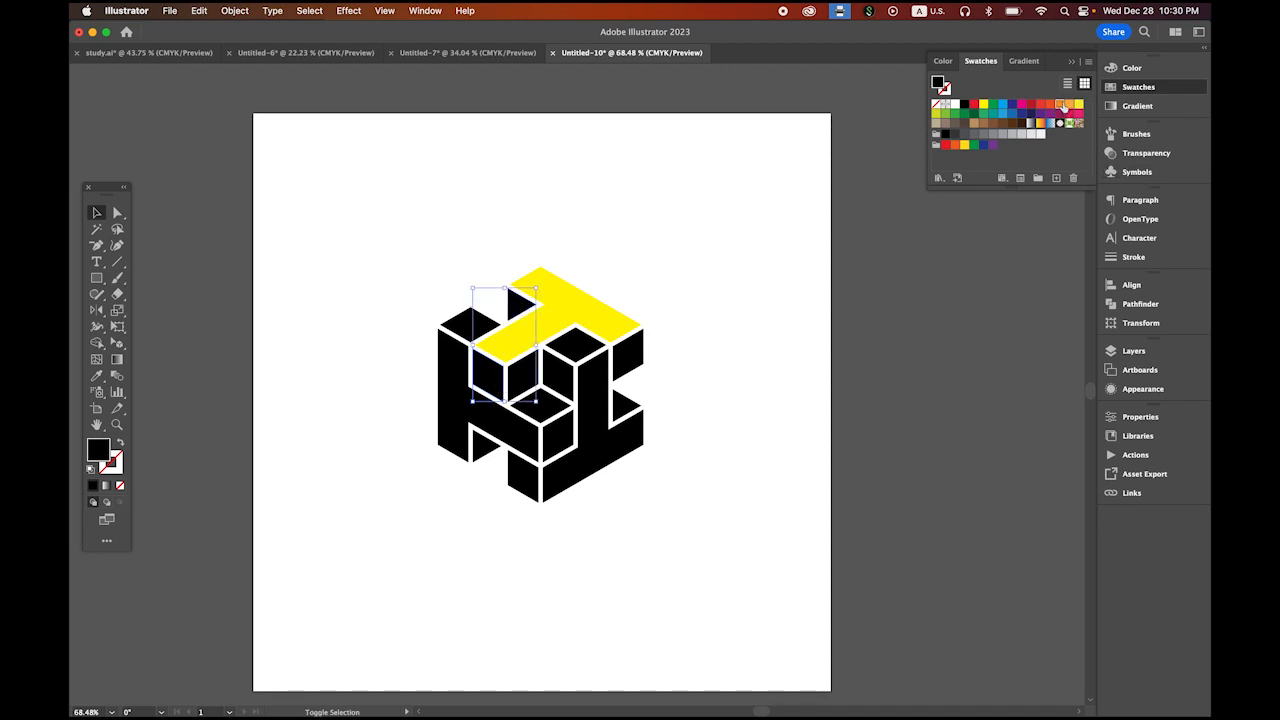
left_click(1063, 105)
left_click(700, 274)
Step: Fill the two right-facing sides beneath the yellow T with the C=15 M=100 Y=90 K=10 red swatch and set black to 24%
left_click(526, 385)
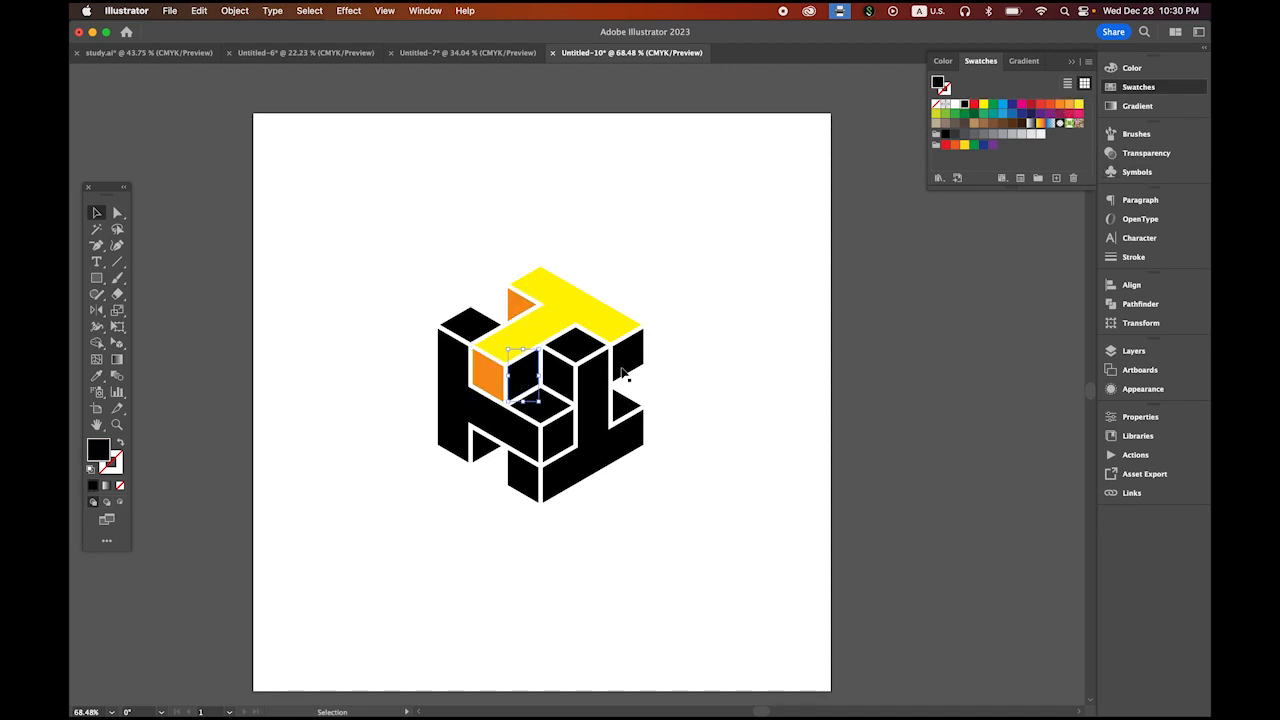
left_click(630, 362, "shift")
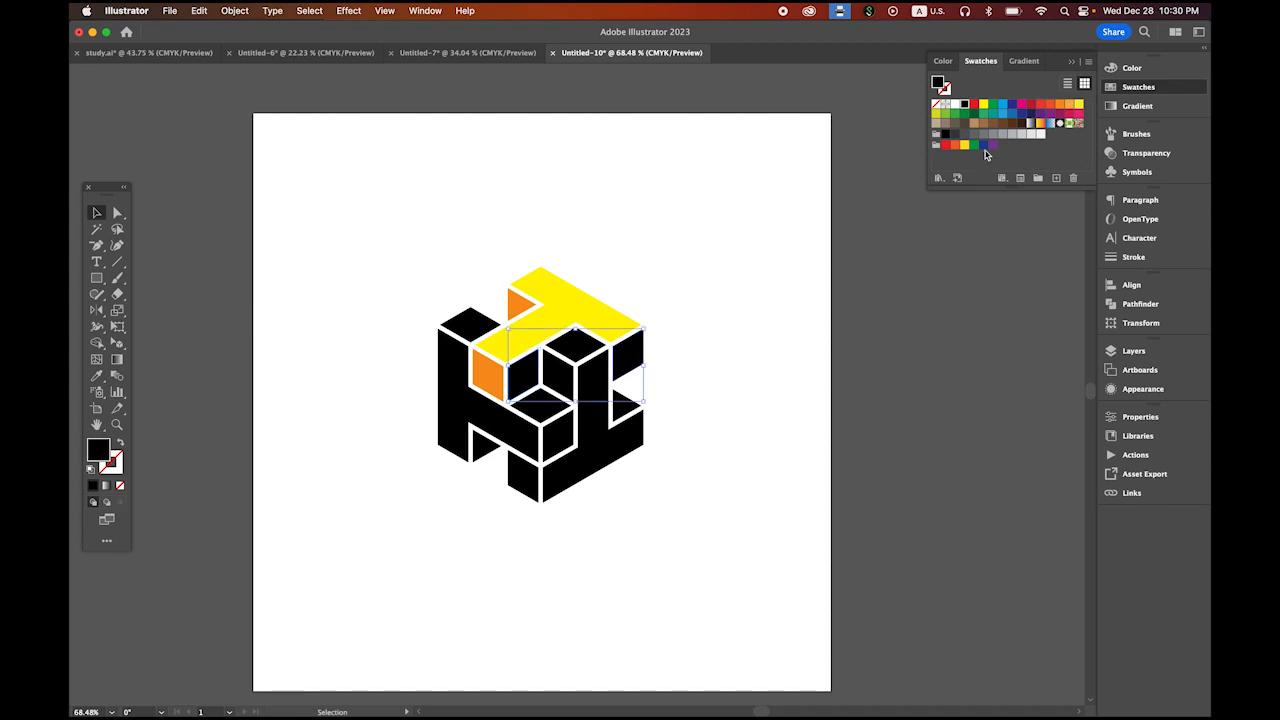
left_click(1031, 105)
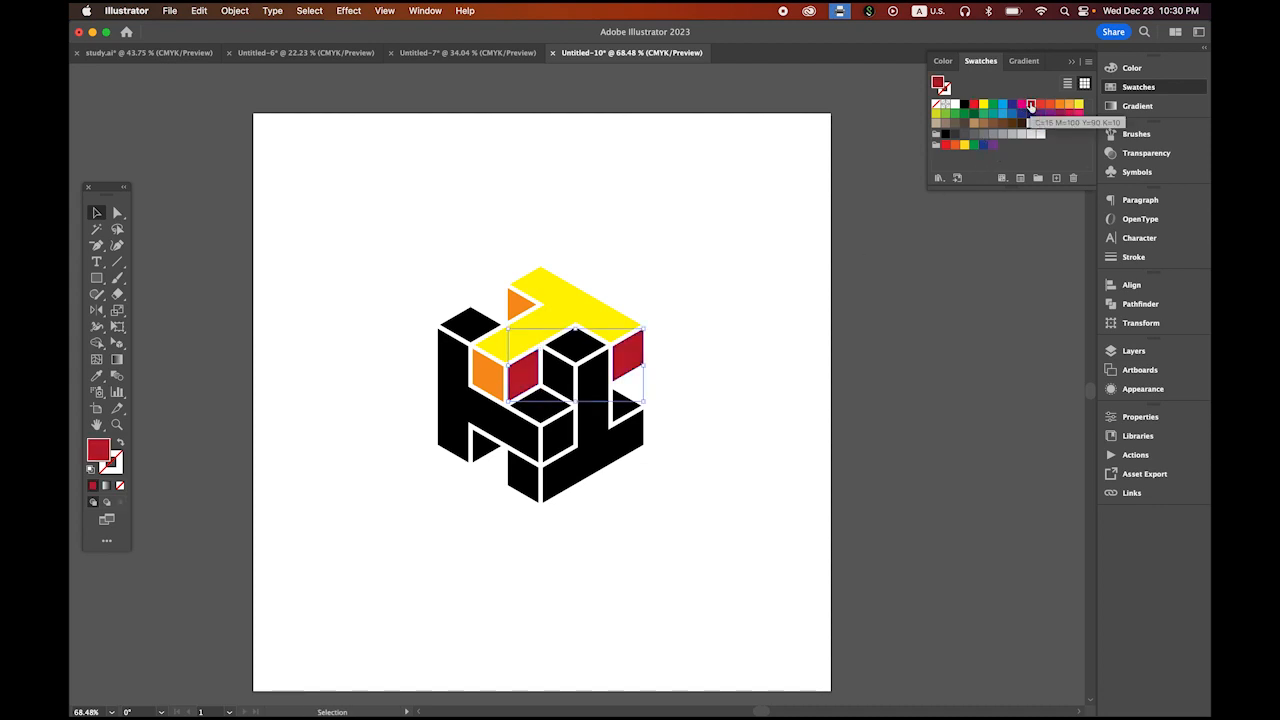
left_click(1133, 68)
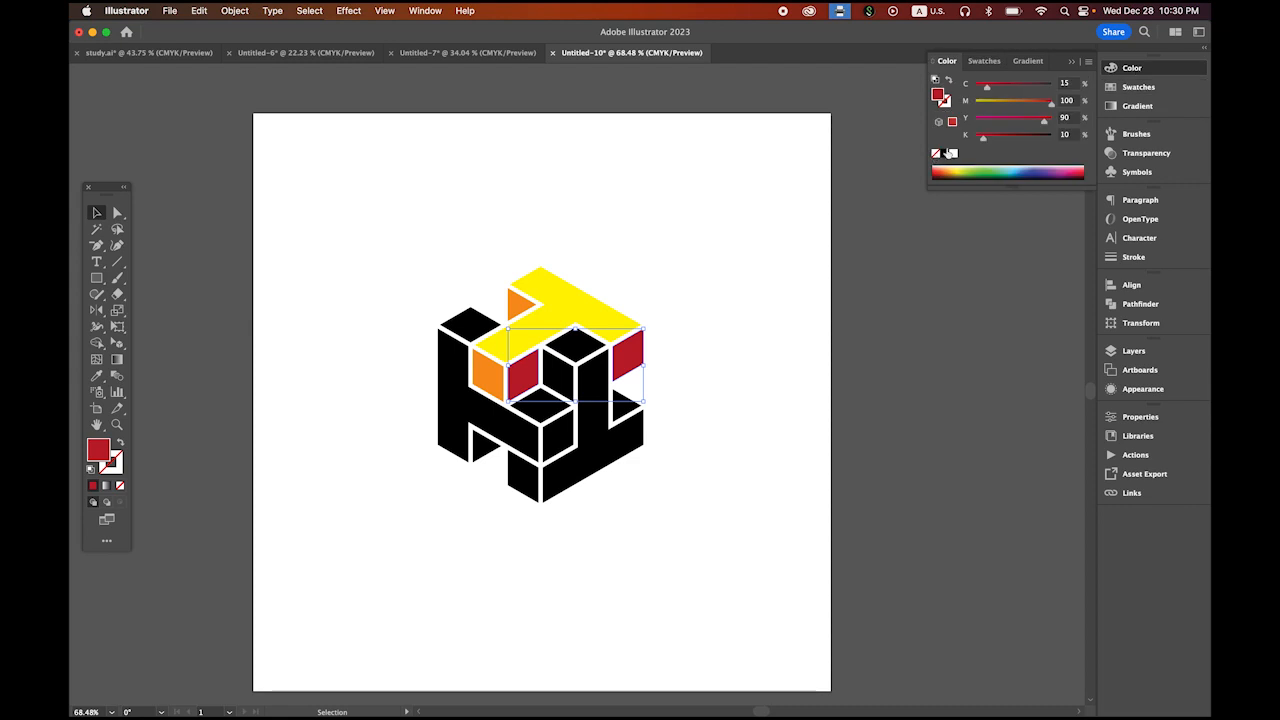
left_click_drag(989, 143, 996, 144)
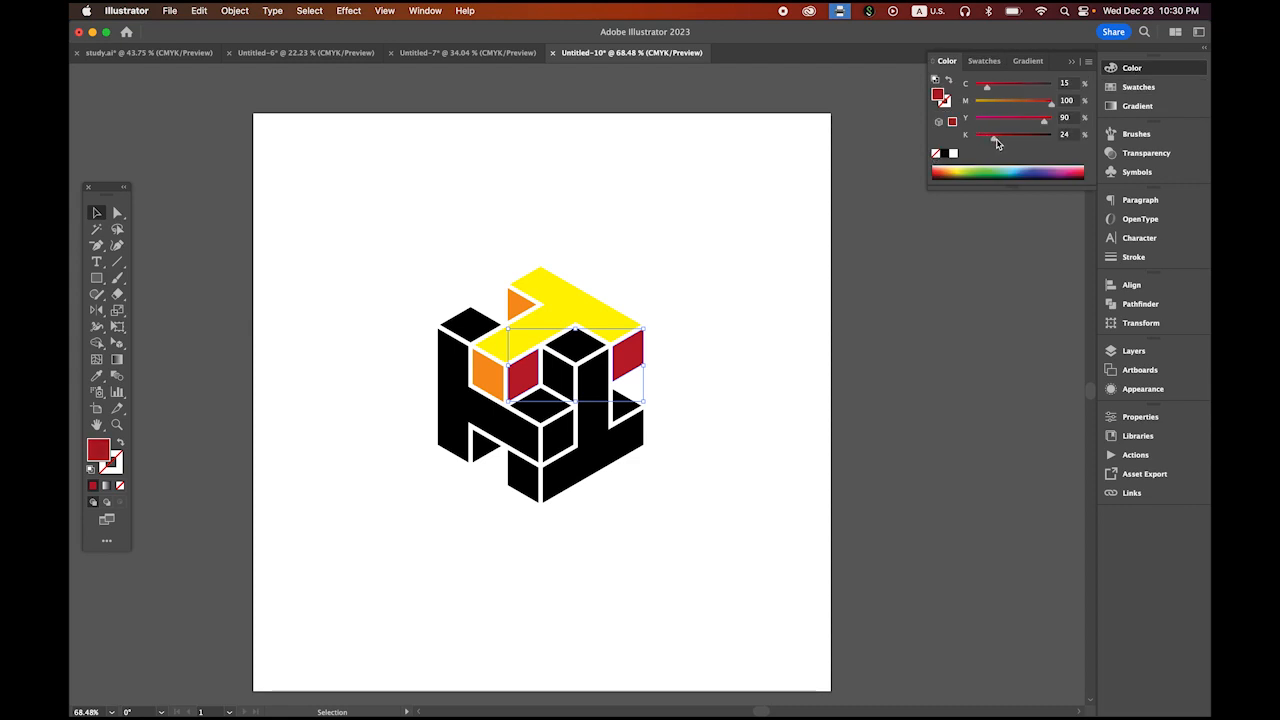
left_click(700, 214)
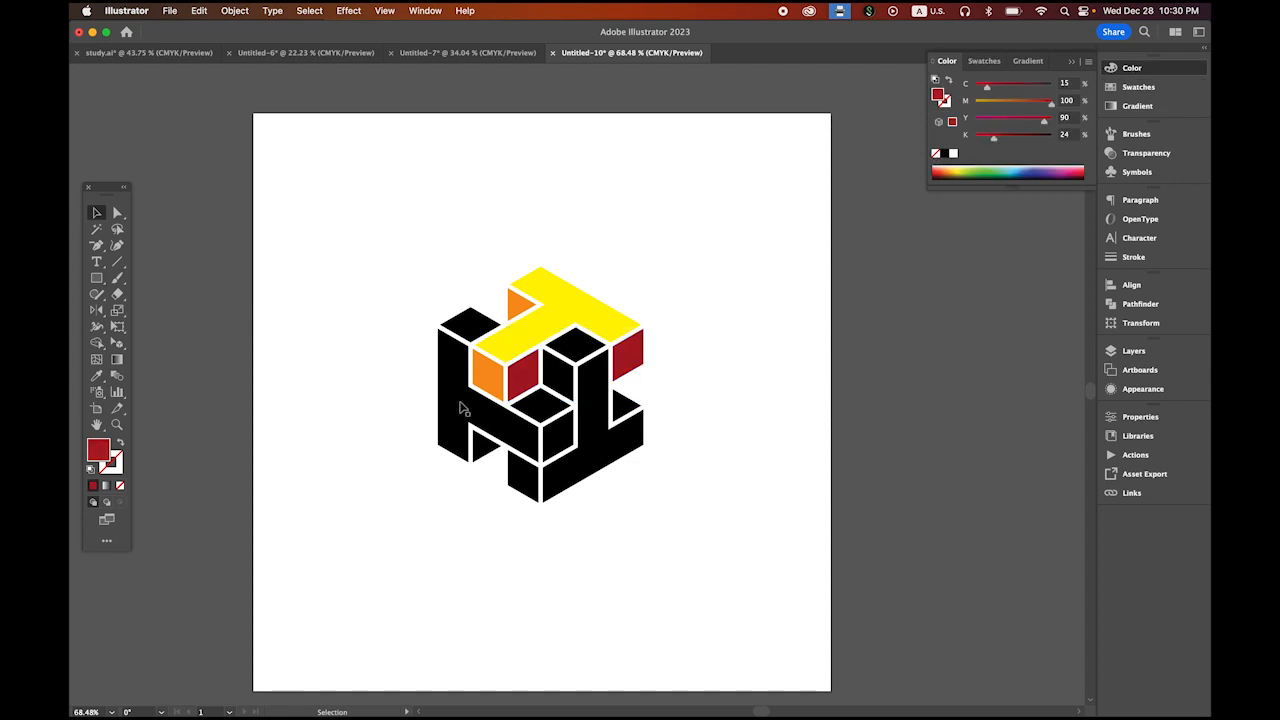
Step: Fill the two upward-facing faces of the left T block with the yellow-green swatch
left_click(477, 331)
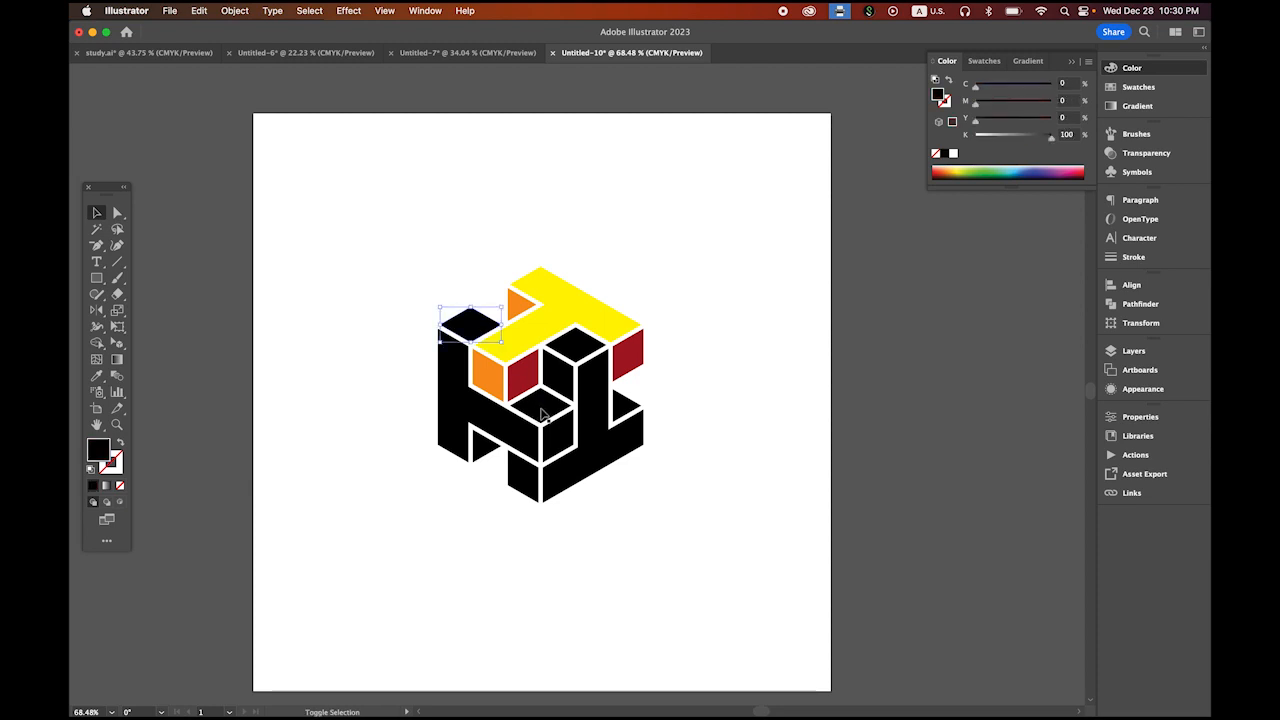
left_click(541, 412, "shift")
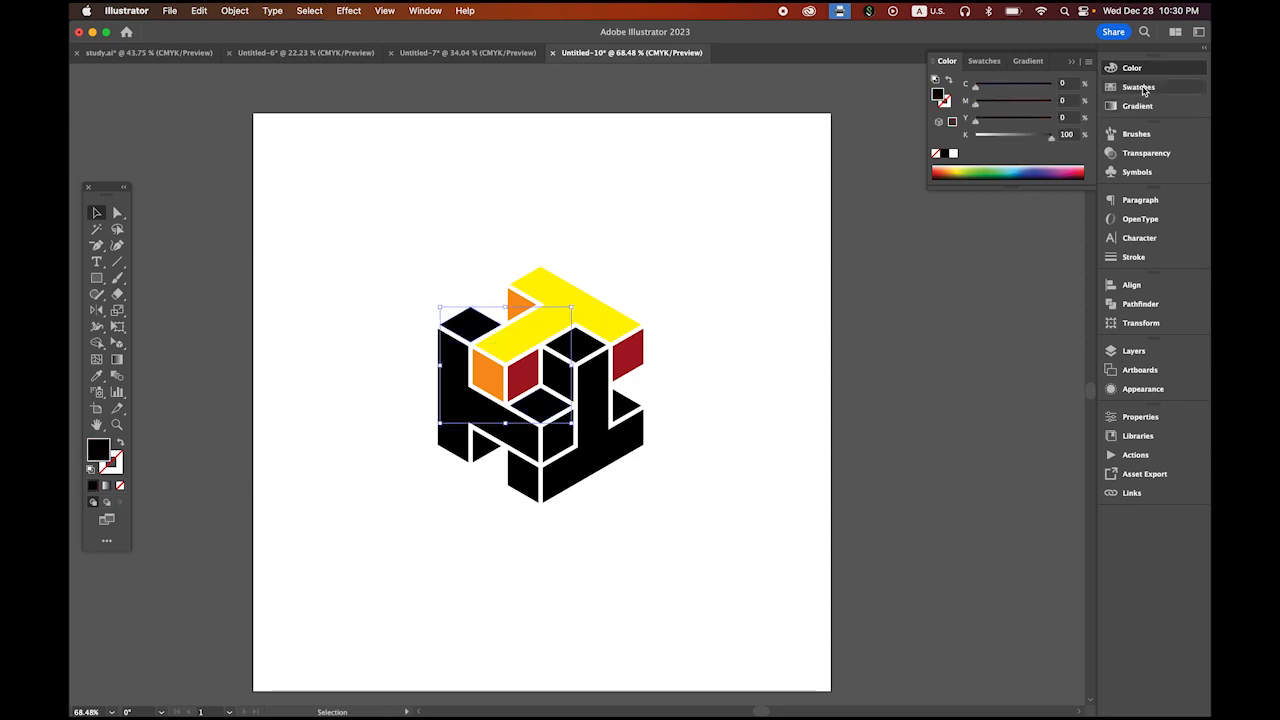
left_click(1135, 87)
left_click(936, 114)
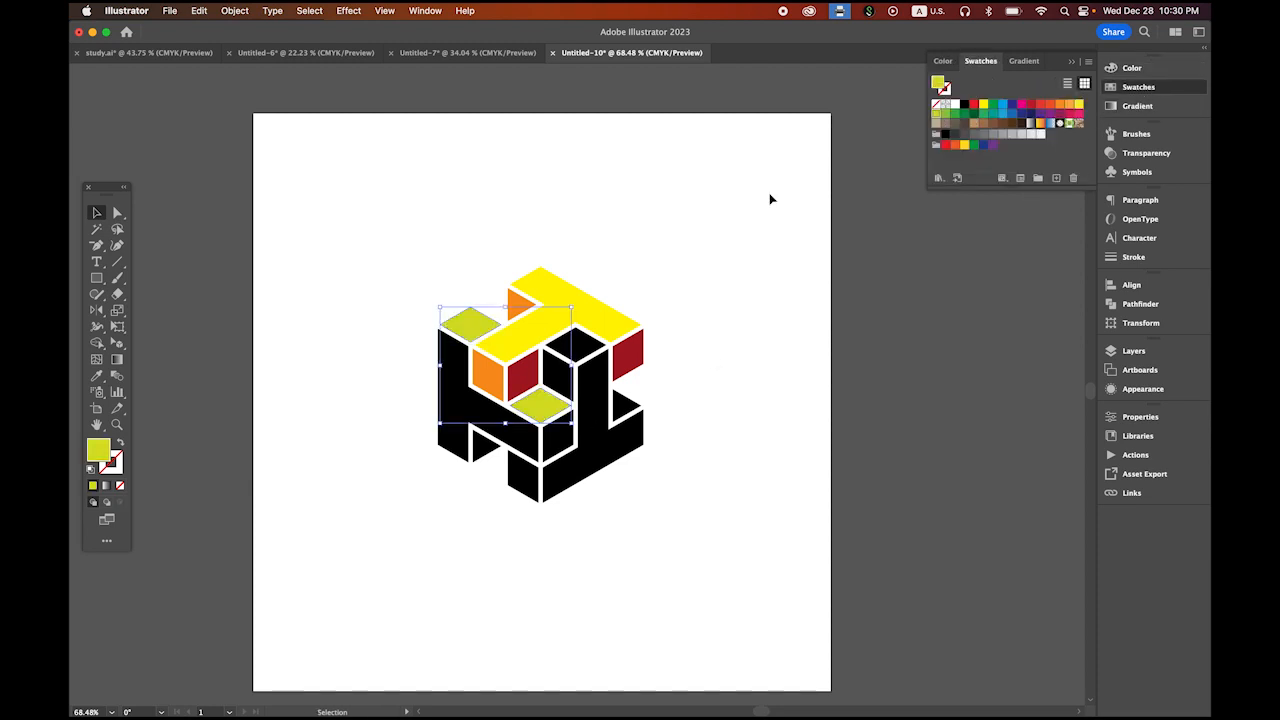
left_click(664, 412)
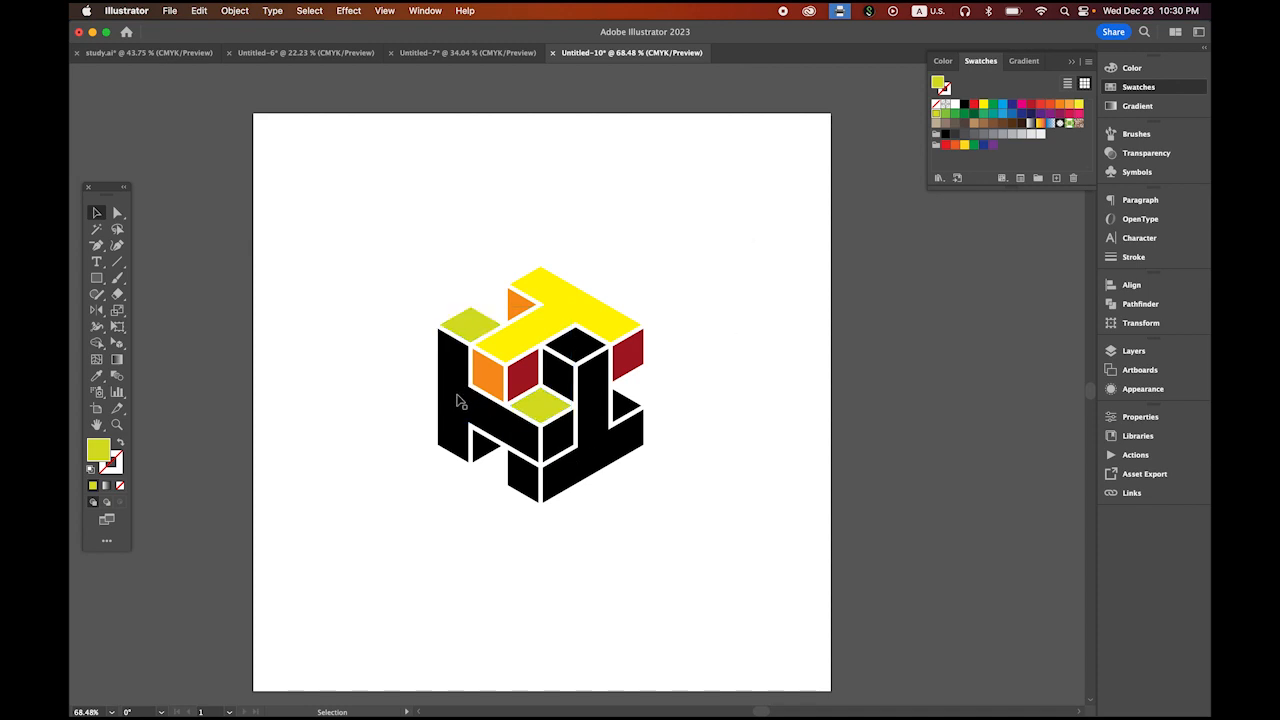
Step: Fill the large T-shaped face on the cube's left side with the medium green swatch
left_click(458, 402)
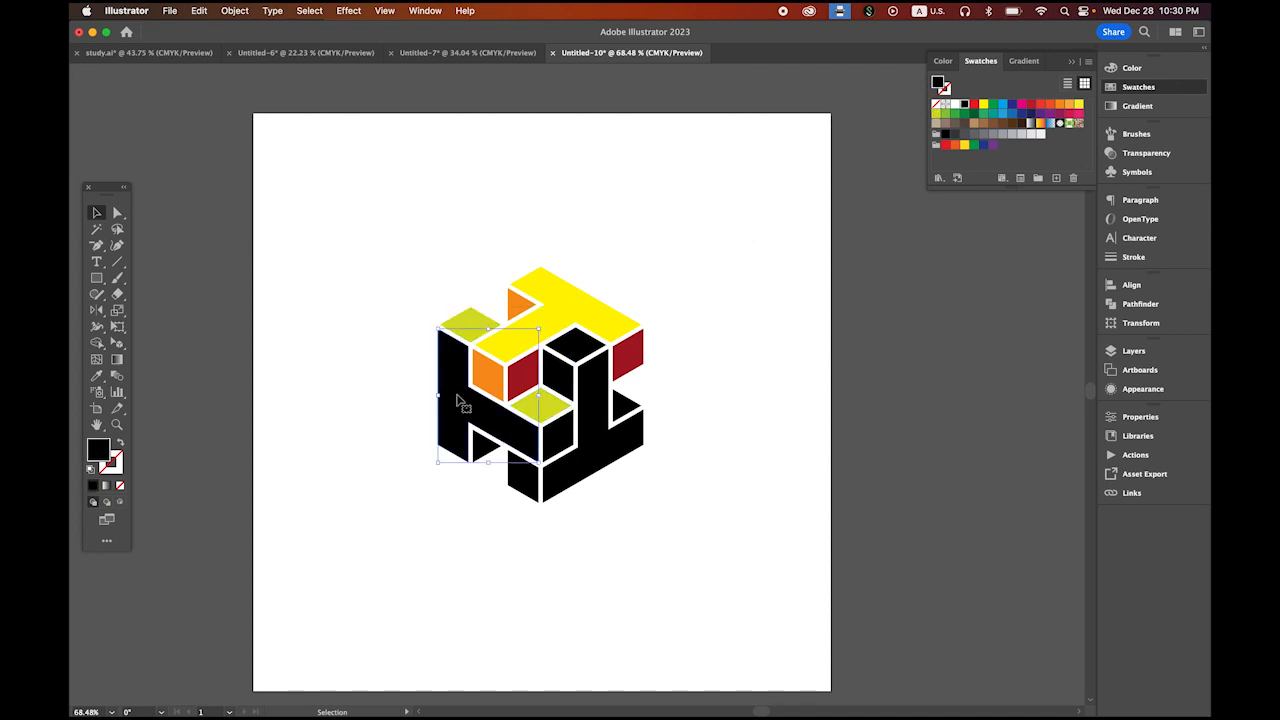
left_click(956, 114)
left_click(733, 437)
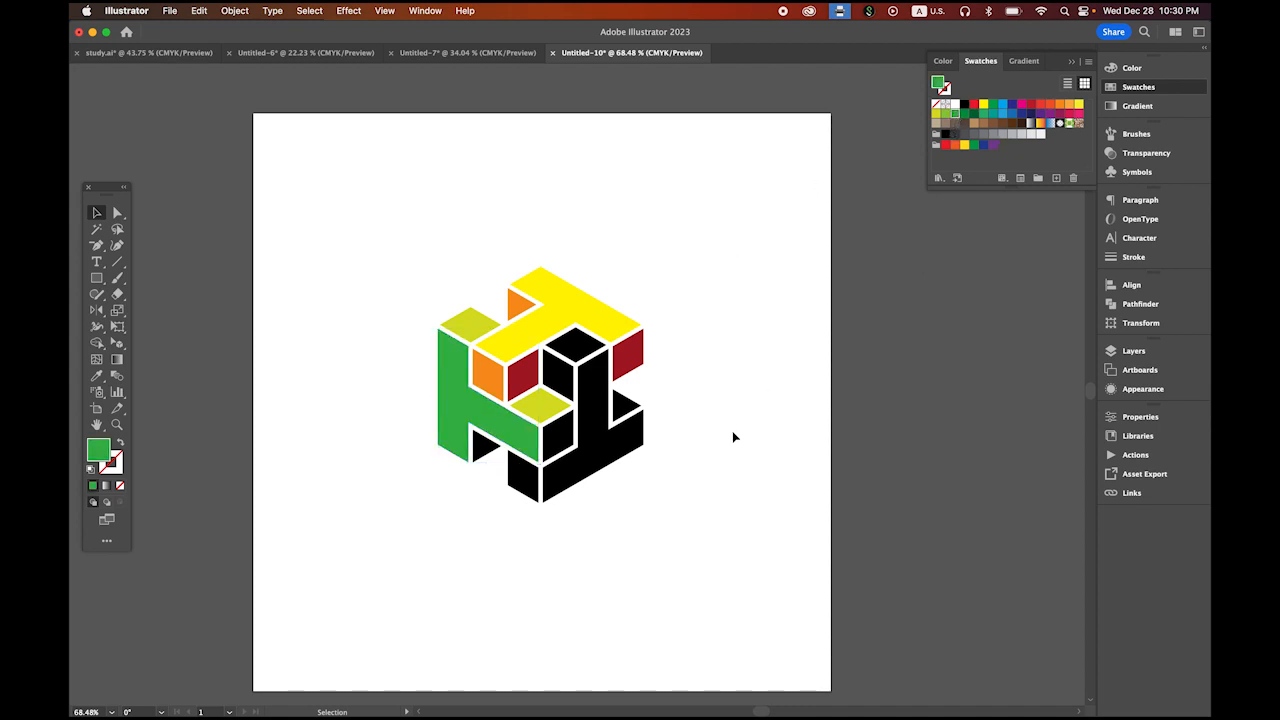
Step: Fill the green T block's two remaining black side faces with the dark green swatch and set their black value to 41%
left_click(562, 440)
left_click(487, 450, "shift")
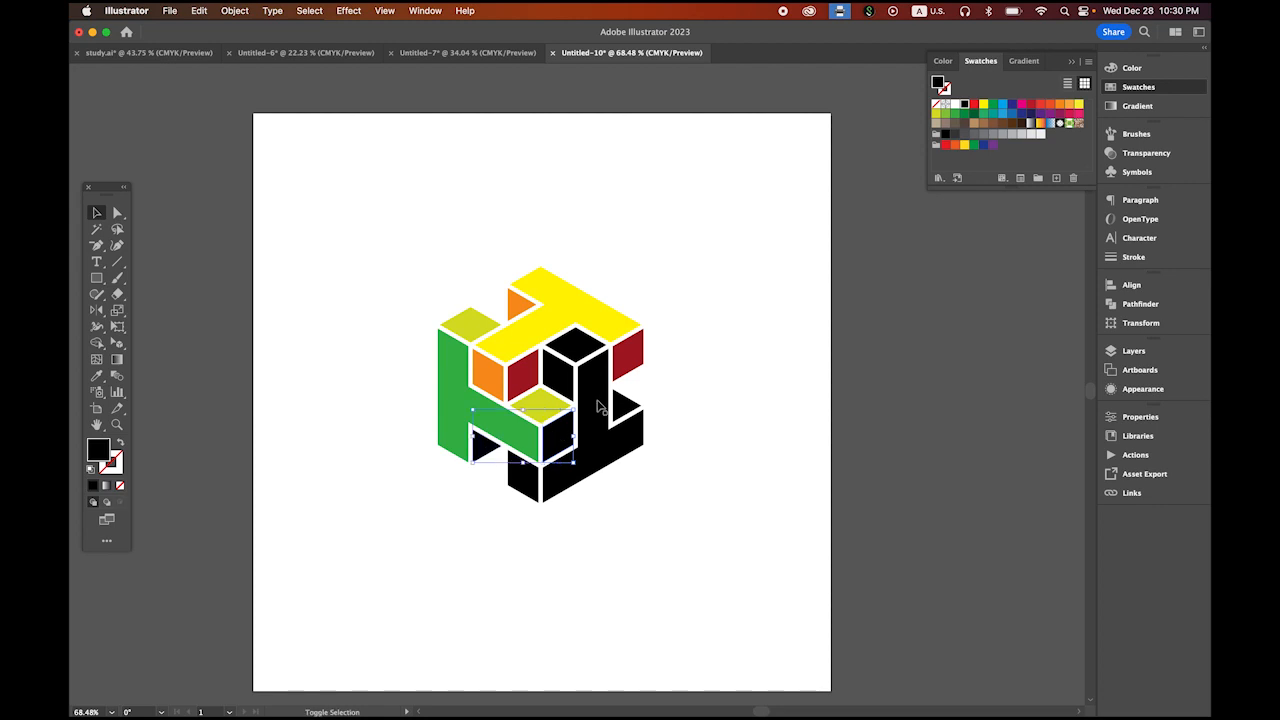
left_click(974, 115)
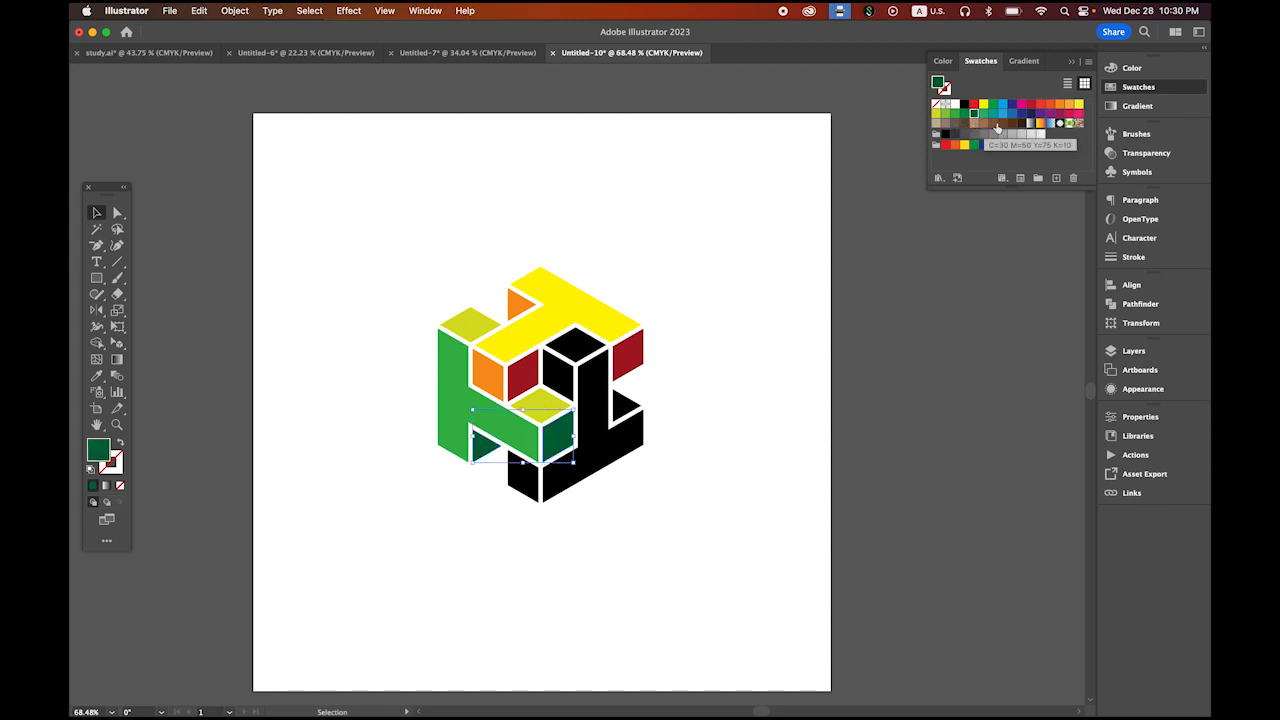
left_click(1137, 70)
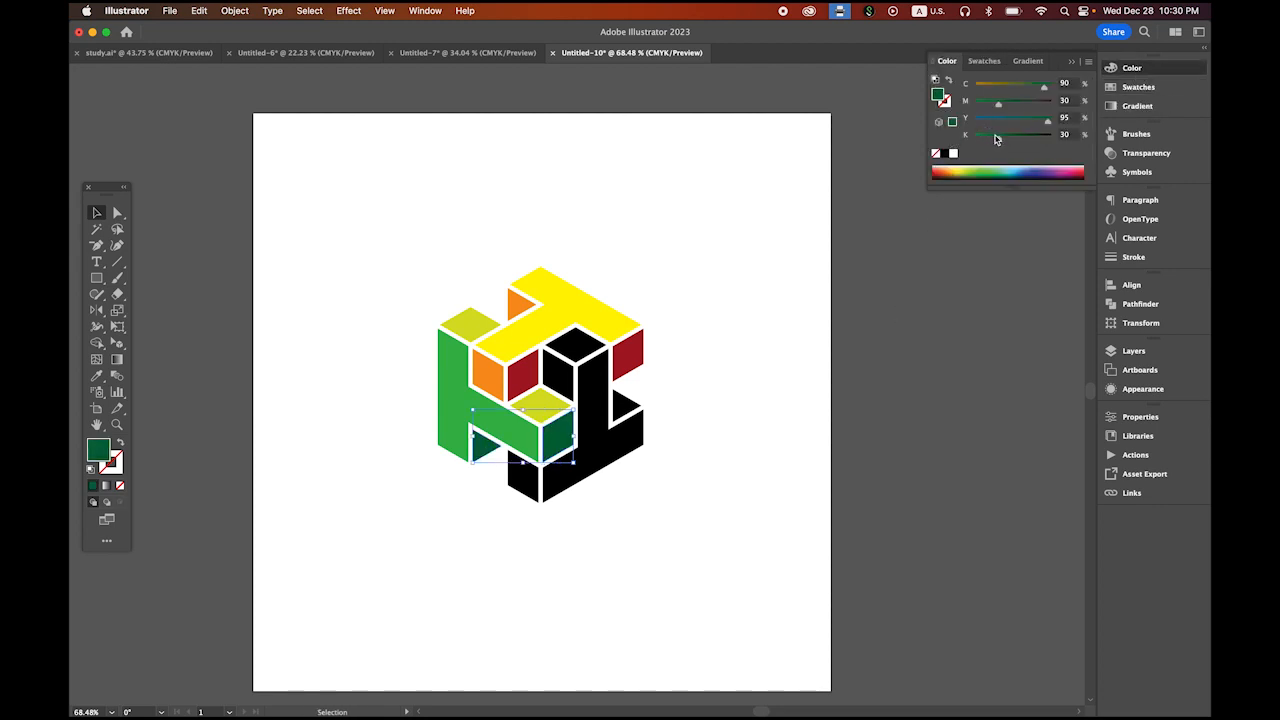
left_click(740, 276)
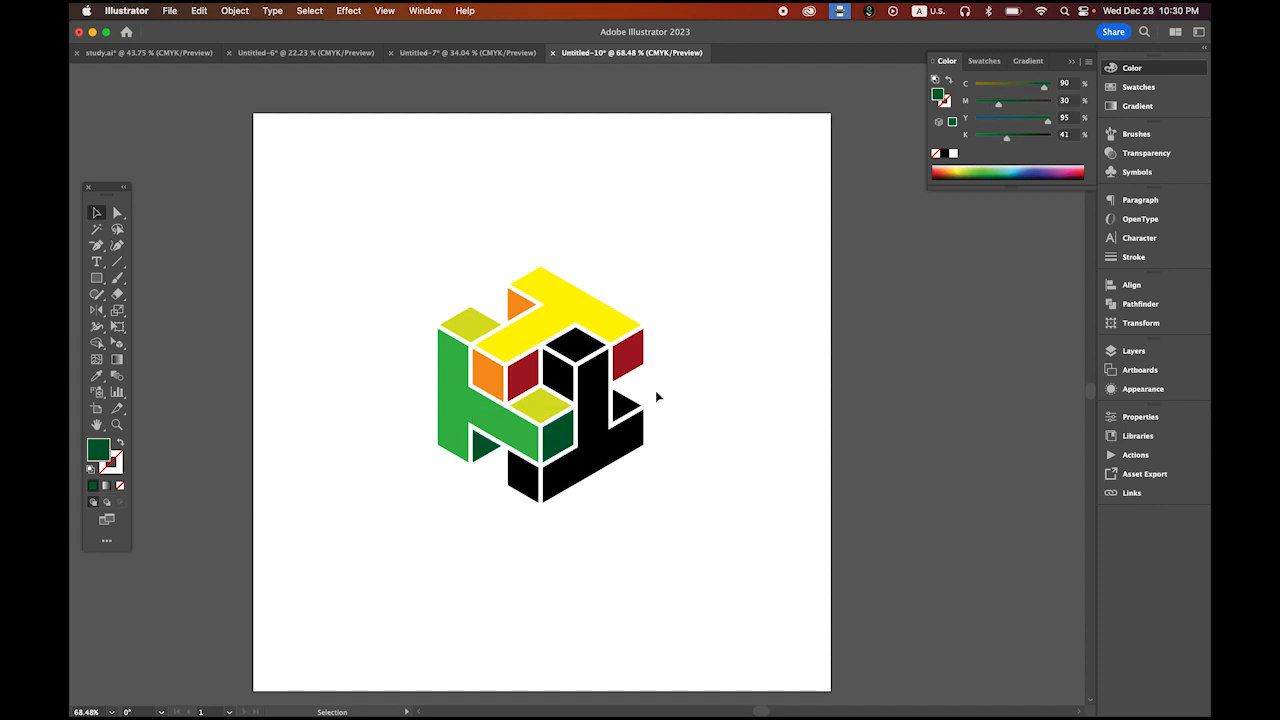
Step: Fill the right T block's two upward-facing faces with the cyan swatch and lighten them by setting cyan to 35%
left_click(590, 350)
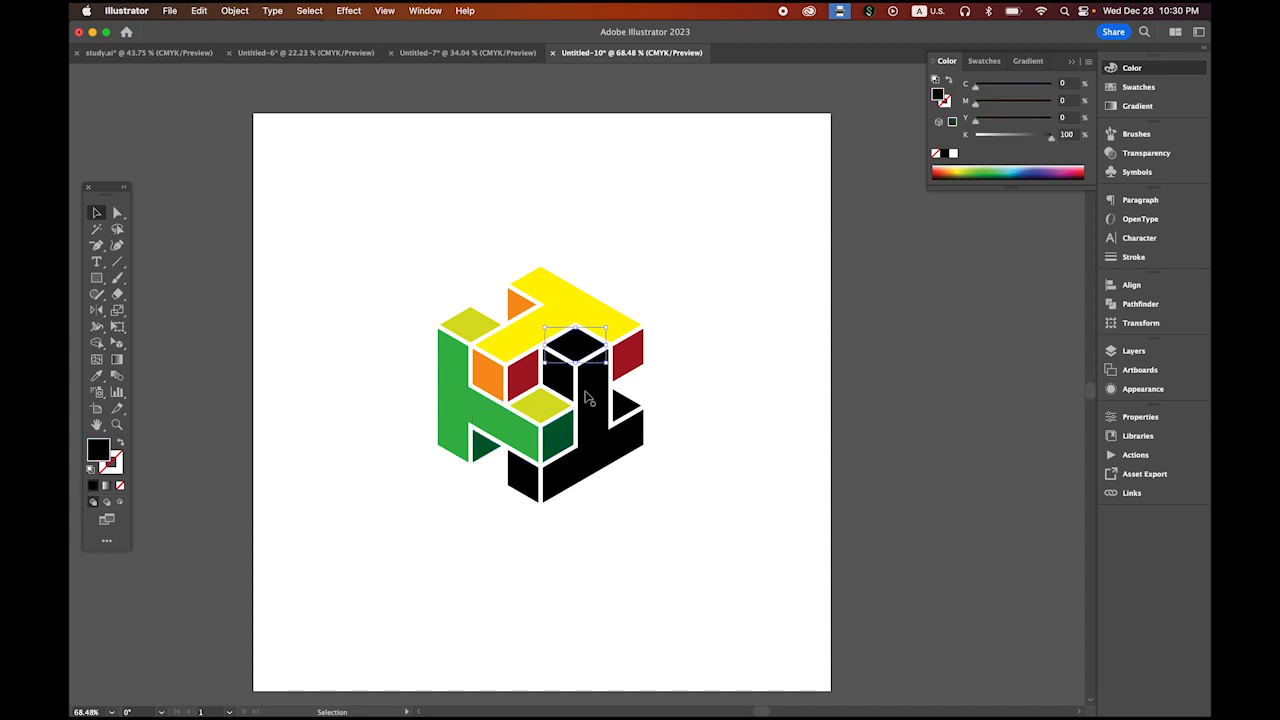
left_click(624, 412, "shift")
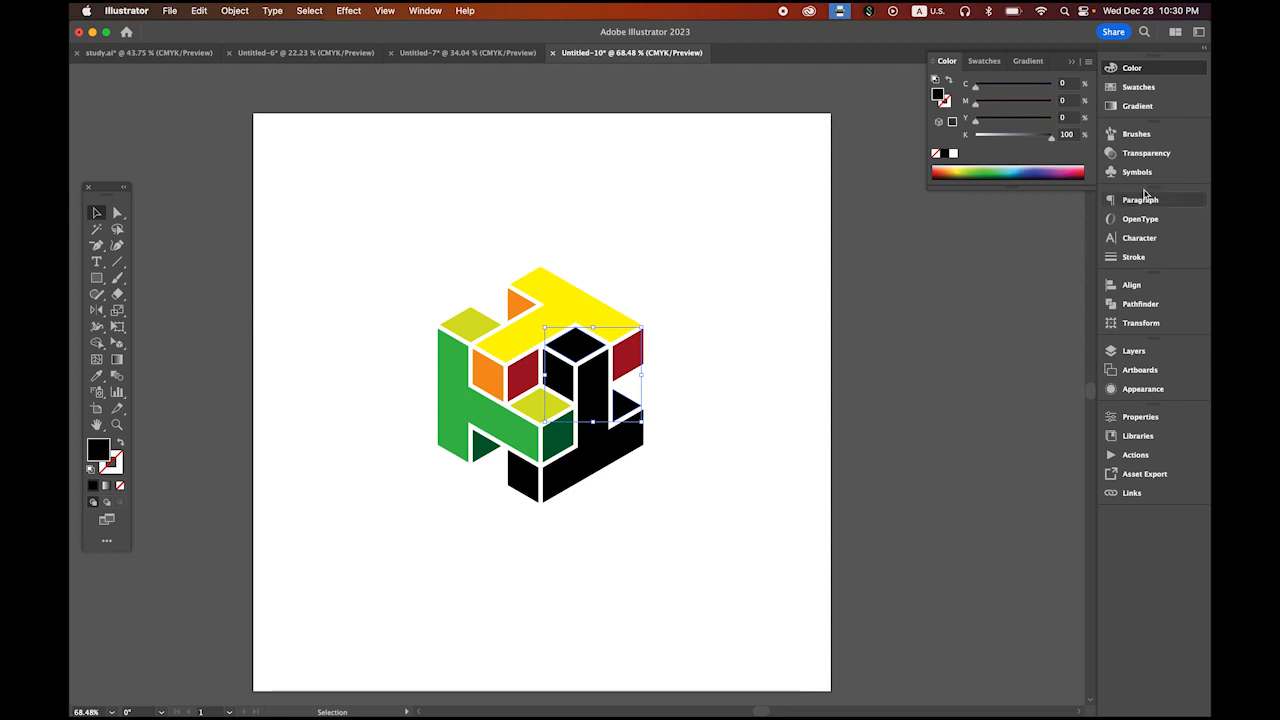
left_click(1146, 89)
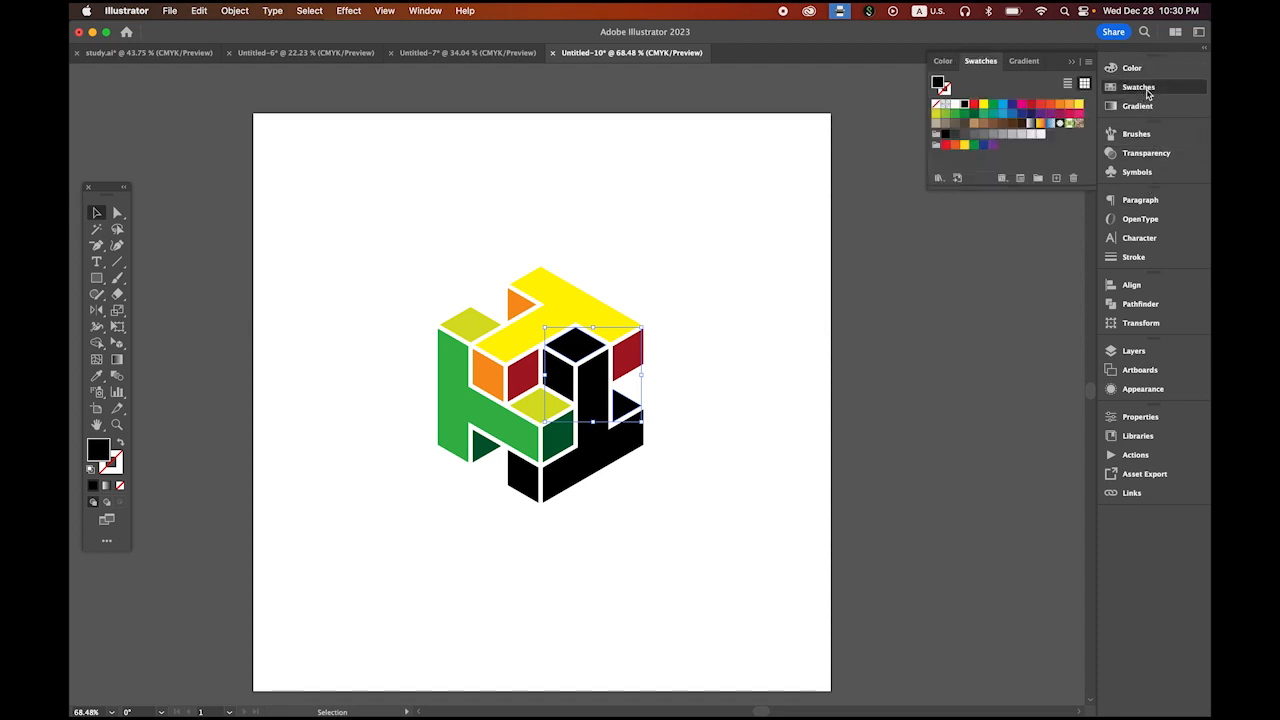
left_click(1002, 104)
left_click(1118, 70)
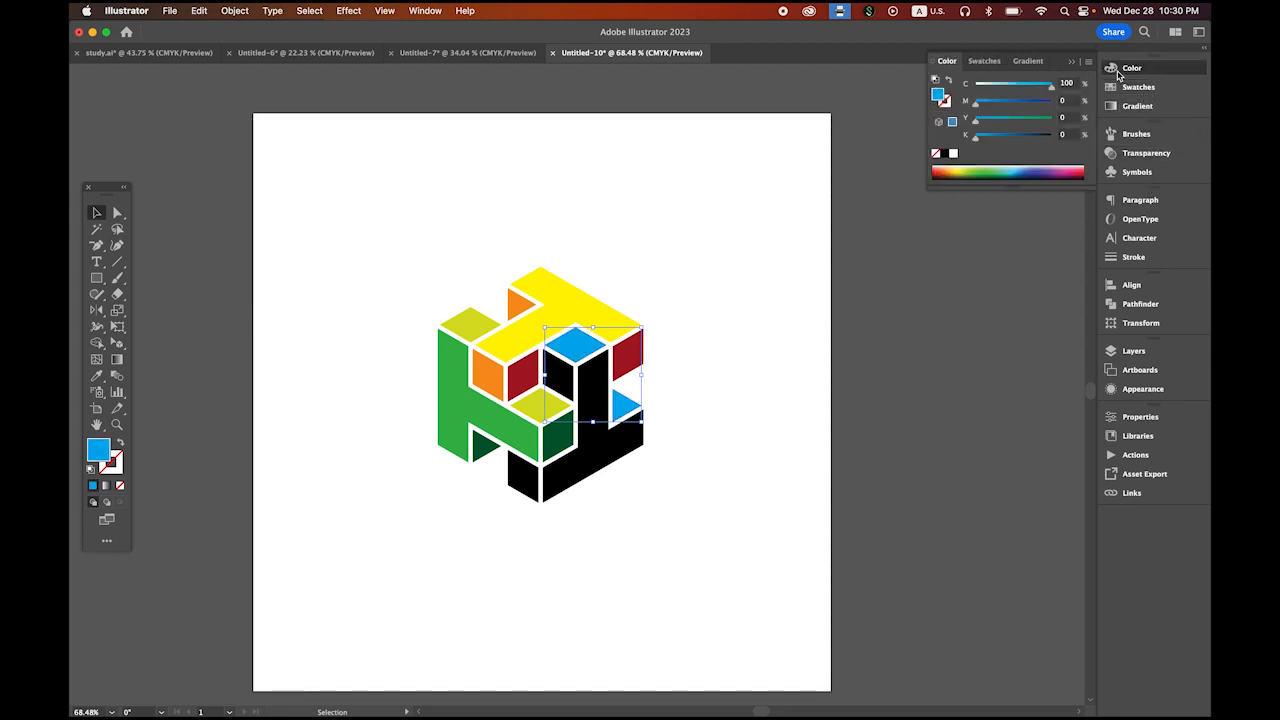
left_click_drag(1047, 90, 1003, 100)
left_click(653, 448)
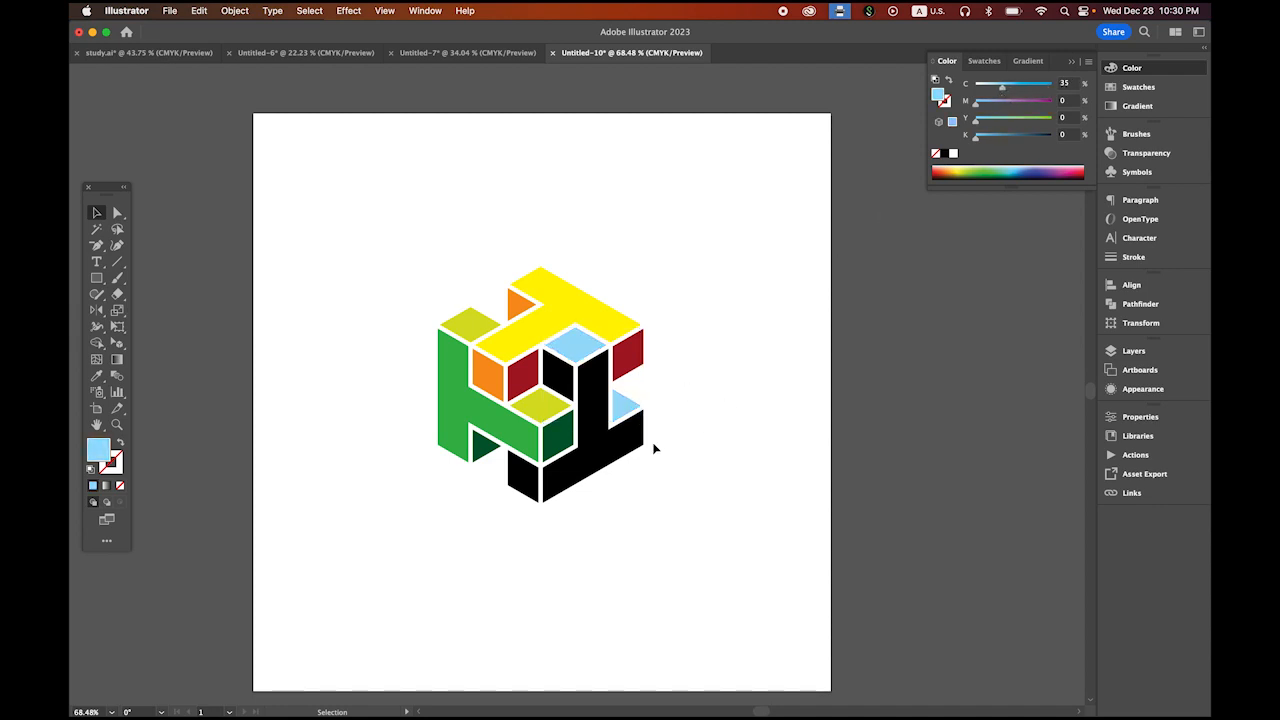
Step: Fill the right T block's two left-facing side faces with the cyan swatch
left_click(558, 388)
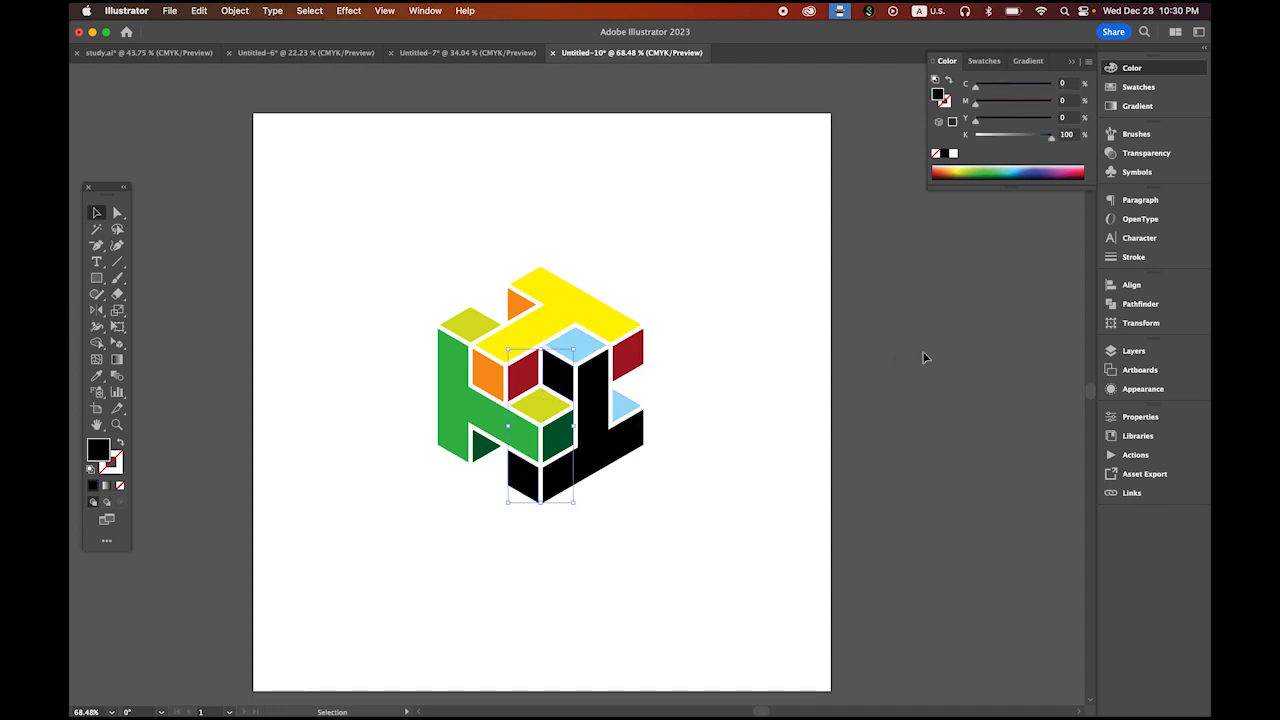
left_click(1138, 87)
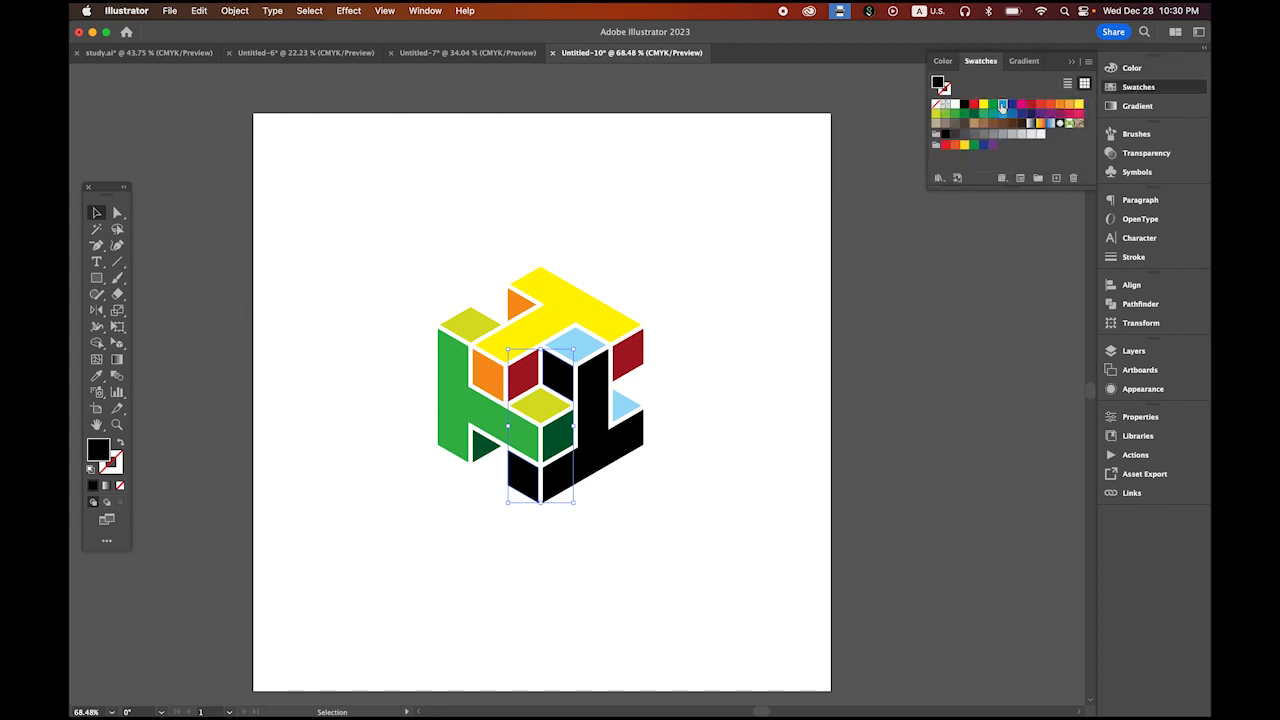
left_click(1002, 106)
Step: Fill the large T-shaped face on the cube's right side with CMYK Blue and set its black value to 20%
left_click(600, 402)
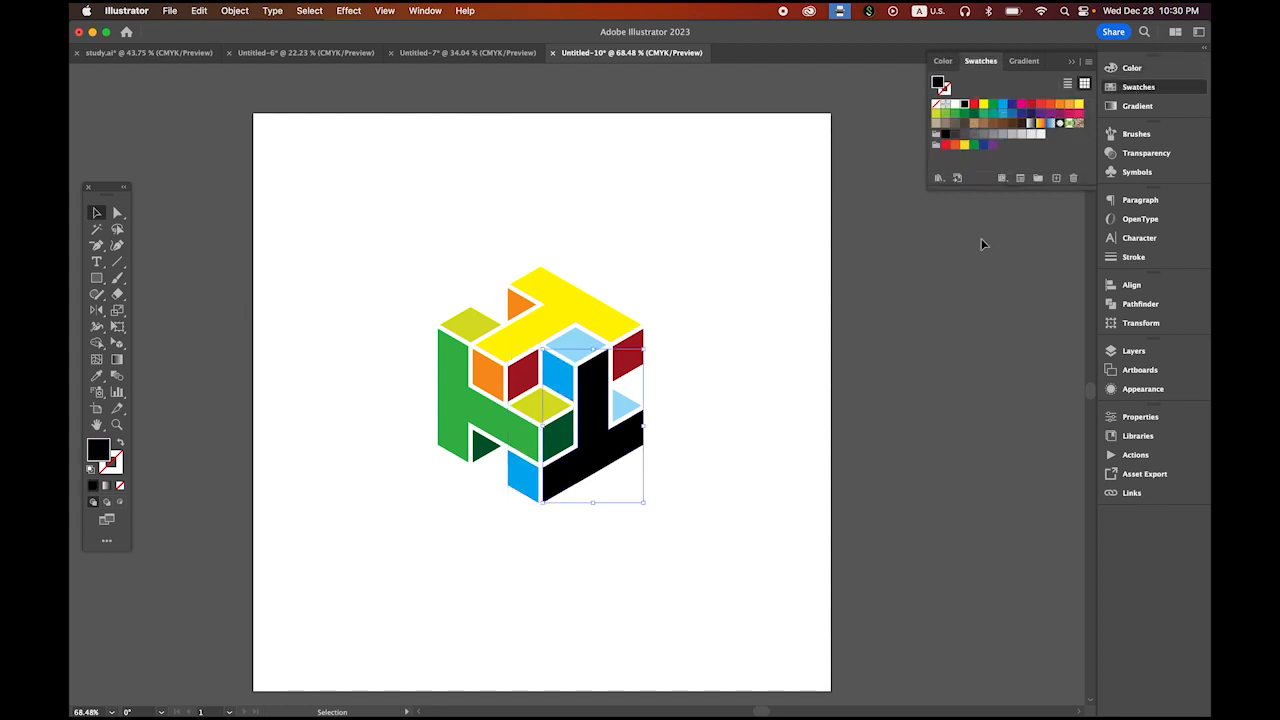
left_click(1013, 106)
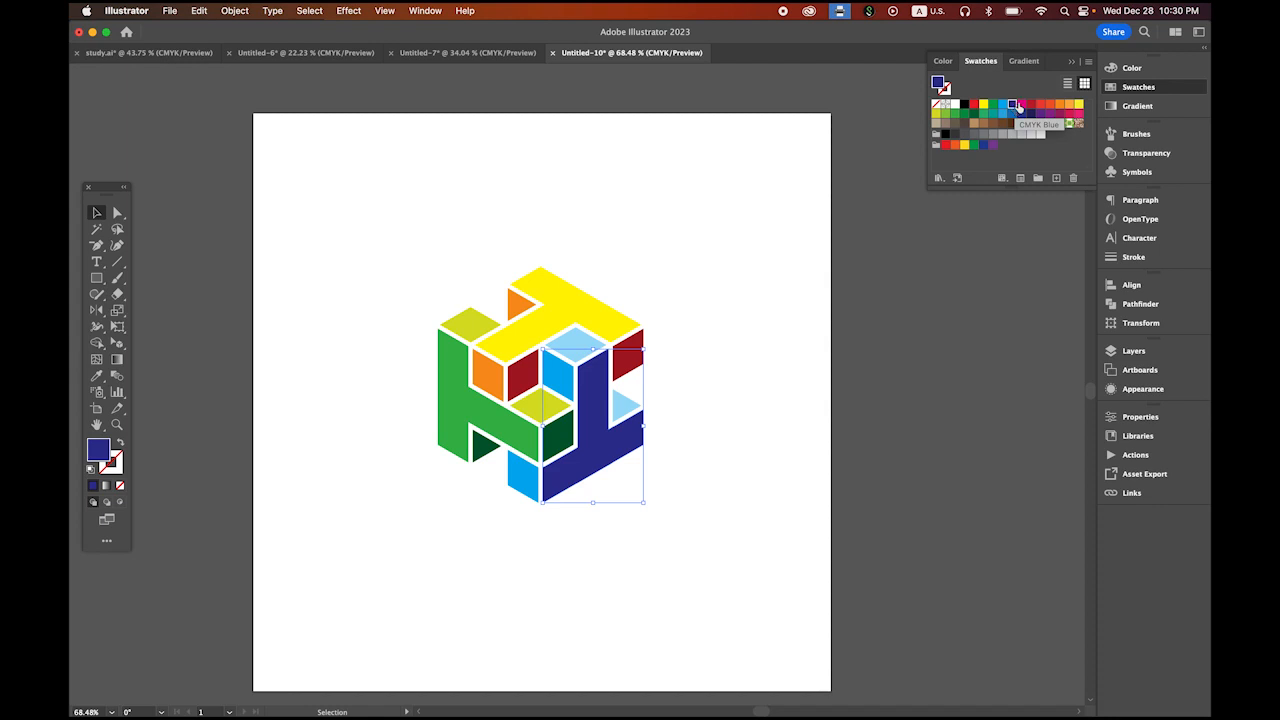
left_click(1131, 68)
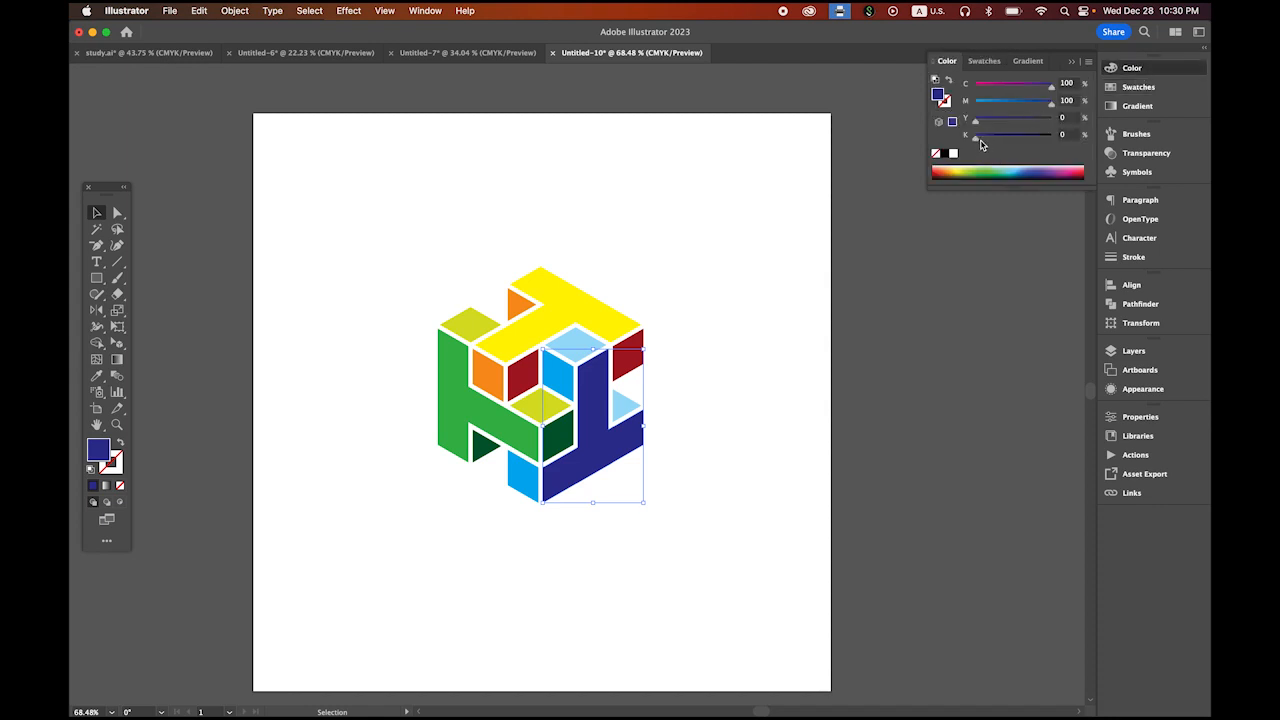
left_click_drag(980, 145, 992, 146)
left_click(757, 228)
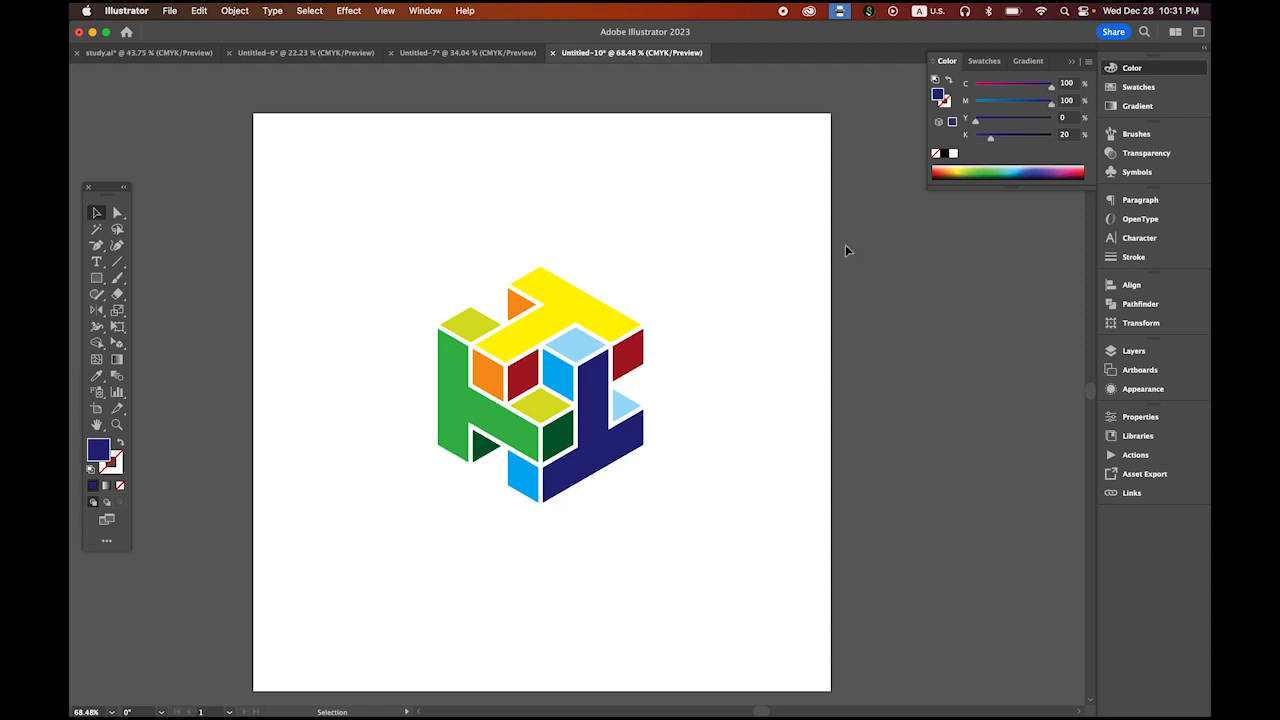
Step: Draw a rectangle with black fill and no stroke covering the whole artboard
left_click(97, 280)
left_click(90, 470)
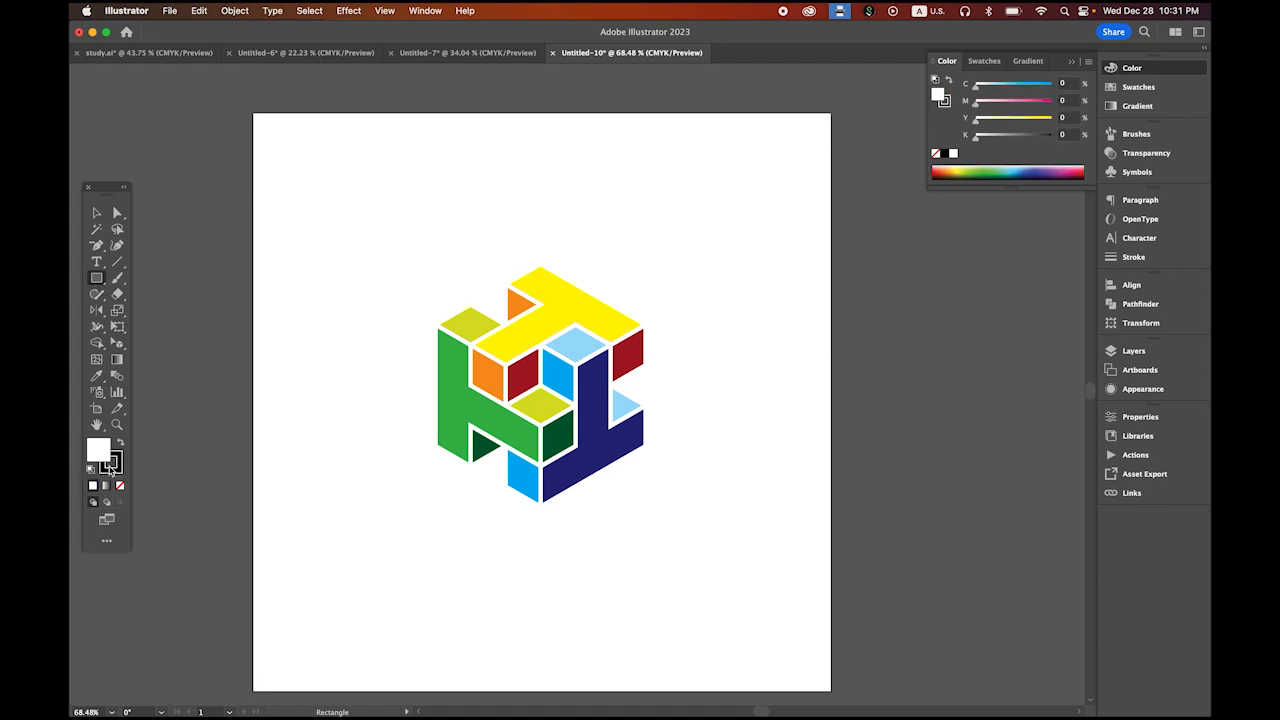
left_click(120, 445)
left_click(114, 468)
left_click(119, 485)
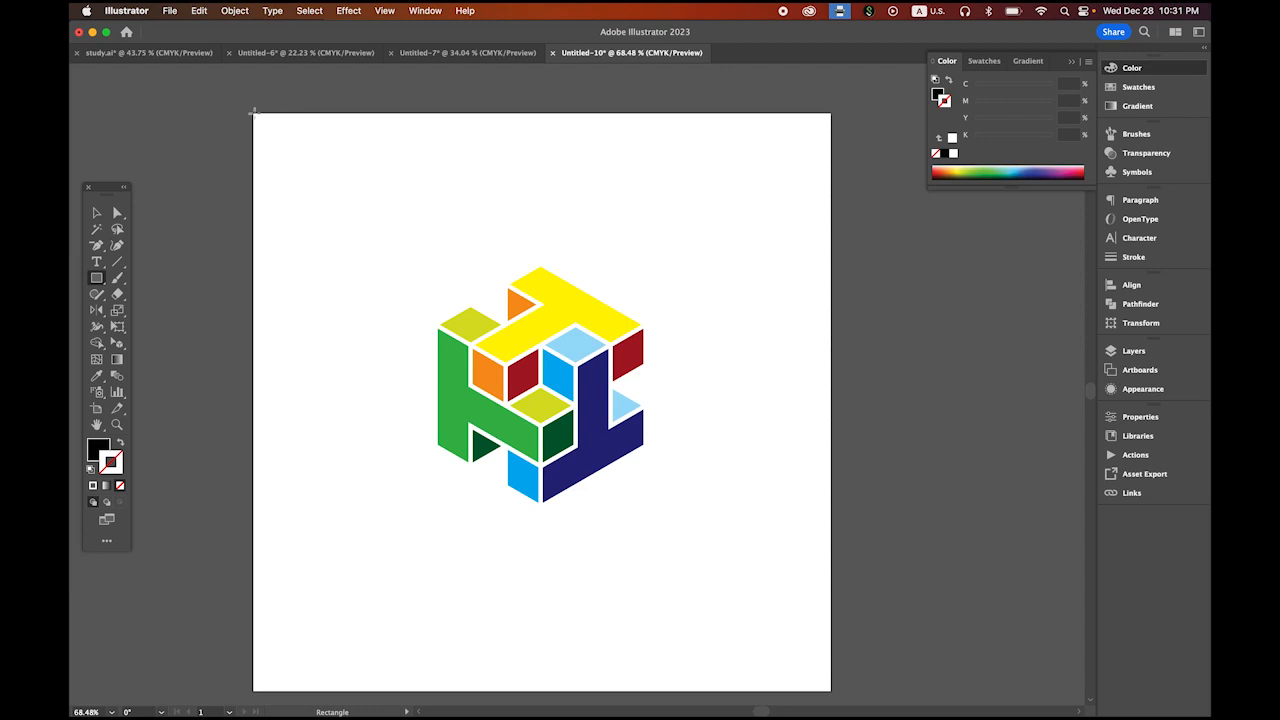
left_click_drag(252, 113, 831, 666)
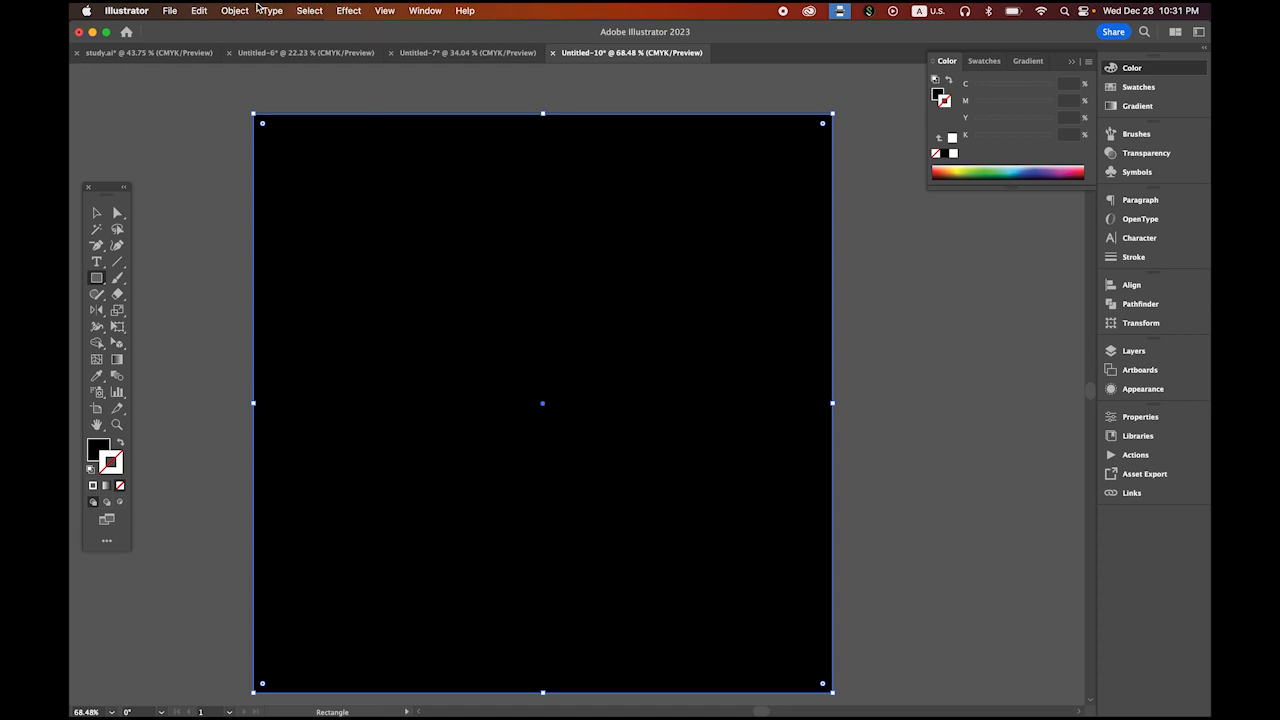
Step: Send the black background rectangle behind the cube logo and deselect it
left_click(272, 10)
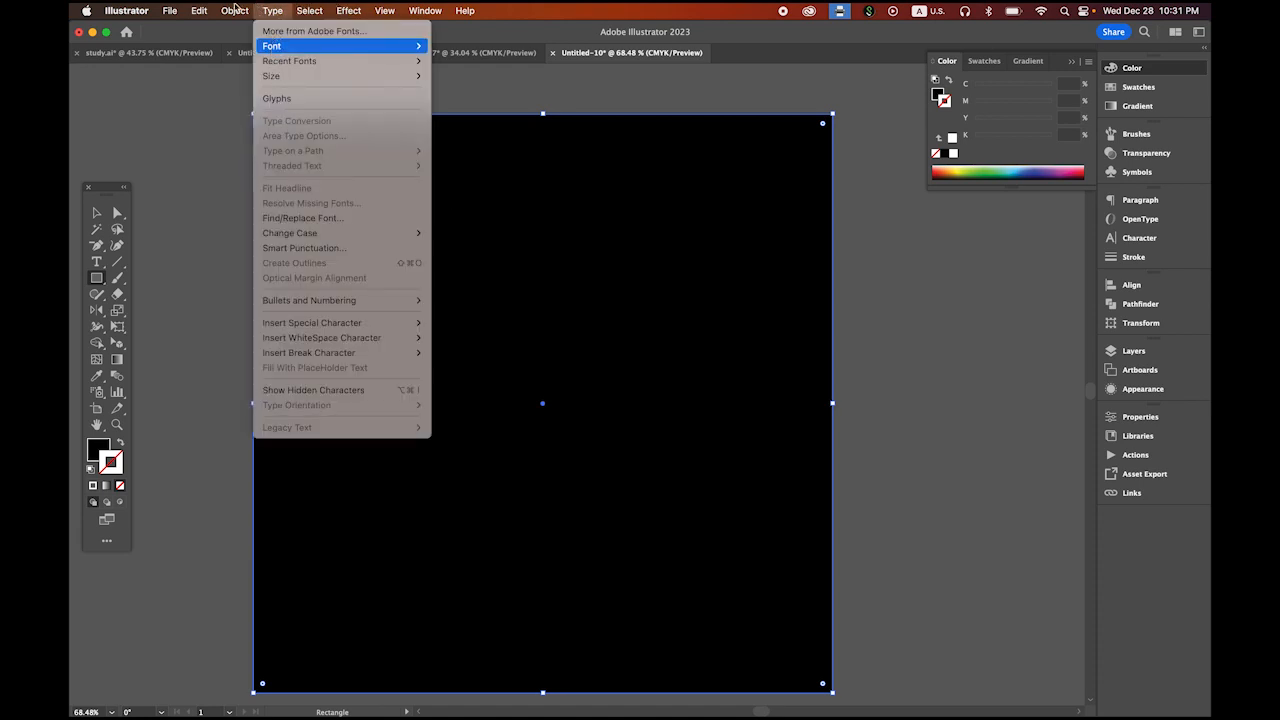
mouse_move(234, 10)
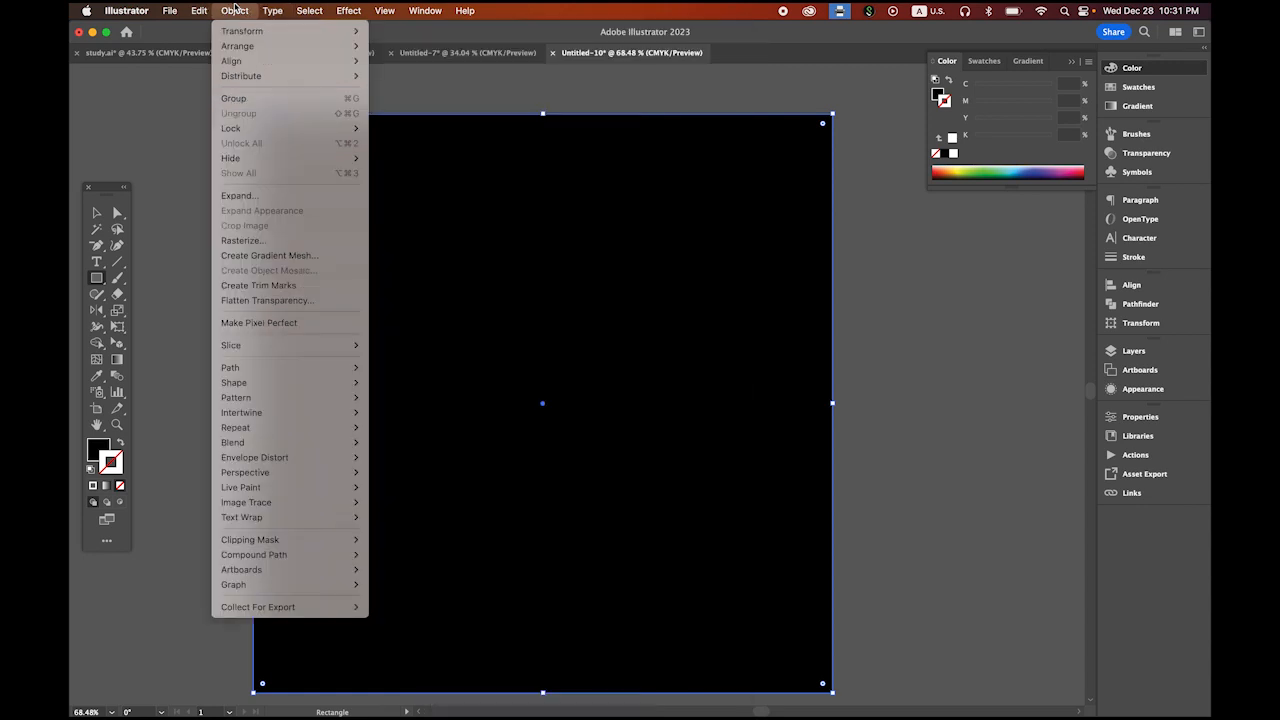
mouse_move(243, 48)
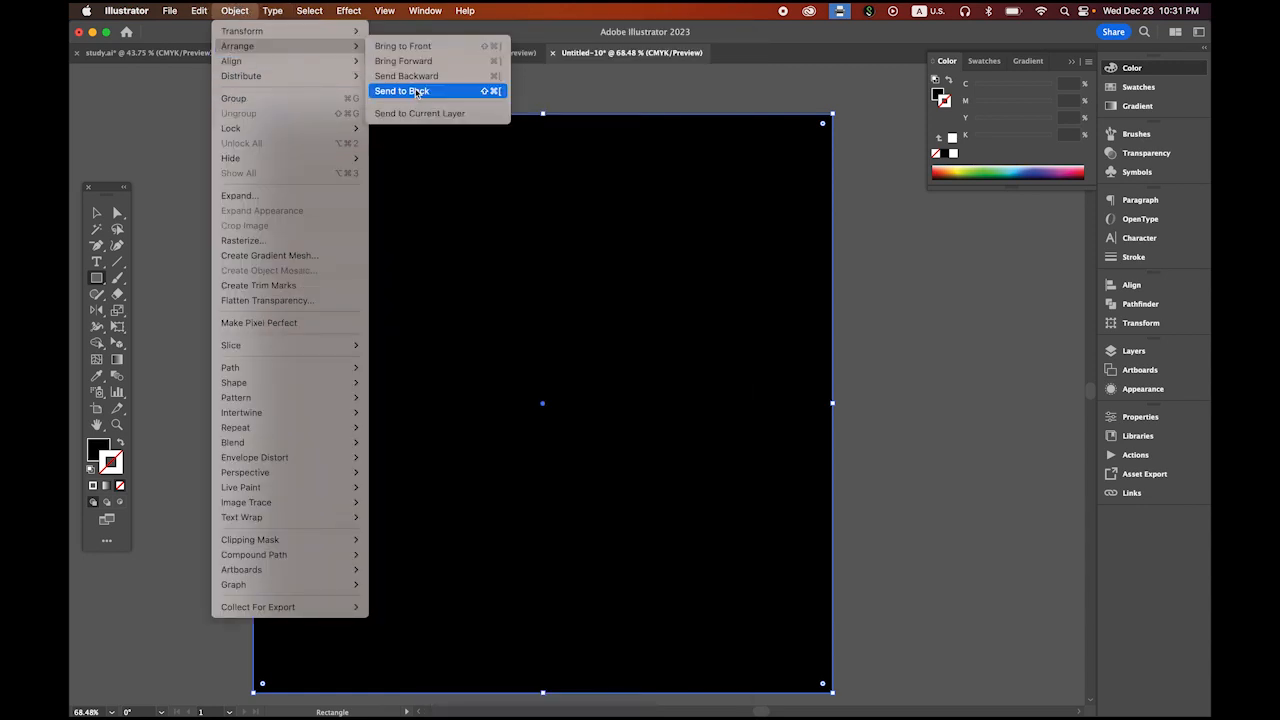
left_click(401, 91)
left_click(96, 212)
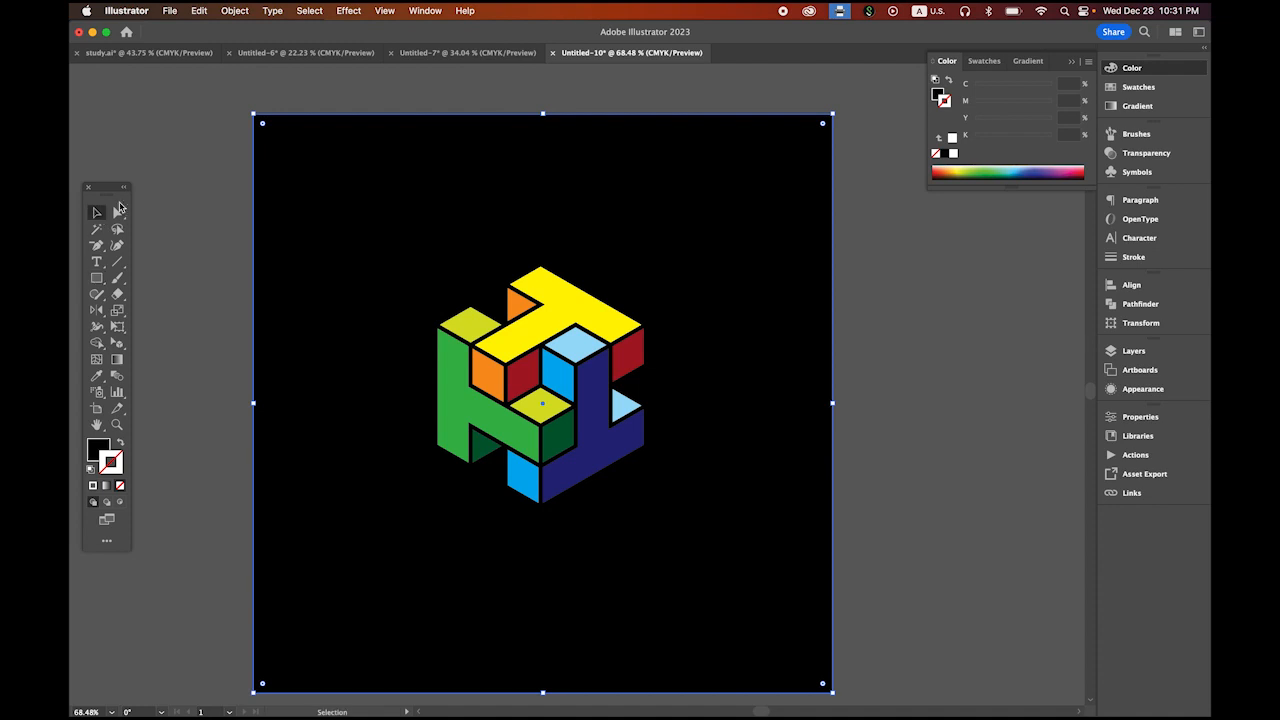
left_click(211, 154)
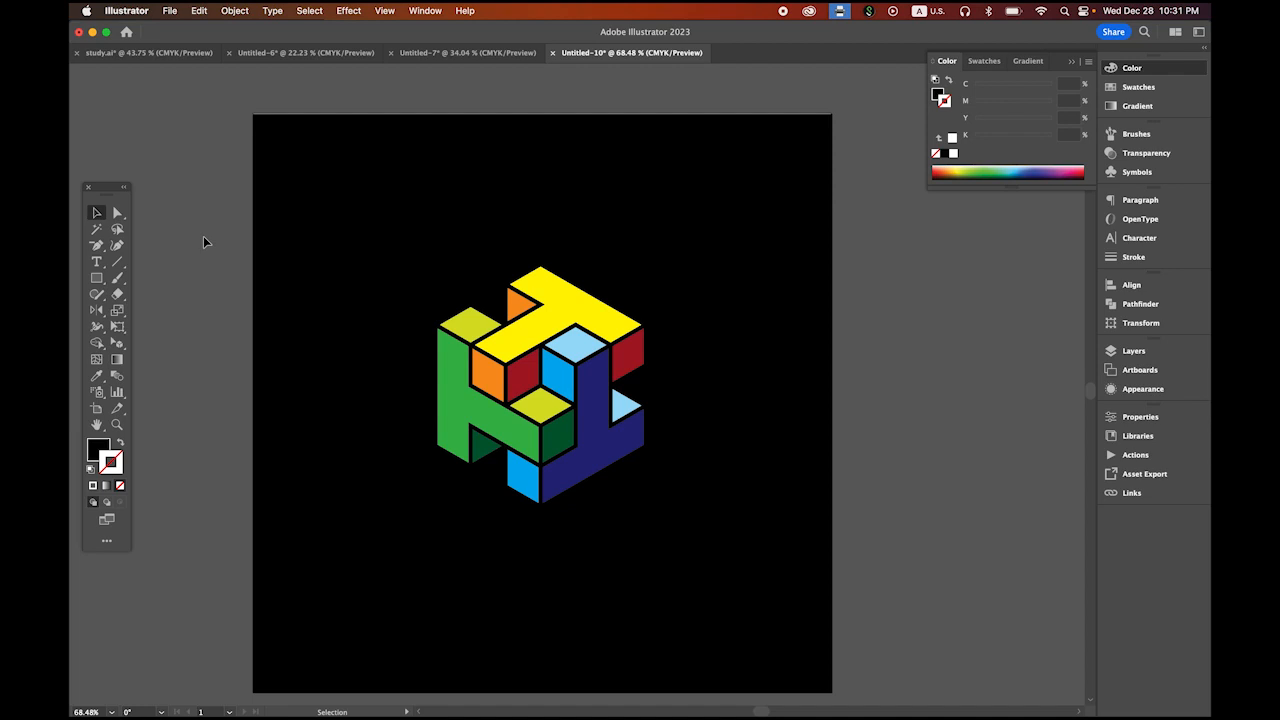
Step: Switch to Adobe Animate and create a 600 x 600 HTML5 Canvas document with a frame rate of 30
mouse_move(240, 694)
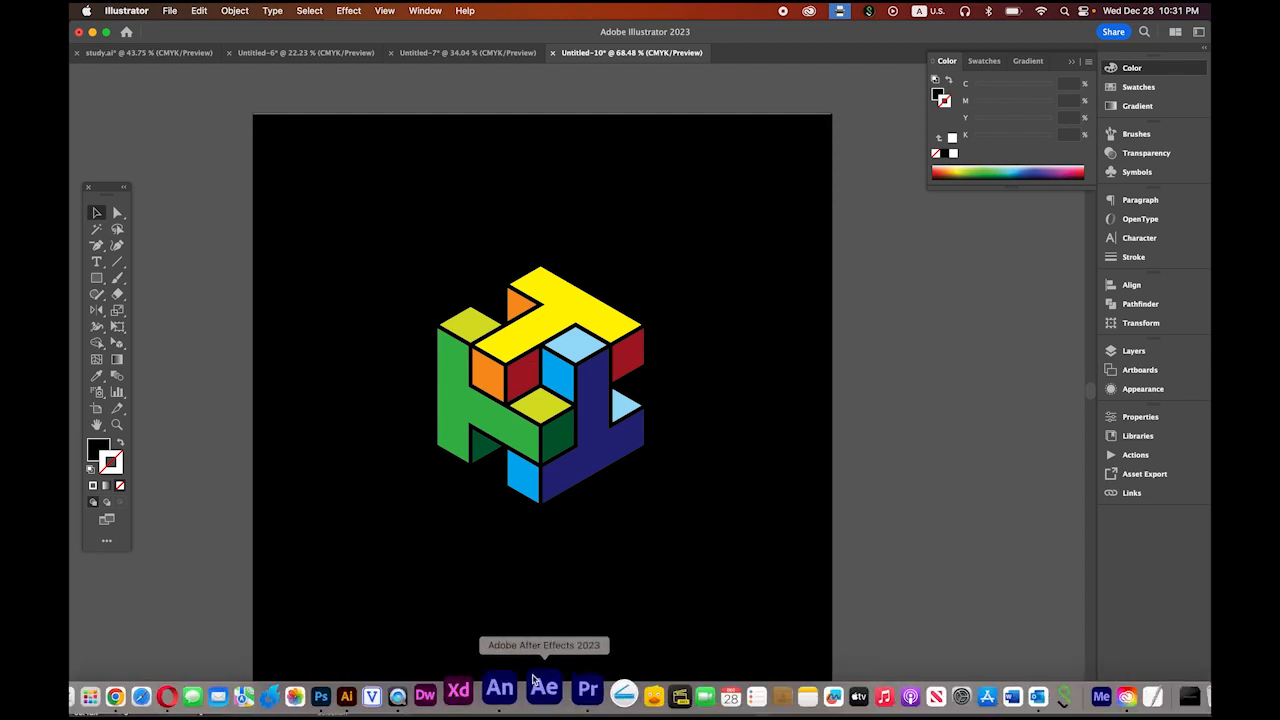
left_click(513, 692)
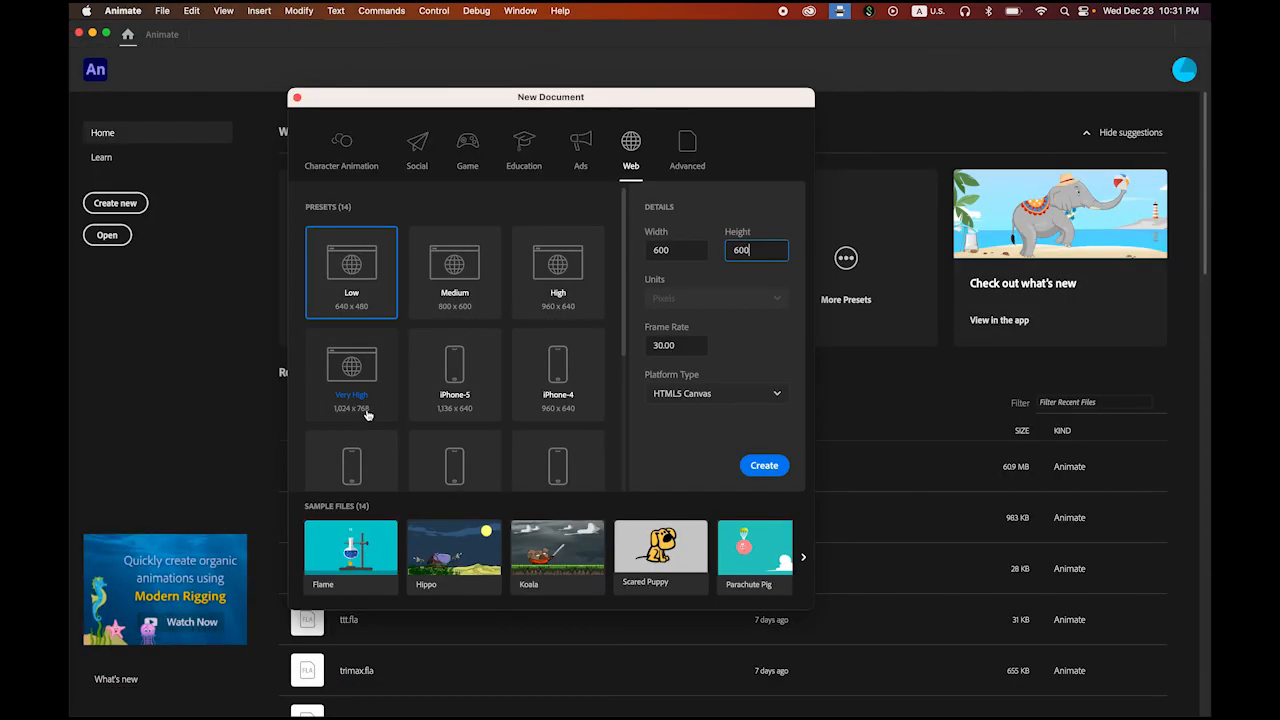
left_click_drag(489, 101, 451, 124)
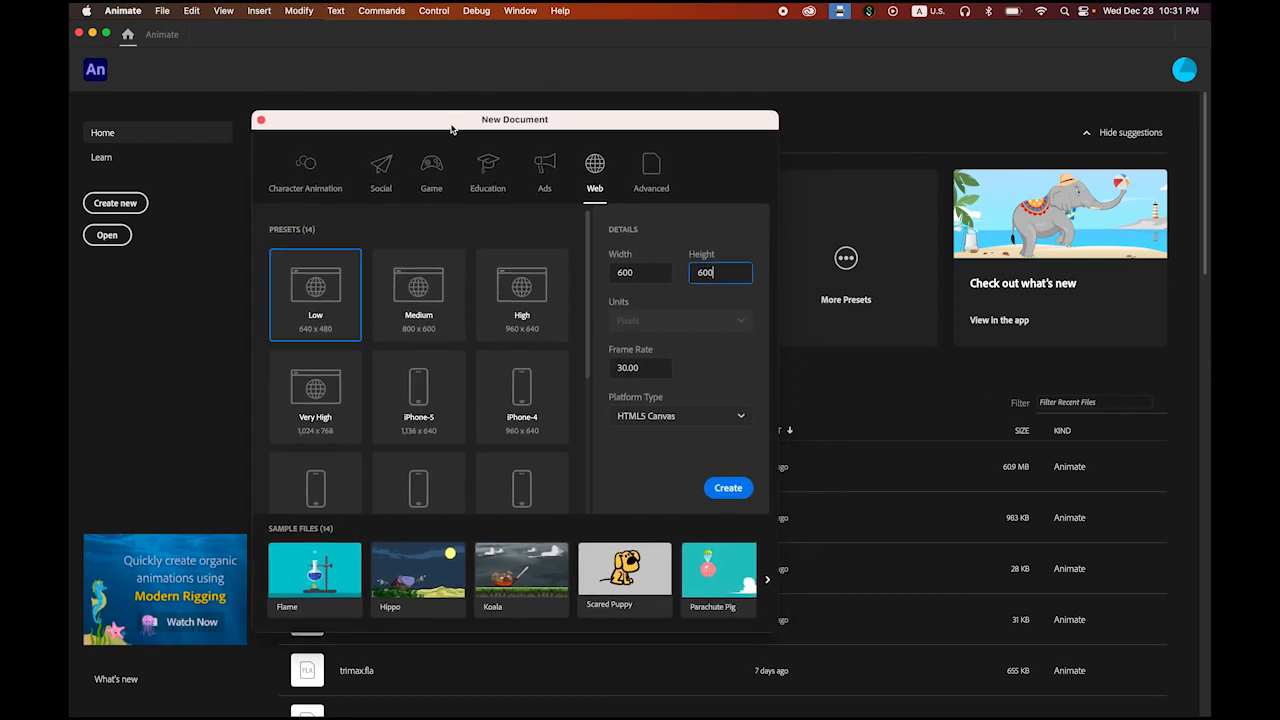
left_click(660, 276)
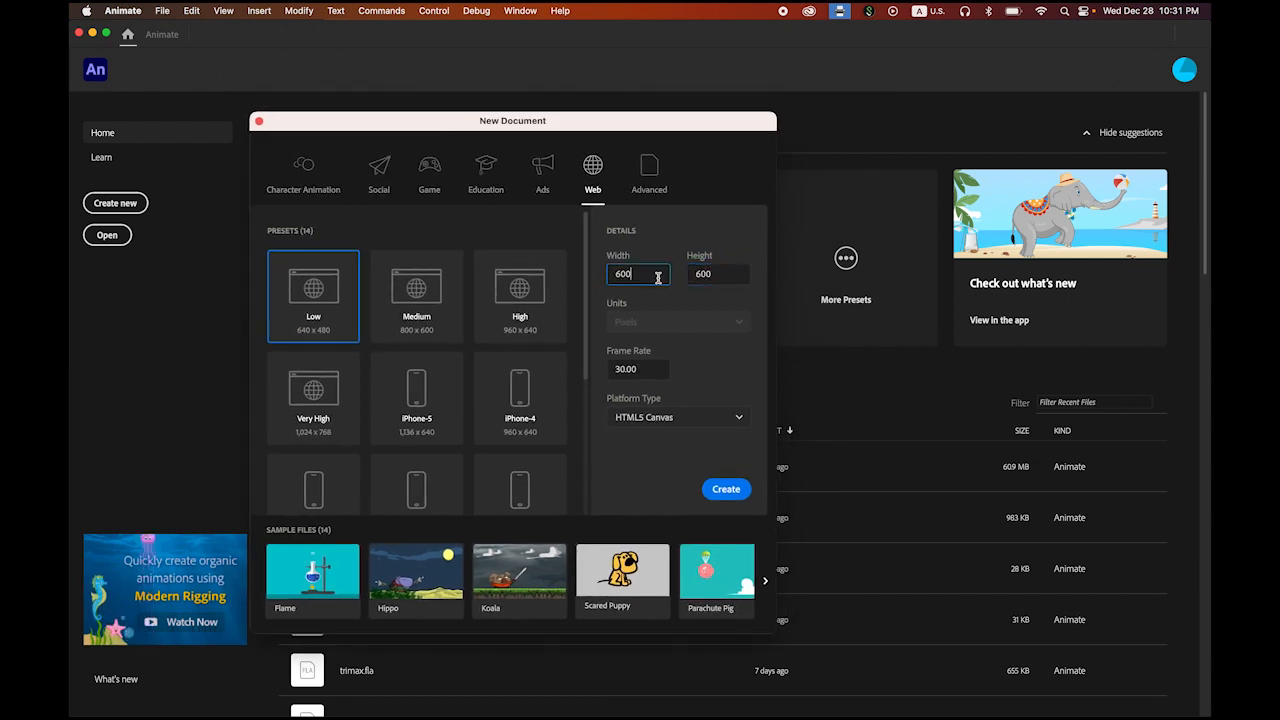
key("Tab")
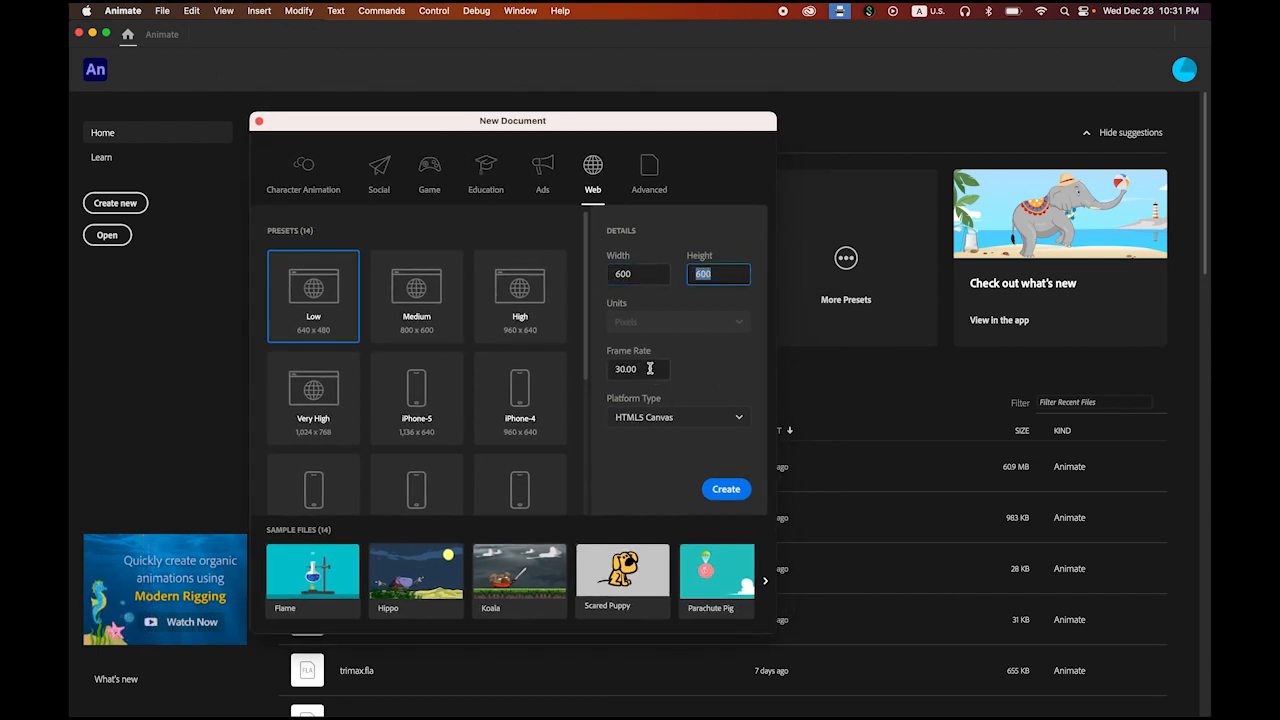
key("Tab")
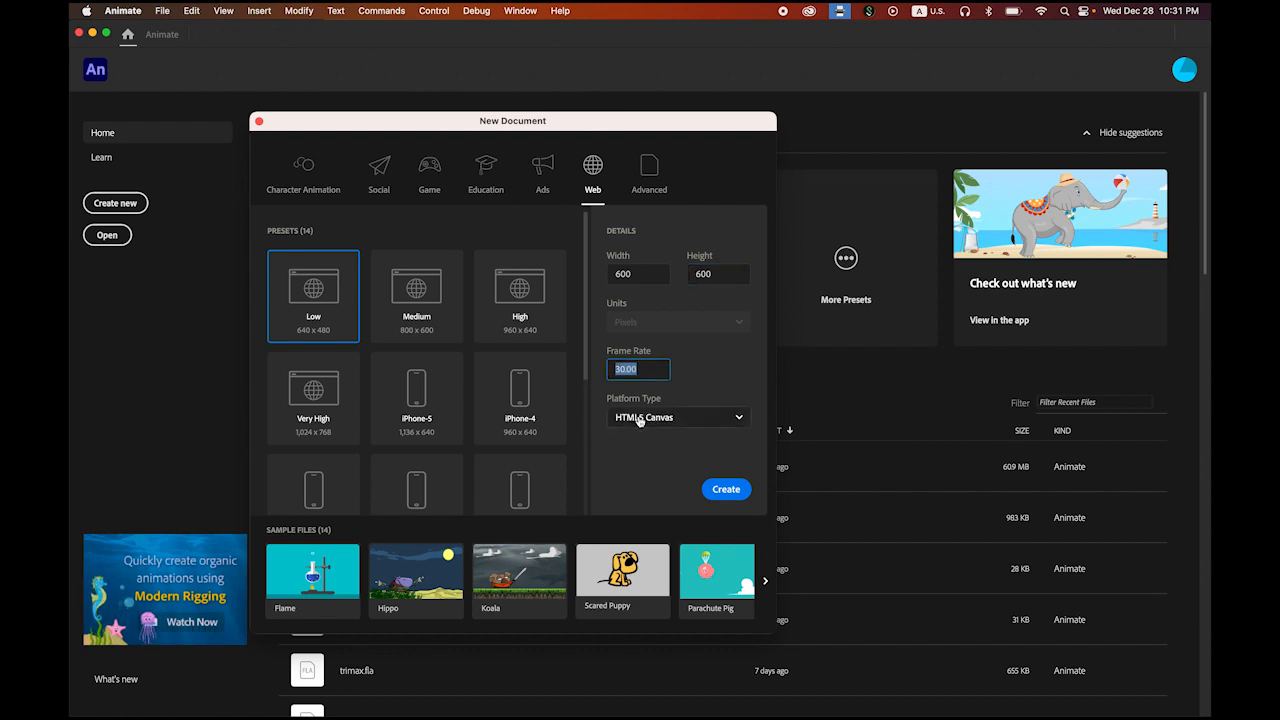
left_click(712, 424)
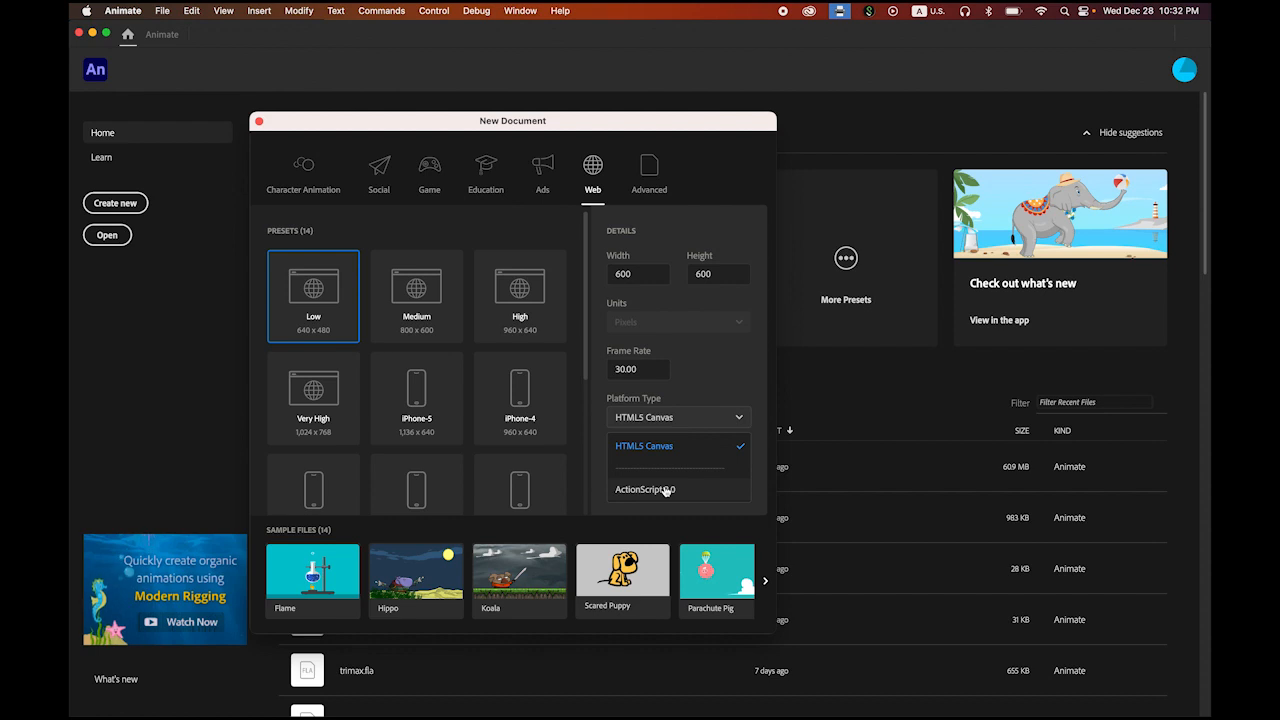
left_click(696, 445)
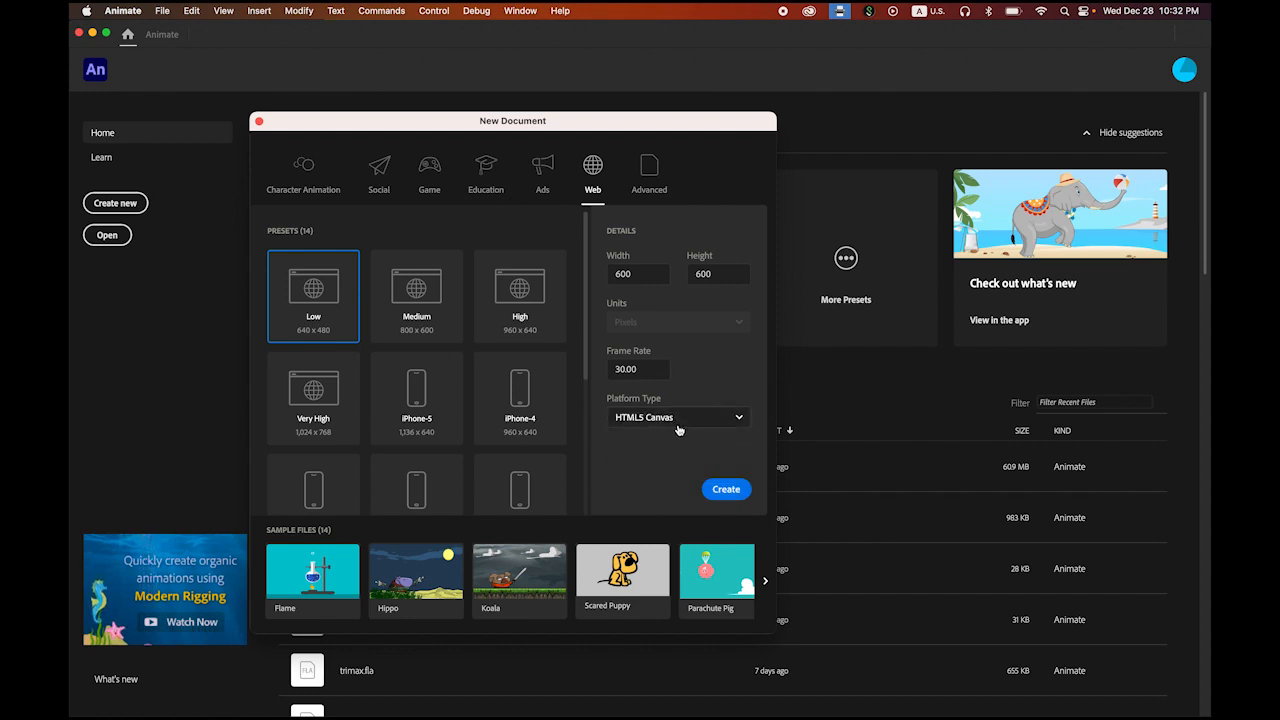
left_click(727, 489)
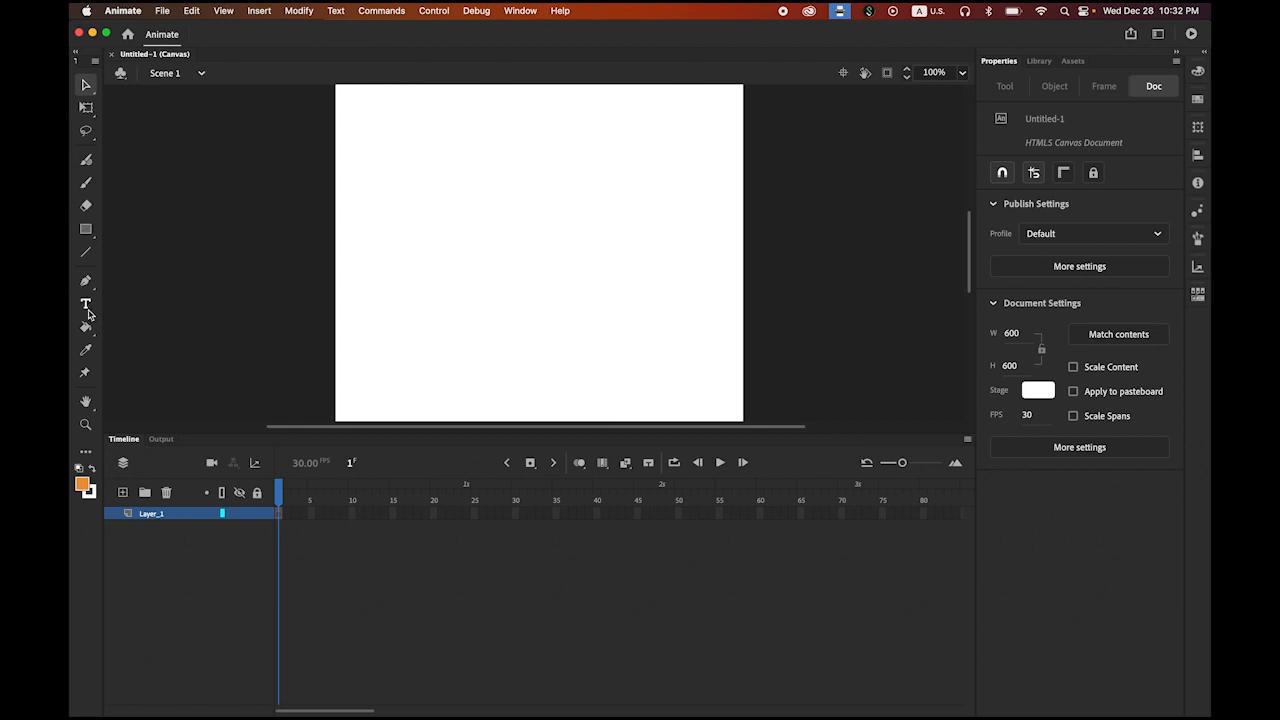
Step: Set the document's stage color to black
double_click(85, 402)
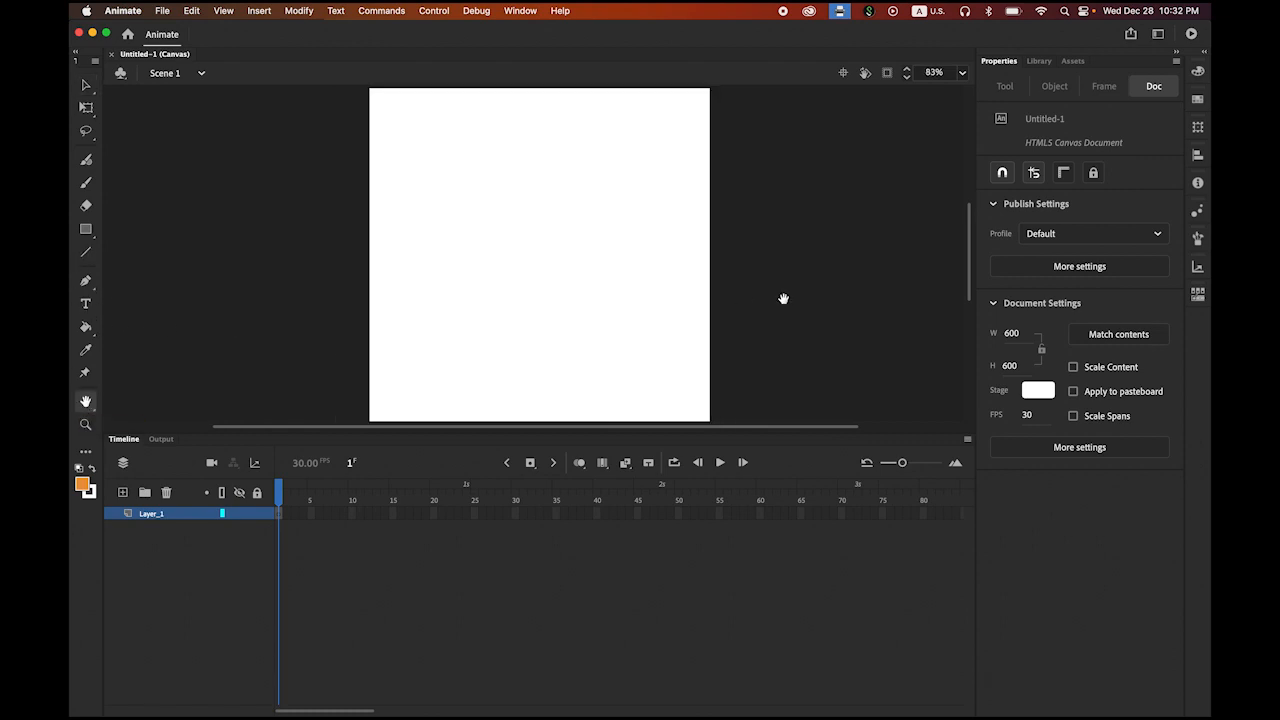
left_click(1038, 391)
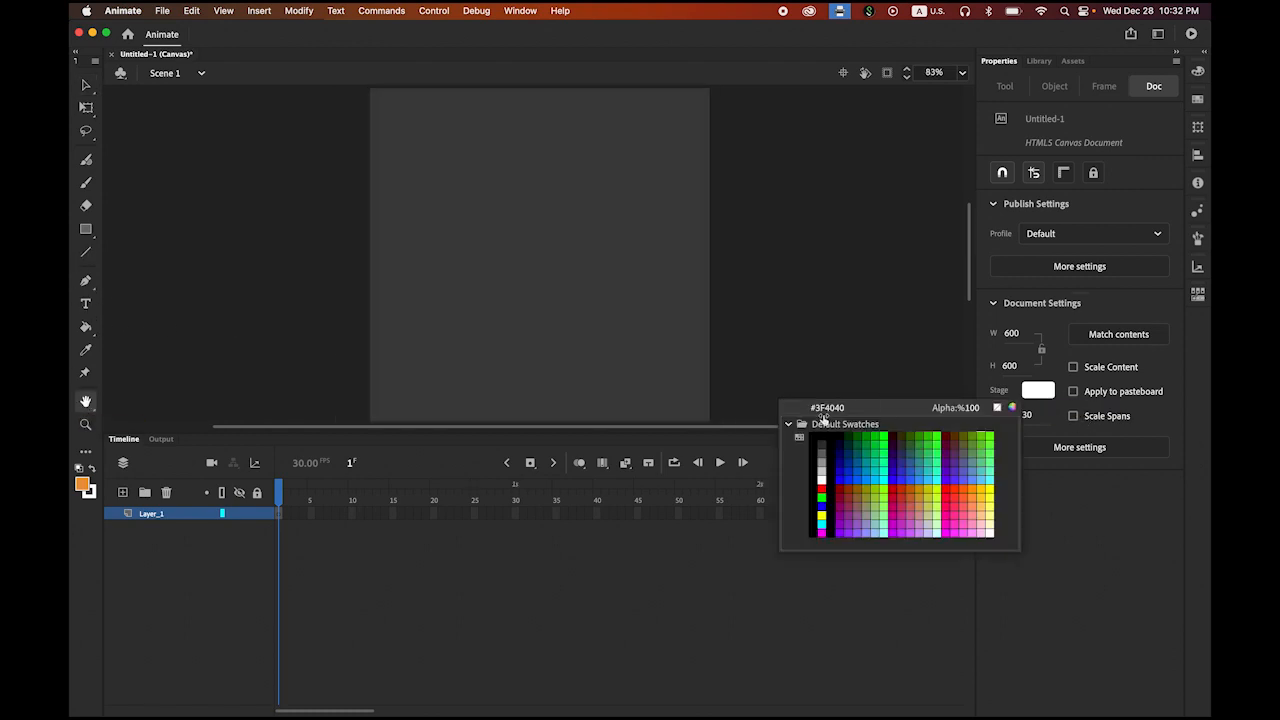
left_click(817, 430)
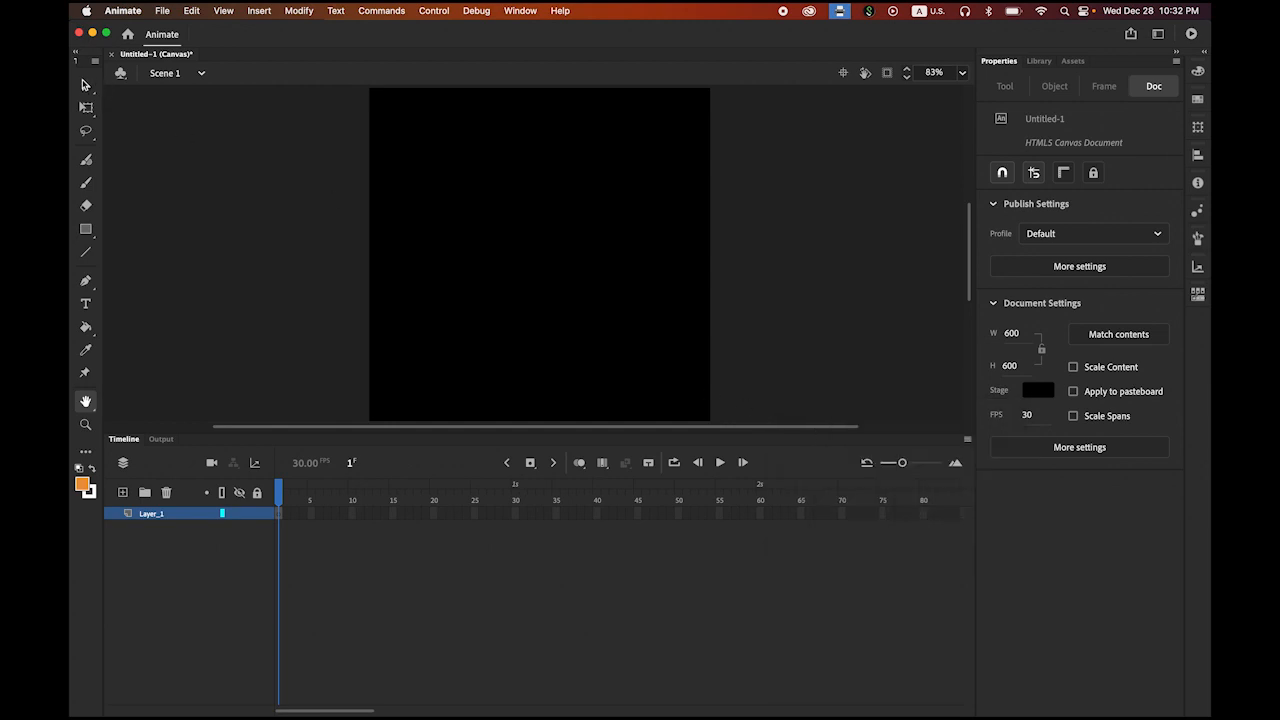
left_click(86, 85)
Step: Switch to Illustrator and copy all yellow, orange and dark red faces of the top T block
mouse_move(464, 716)
left_click(371, 690)
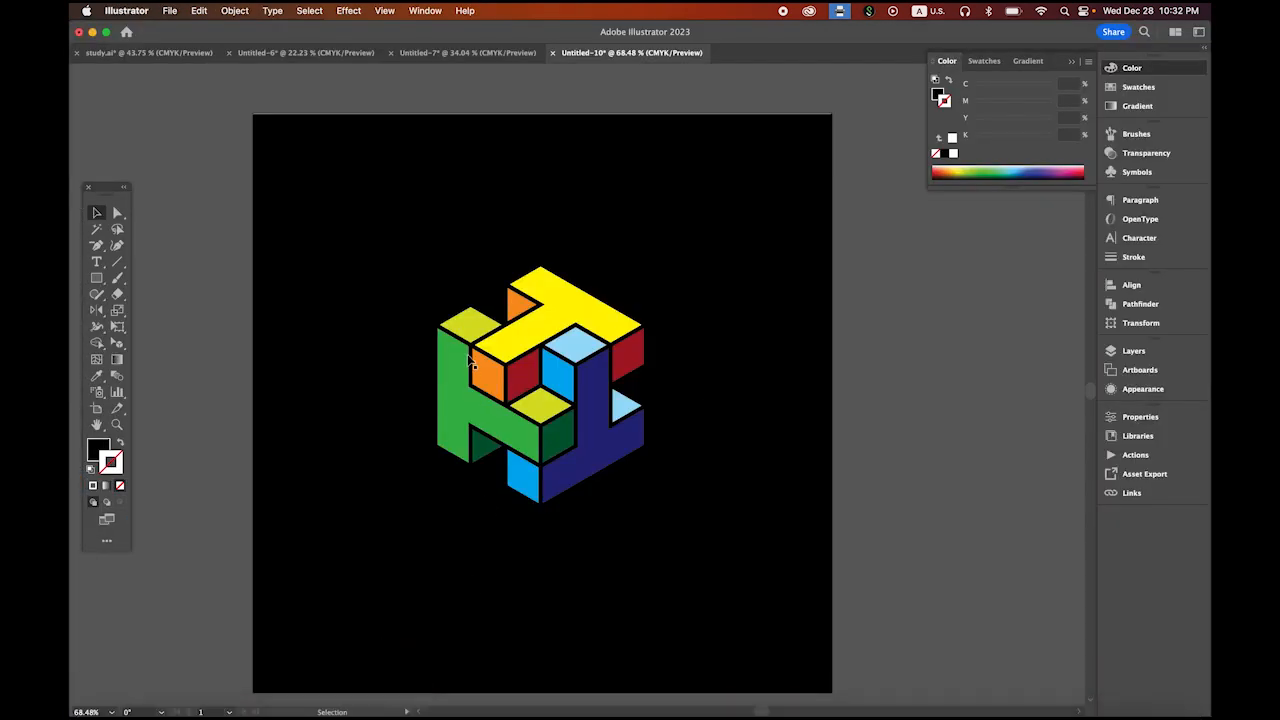
left_click(574, 308)
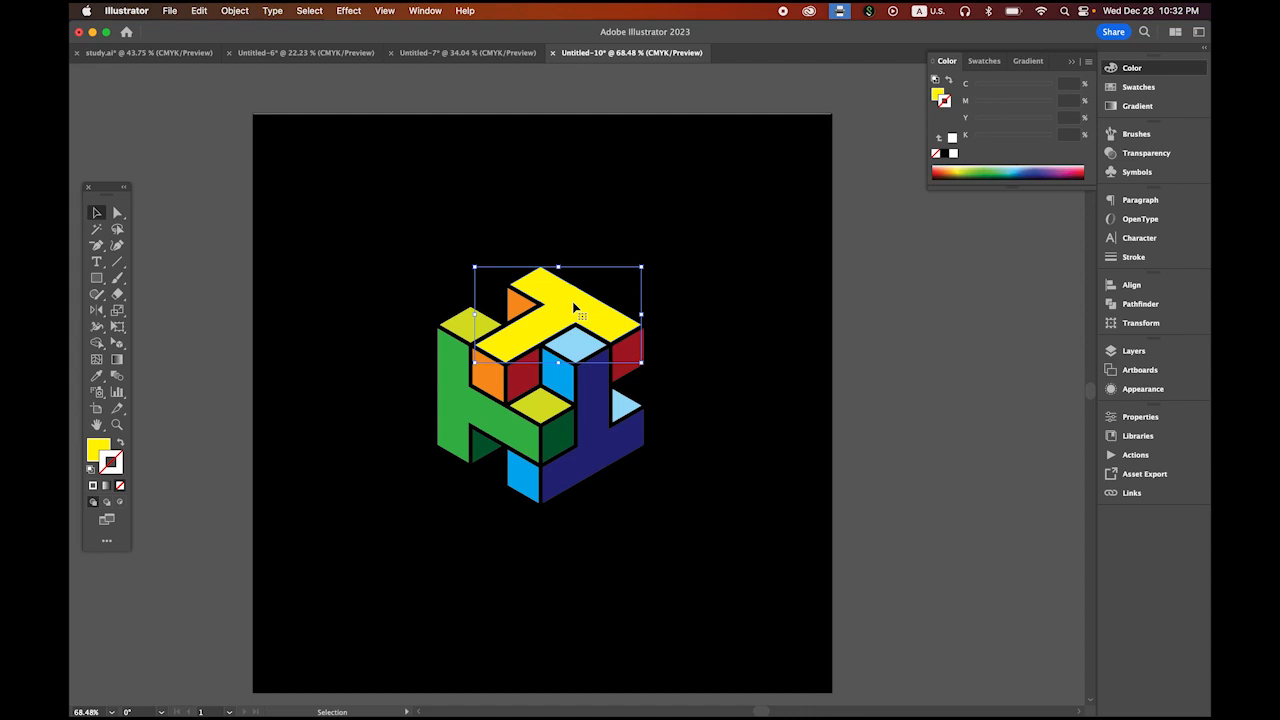
left_click(517, 303, "shift")
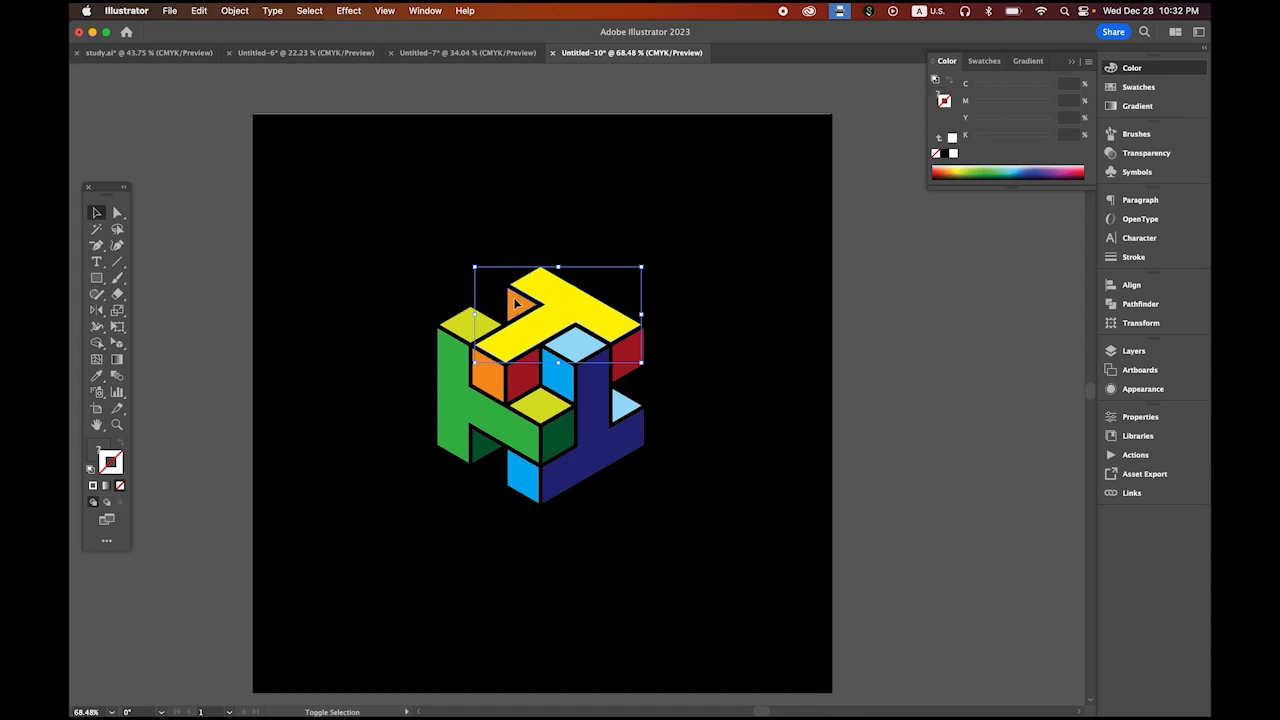
left_click(493, 384, "shift")
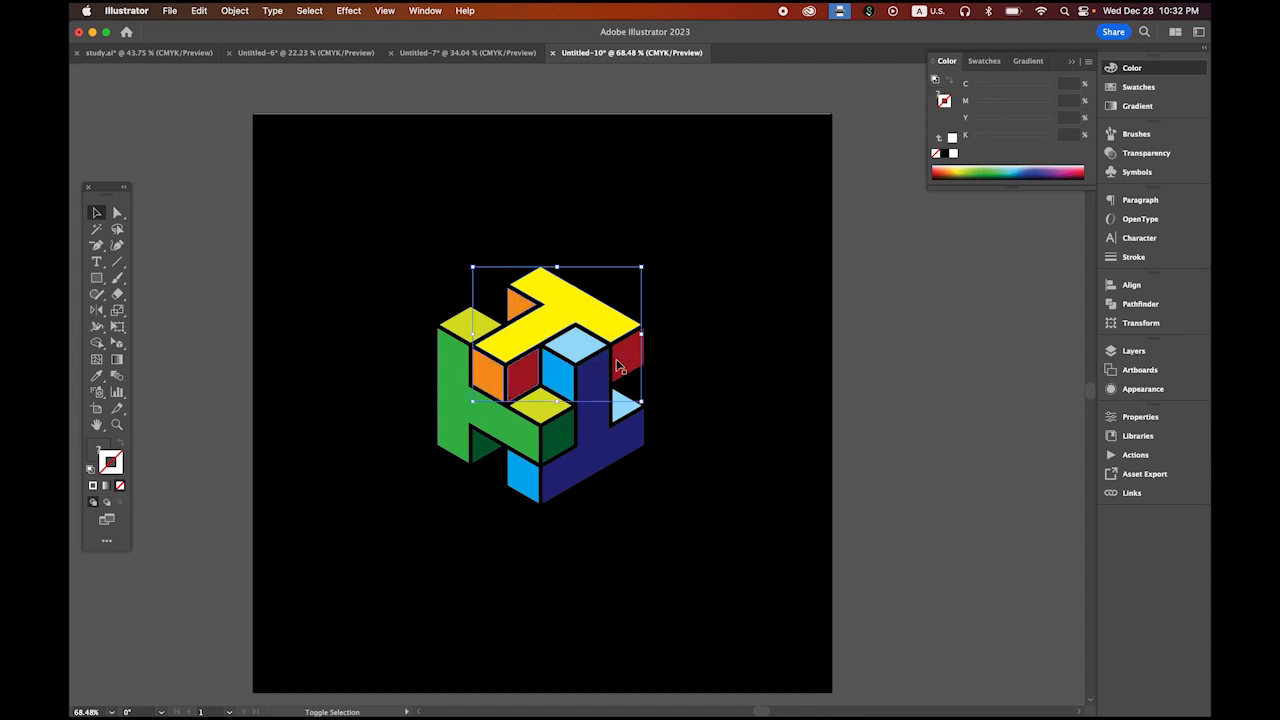
left_click(619, 365, "shift")
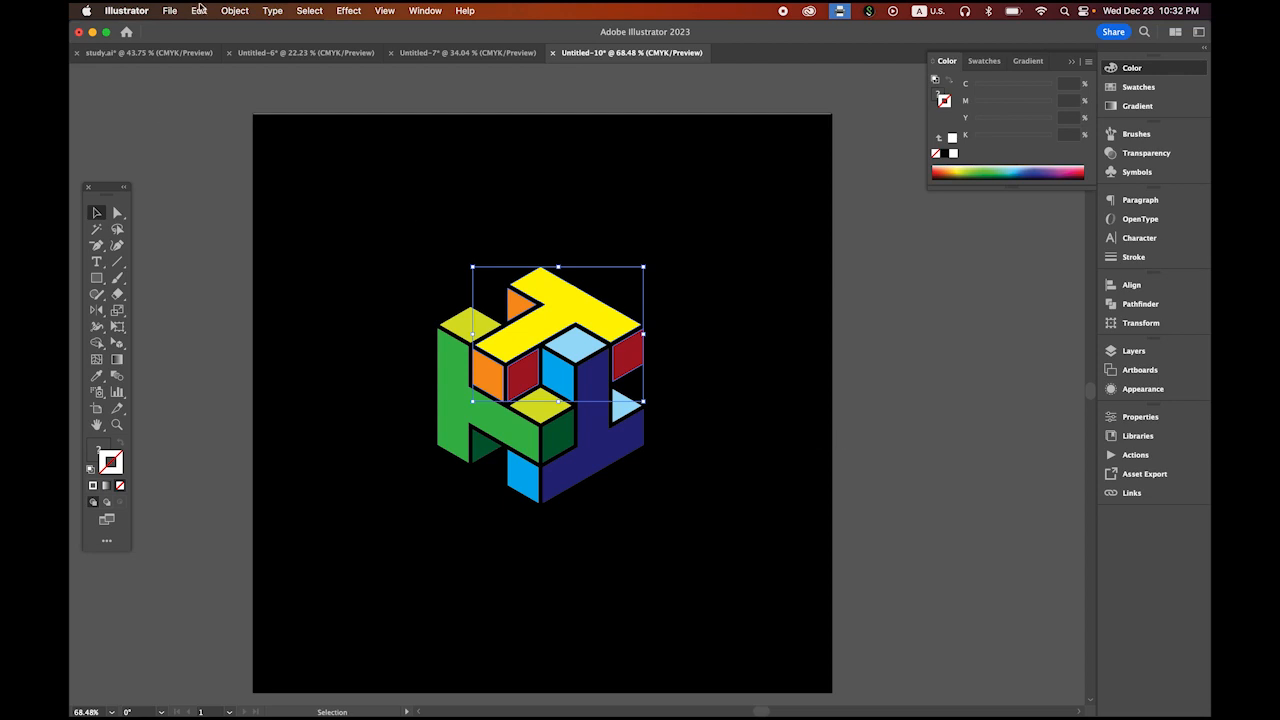
left_click(199, 10)
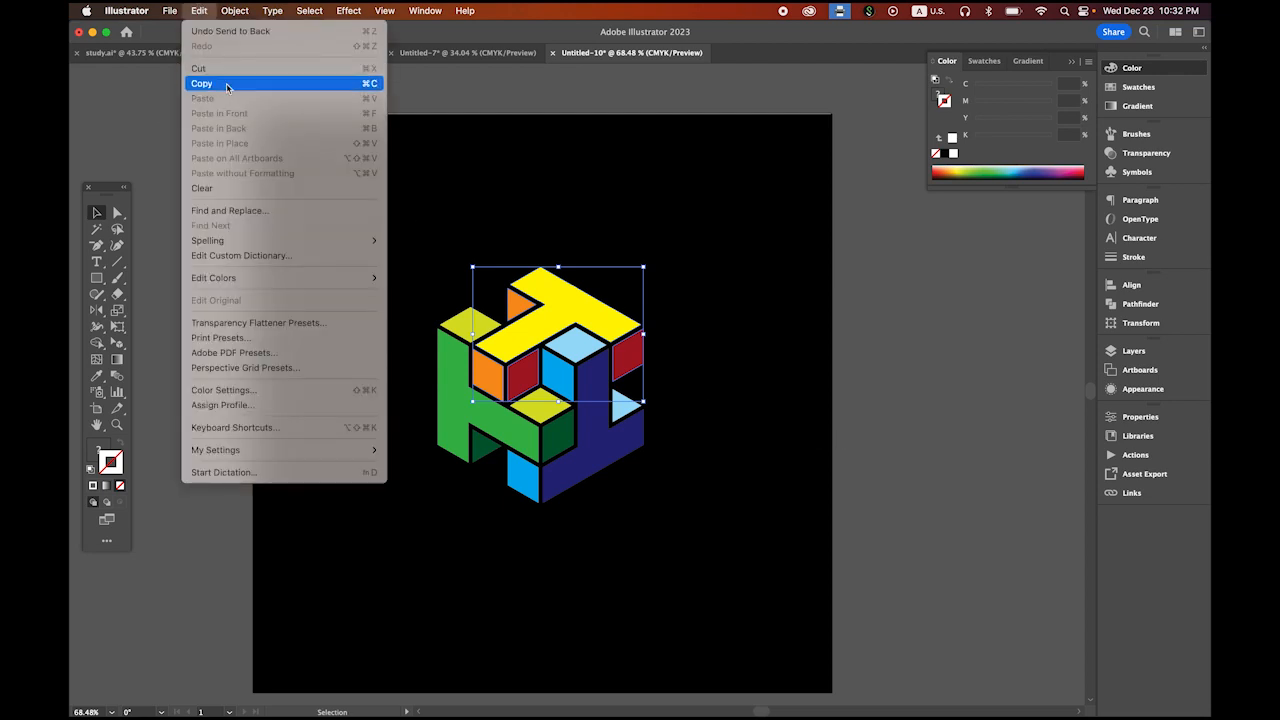
left_click(227, 84)
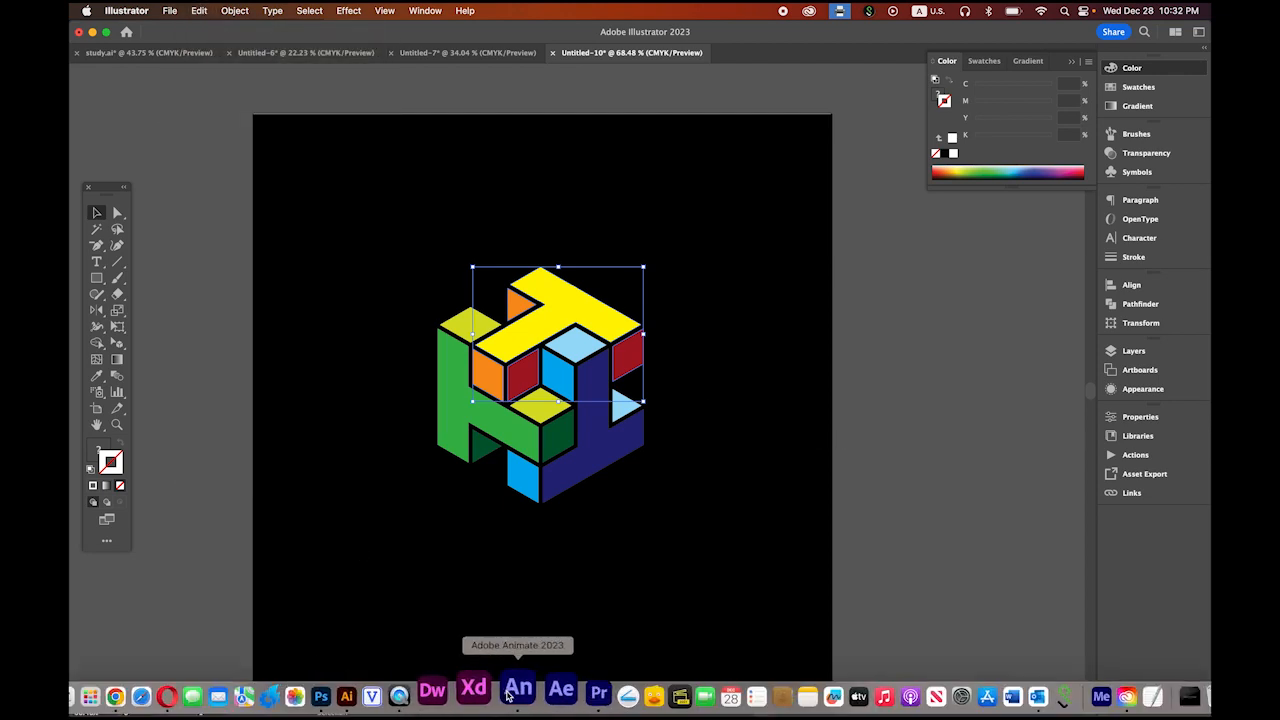
Step: Switch to Animate, paste the T block using the AI file importer preferences, and move it to the upper middle of the stage
left_click(508, 692)
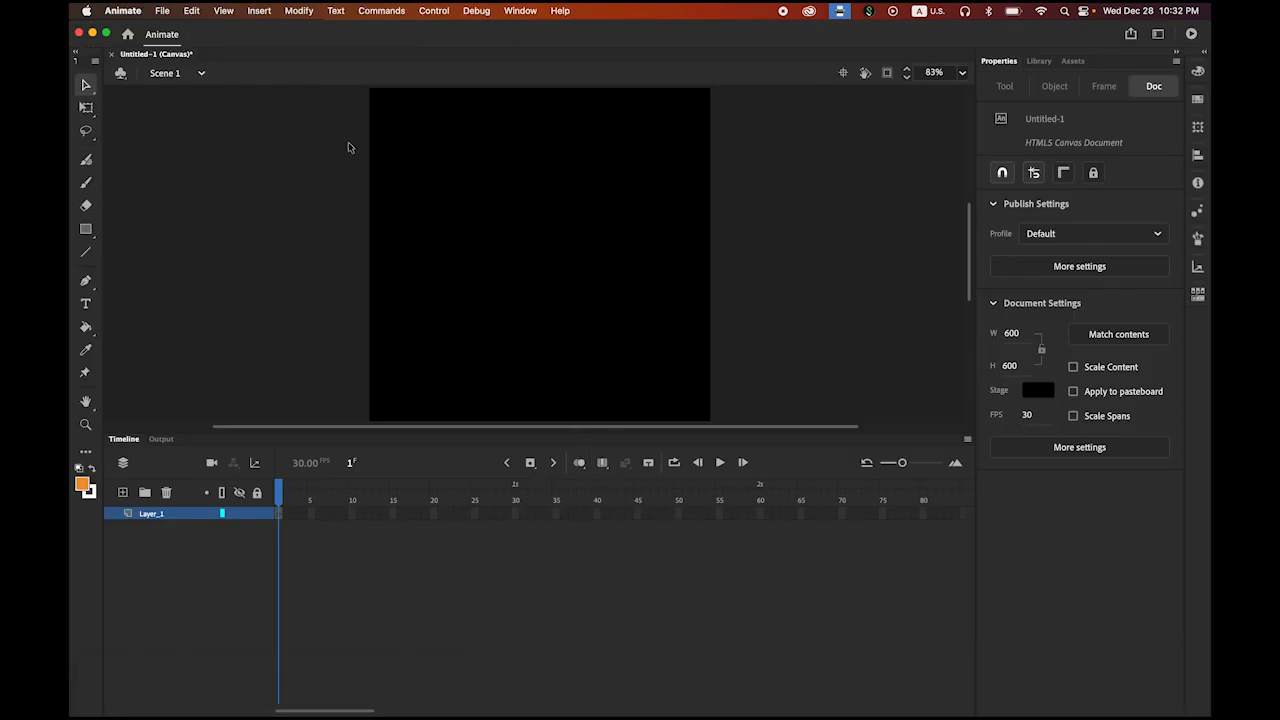
left_click(200, 10)
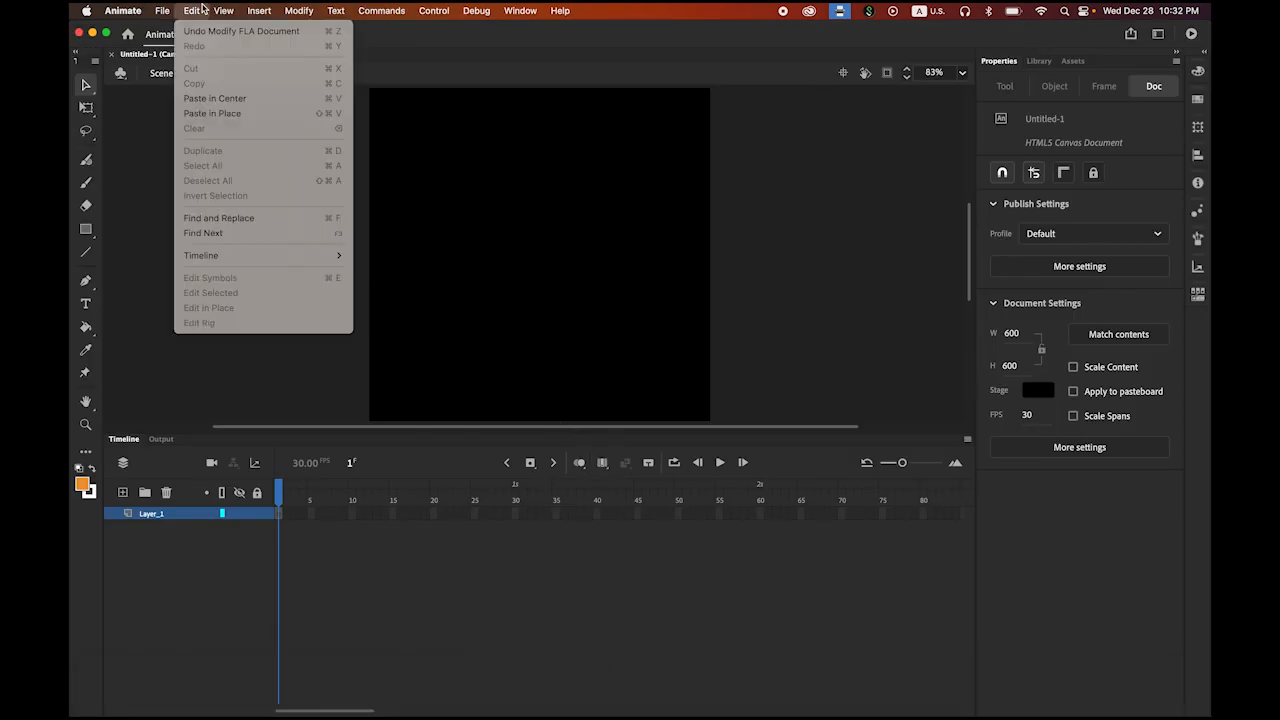
left_click(223, 103)
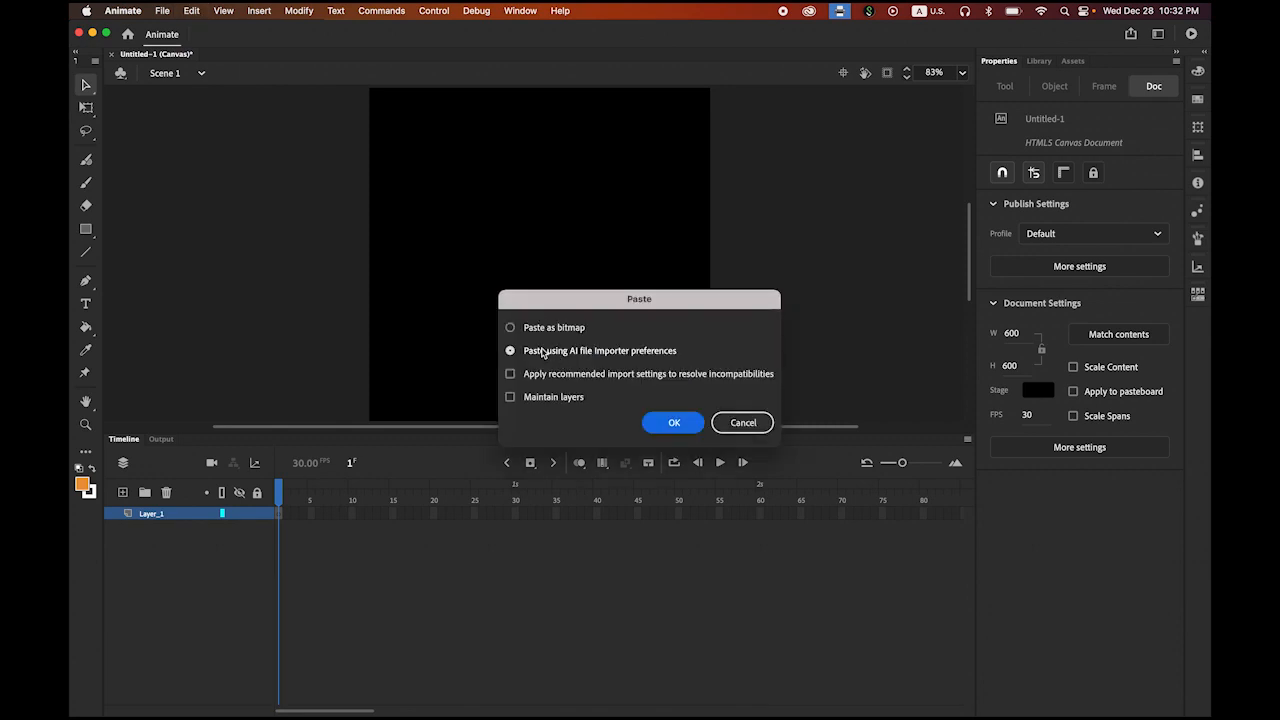
left_click(674, 424)
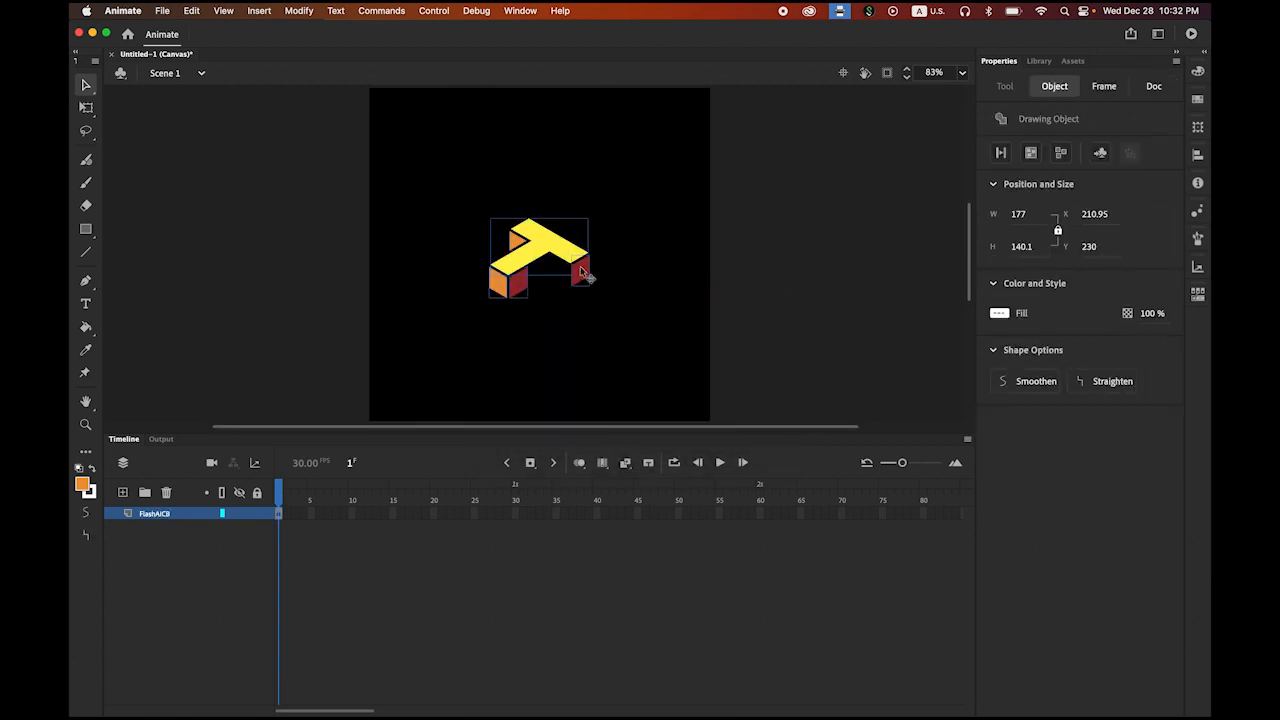
mouse_move(537, 253)
left_mouse_down()
mouse_move(575, 194)
mouse_move(530, 209)
left_mouse_up()
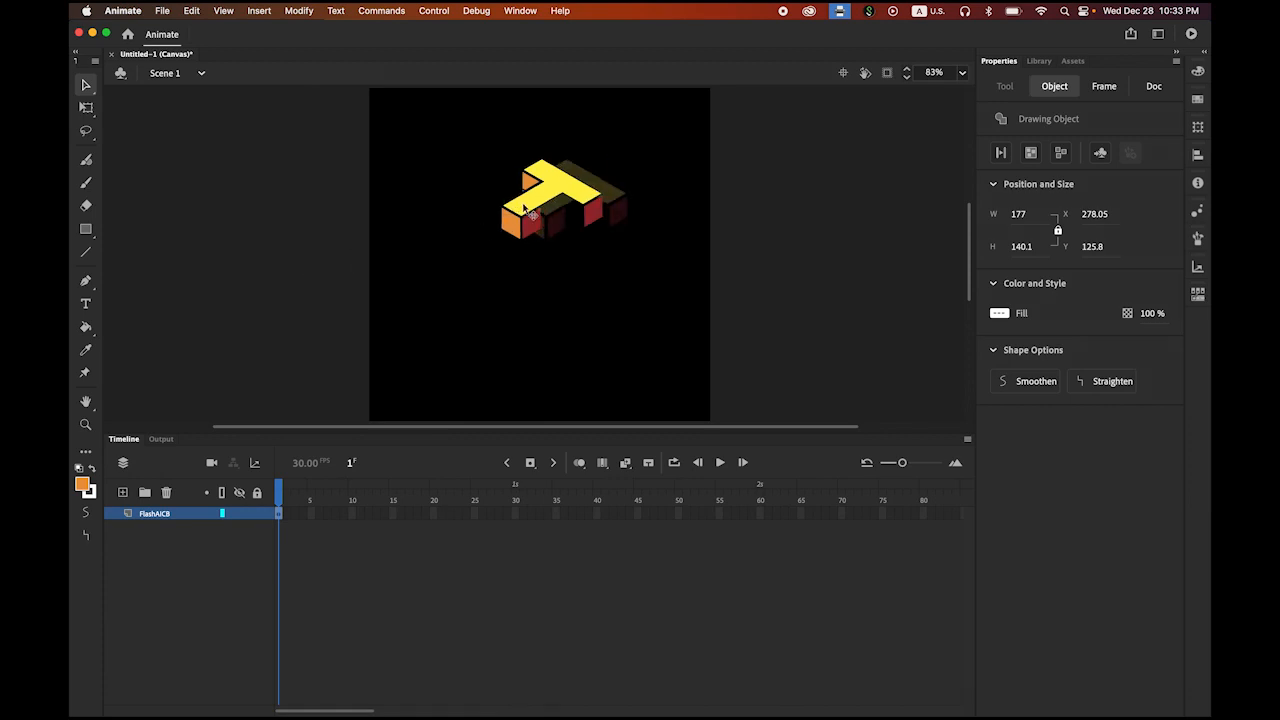
left_click(341, 232)
Step: Switch to Illustrator and copy the faces of the green T block, including its lime tops and dark green sides
mouse_move(274, 690)
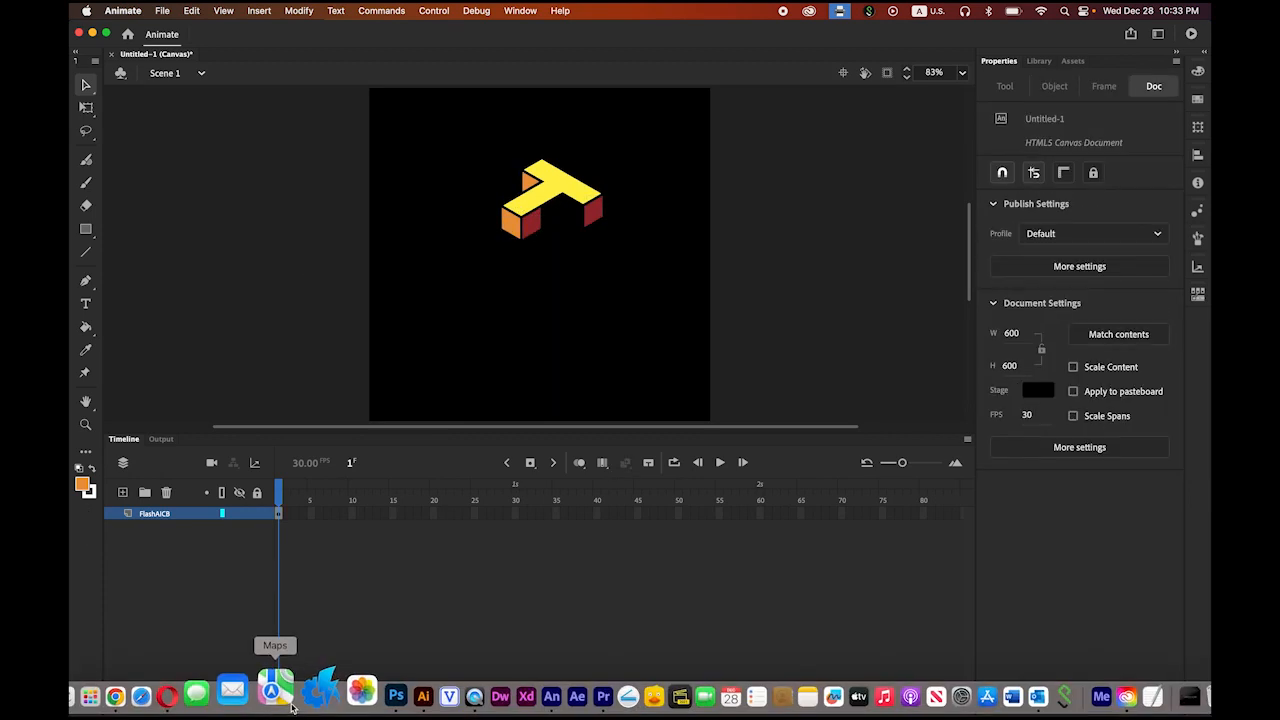
left_click(393, 689)
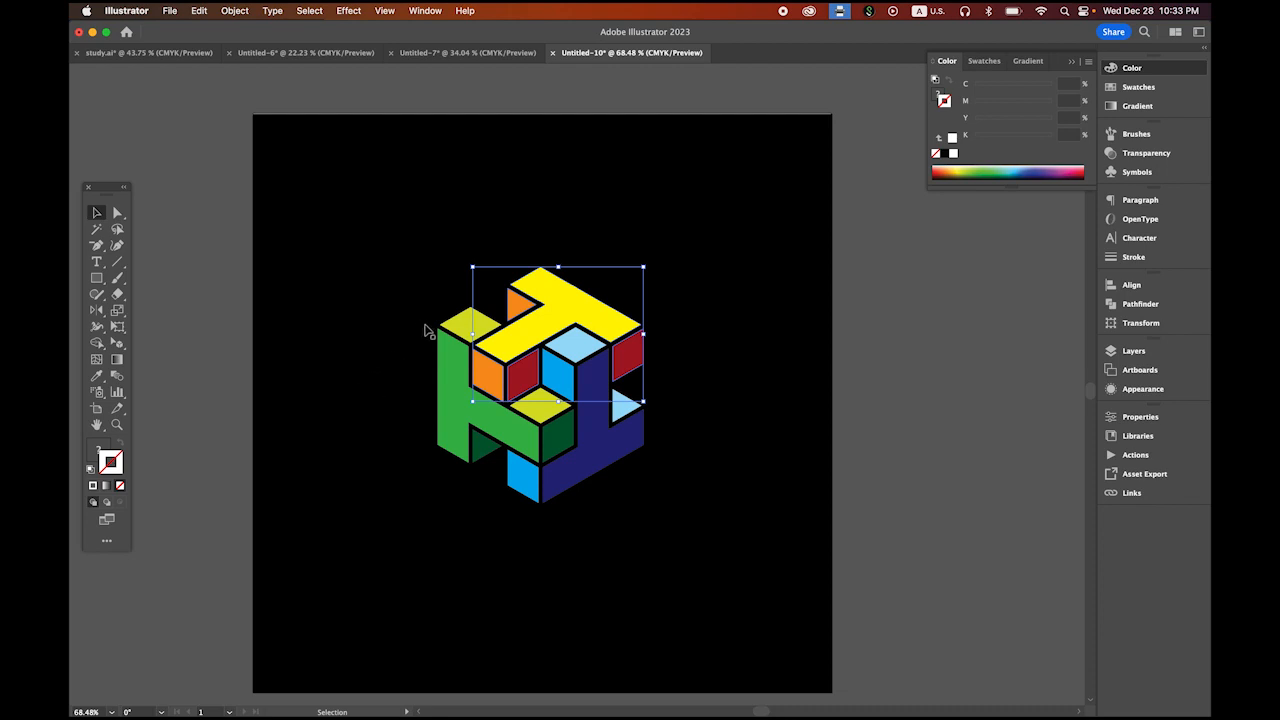
left_click(458, 328)
left_click(462, 410, "shift")
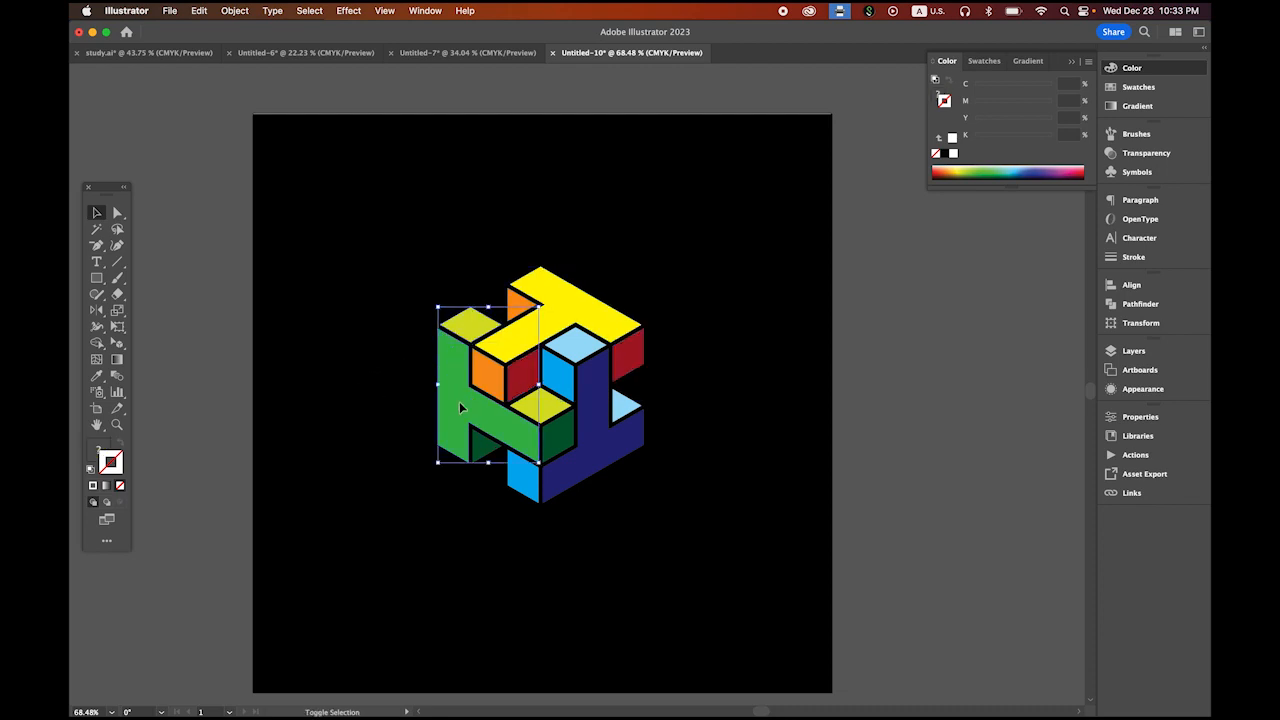
left_click(552, 436, "shift")
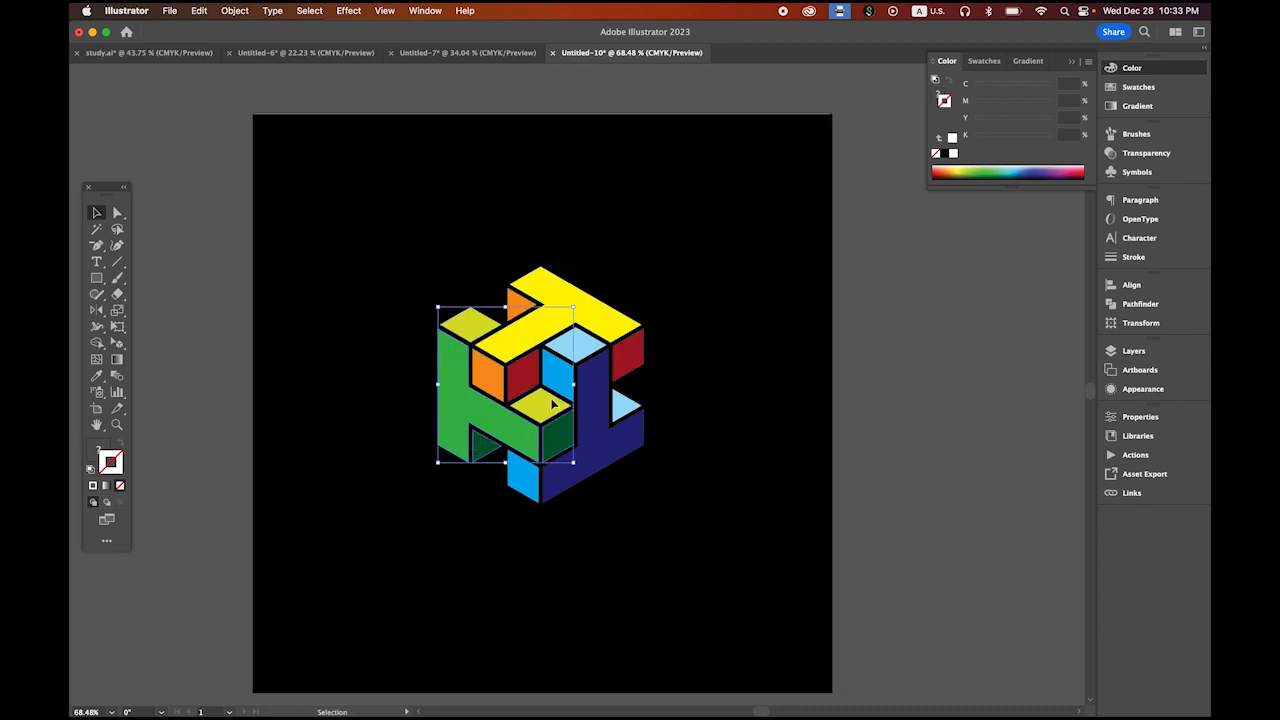
left_click(199, 10)
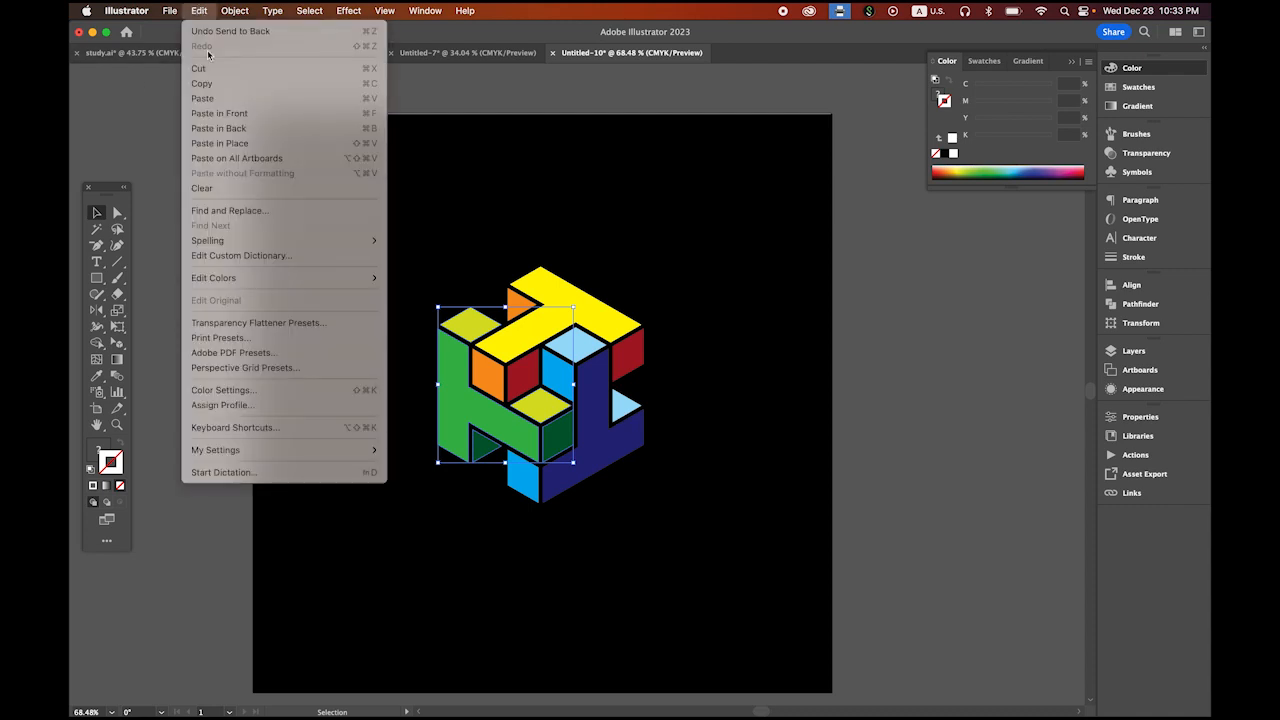
left_click(217, 84)
mouse_move(445, 706)
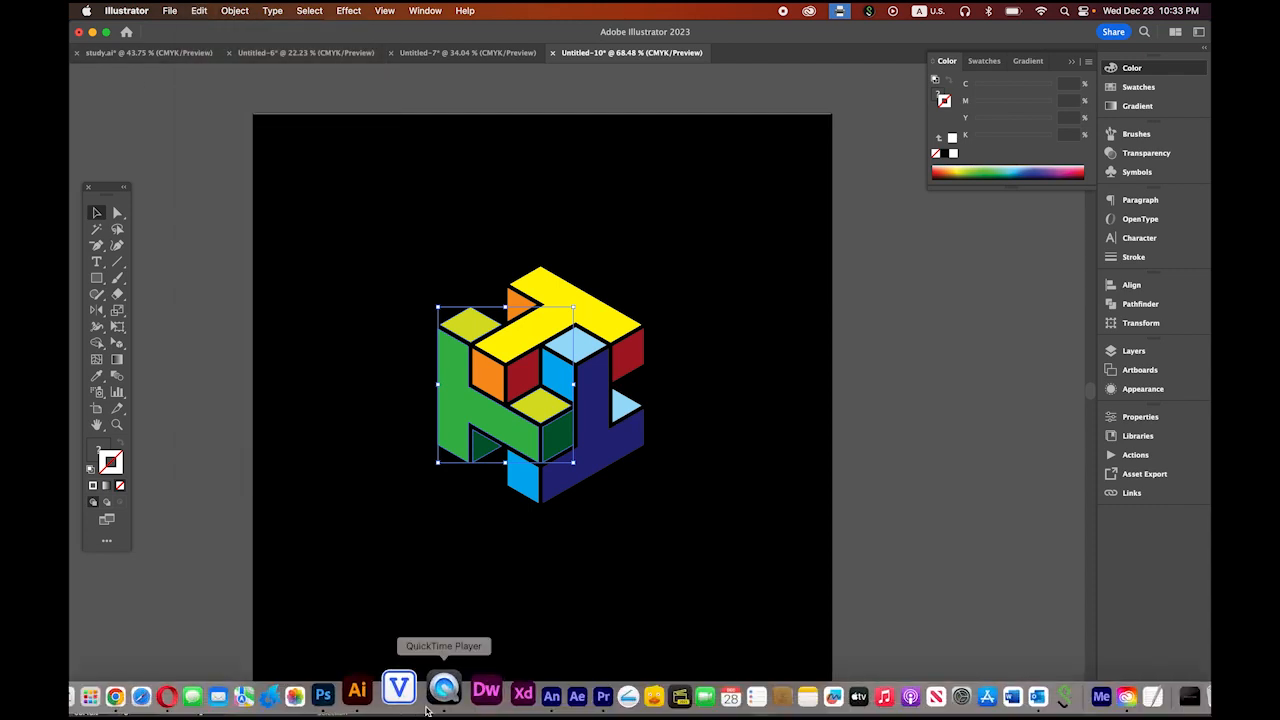
Step: Switch to Animate, paste the green T block using the AI importer preferences, and move it against the yellow T at about X 200, Y 168
left_click(540, 694)
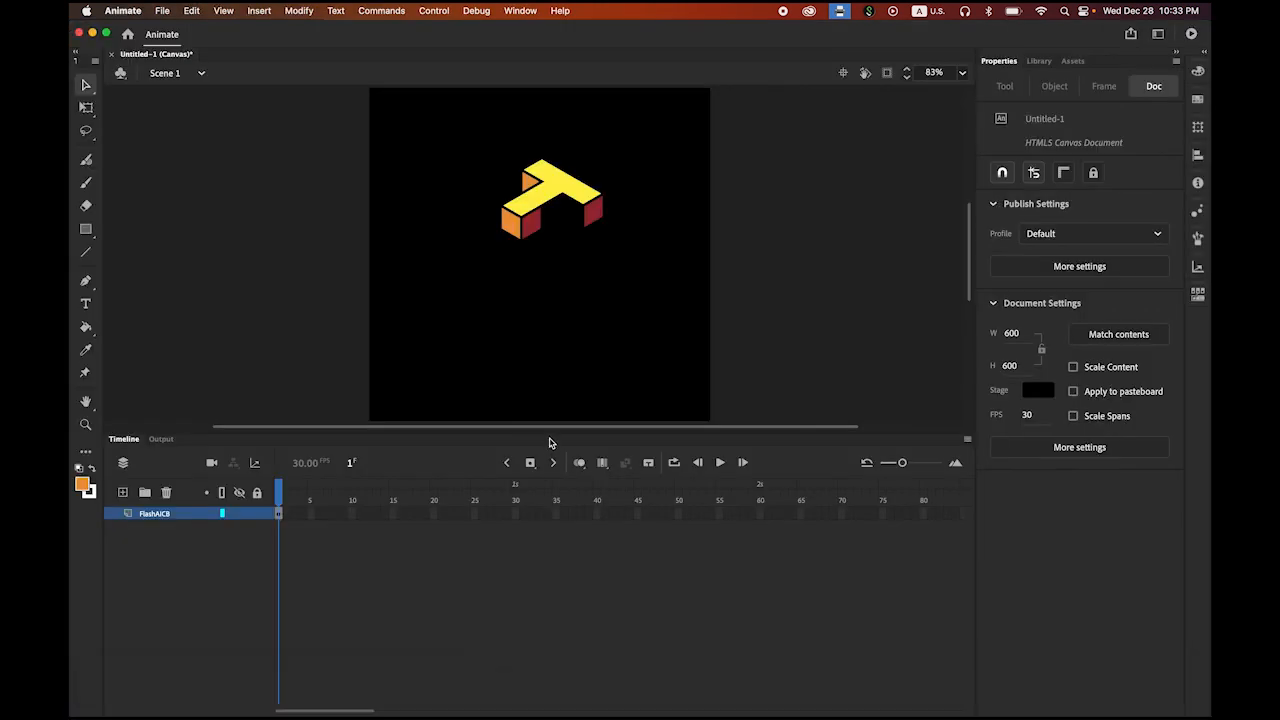
left_click(194, 10)
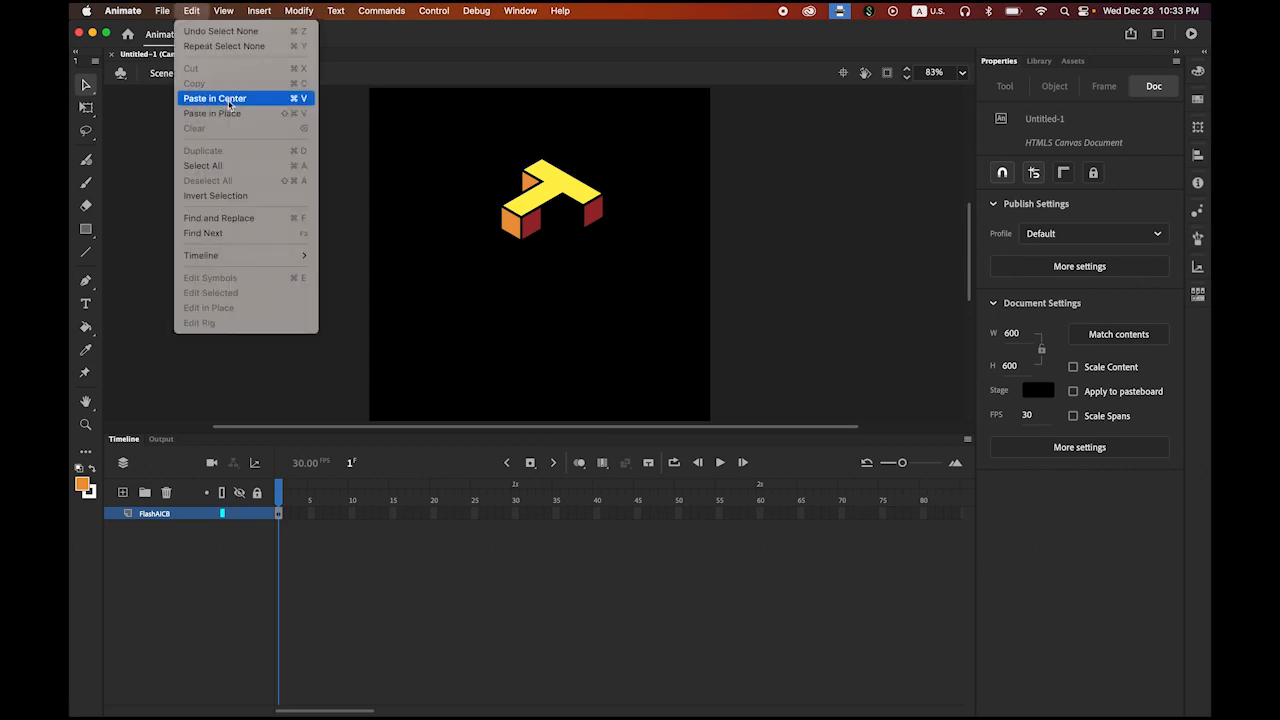
left_click(228, 99)
left_click(674, 422)
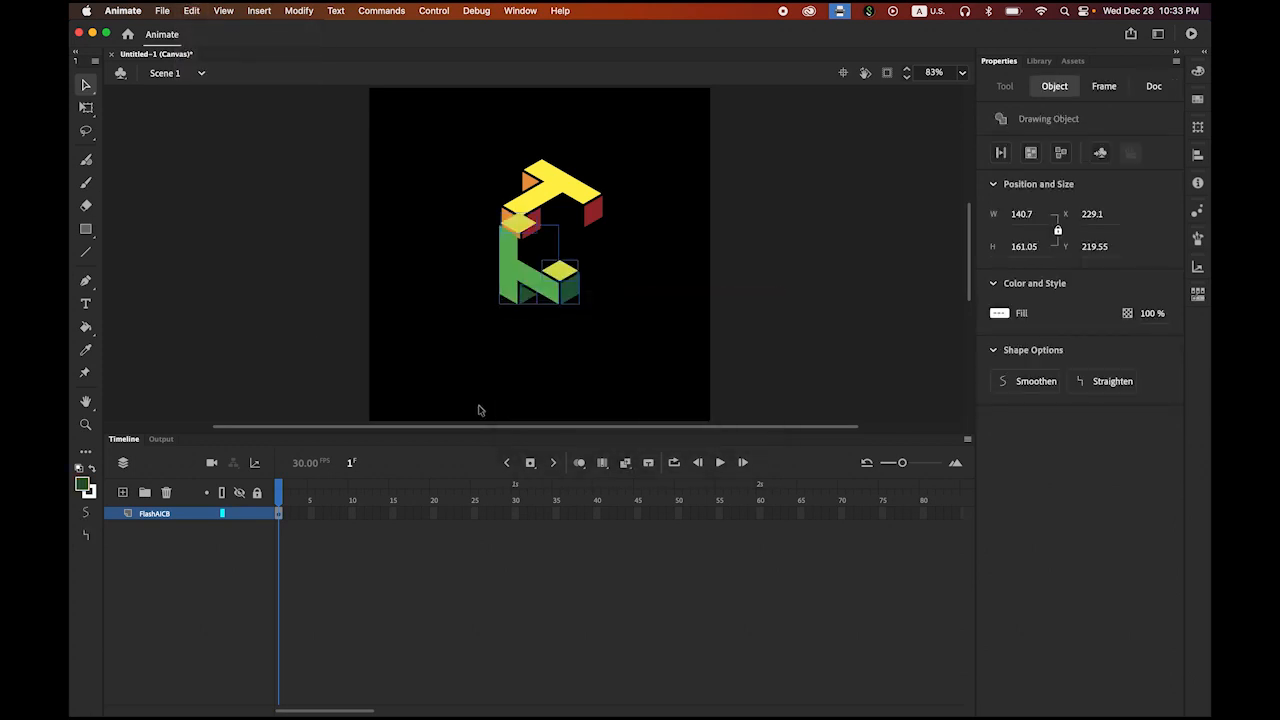
left_click_drag(543, 266, 523, 264)
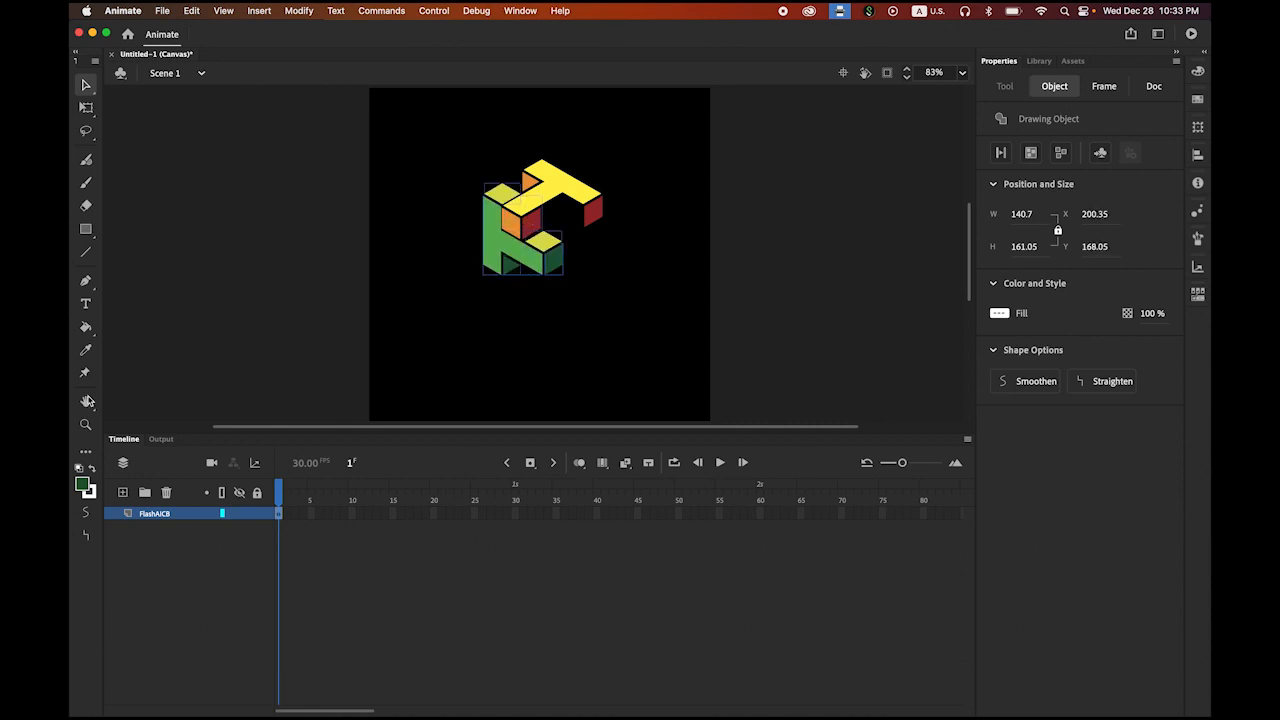
Step: Fine-tune the green T block's horizontal position to about X 197 so its gaps to the yellow T block are even, and deselect it
left_click(85, 424)
left_click(525, 213)
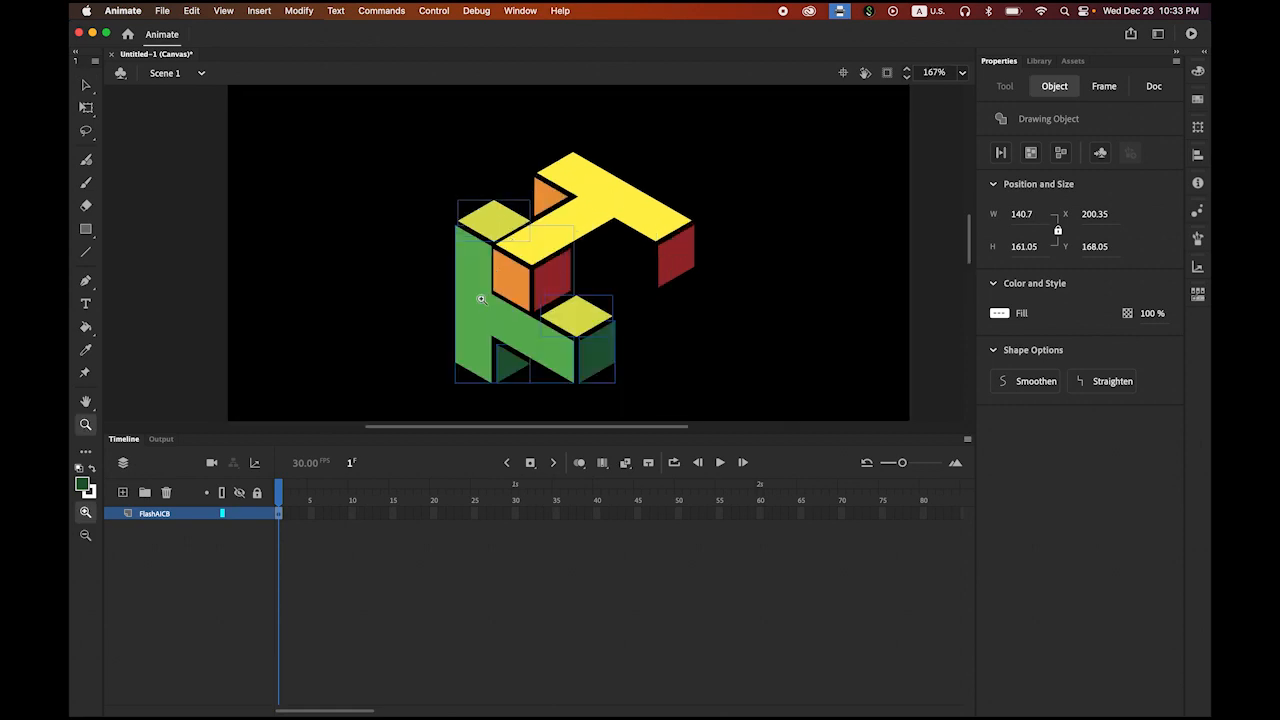
left_click(481, 298)
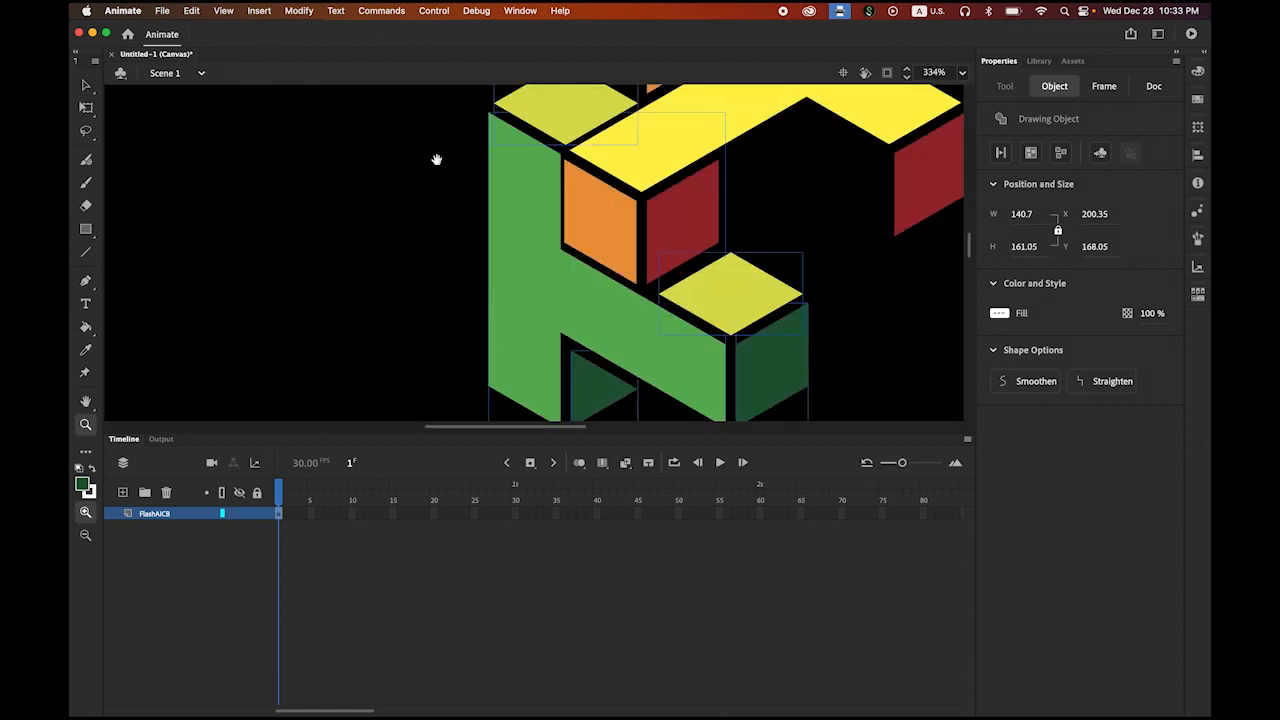
left_click_drag(437, 160, 389, 226)
left_click(86, 86)
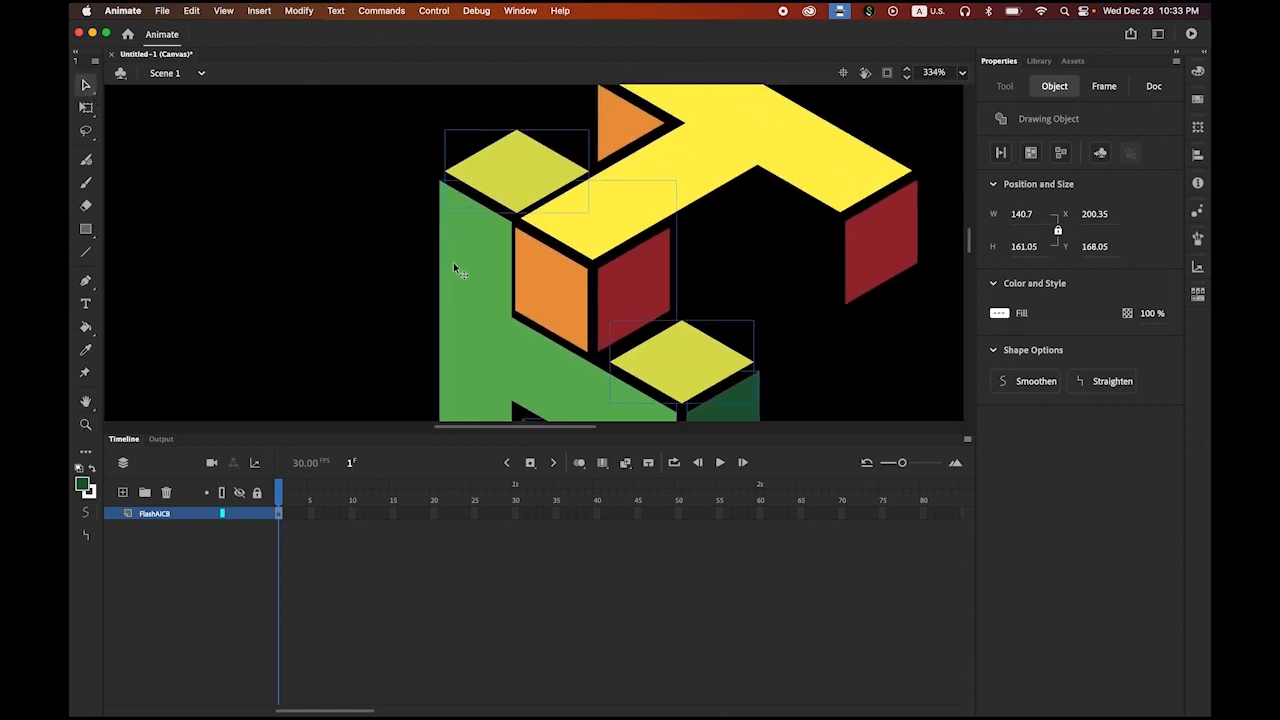
left_click_drag(453, 262, 446, 265)
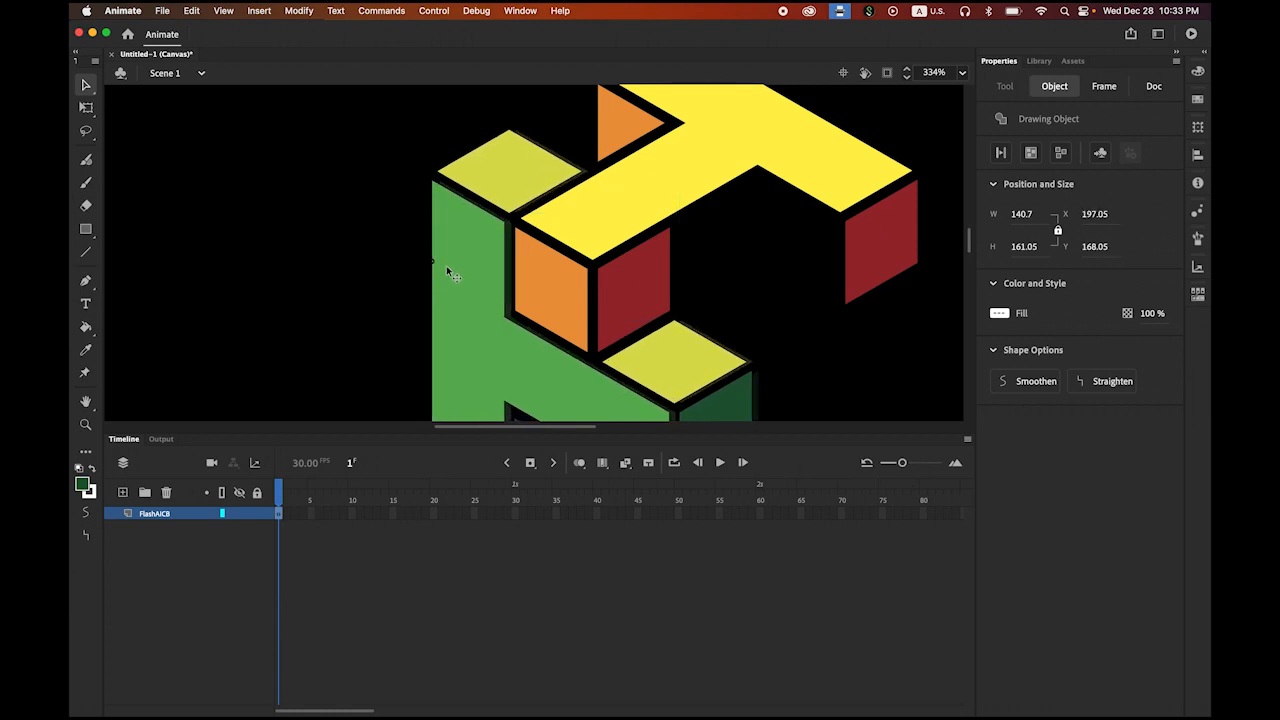
left_click_drag(446, 265, 446, 265)
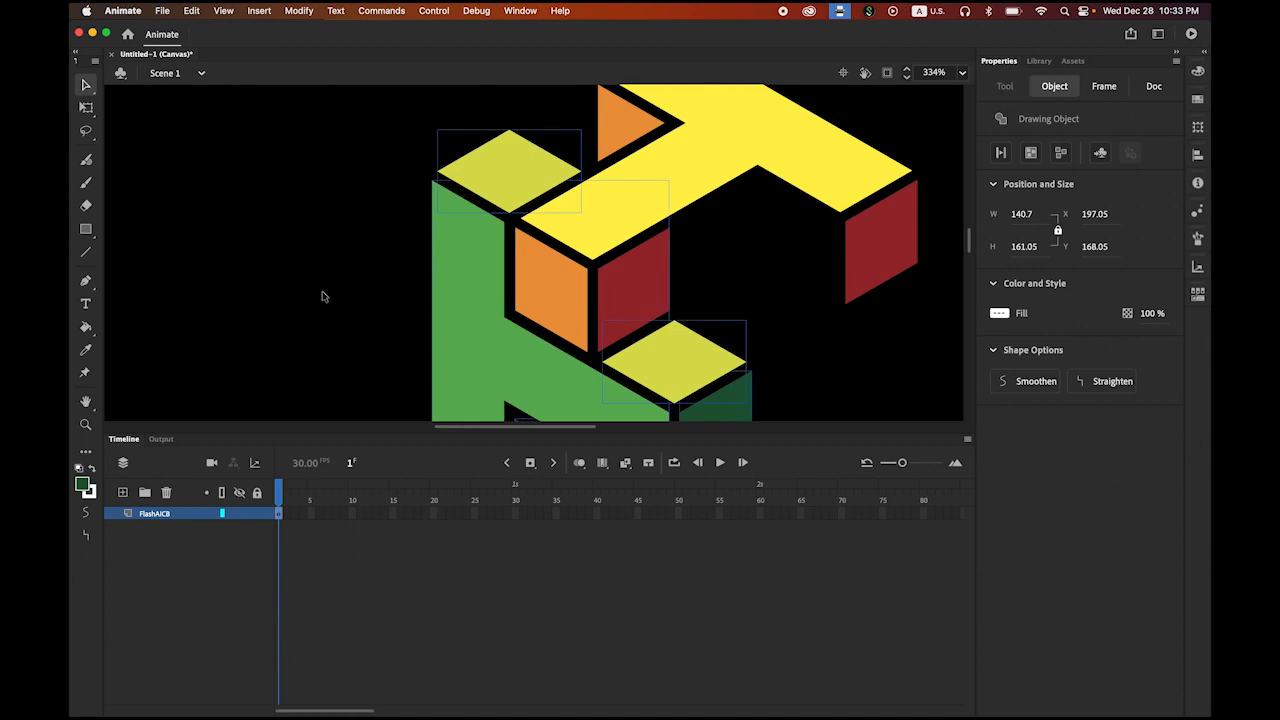
double_click(85, 401)
left_click(86, 85)
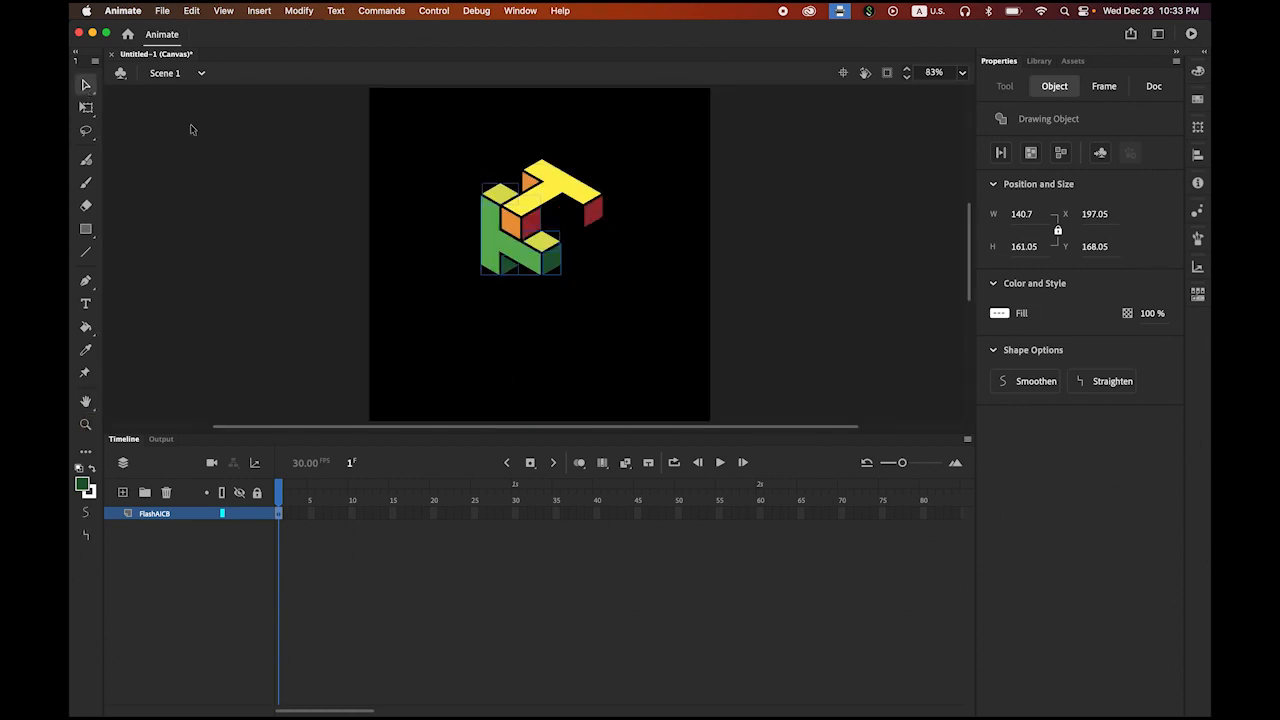
left_click(280, 170)
Step: Switch to Illustrator and copy the faces of the blue T block, including its light blue tops, bright blue sides and navy front
mouse_move(323, 700)
left_click(385, 692)
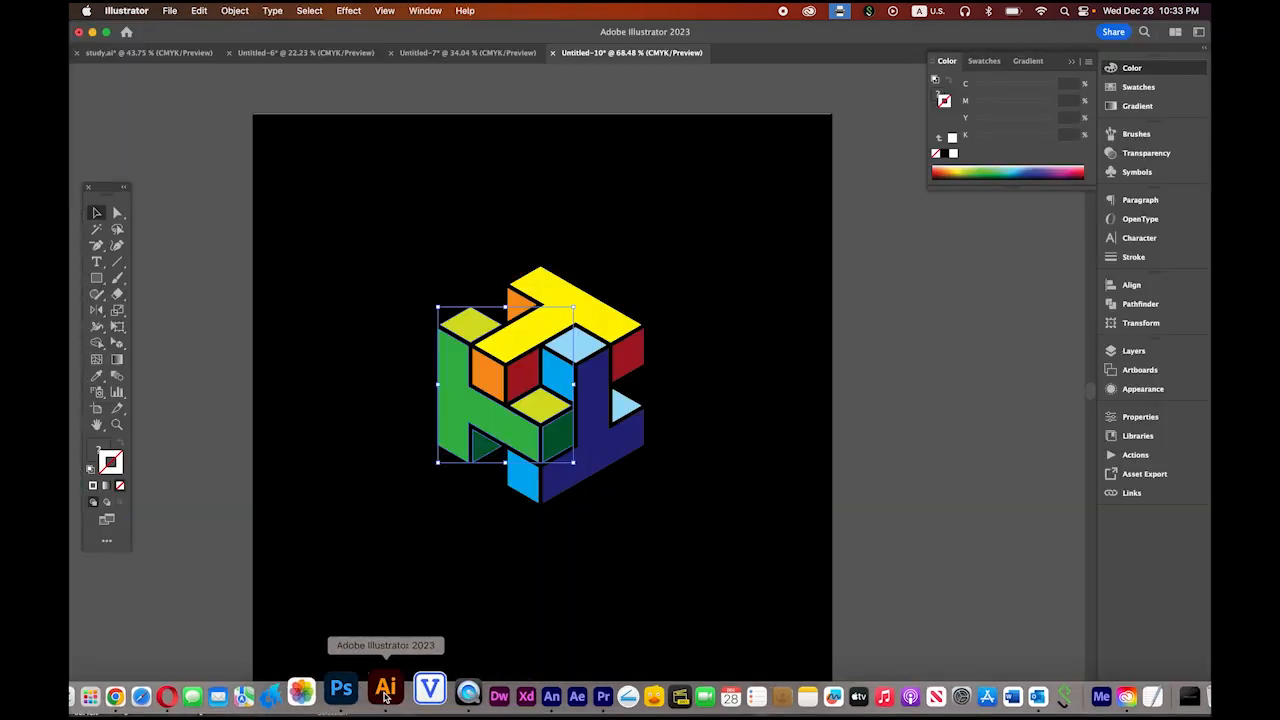
left_click(587, 342)
left_click(556, 381, "shift")
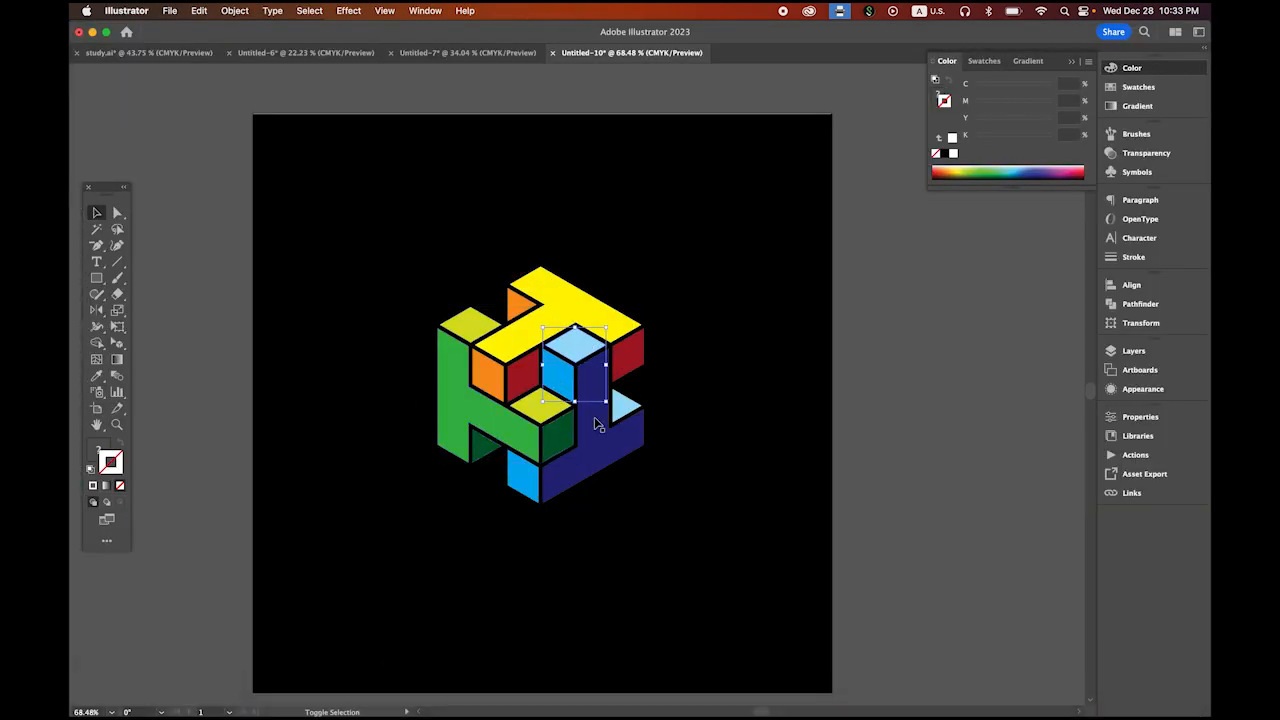
left_click(597, 424, "shift")
left_click(520, 477, "shift")
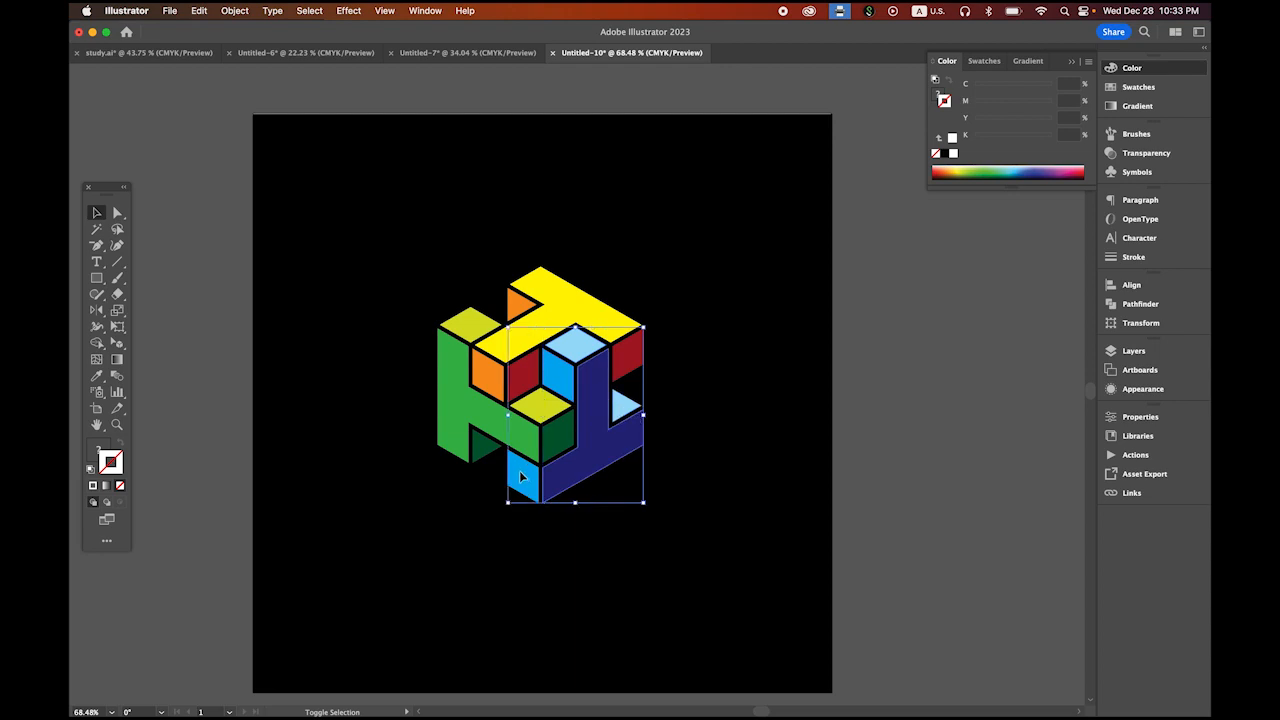
left_click(199, 10)
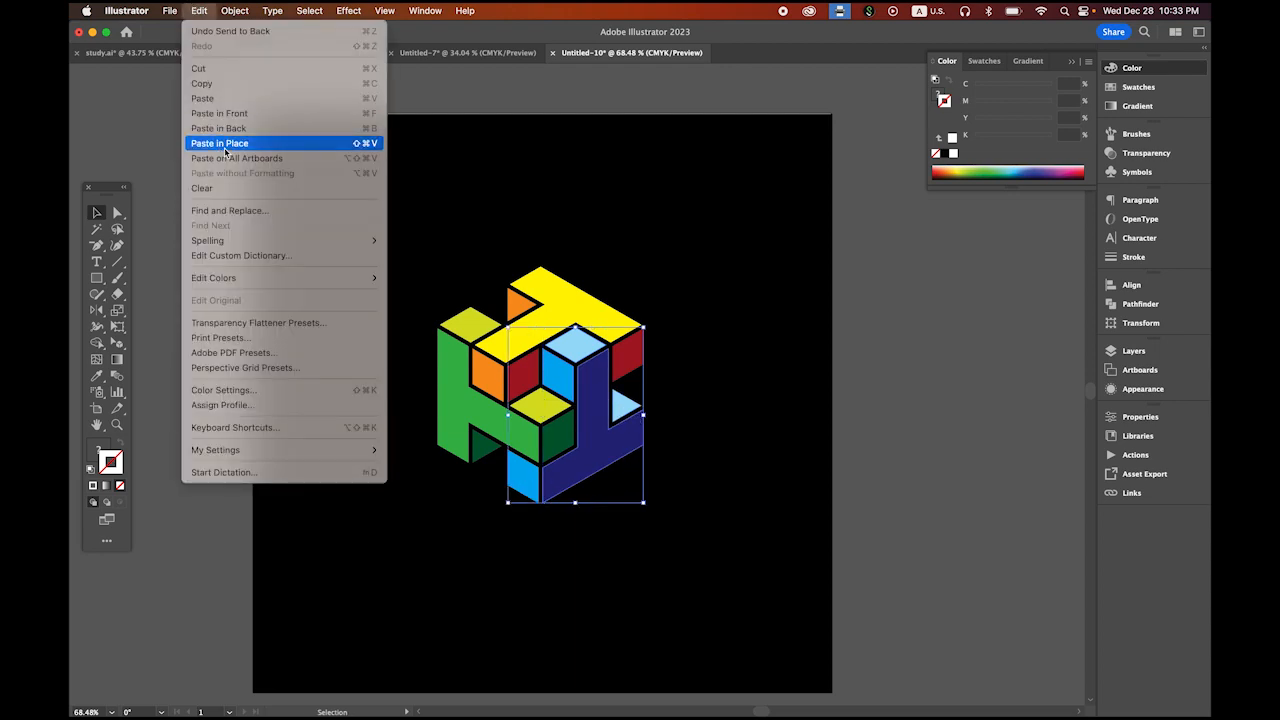
left_click(231, 87)
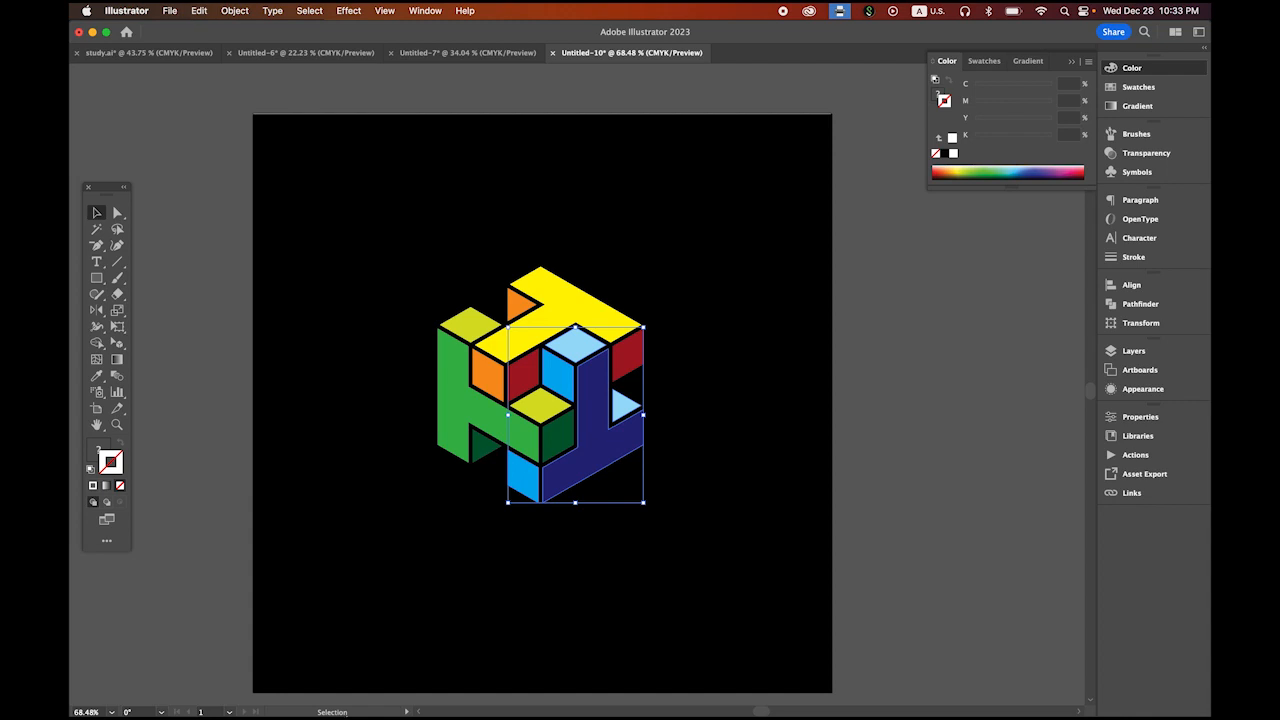
Step: Switch to Animate, paste the blue T block using the AI importer preferences, and move it into the cube at about X 272, Y 190
mouse_move(322, 692)
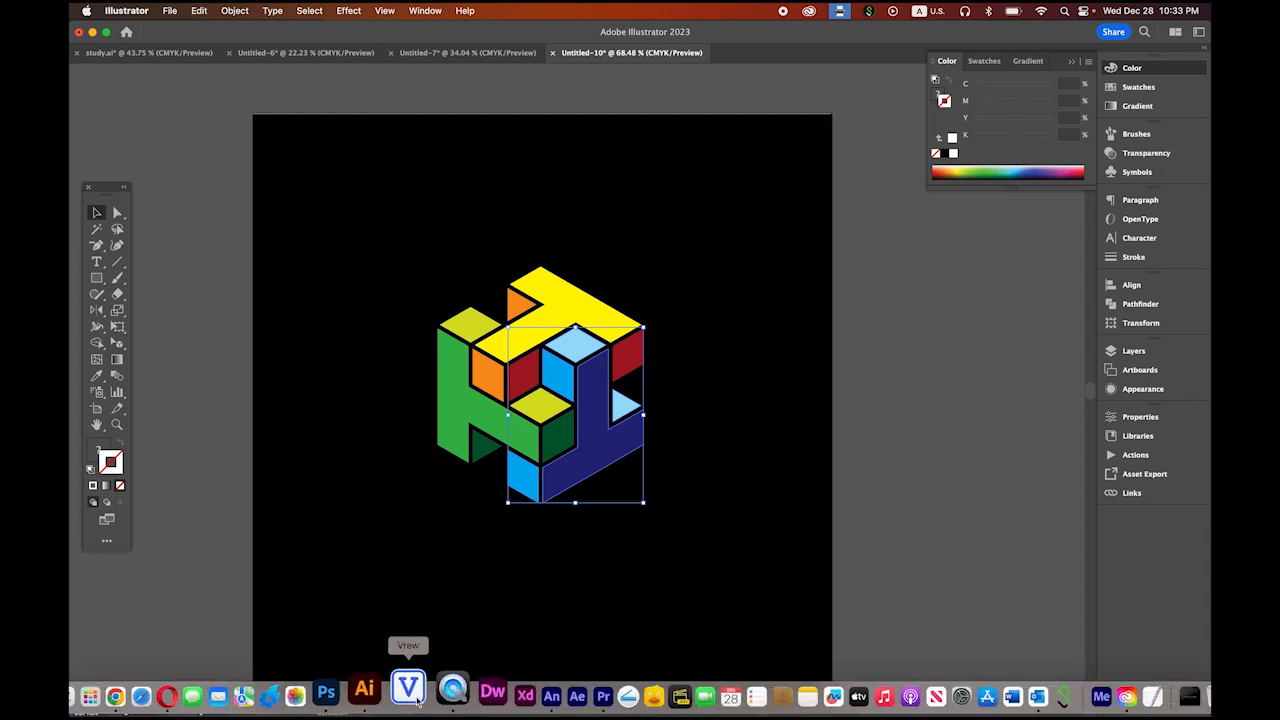
left_click(521, 697)
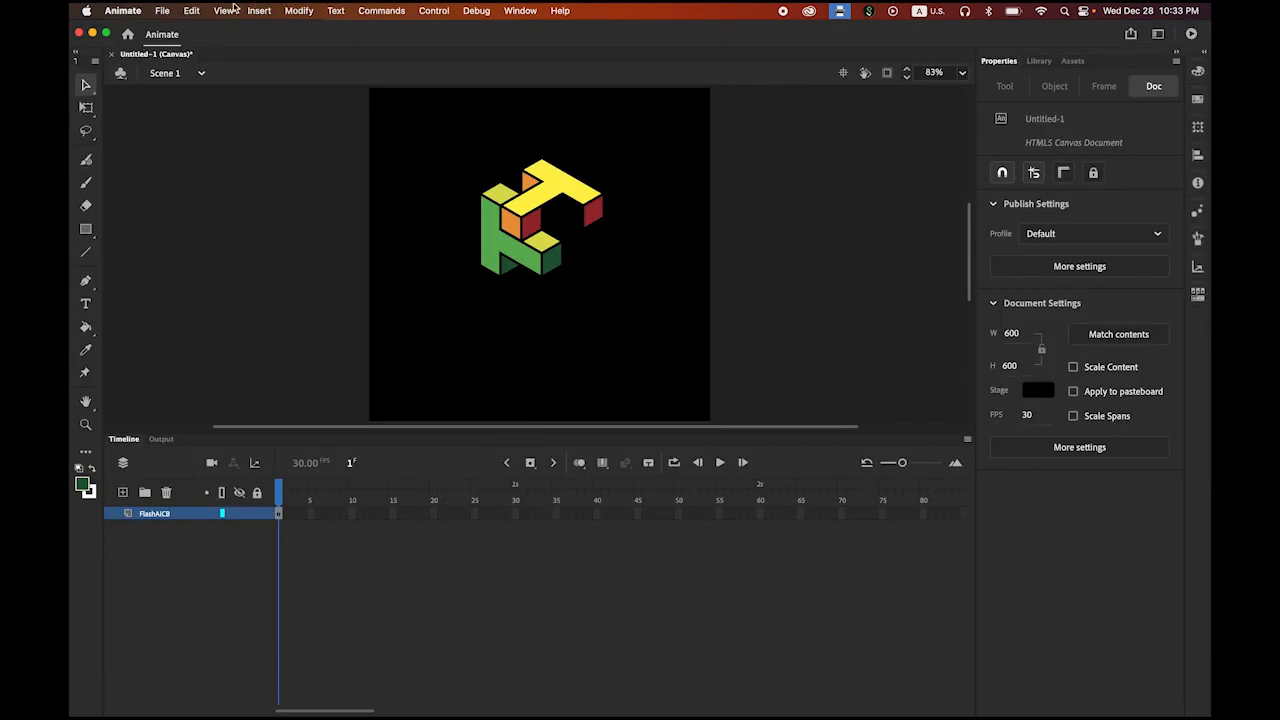
left_click(193, 10)
left_click(212, 97)
left_click(674, 422)
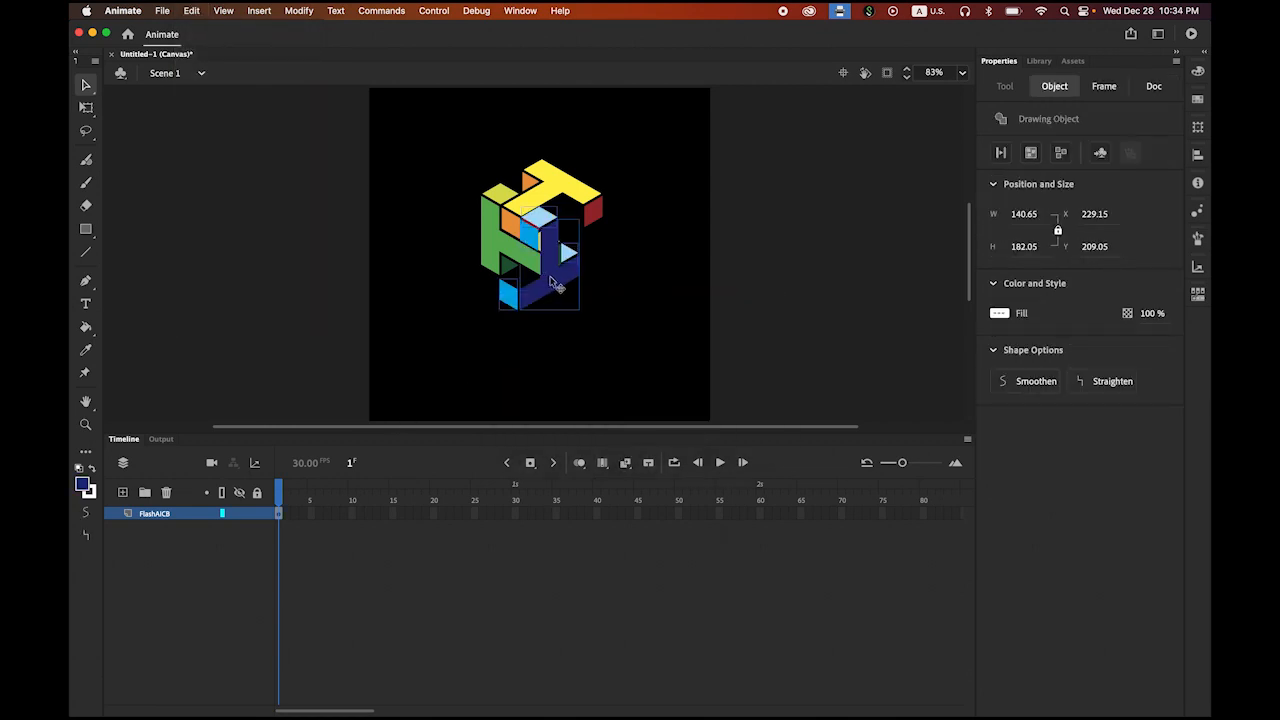
mouse_move(555, 286)
left_mouse_down()
mouse_move(588, 265)
mouse_move(576, 274)
left_mouse_up()
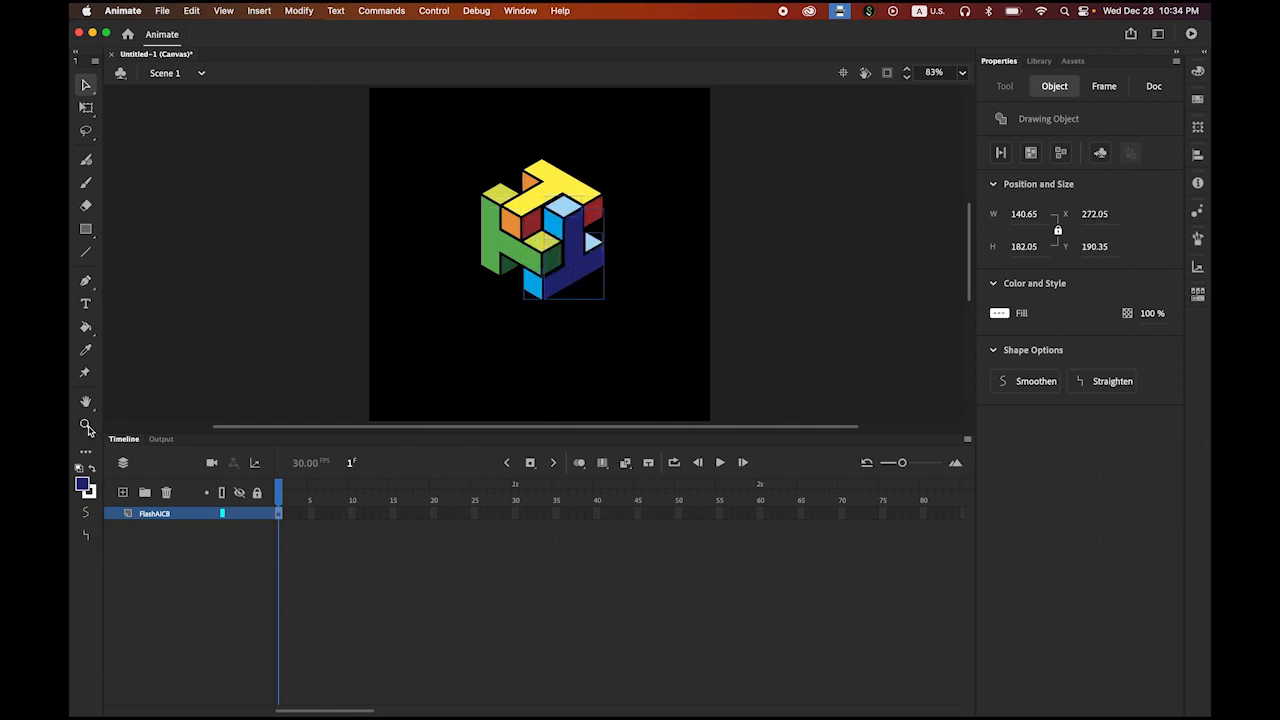
Step: Fine-tune the blue T block's position to about X 270, Y 188.5 so its gaps match the other blocks, and deselect it
left_click(86, 426)
left_click(541, 226)
left_click(617, 277)
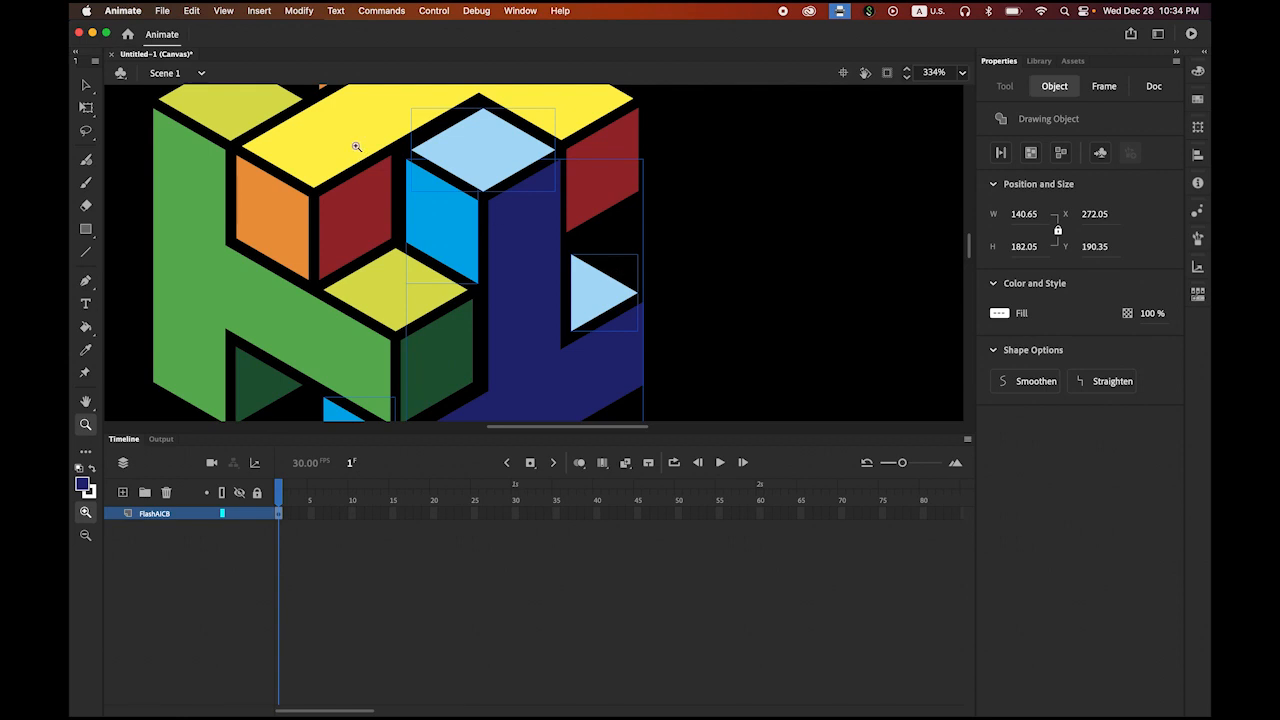
left_click(86, 86)
mouse_move(523, 251)
left_mouse_down()
mouse_move(578, 272)
mouse_move(606, 257)
mouse_move(516, 244)
left_mouse_up()
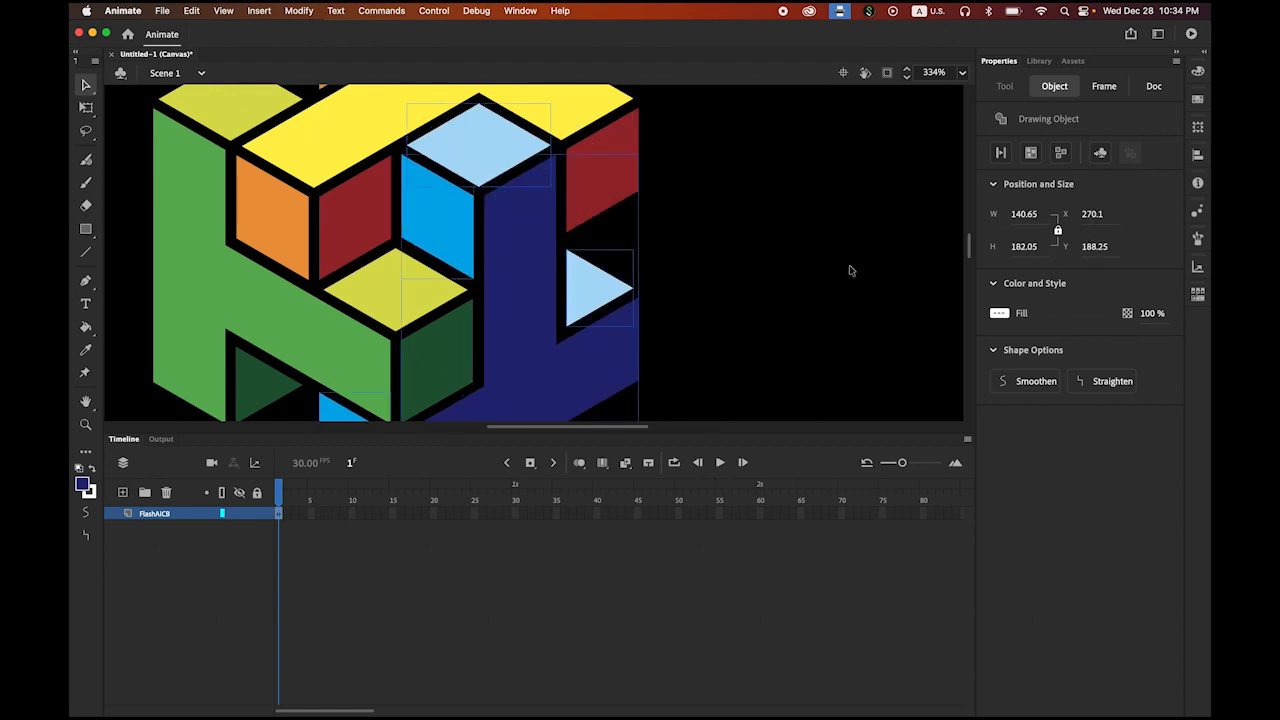
key("Down")
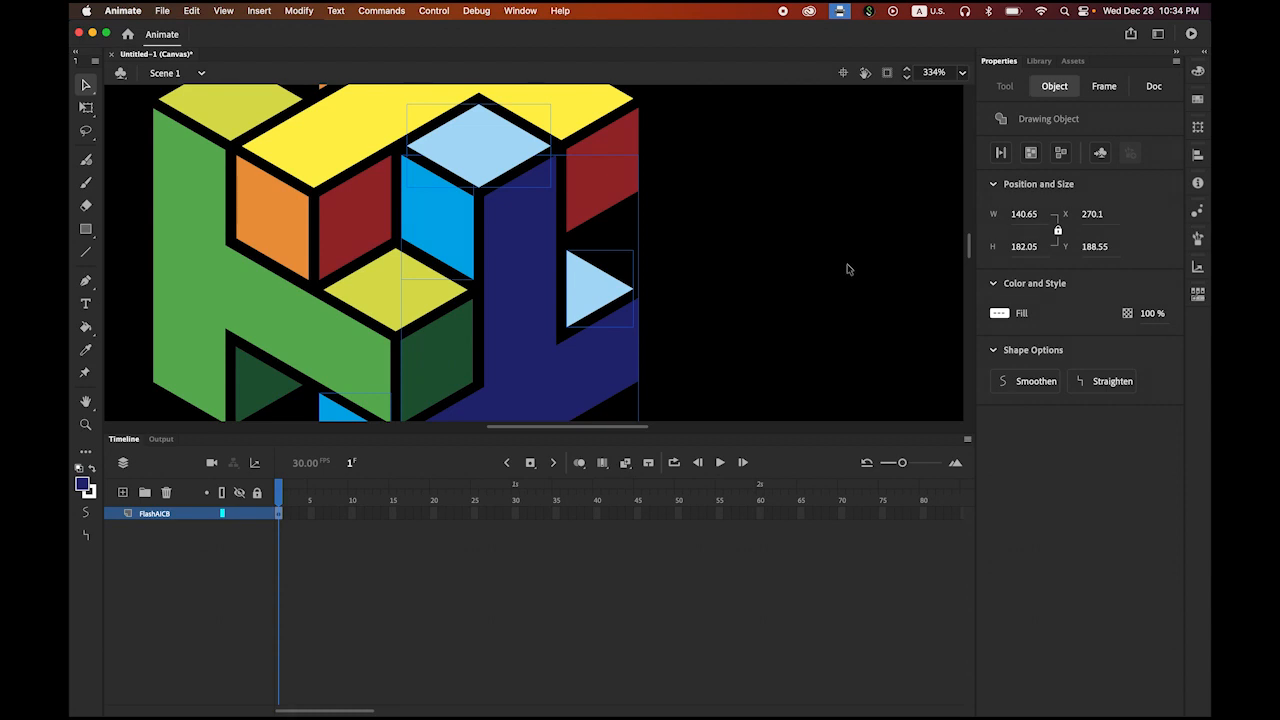
double_click(85, 401)
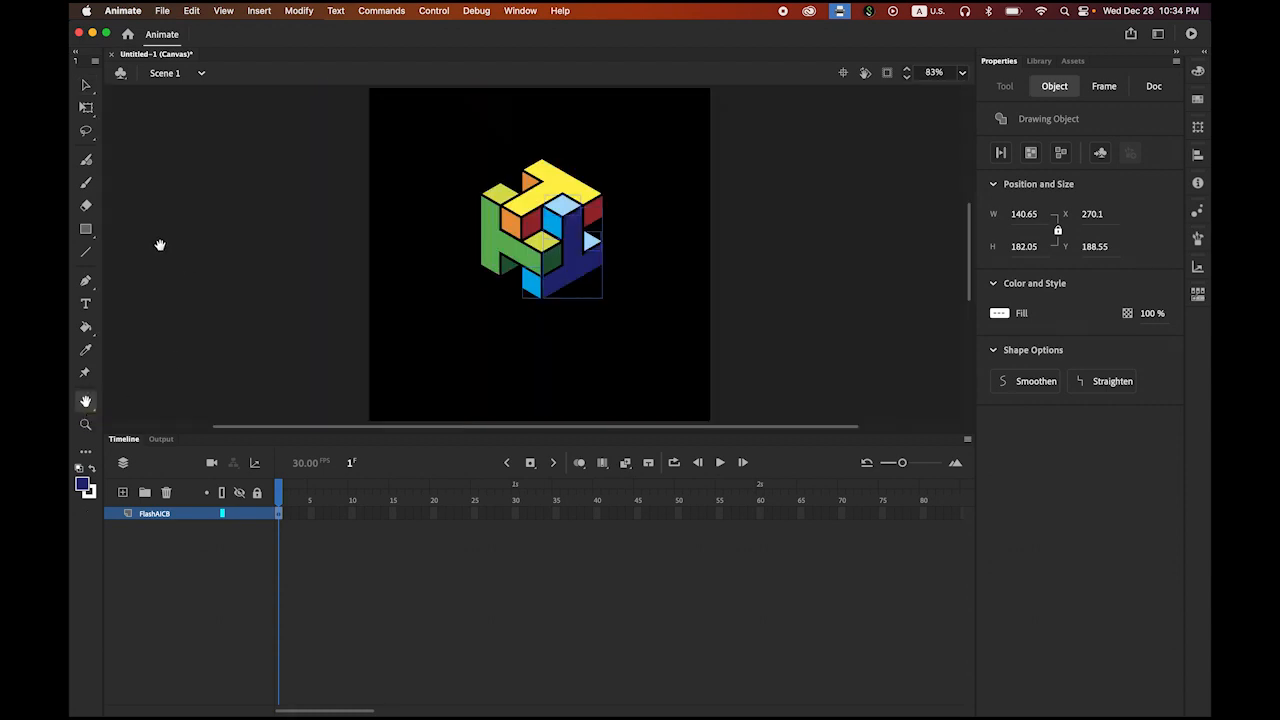
left_click(85, 85)
left_click(279, 187)
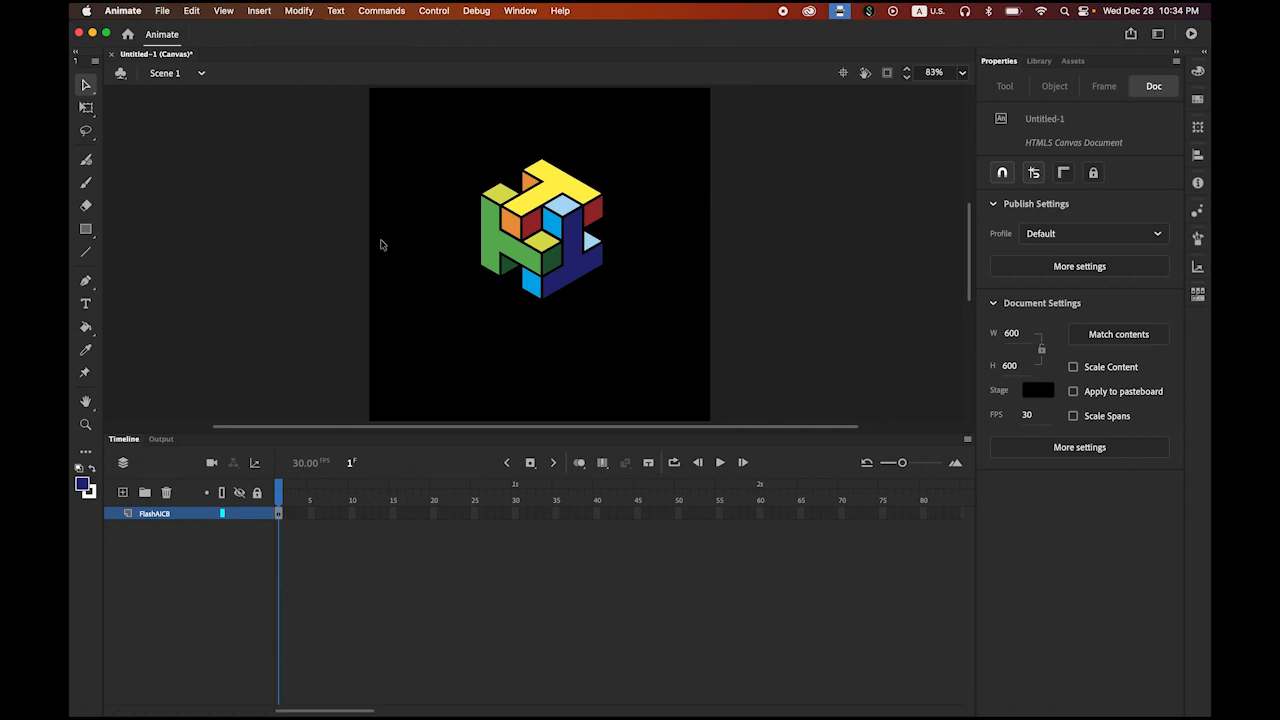
Step: Move the whole cube logo down toward the stage center, to about X 201, Y 156
left_click_drag(450, 148, 736, 404)
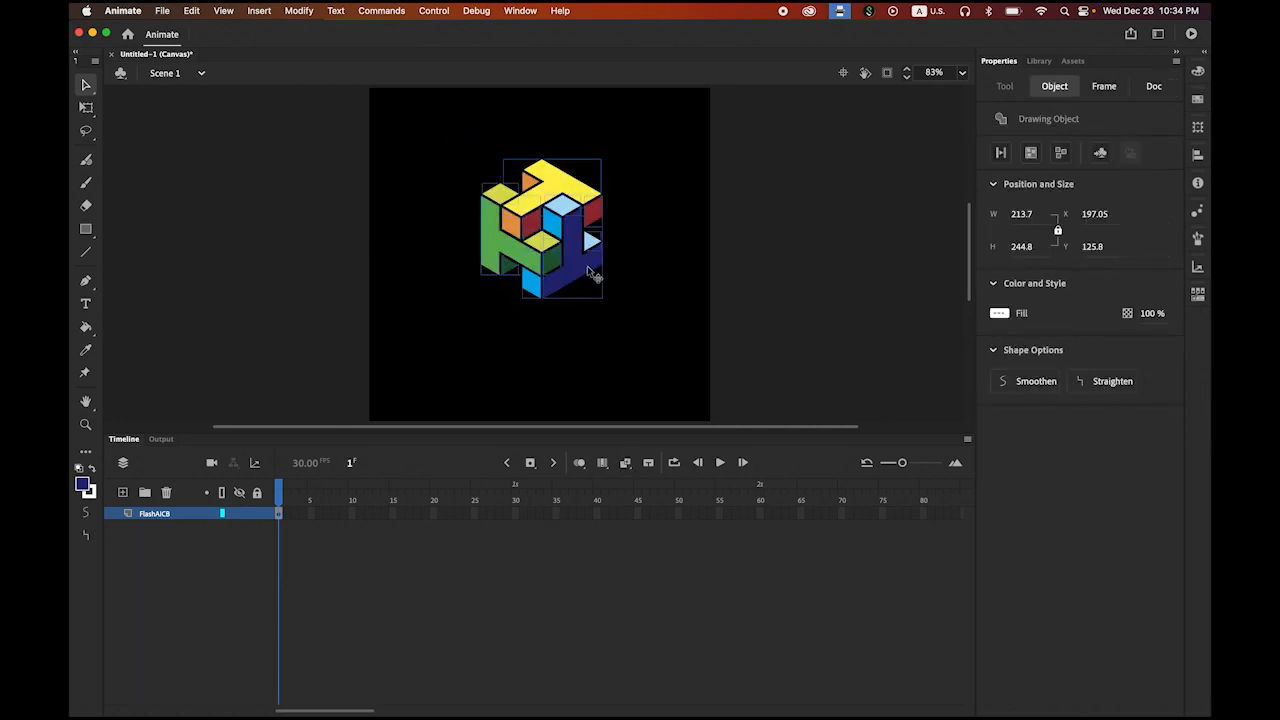
mouse_move(588, 283)
left_mouse_down()
mouse_move(588, 303)
mouse_move(581, 283)
left_mouse_up()
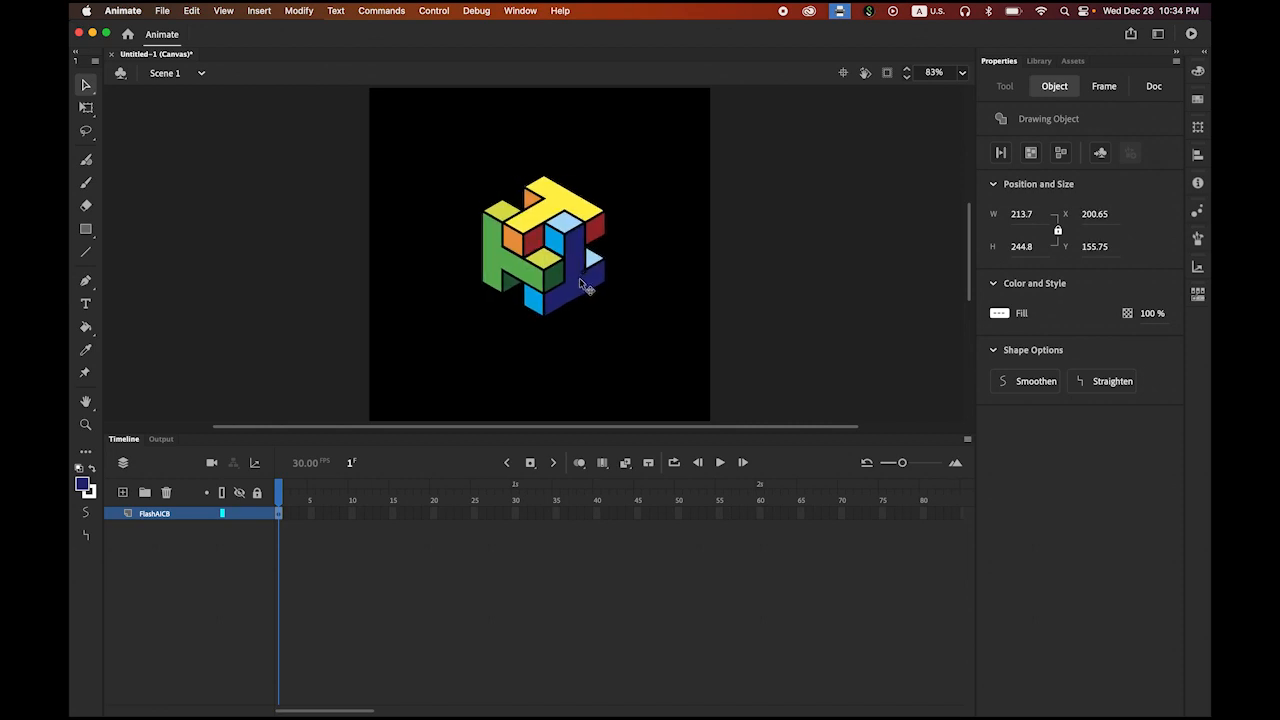
left_click(800, 262)
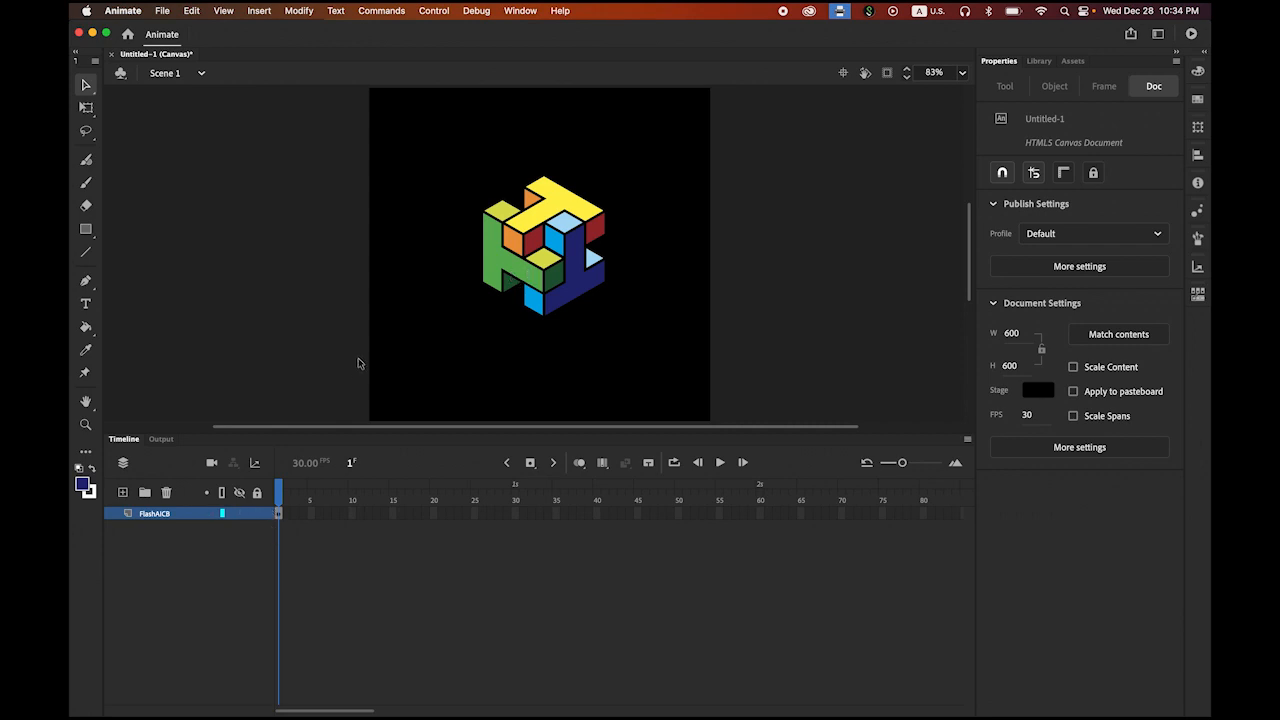
Step: Distribute all shapes of the cube logo to separate timeline layers and deselect them
left_click_drag(430, 141, 676, 356)
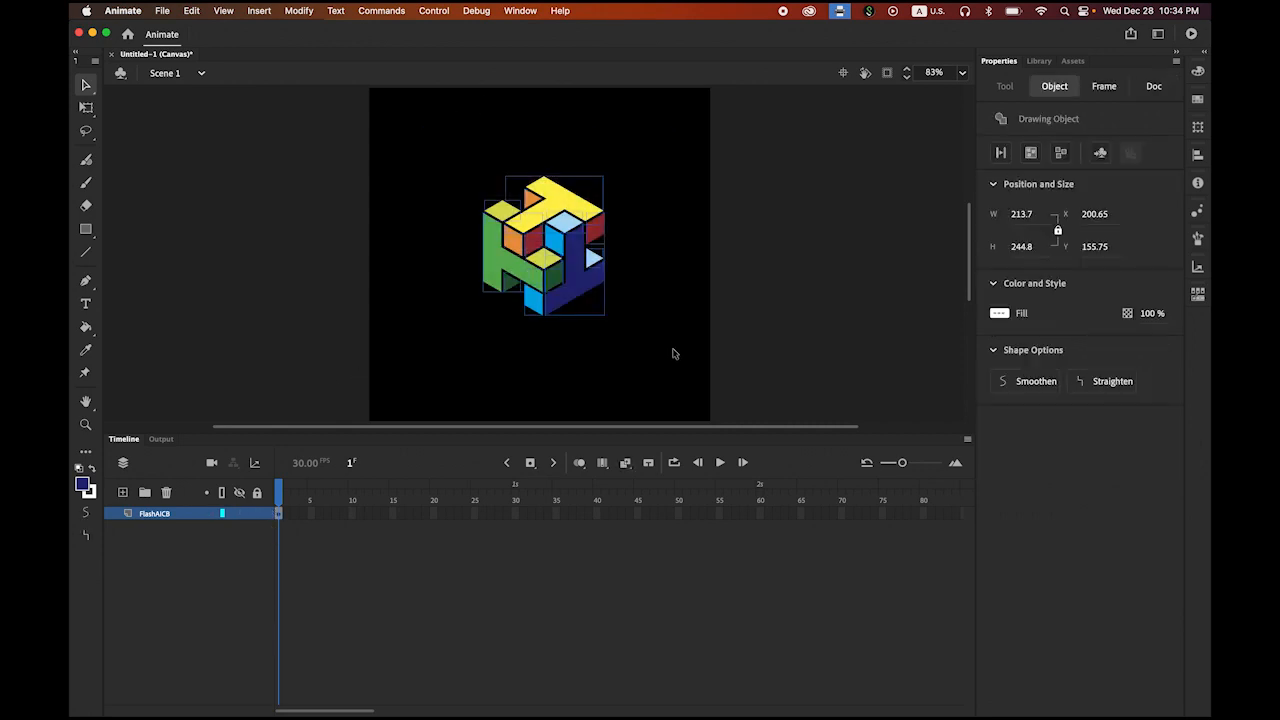
left_click(310, 9)
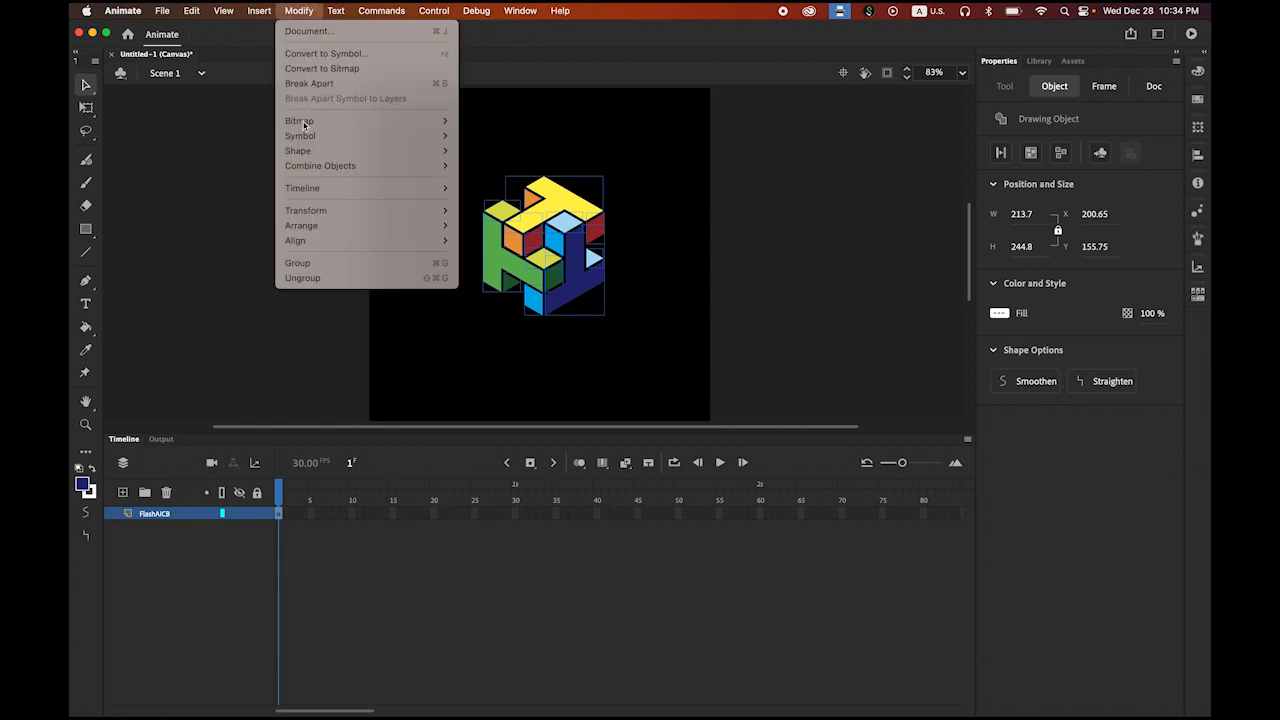
mouse_move(331, 188)
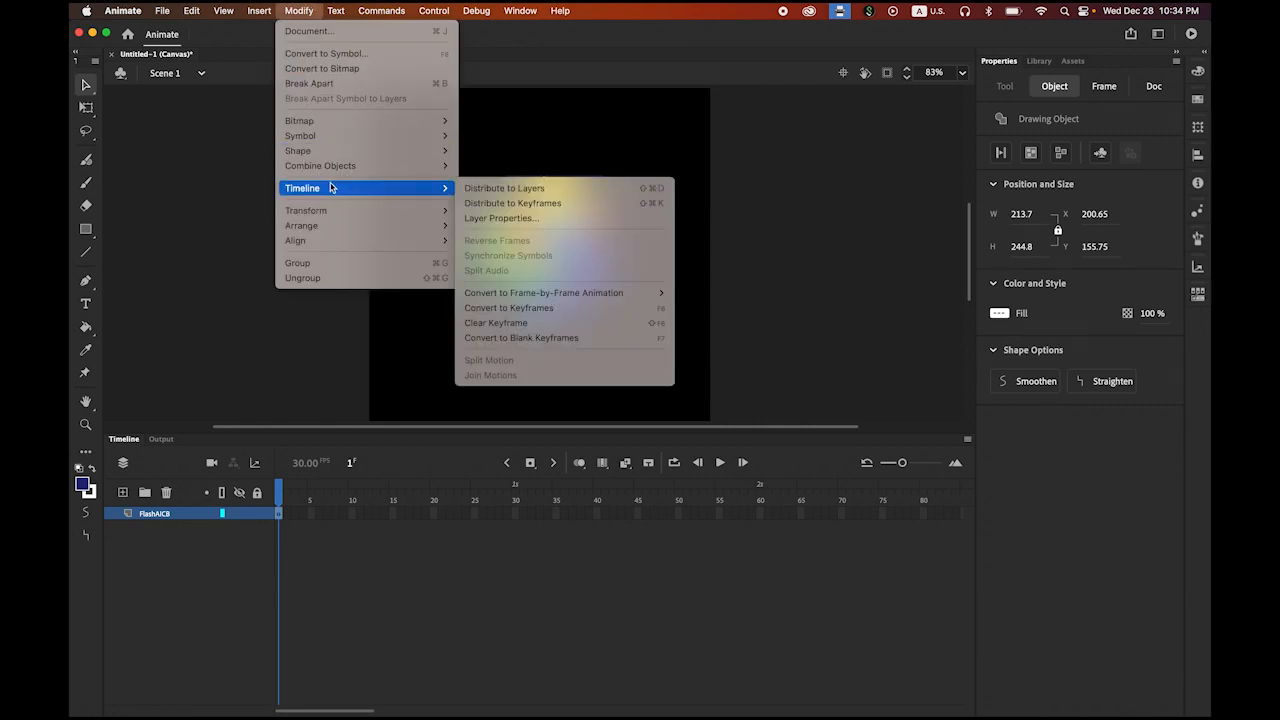
left_click(547, 188)
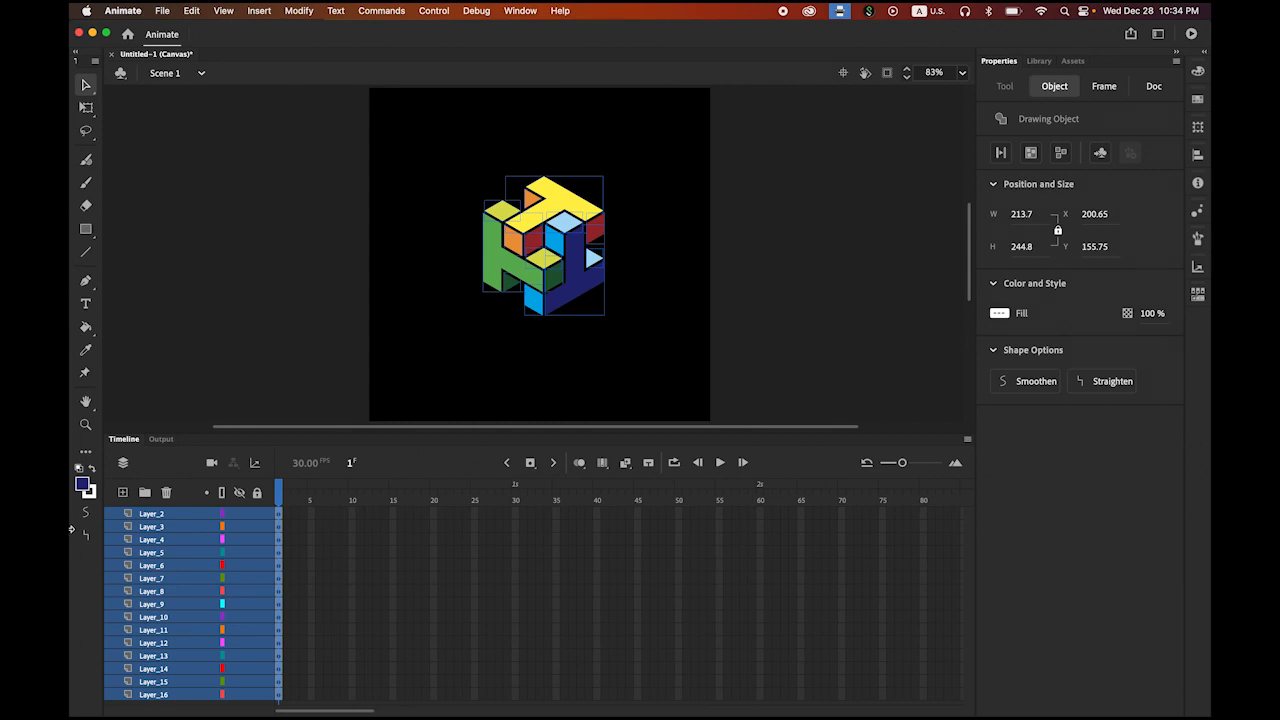
left_click(254, 317)
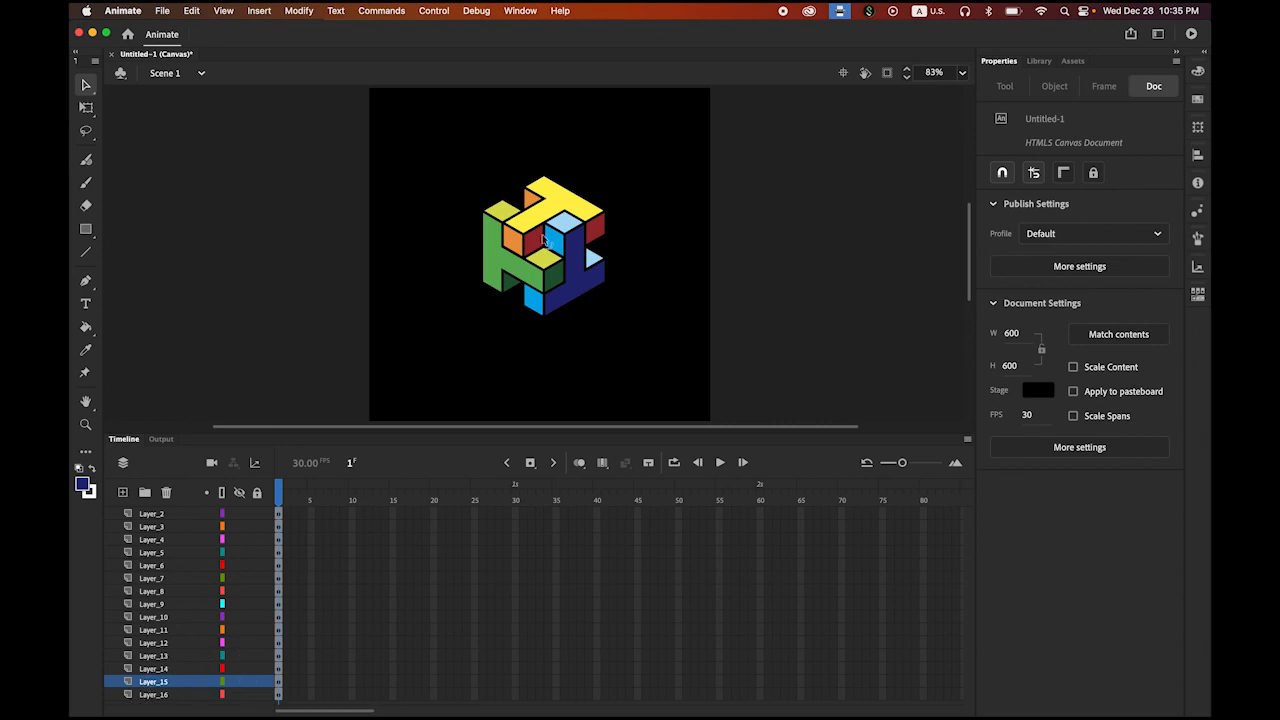
Step: Select the yellow, orange and red faces of the yellow T block to check which timeline layers hold them, and deselect
left_click(538, 203)
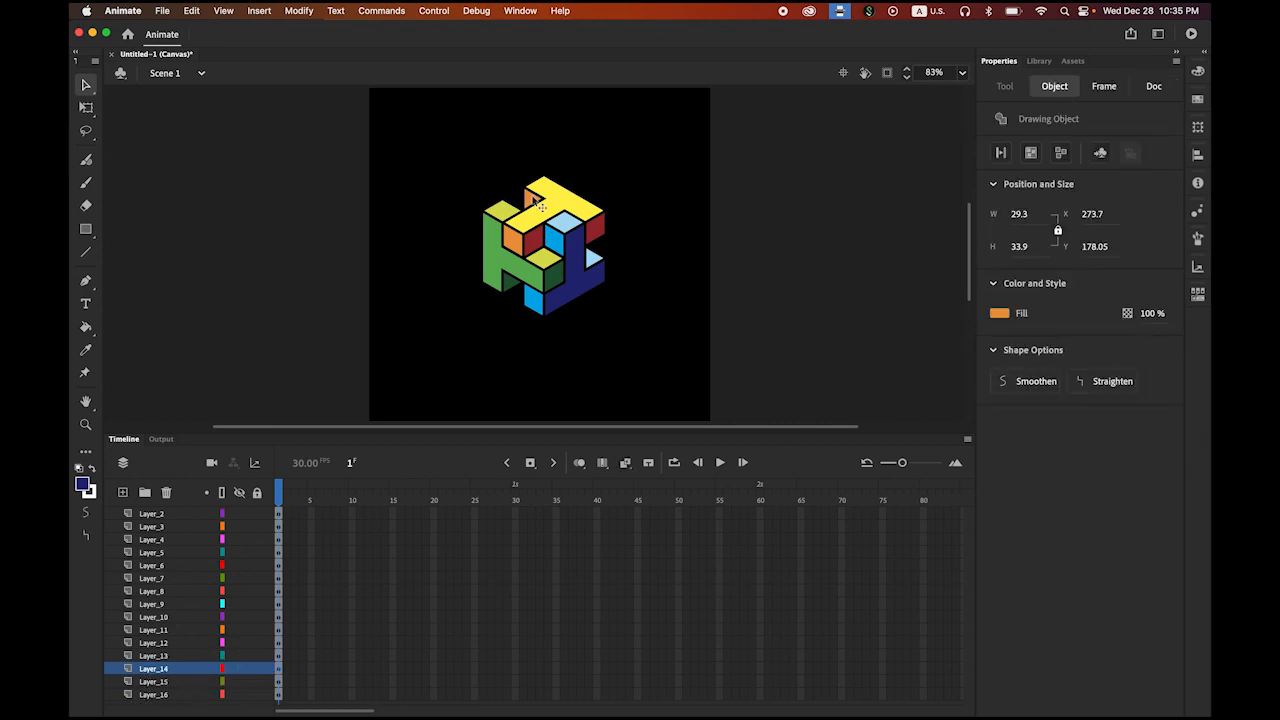
left_click(563, 206)
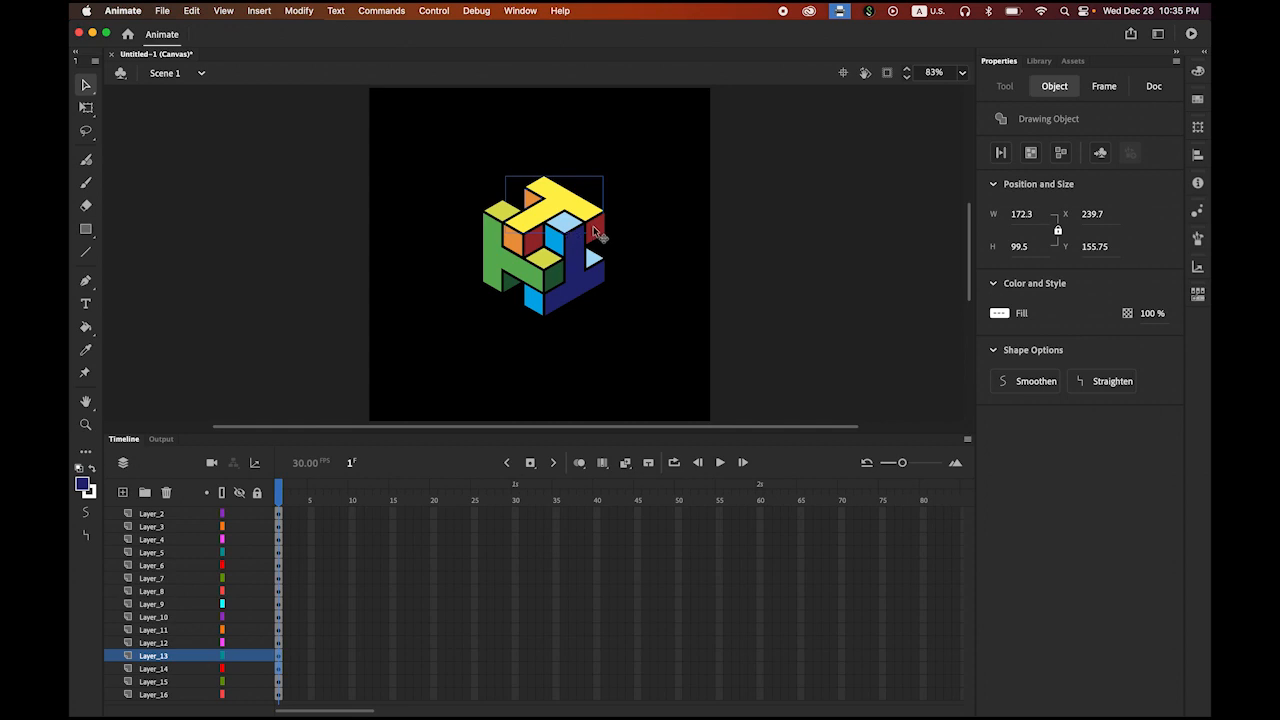
left_click(588, 240)
left_click(534, 252)
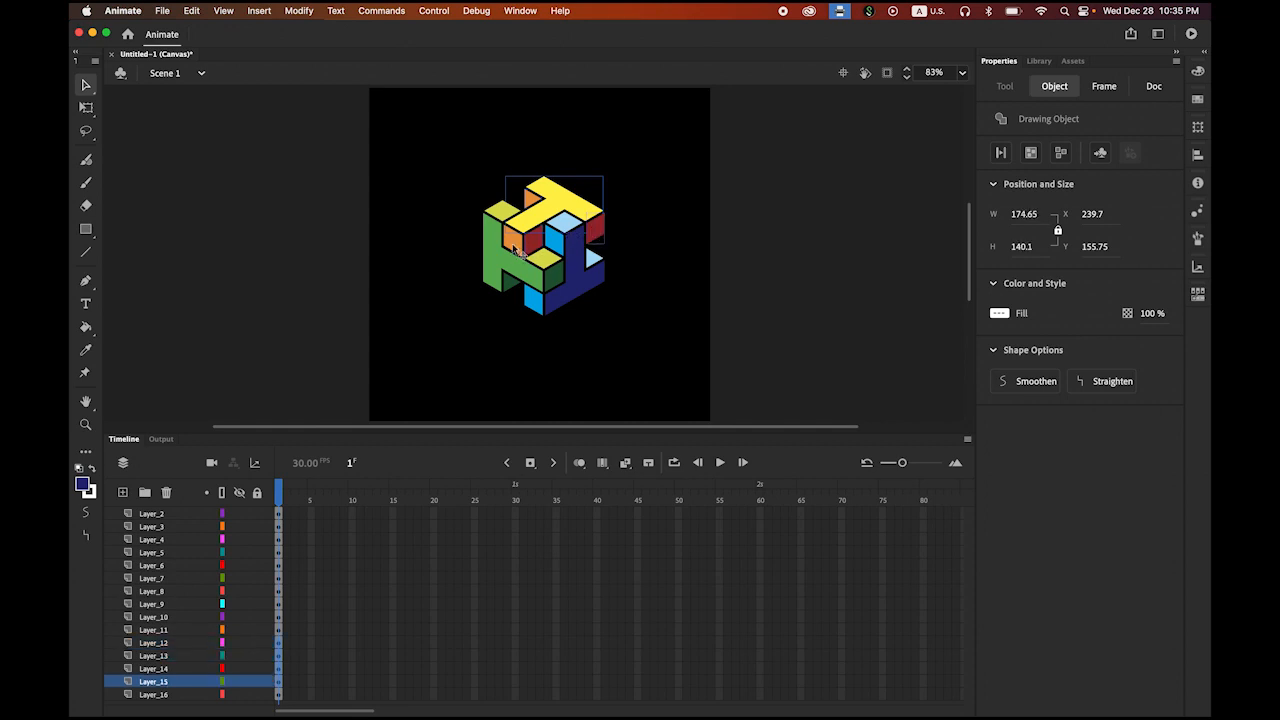
left_click(518, 252)
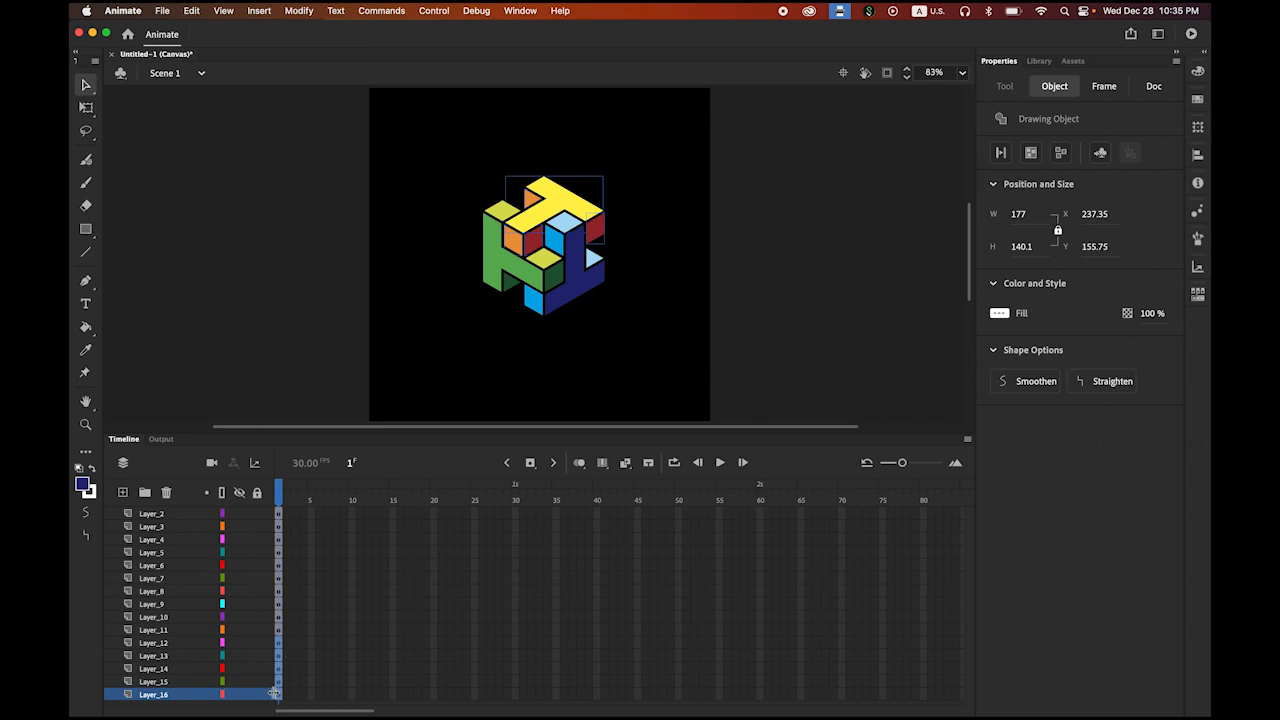
left_click(334, 305)
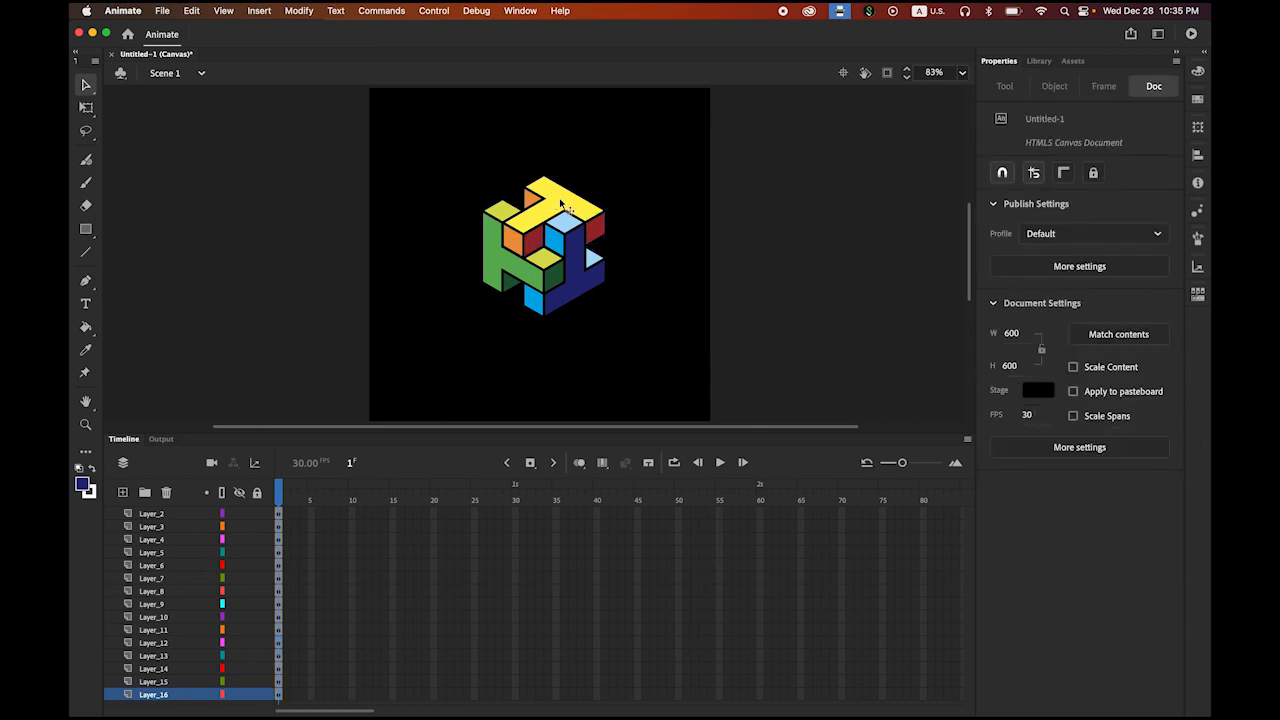
Step: Move the yellow T face's layer (Layer_13) directly above Layer_12 and rename it rT
left_click(562, 205)
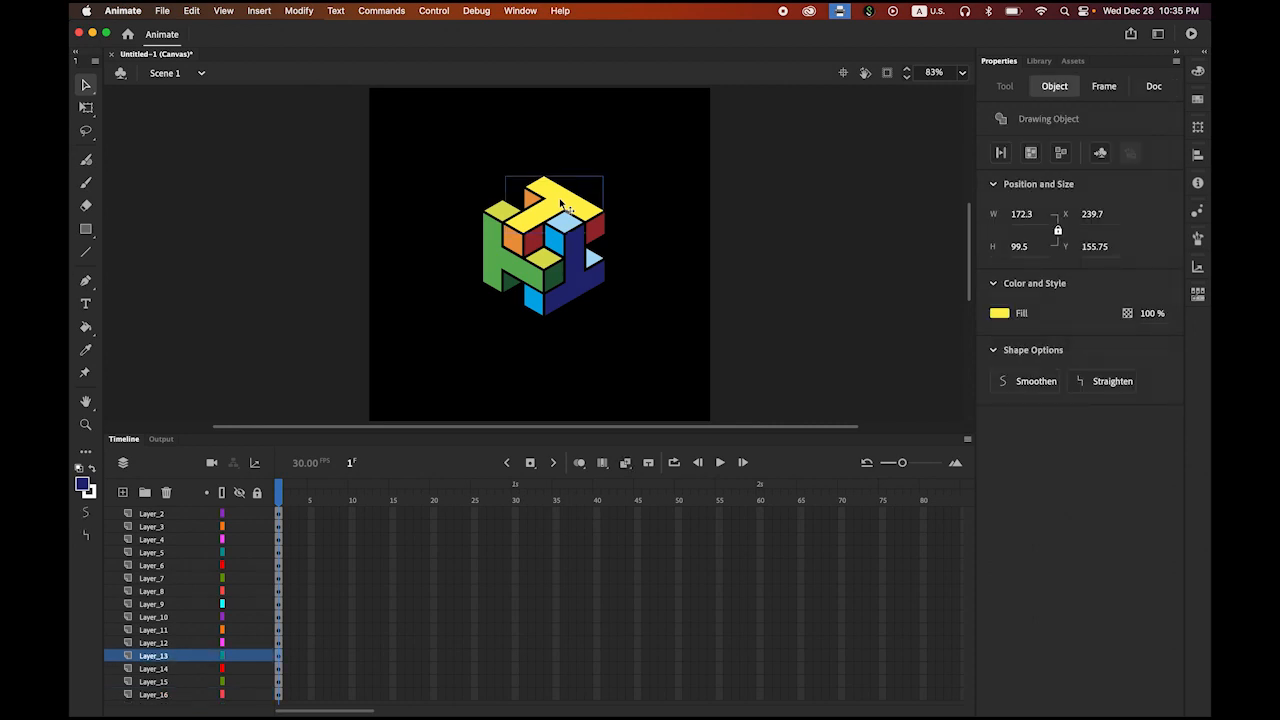
left_click(165, 656)
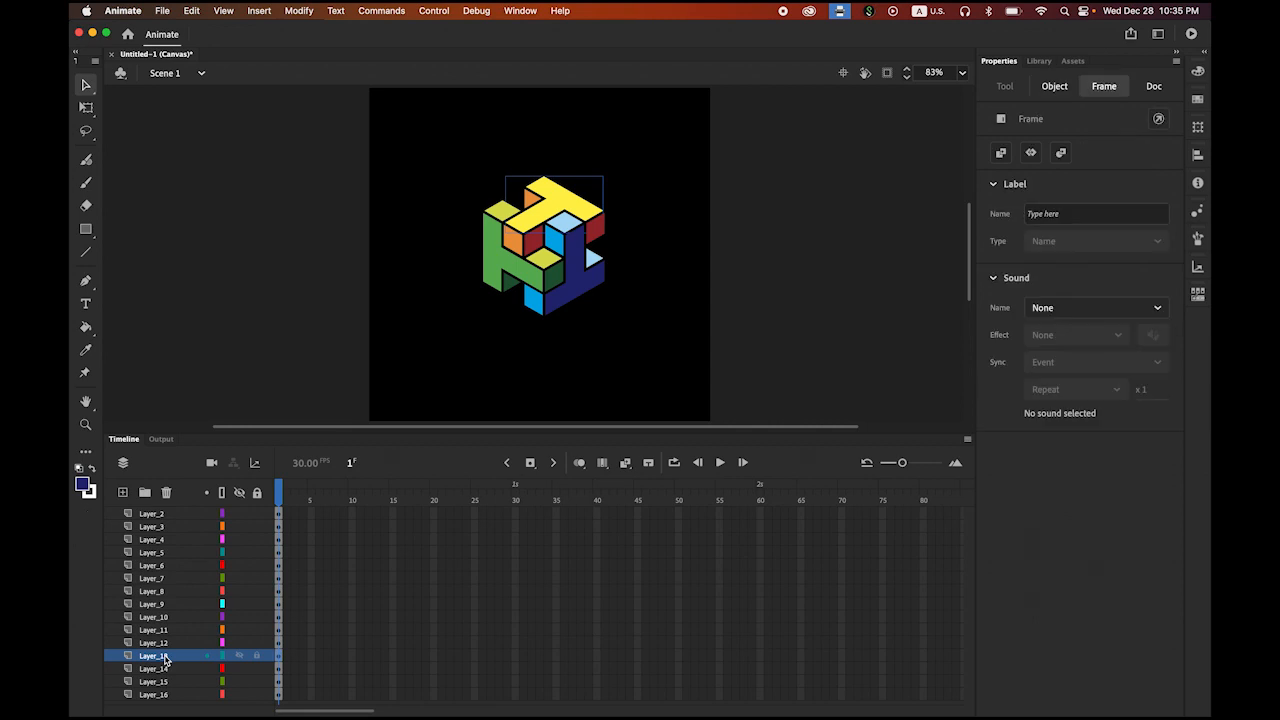
left_click_drag(165, 657, 170, 640)
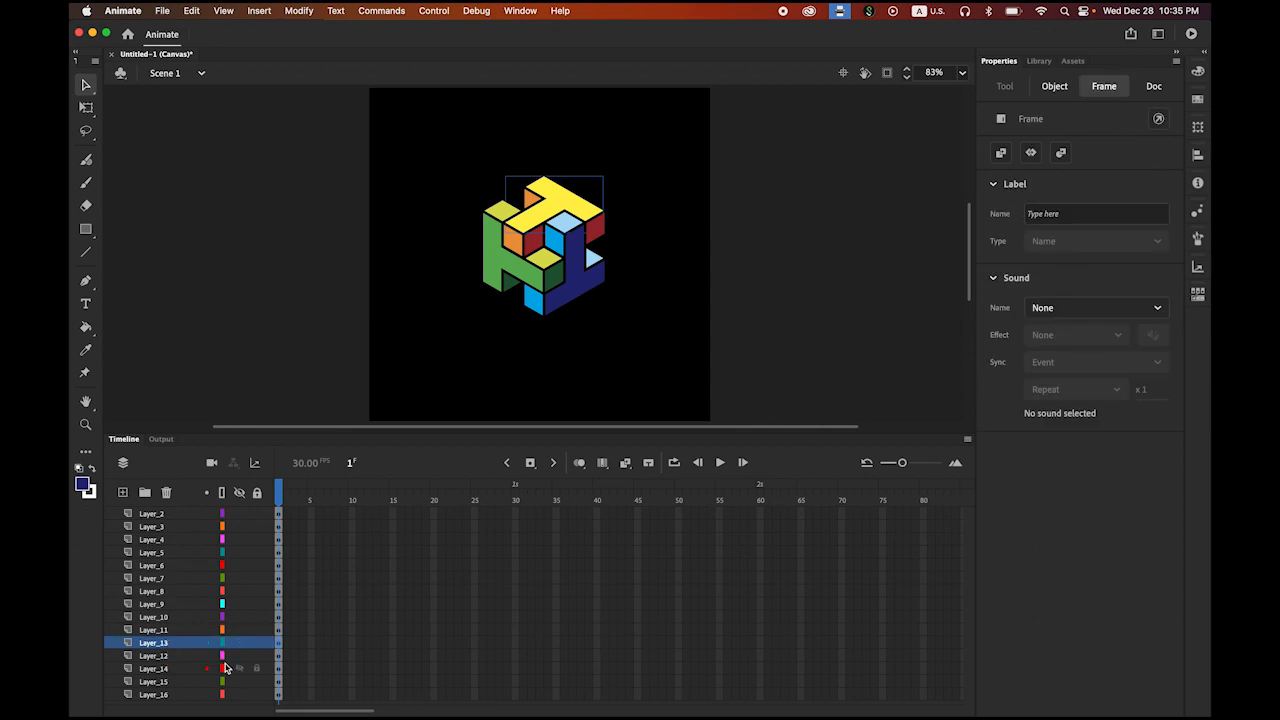
double_click(148, 648)
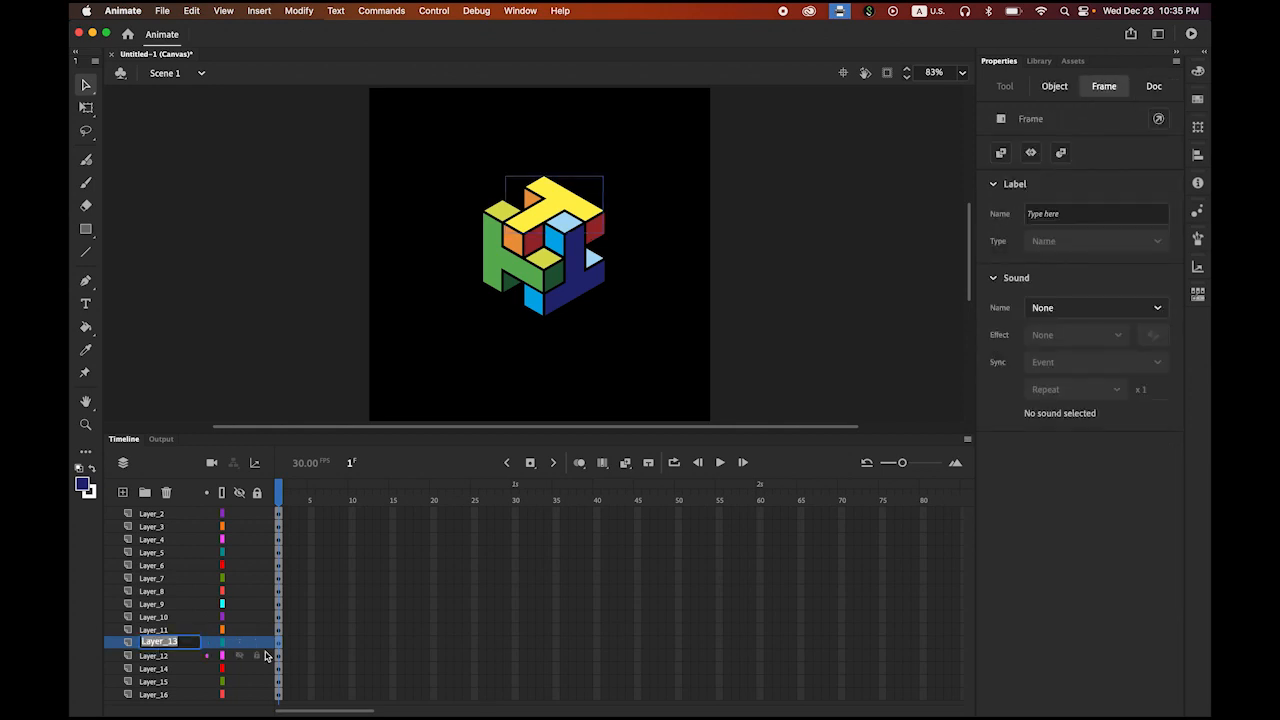
type("t")
Step: Rename the two layers below rT, Layer_12 and Layer_14, as r1 and r2
left_click(156, 658)
double_click(156, 659)
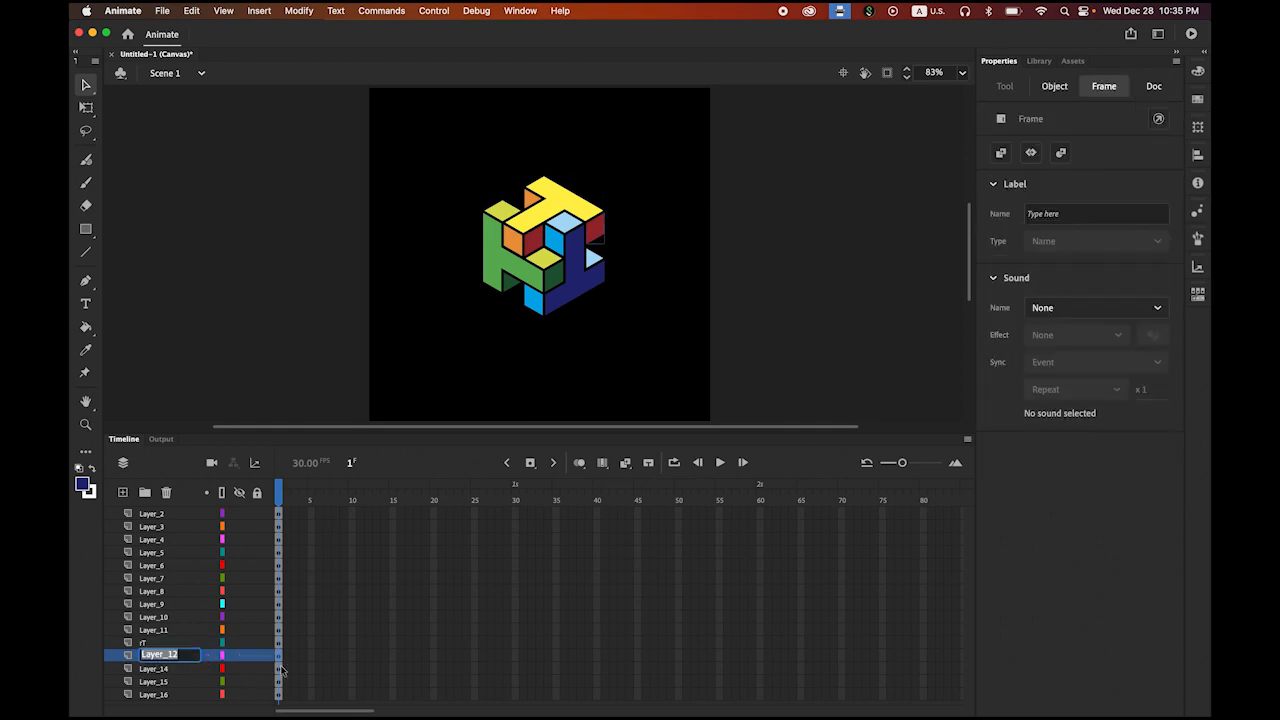
type("r1")
left_click(193, 672)
double_click(193, 673)
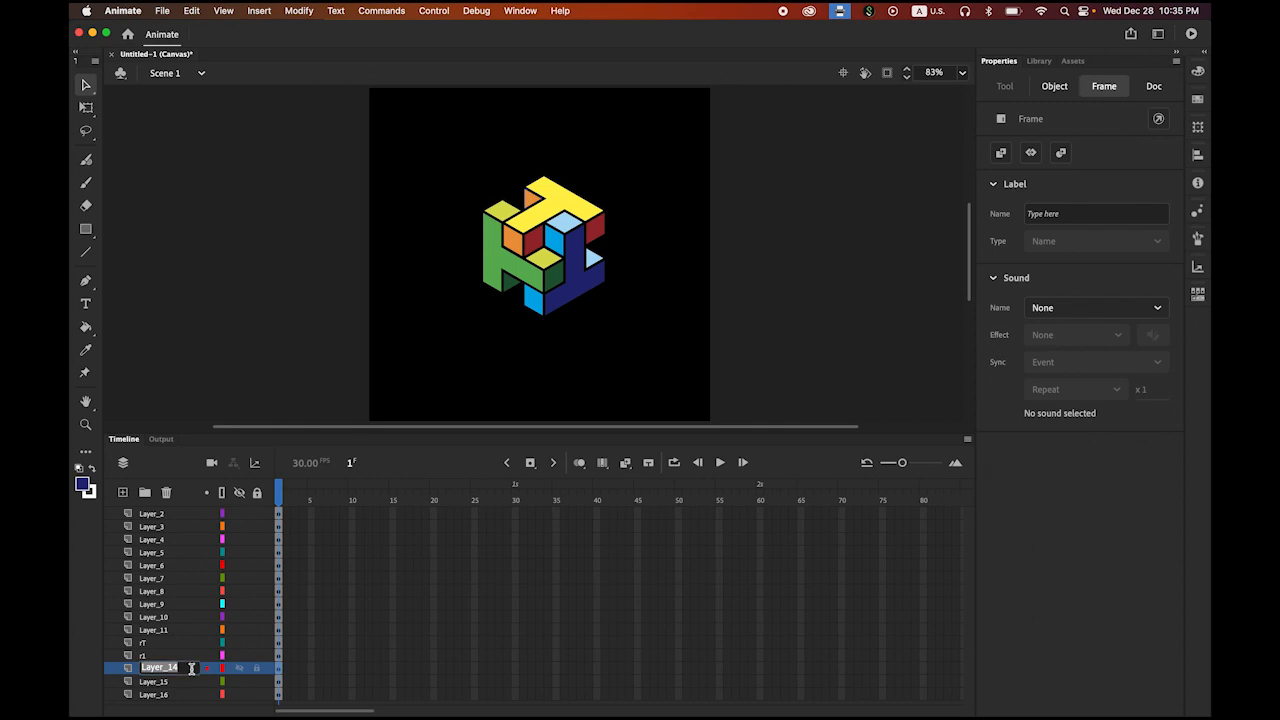
type("r2")
key("Return")
Step: Rename Layer_15 as r3 and Layer_16 as r4, and clear the stage selection
left_click(146, 684)
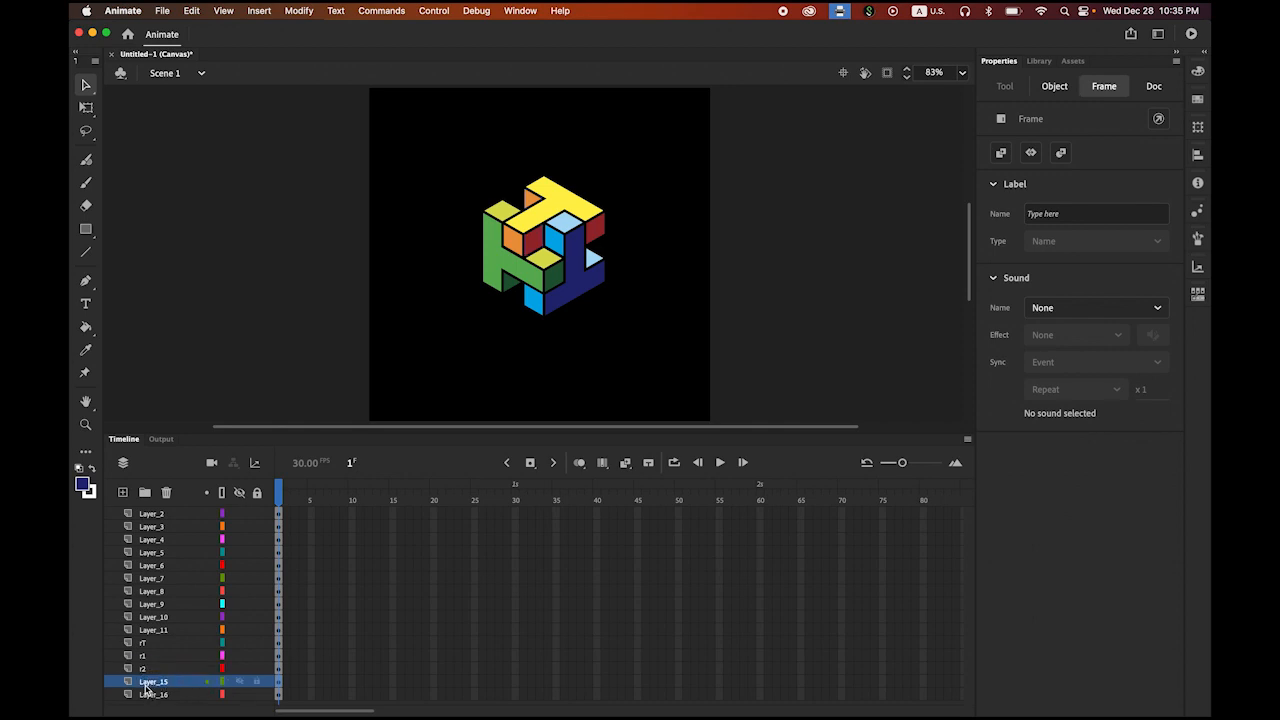
double_click(146, 684)
type("r3")
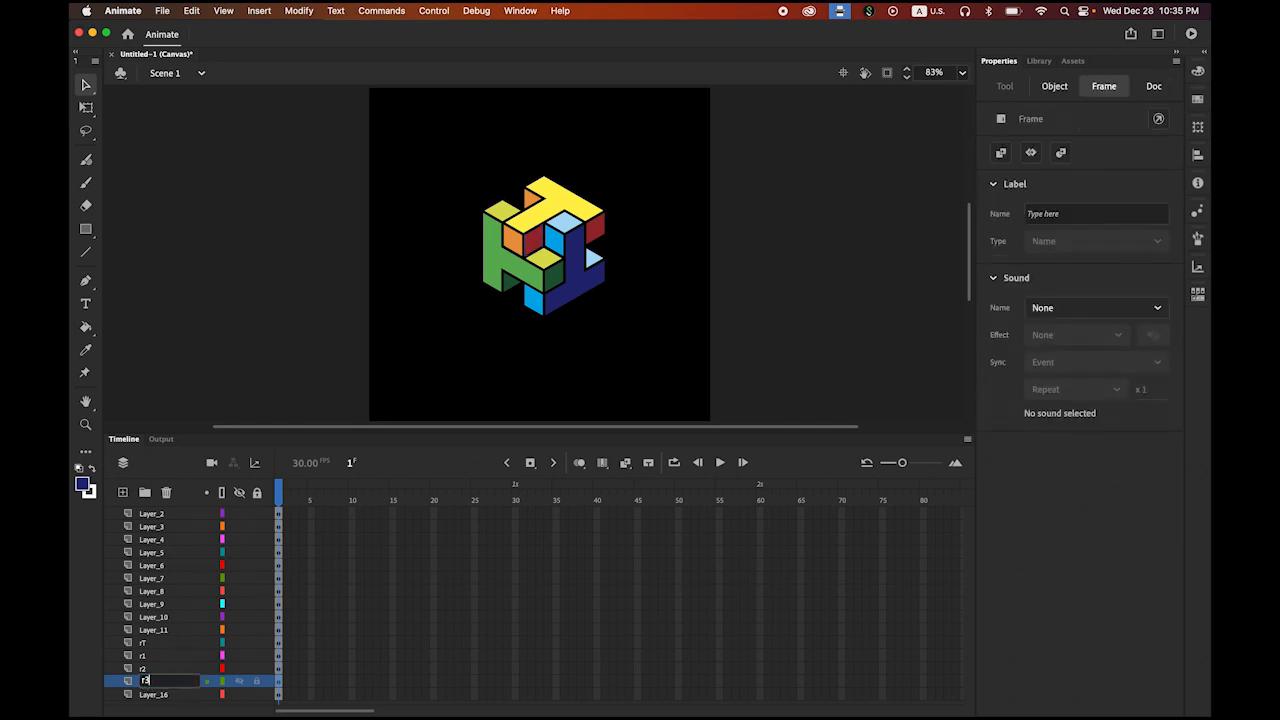
key("Return")
left_click(152, 696)
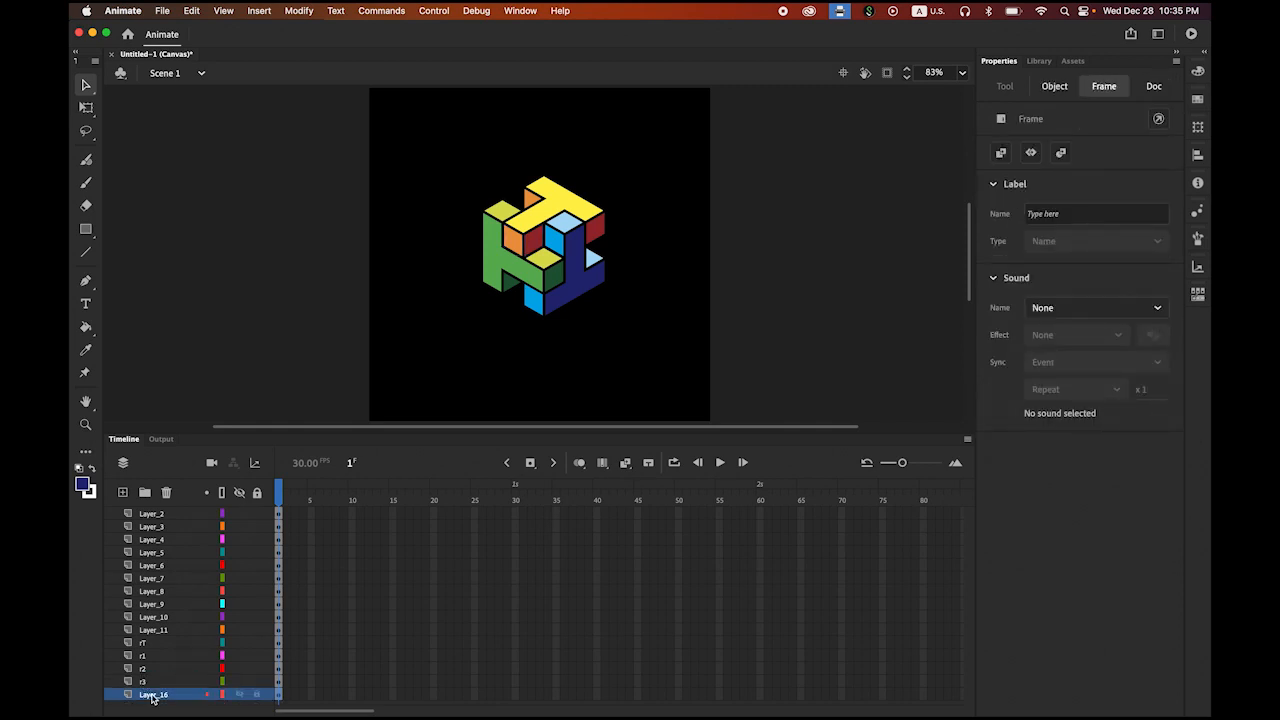
double_click(152, 695)
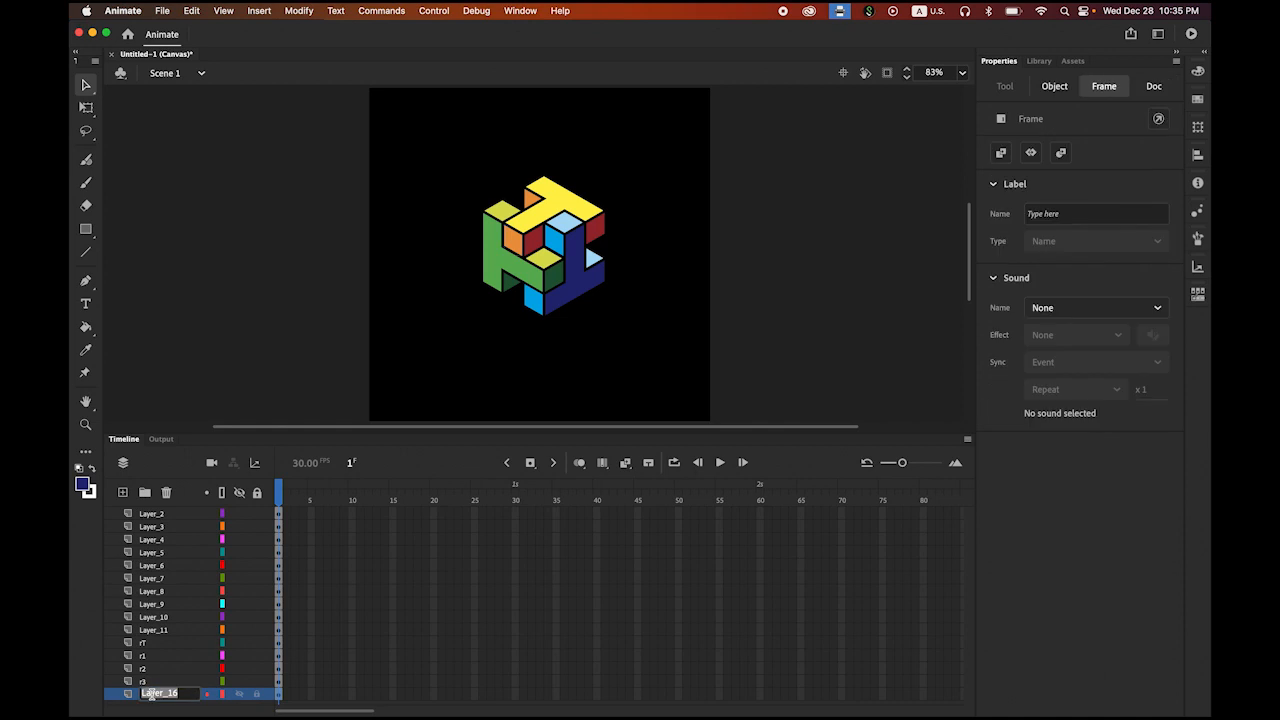
type("r4")
key("Return")
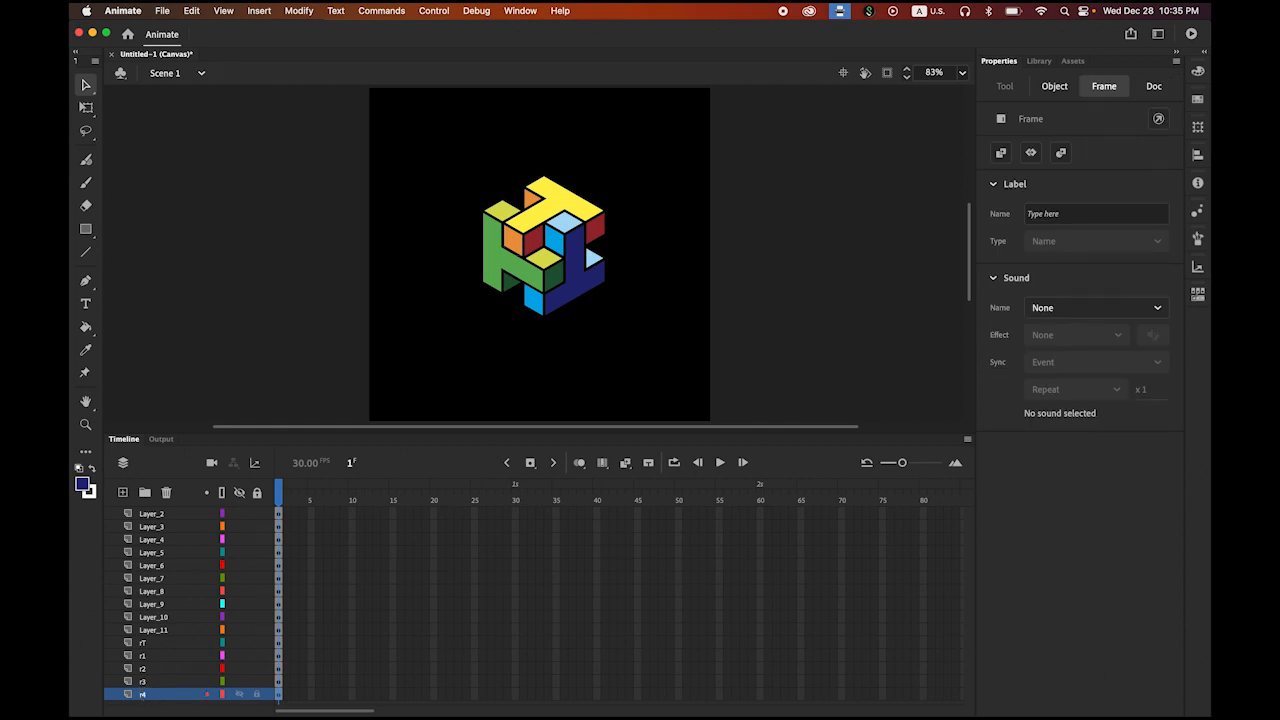
left_click(209, 314)
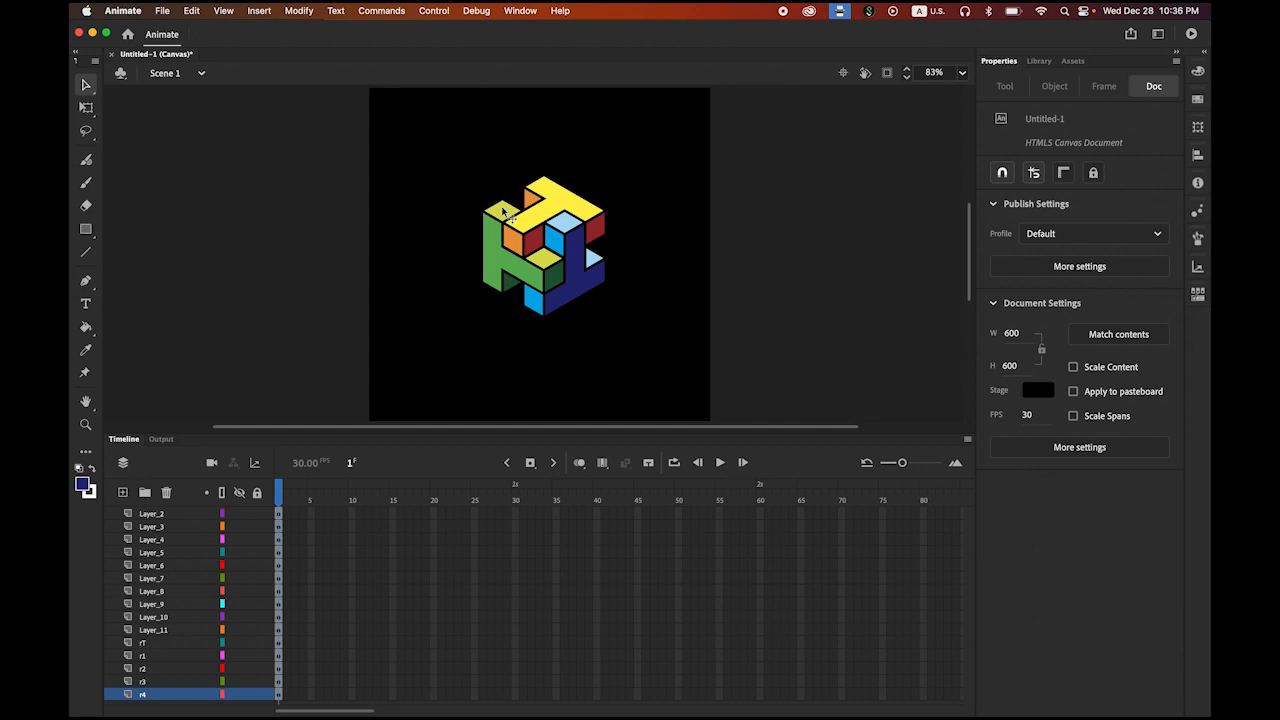
Step: Select the faces of the green T block to check which timeline layers hold them, and deselect
left_click(505, 213)
left_click(502, 248)
left_click(550, 270)
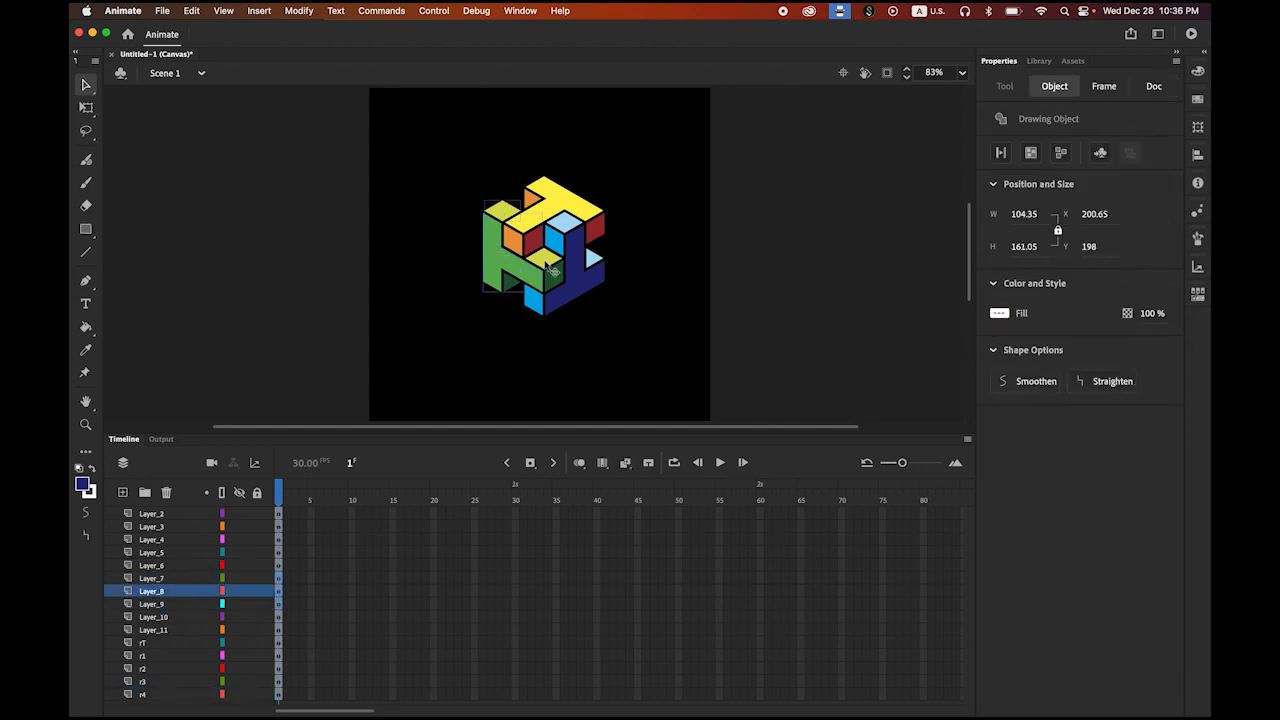
left_click(556, 285)
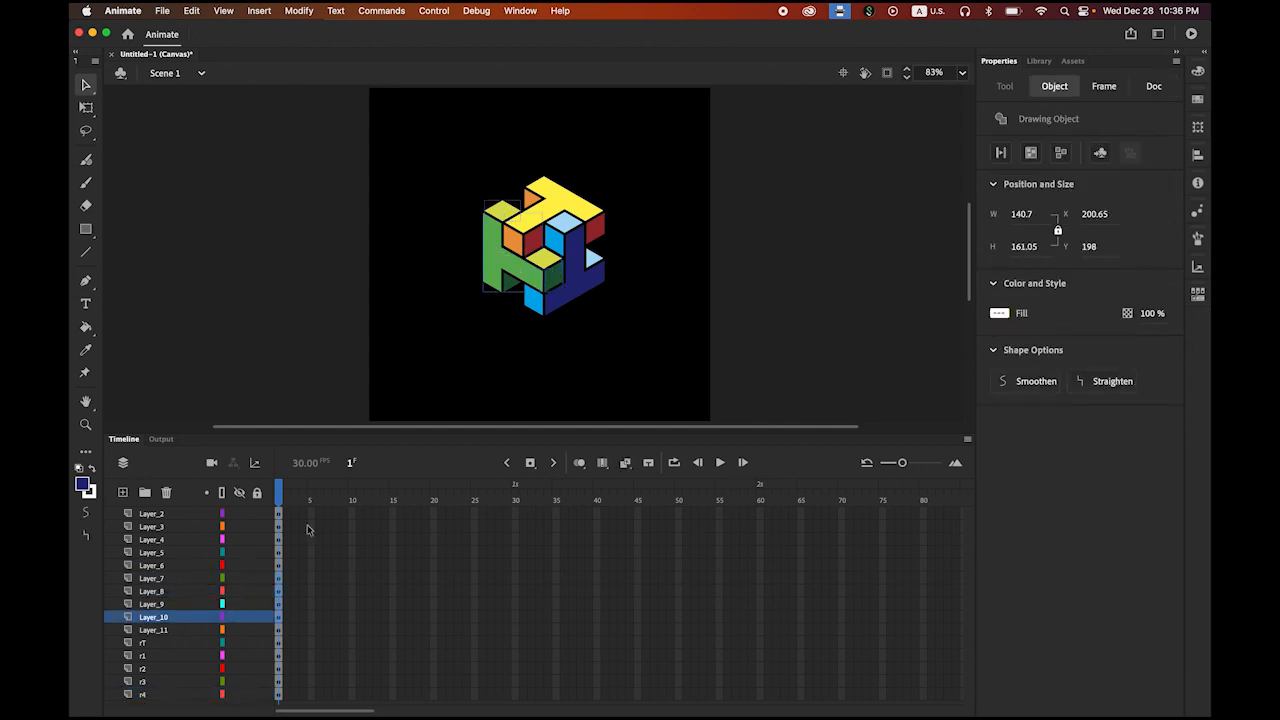
left_click(515, 292)
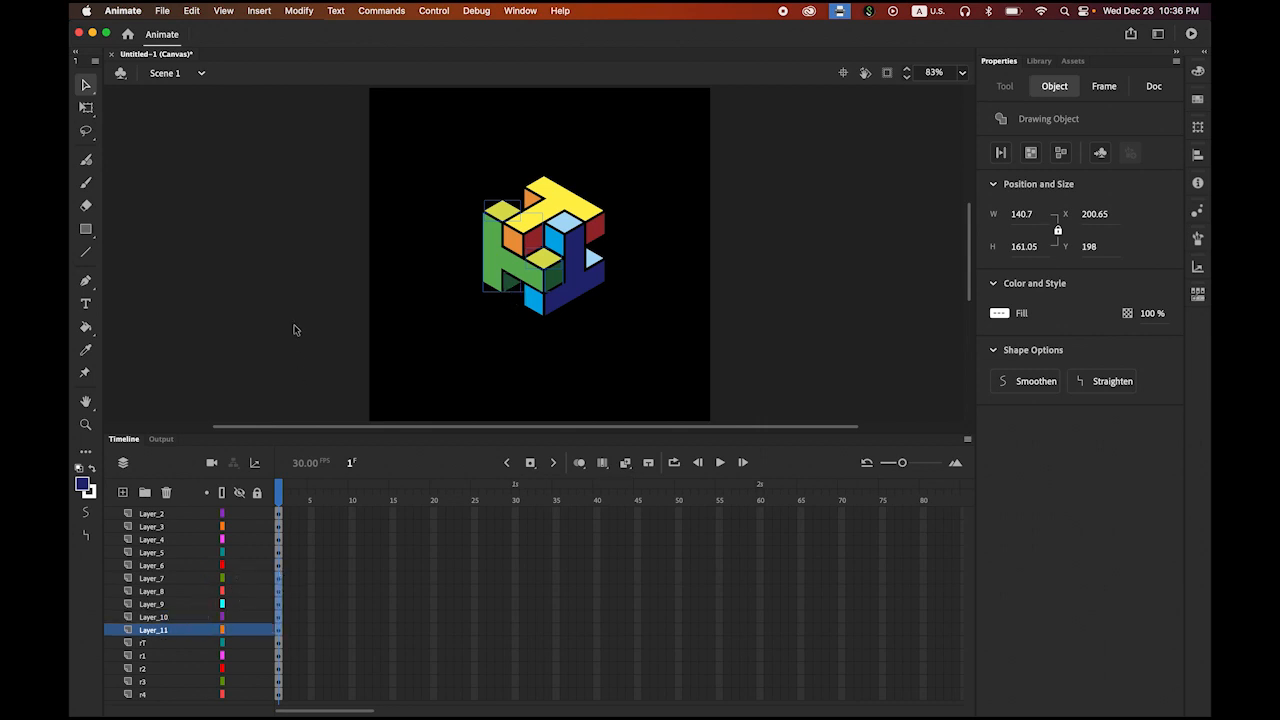
left_click(160, 579)
left_click(284, 358)
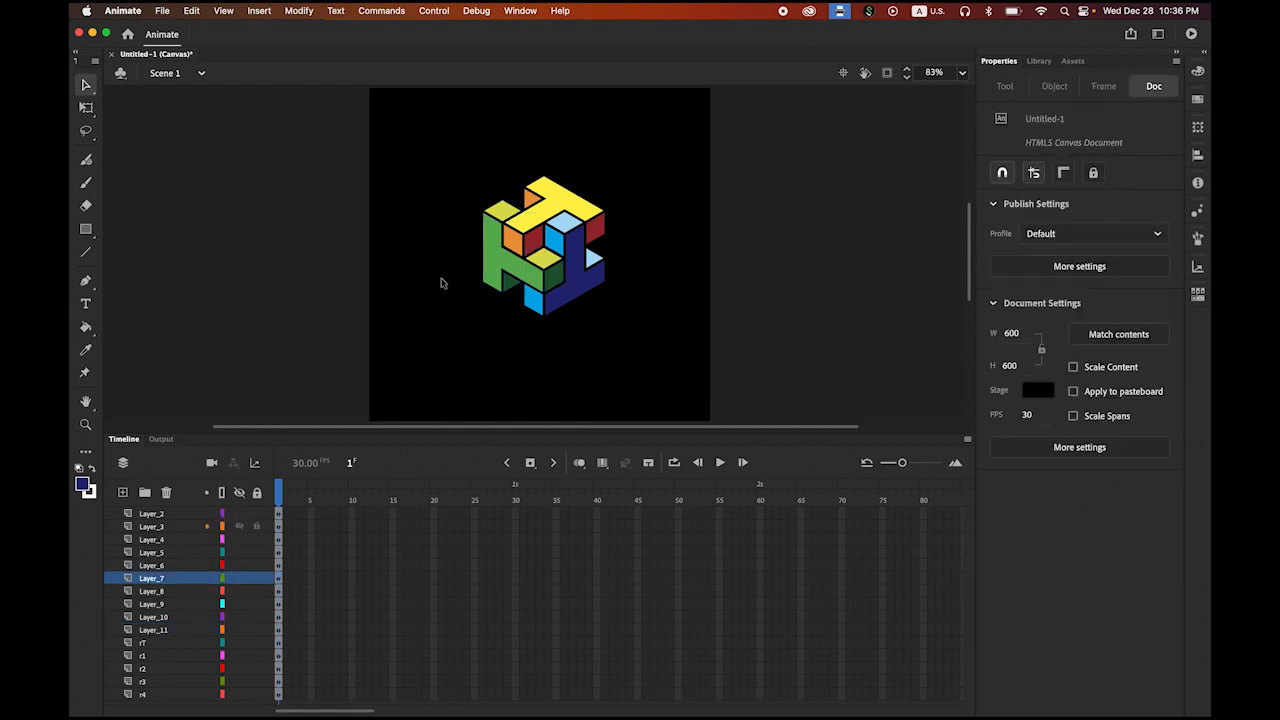
Step: Move the green T face's layer (Layer_9) directly above Layer_7 and rename it gT
left_click(497, 267)
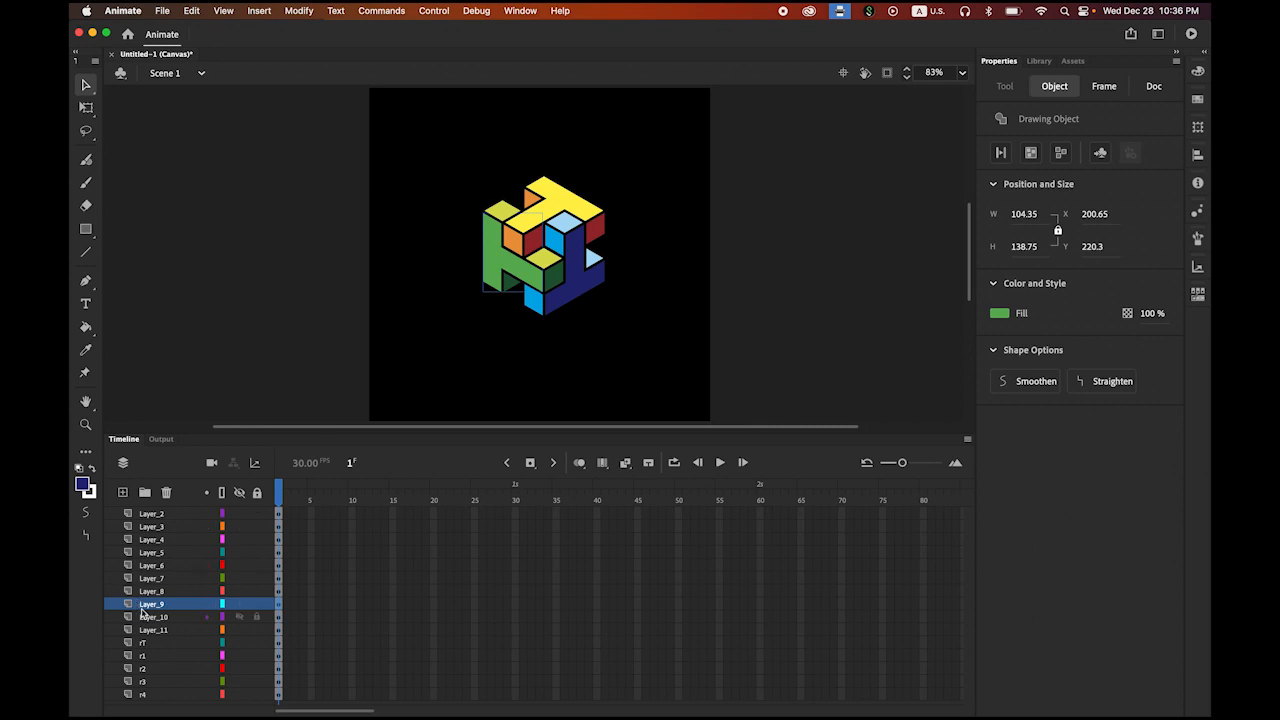
left_click_drag(155, 607, 167, 580)
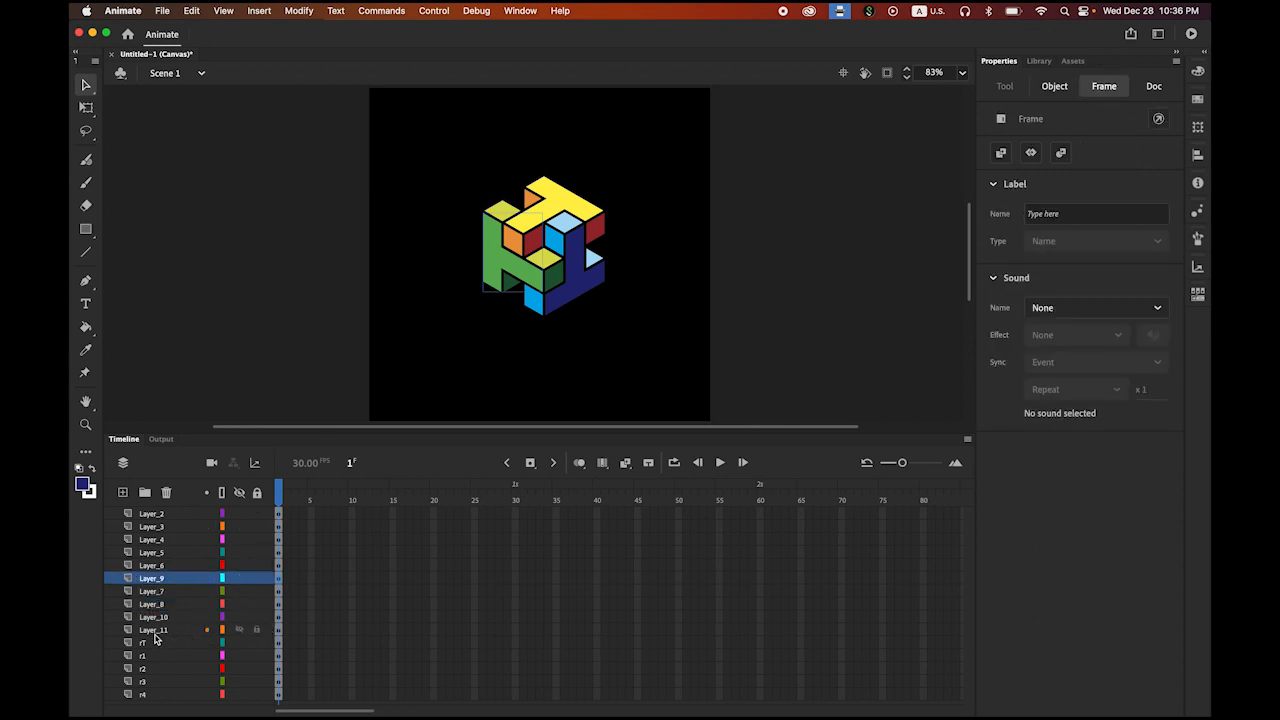
double_click(156, 578)
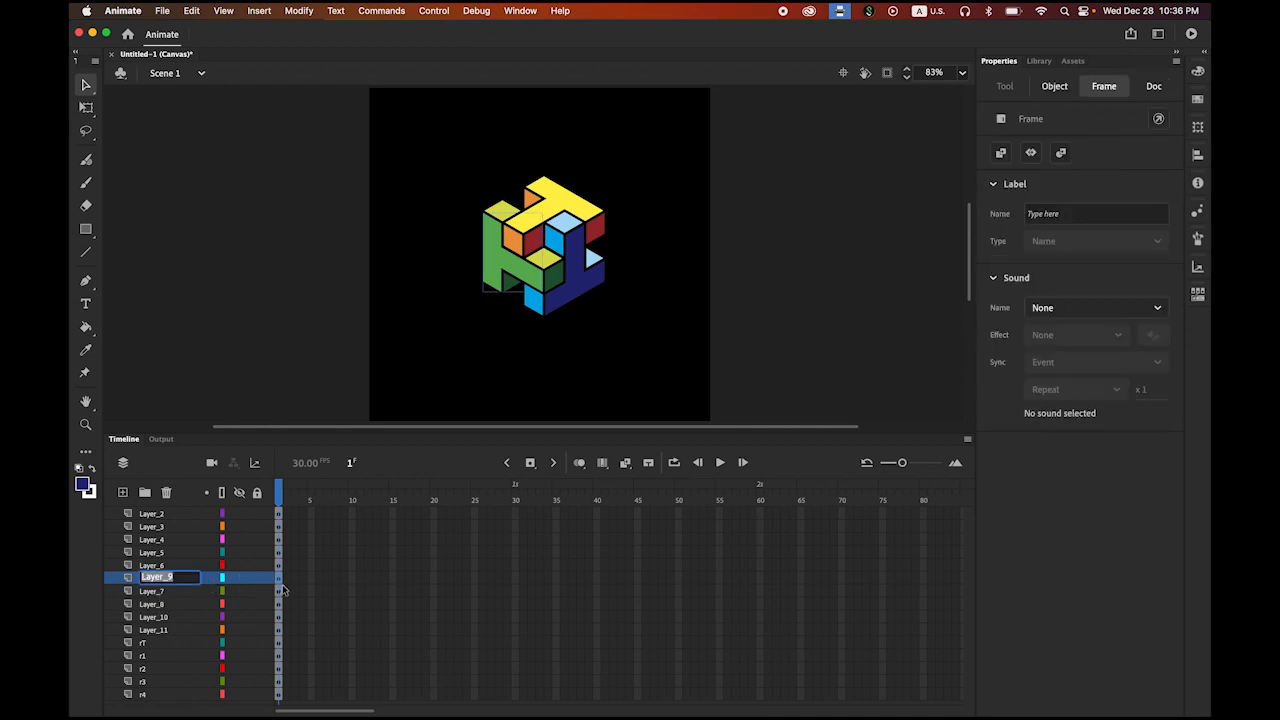
type("r")
key("BackSpace")
key("BackSpace")
type("gT")
Step: Rename the two layers below gT, Layer_7 and Layer_8, as g1 and g2
left_click(140, 592)
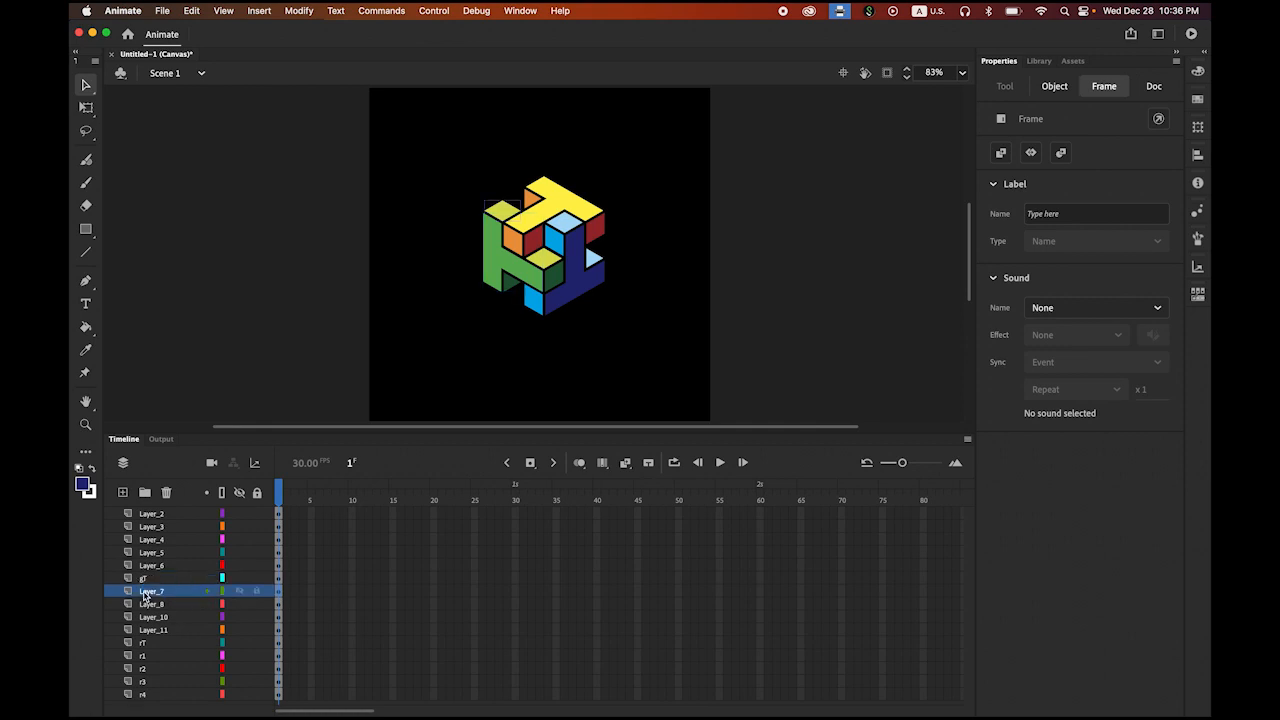
double_click(185, 588)
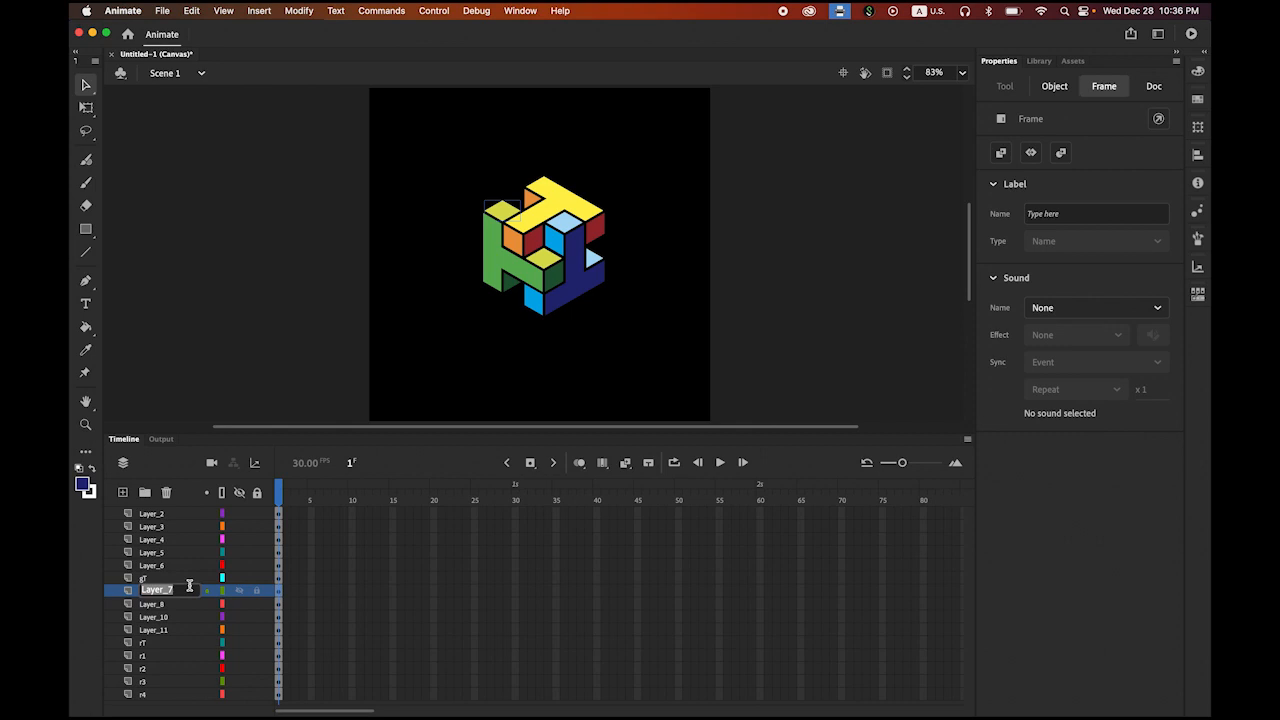
type("g1")
key("Return")
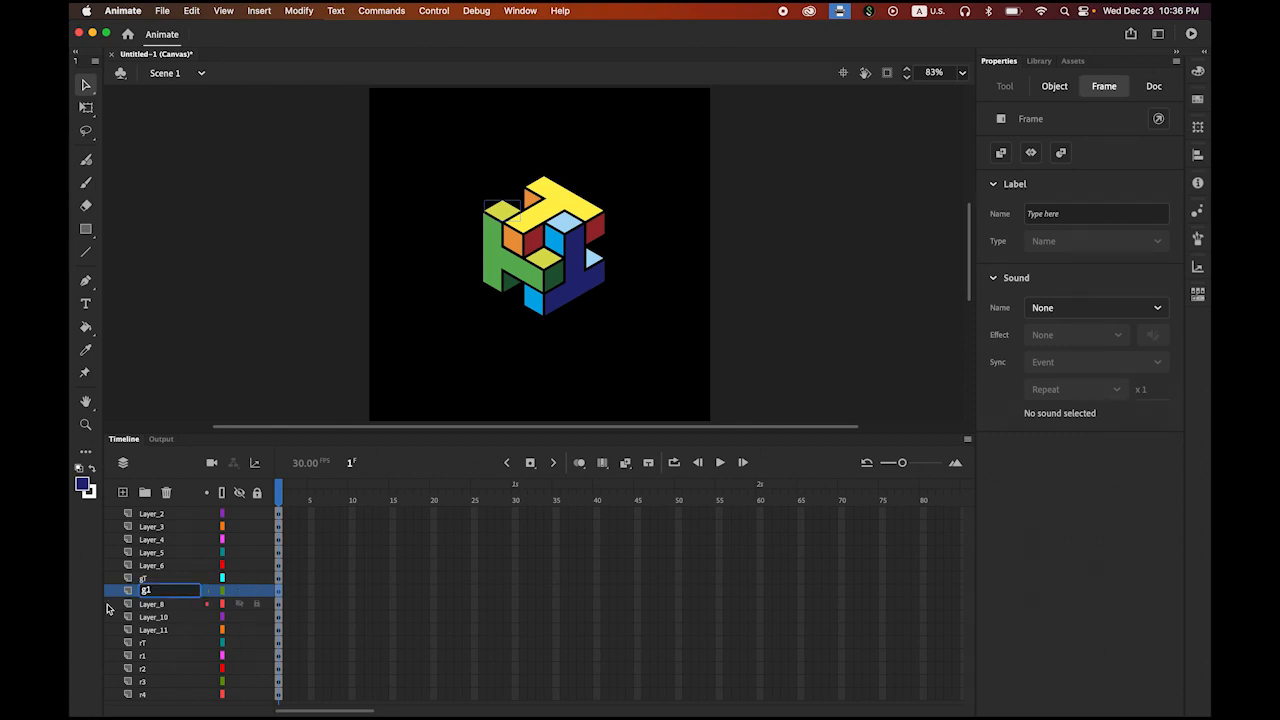
left_click(153, 607)
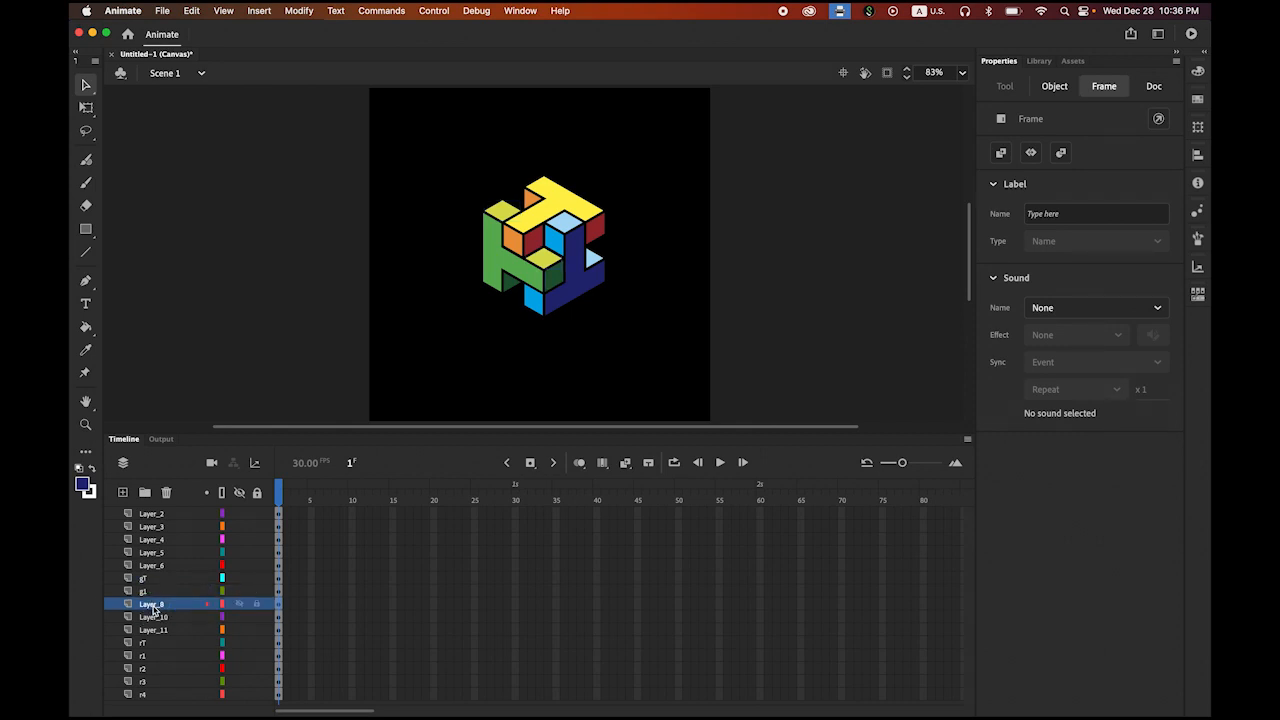
double_click(155, 605)
type("g2")
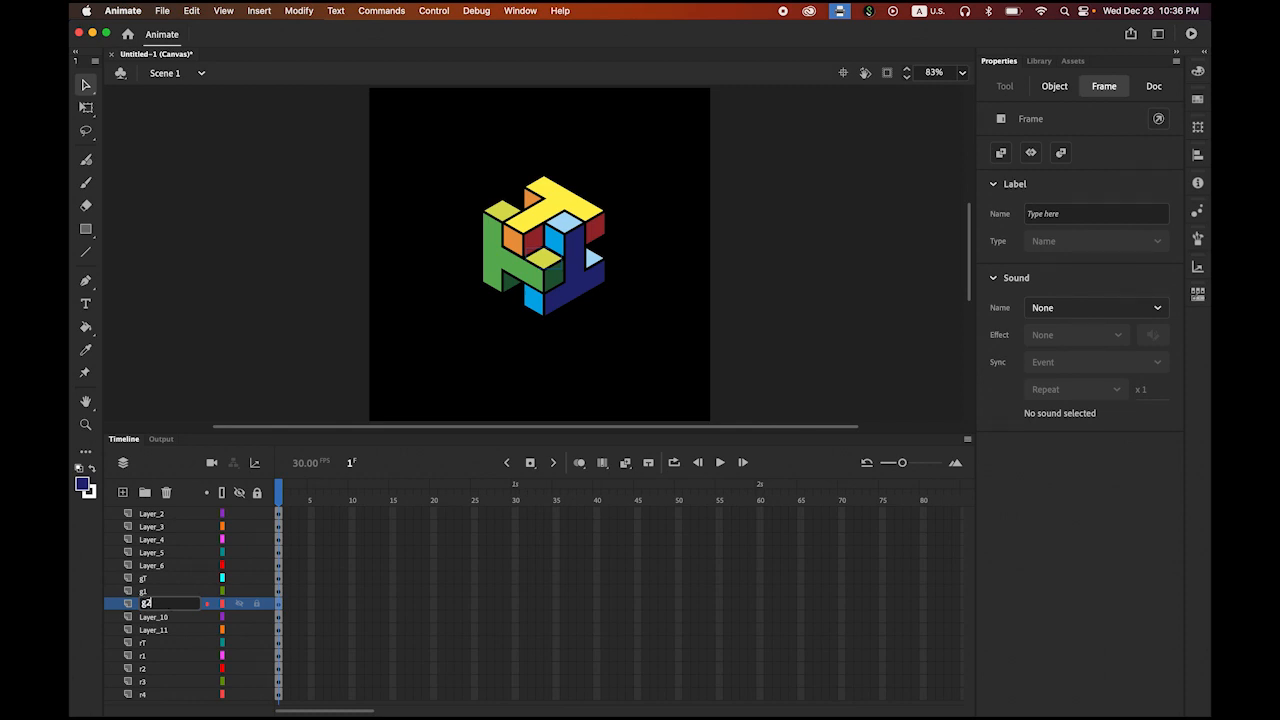
key("Return")
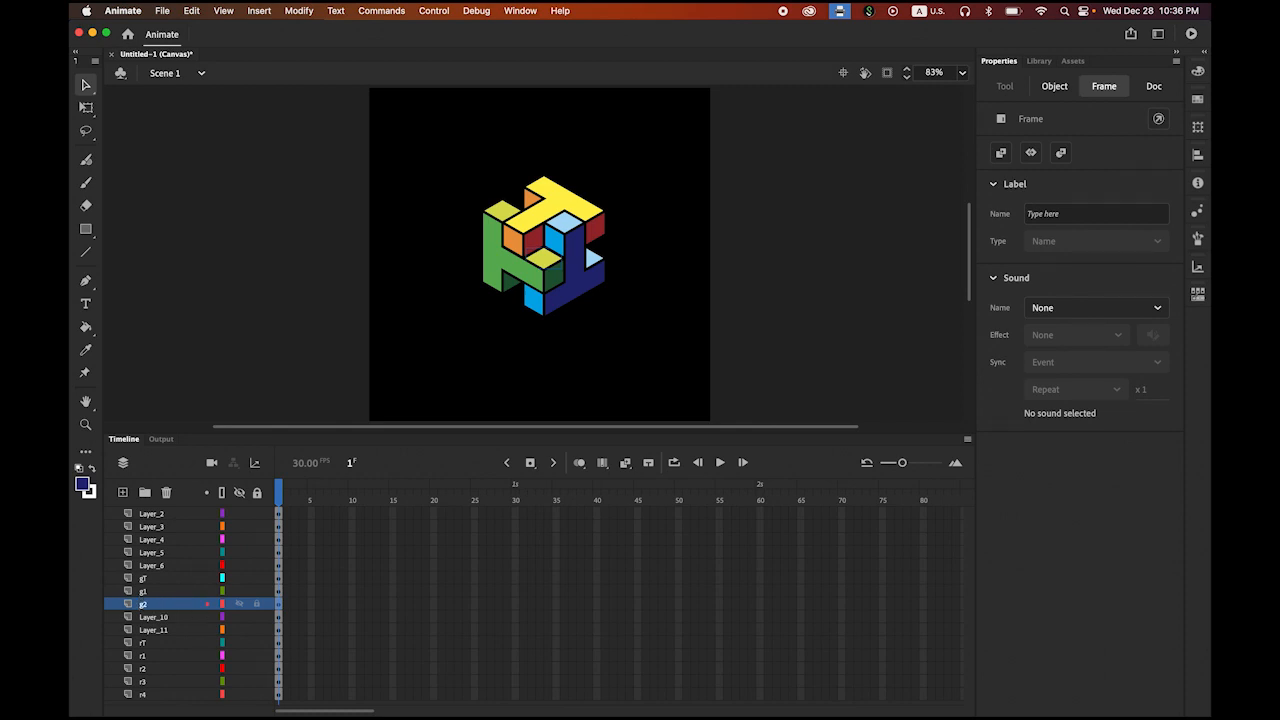
Step: Rename the remaining green block layers, Layer_10 and Layer_11, as g3 and g4
double_click(152, 617)
type("g3")
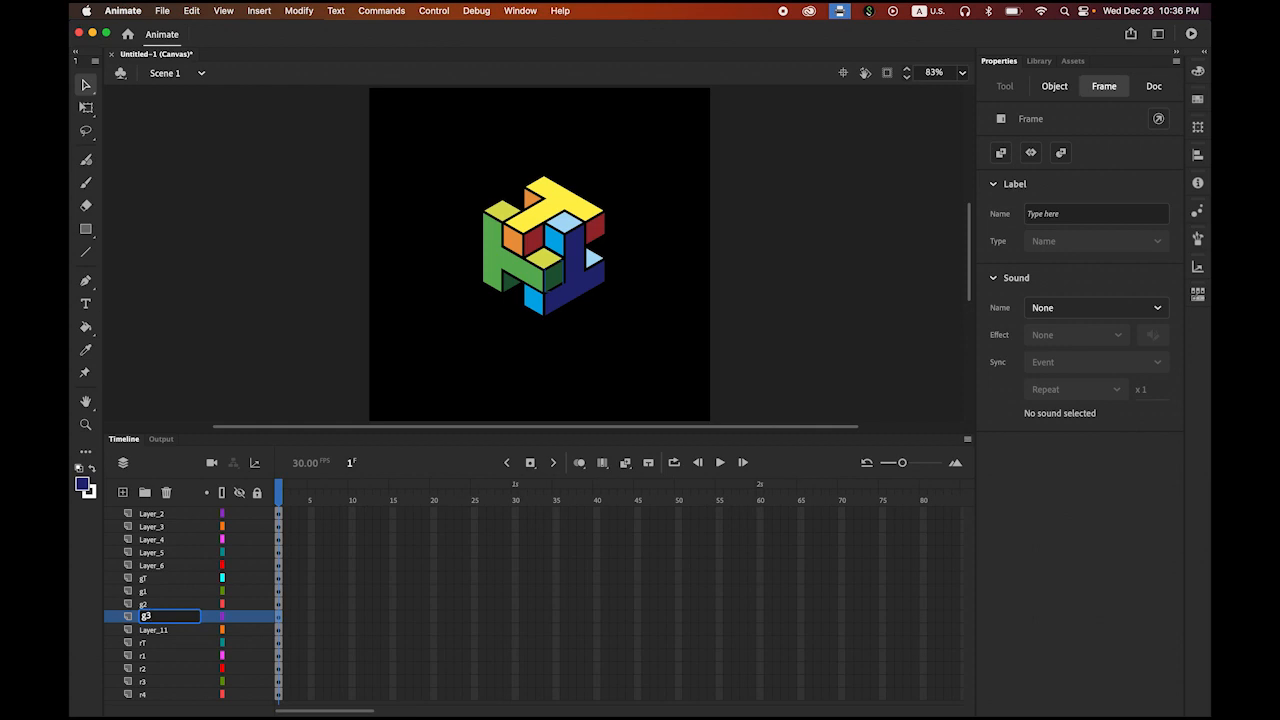
key("Return")
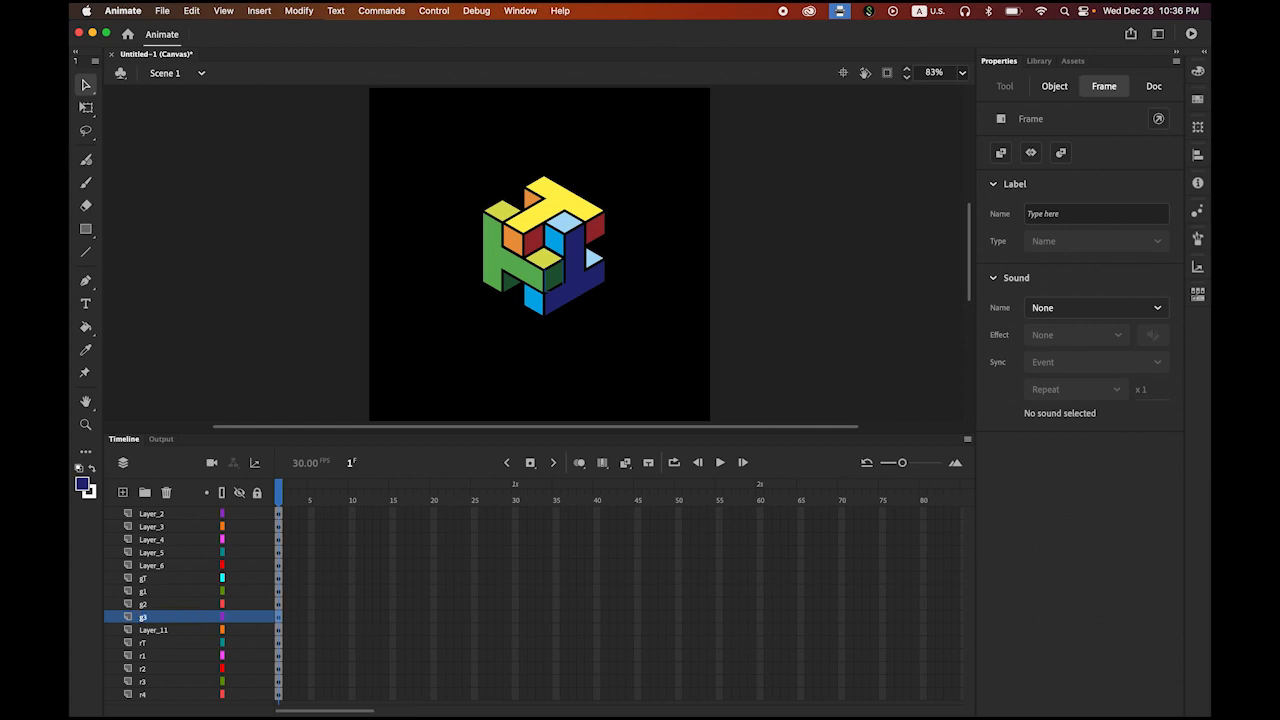
double_click(155, 630)
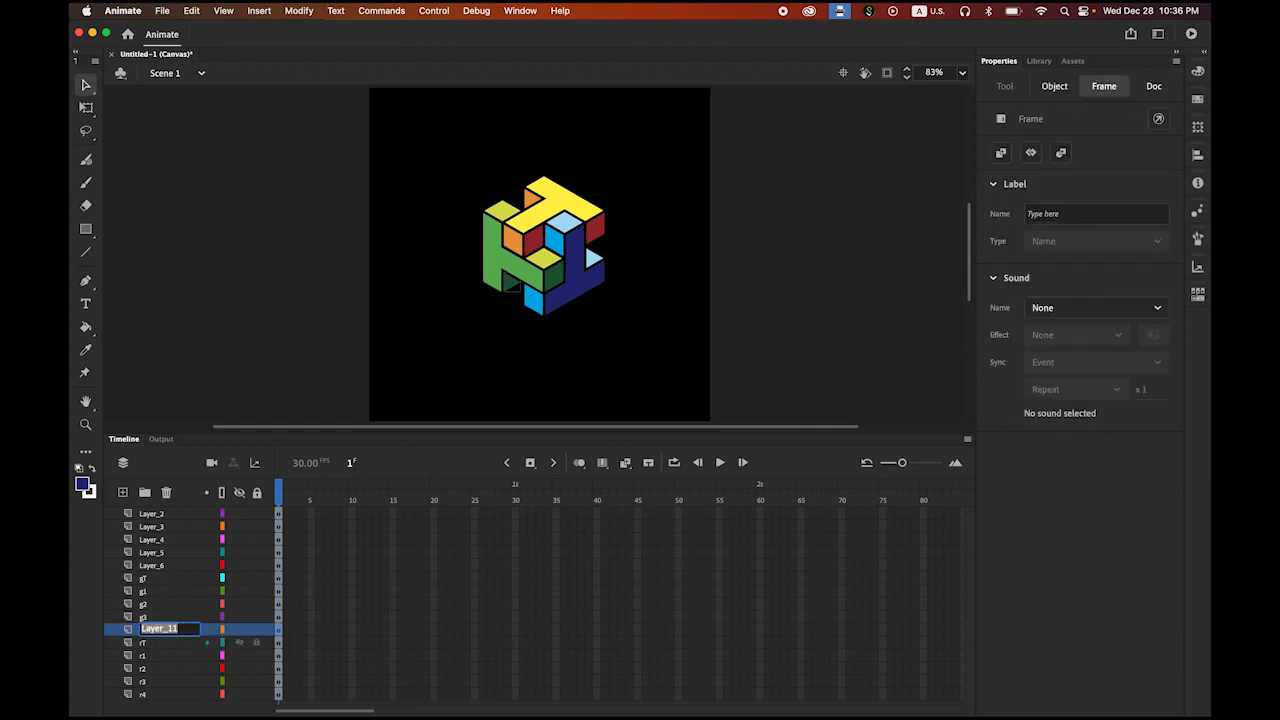
type("g4")
key("Return")
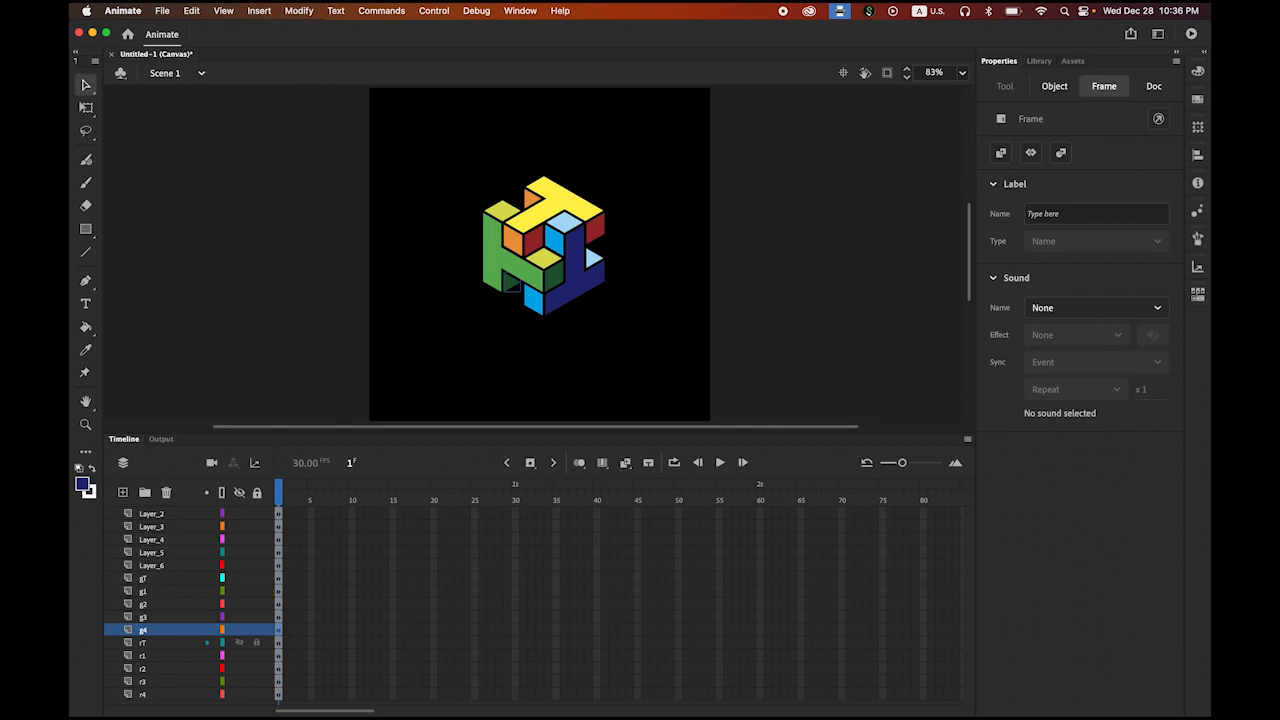
Step: Move the dark blue T face's layer (Layer_6) to the top of the layer stack and rename it bT
left_click(583, 293)
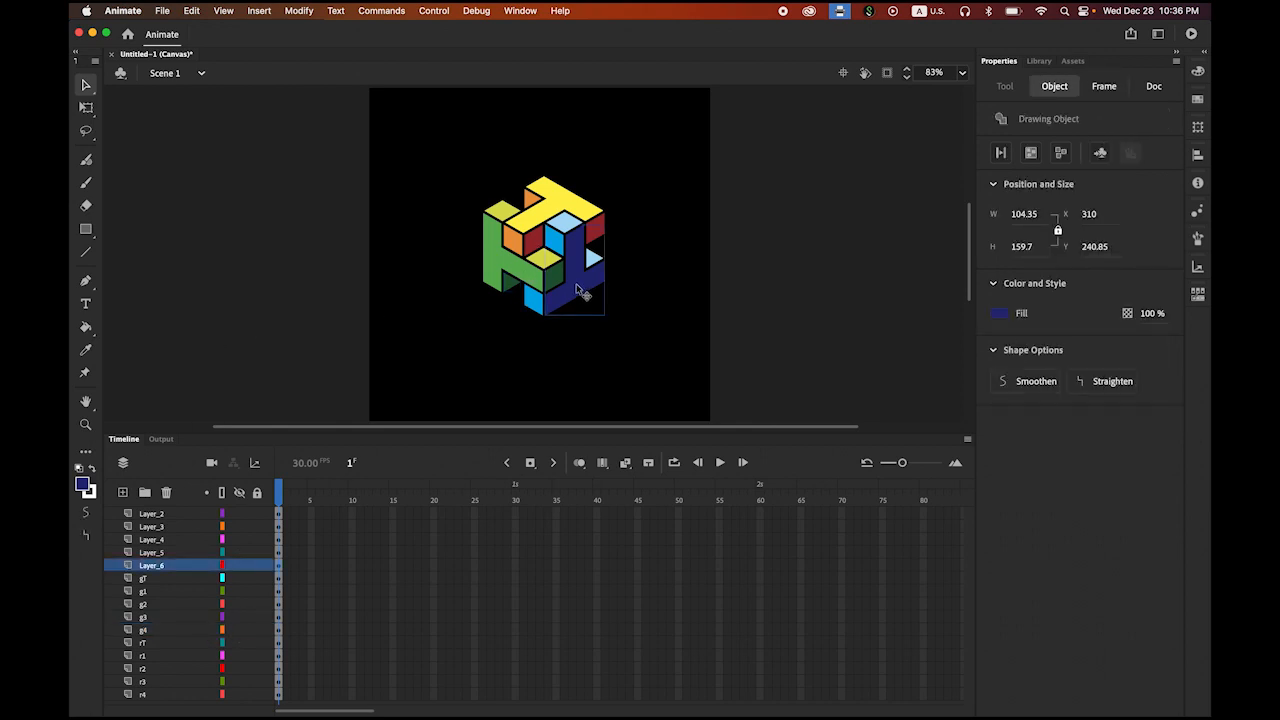
left_click(152, 566)
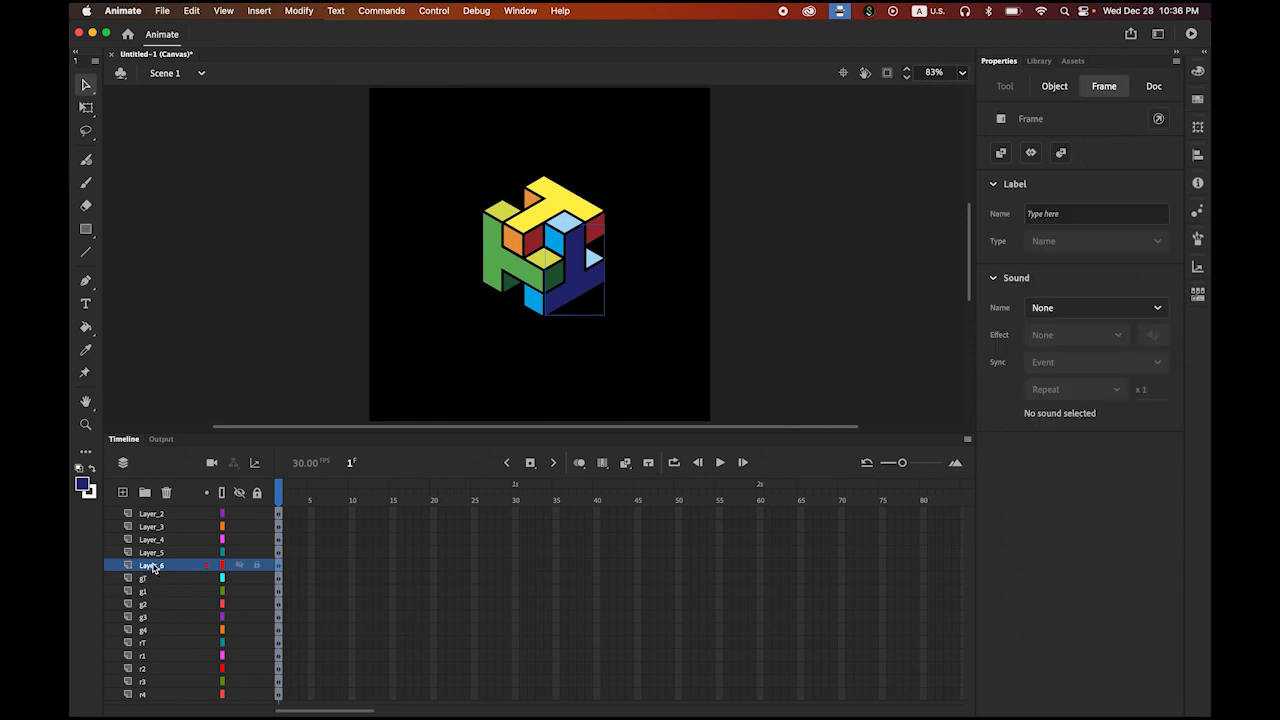
left_click_drag(153, 568, 155, 510)
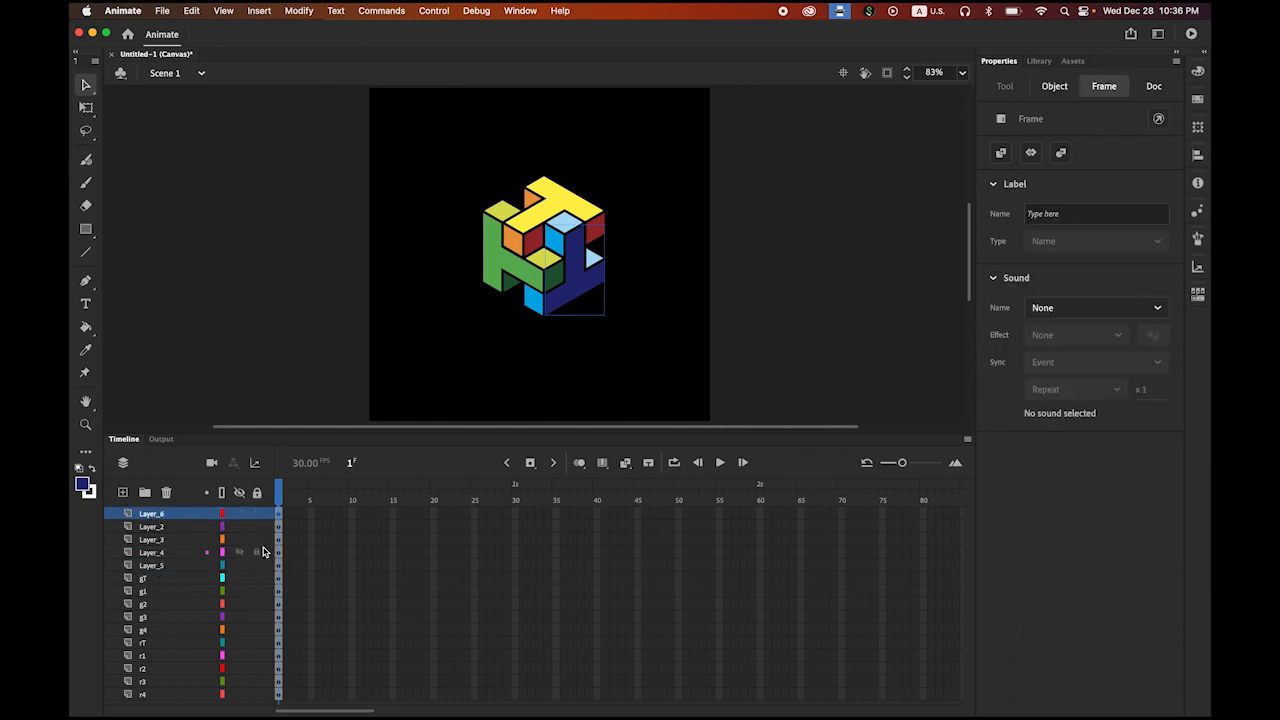
double_click(155, 513)
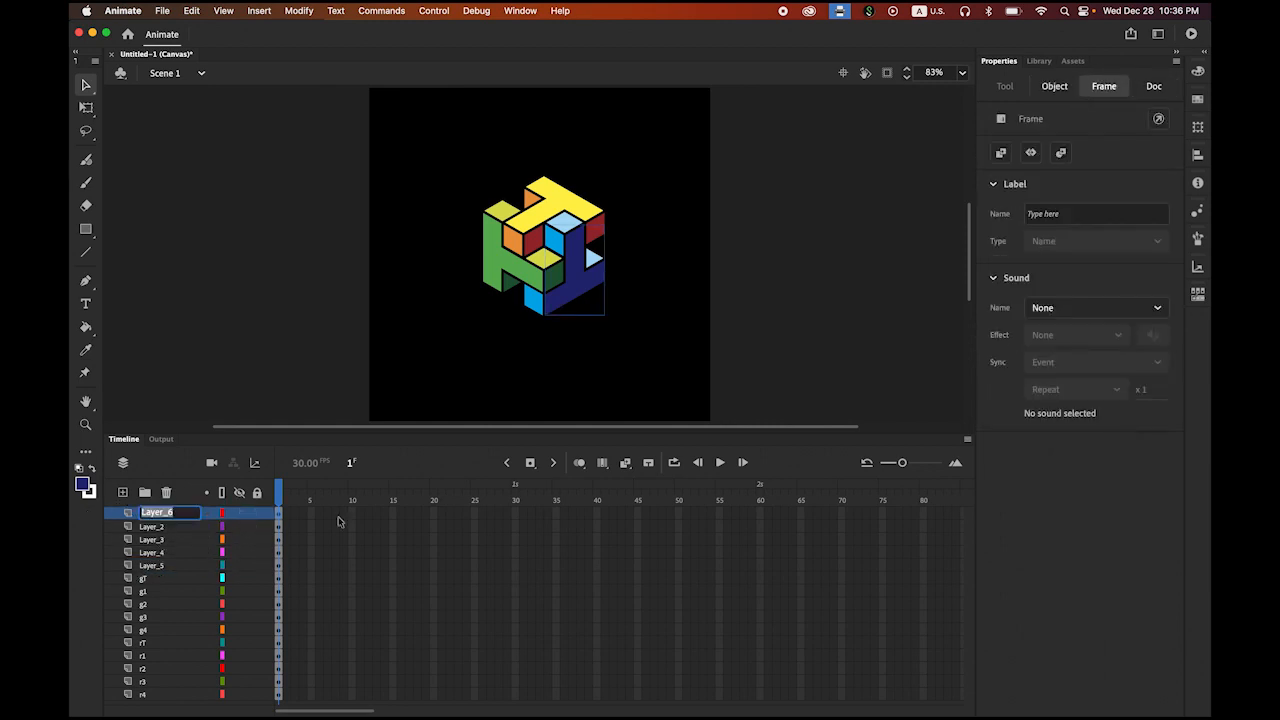
type("bT")
Step: Rename the two layers below bT, Layer_2 and Layer_3, as b1 and b2
left_click(160, 527)
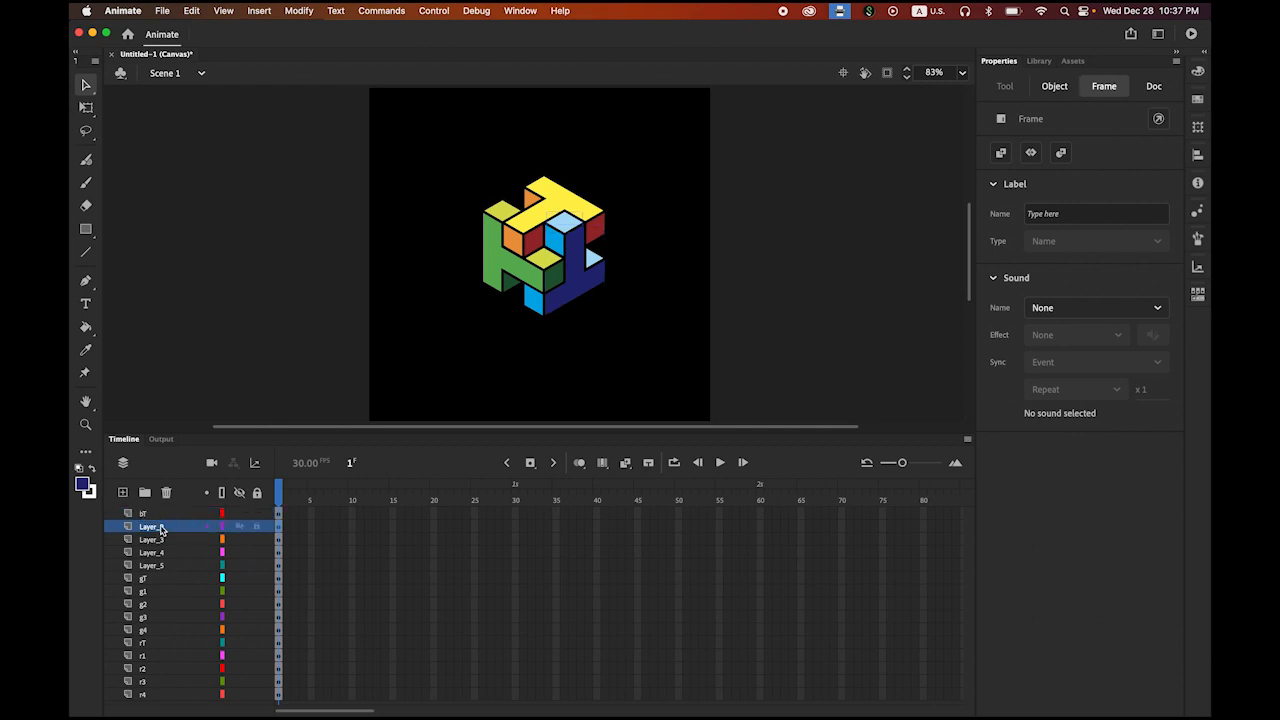
double_click(160, 526)
type("b1")
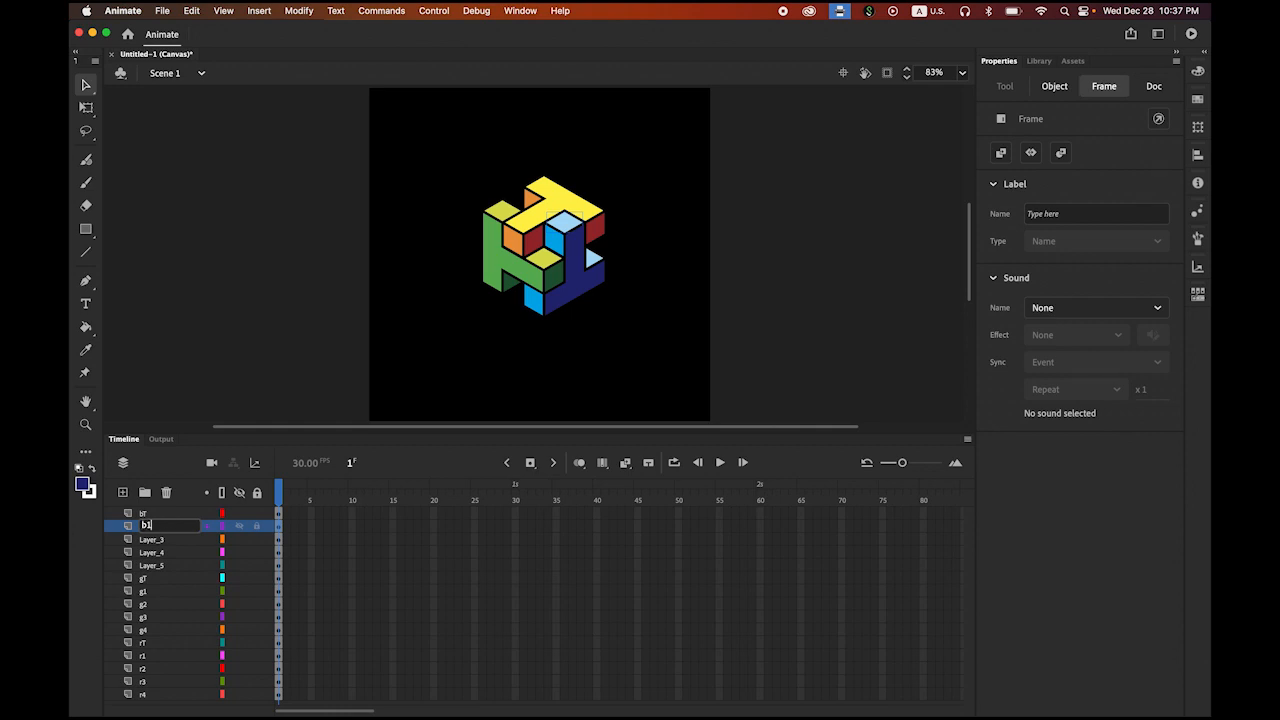
key("Return")
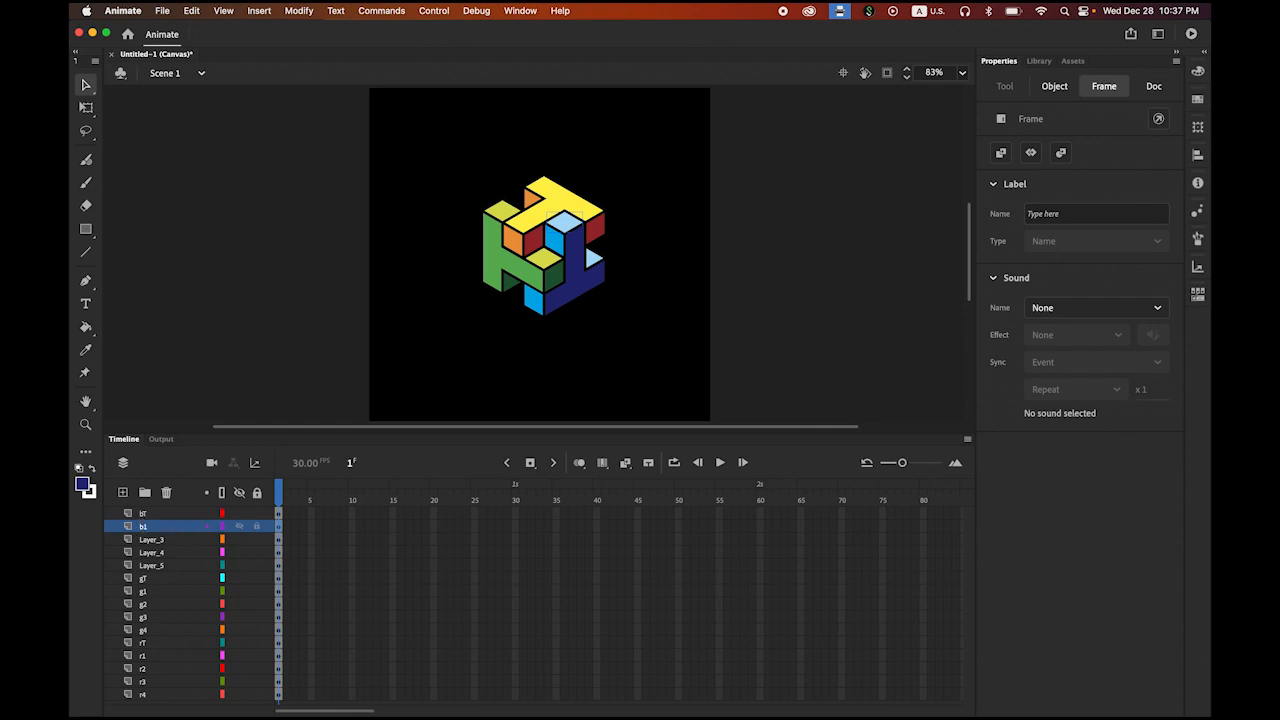
double_click(158, 539)
type("b")
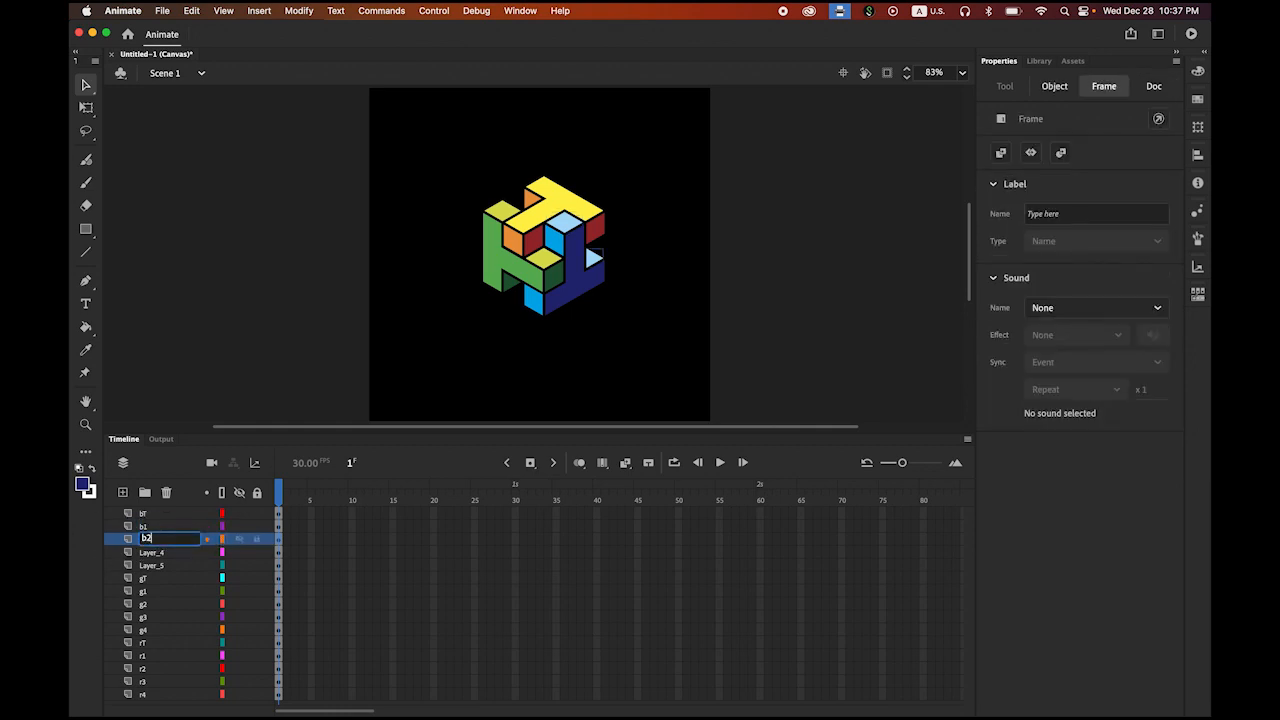
type("2")
key("Return")
Step: Rename the remaining blue block layers, Layer_4 and Layer_5, as b3 and b4, and deselect
double_click(152, 552)
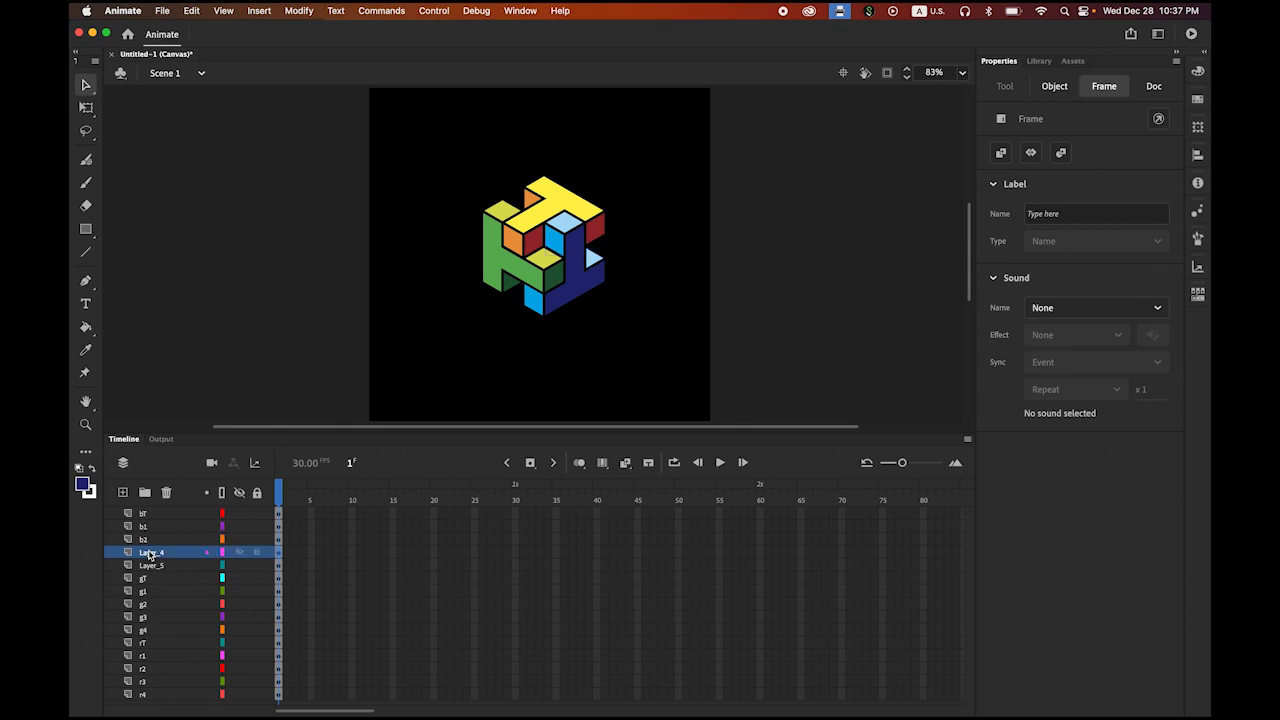
type("b3")
key("Return")
left_click(146, 566)
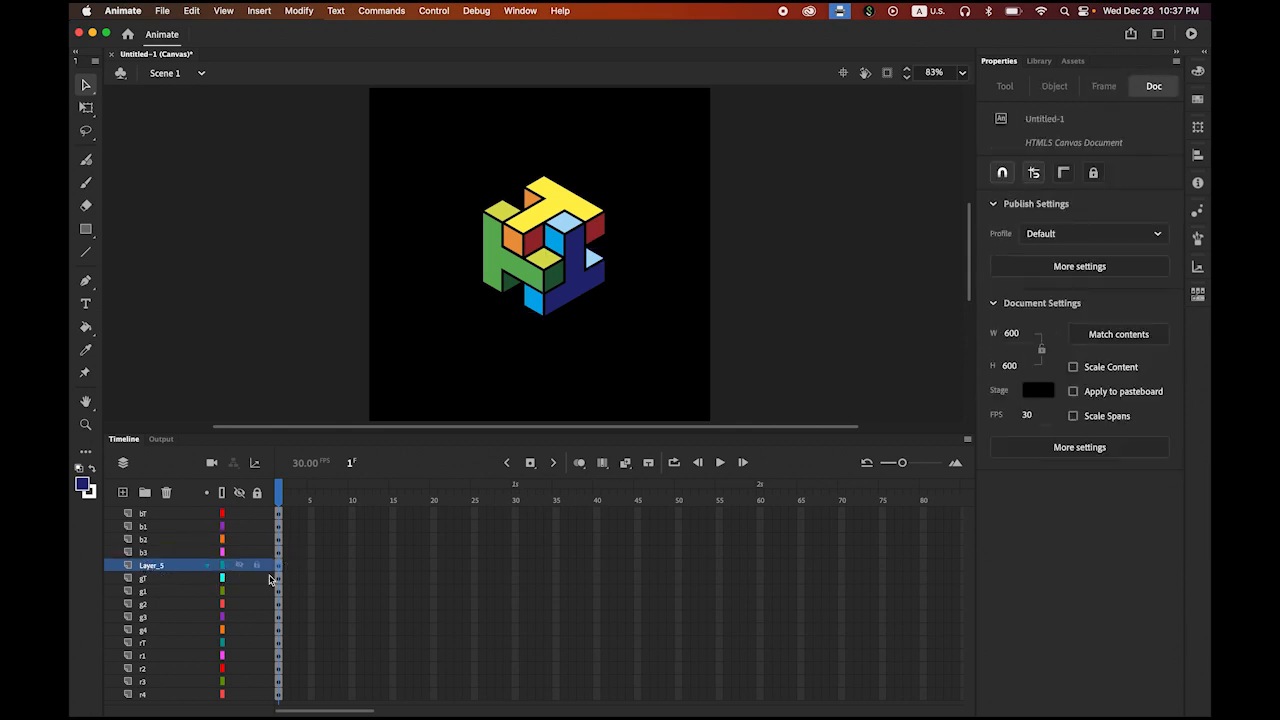
double_click(152, 565)
type("b")
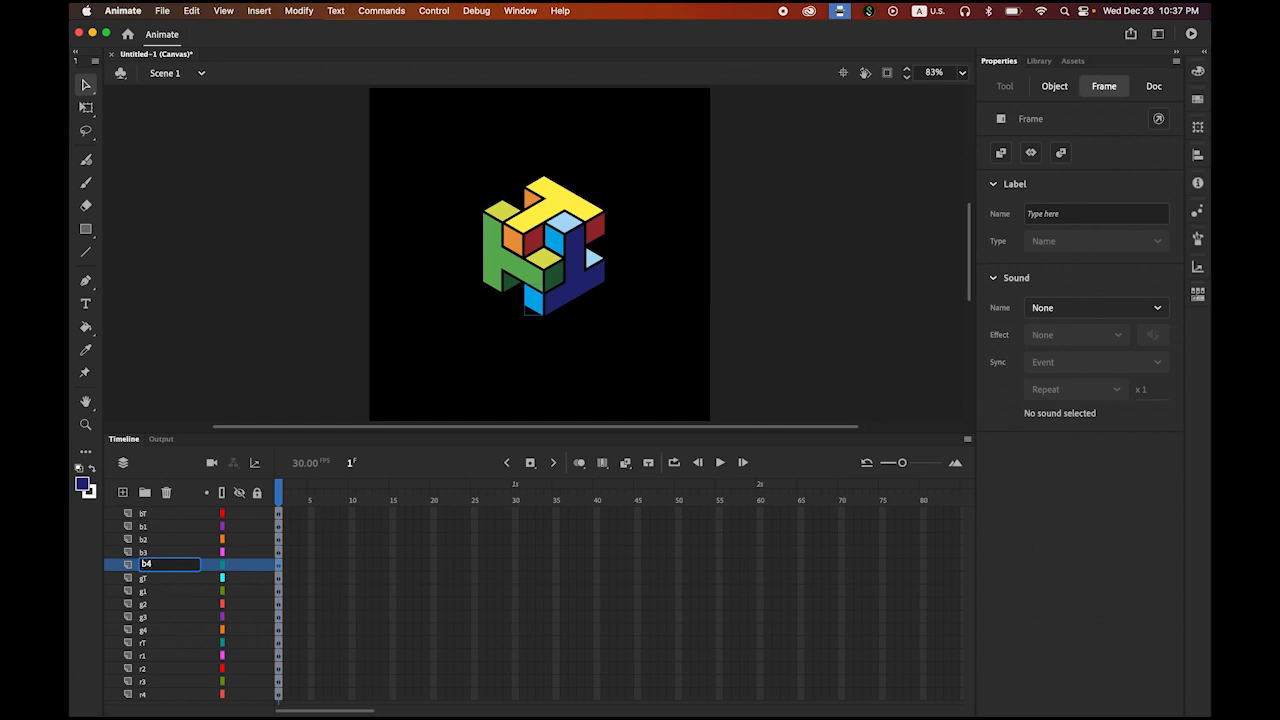
type("4")
key("Return")
left_click(222, 367)
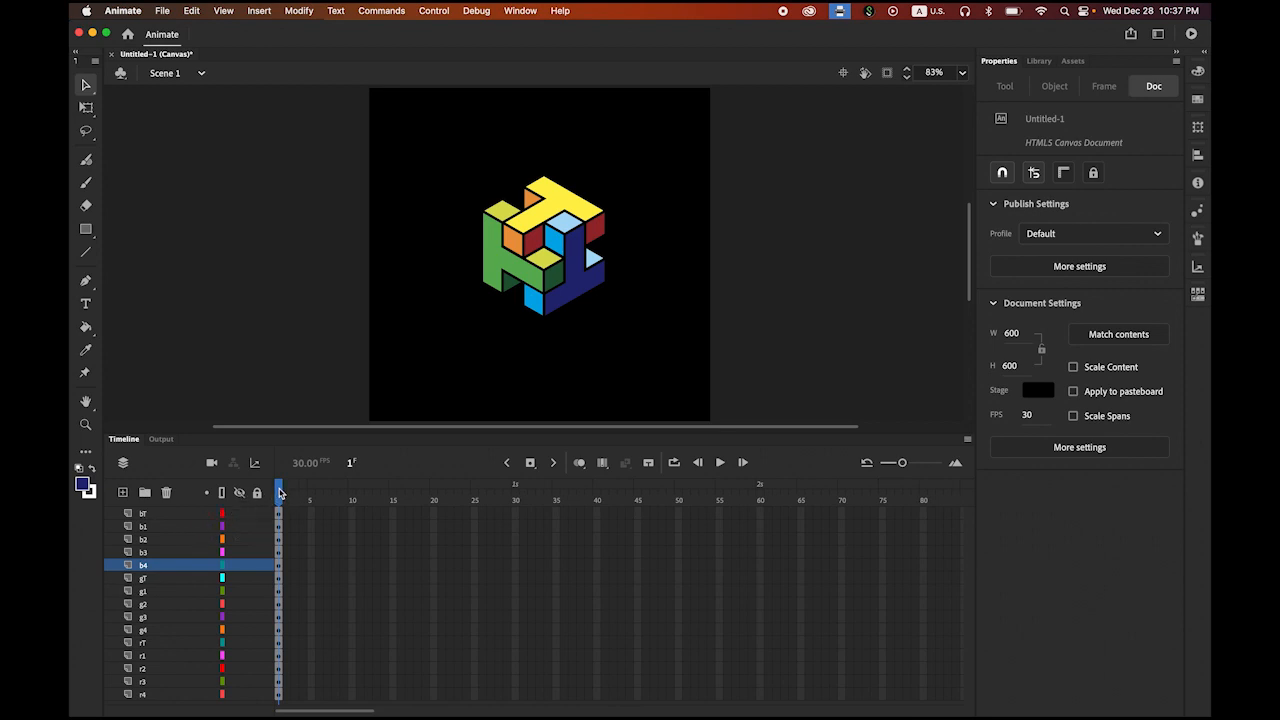
Step: Insert keyframes at frame 20 on all layers from bT to r4 and create classic tweens across them
left_click(434, 514)
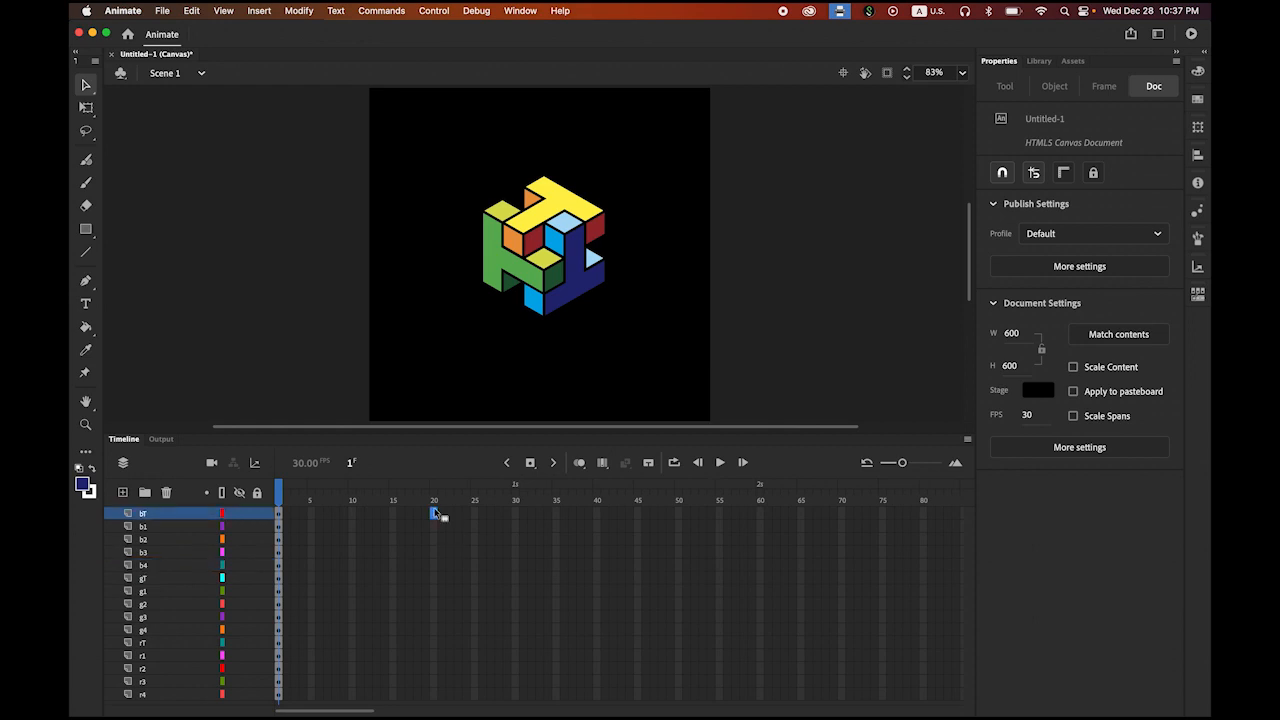
left_click(434, 695, "shift")
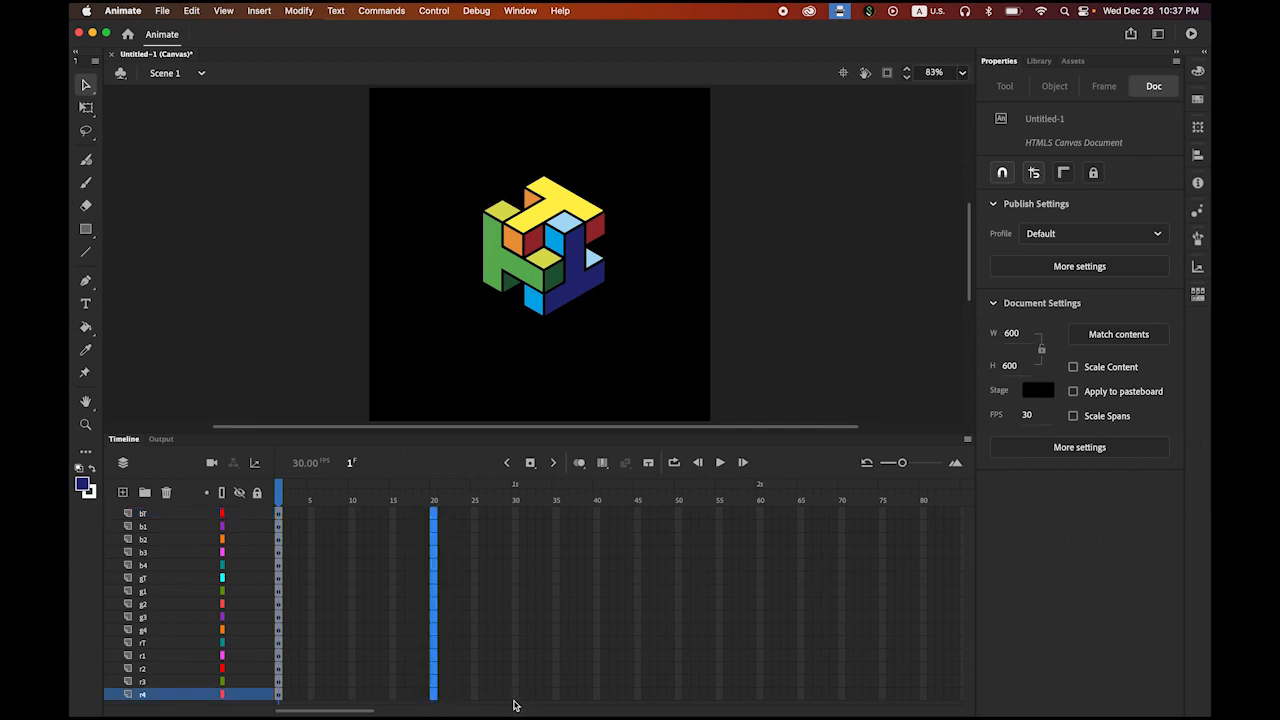
left_click(530, 463)
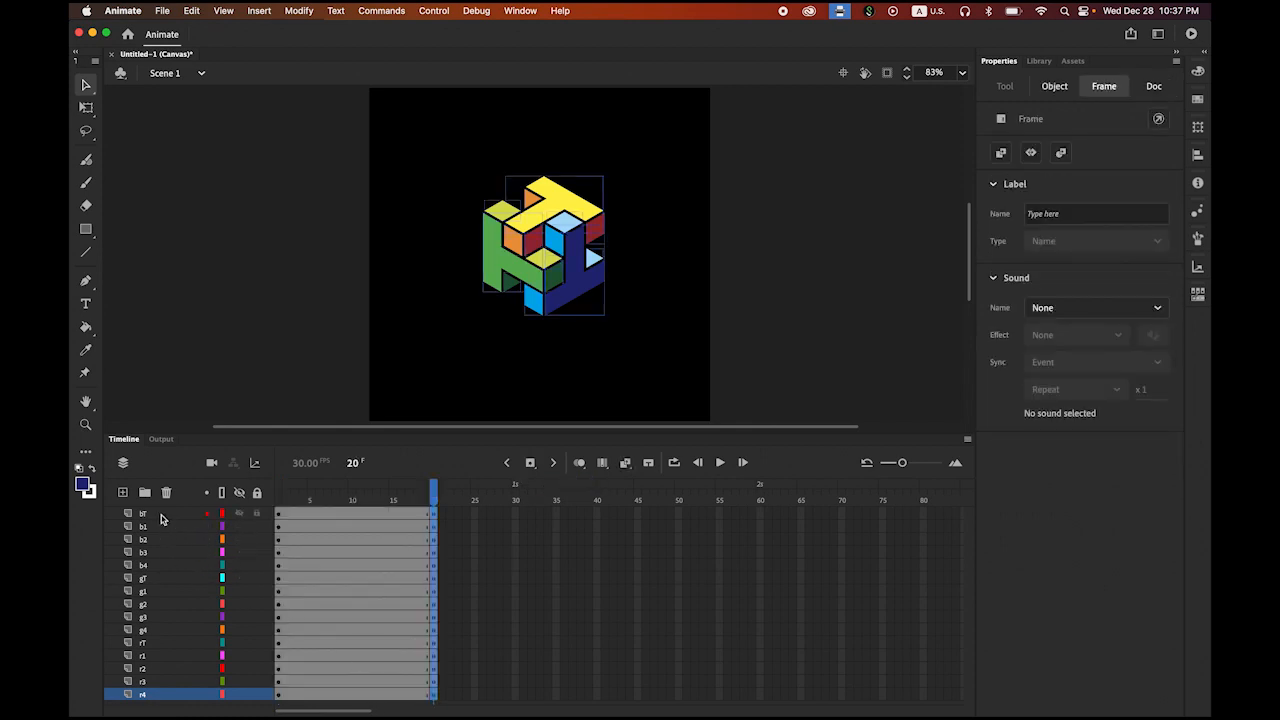
left_click(161, 518, "shift")
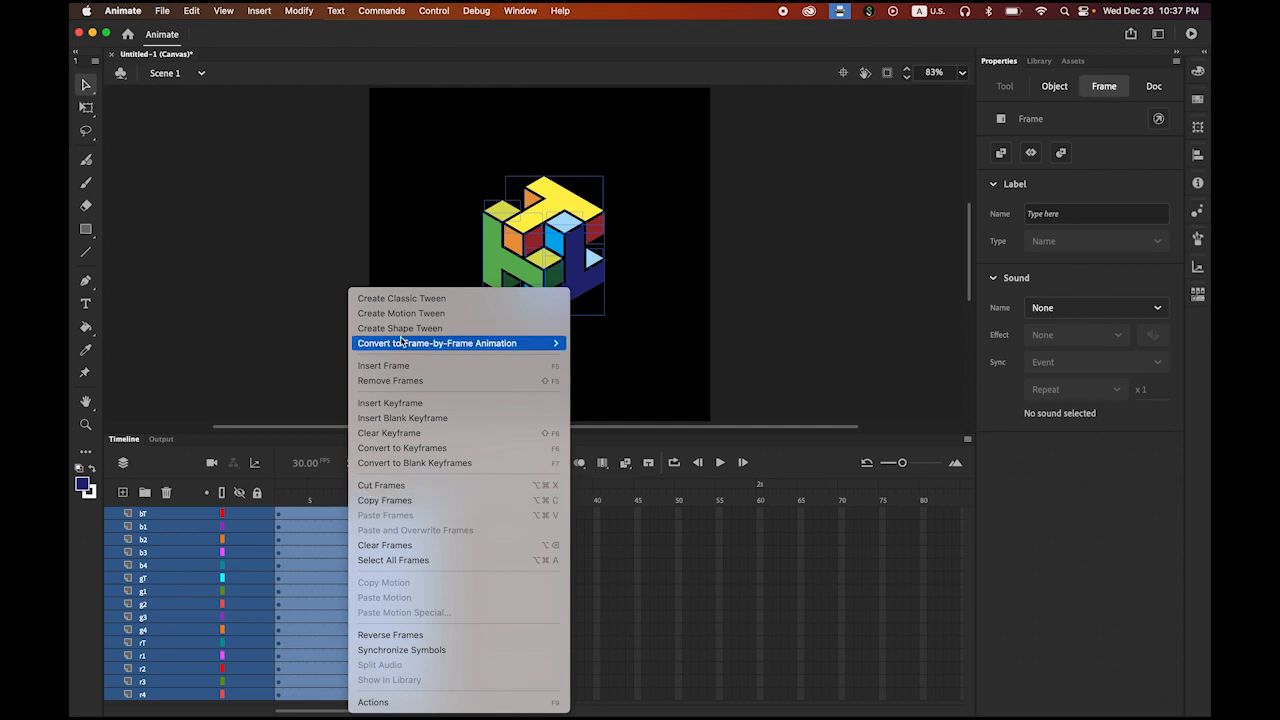
left_click(417, 299)
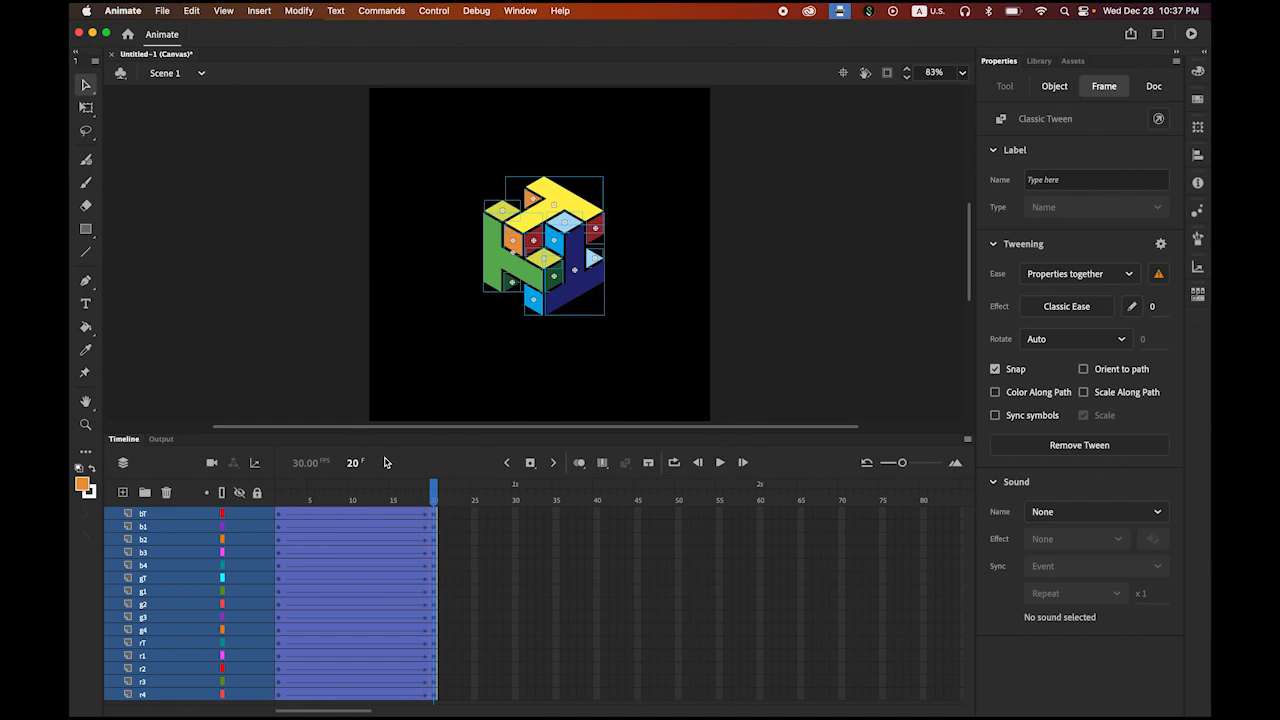
Step: At frame 1, move the yellow T block (layers rT to r4) beyond the stage's upper-right corner, to about X 609, Y -77
left_click_drag(434, 497, 267, 511)
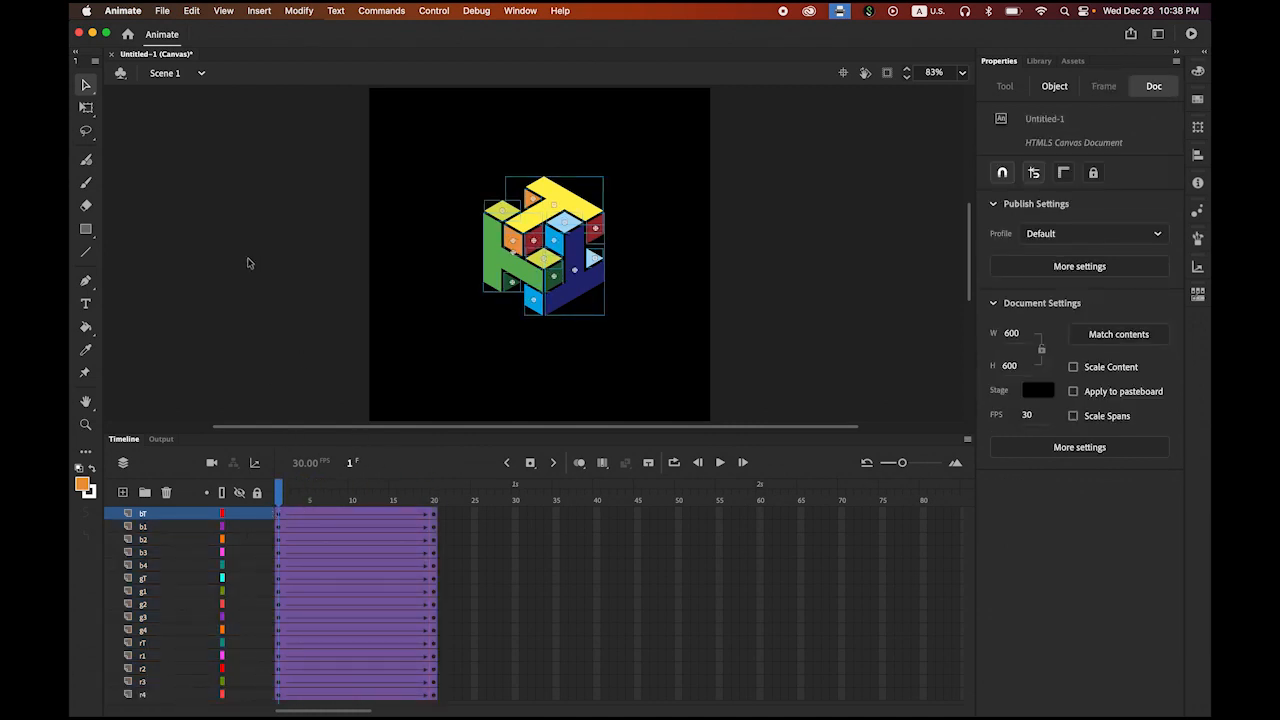
left_click(261, 317)
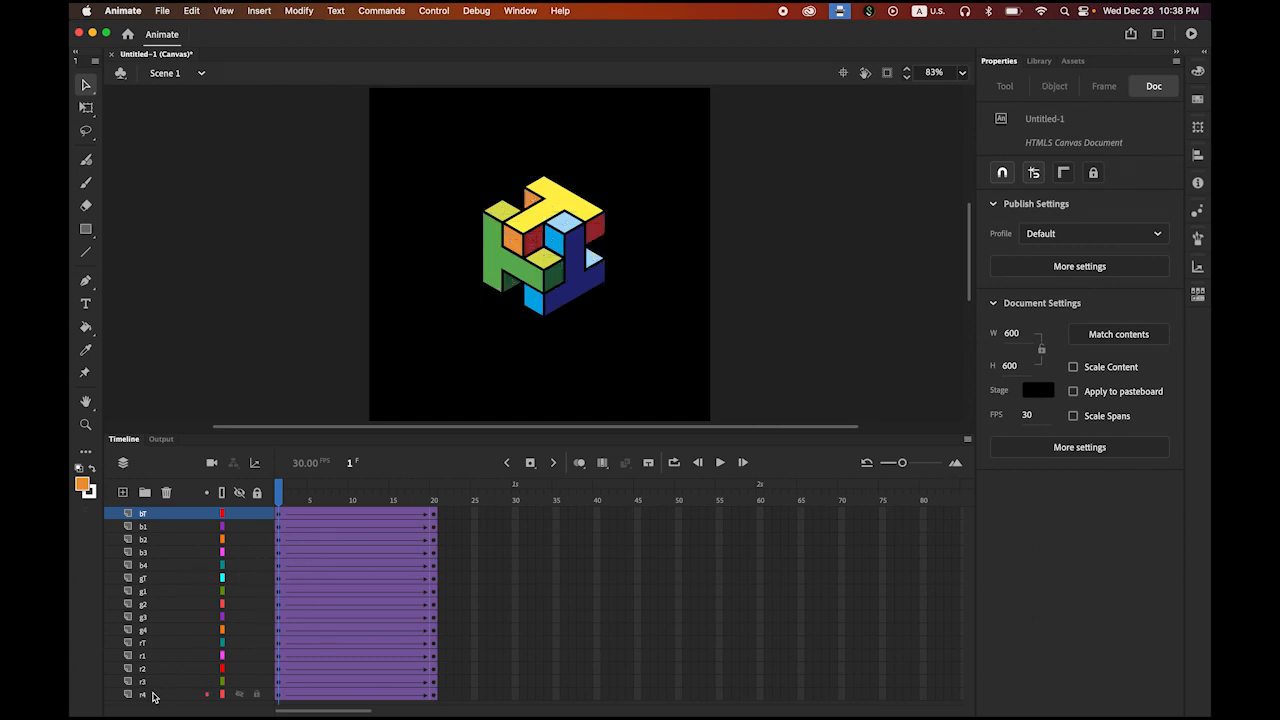
left_click(149, 697)
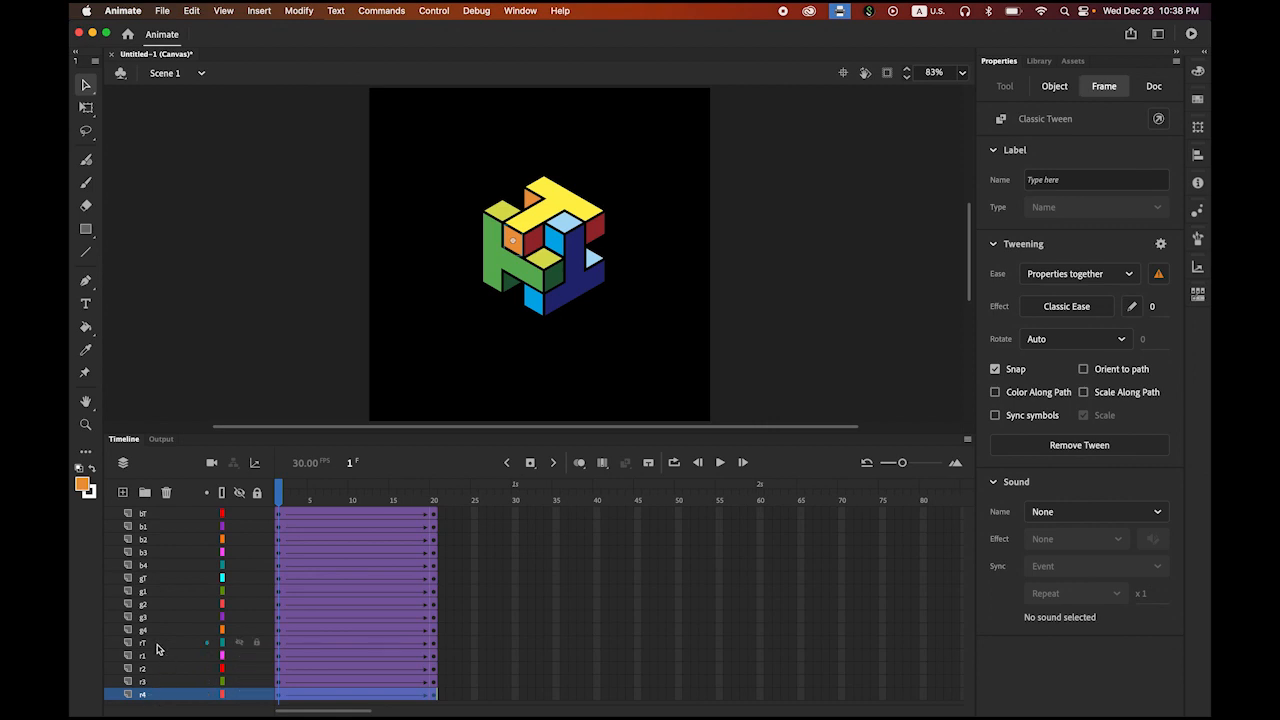
left_click(157, 650, "shift")
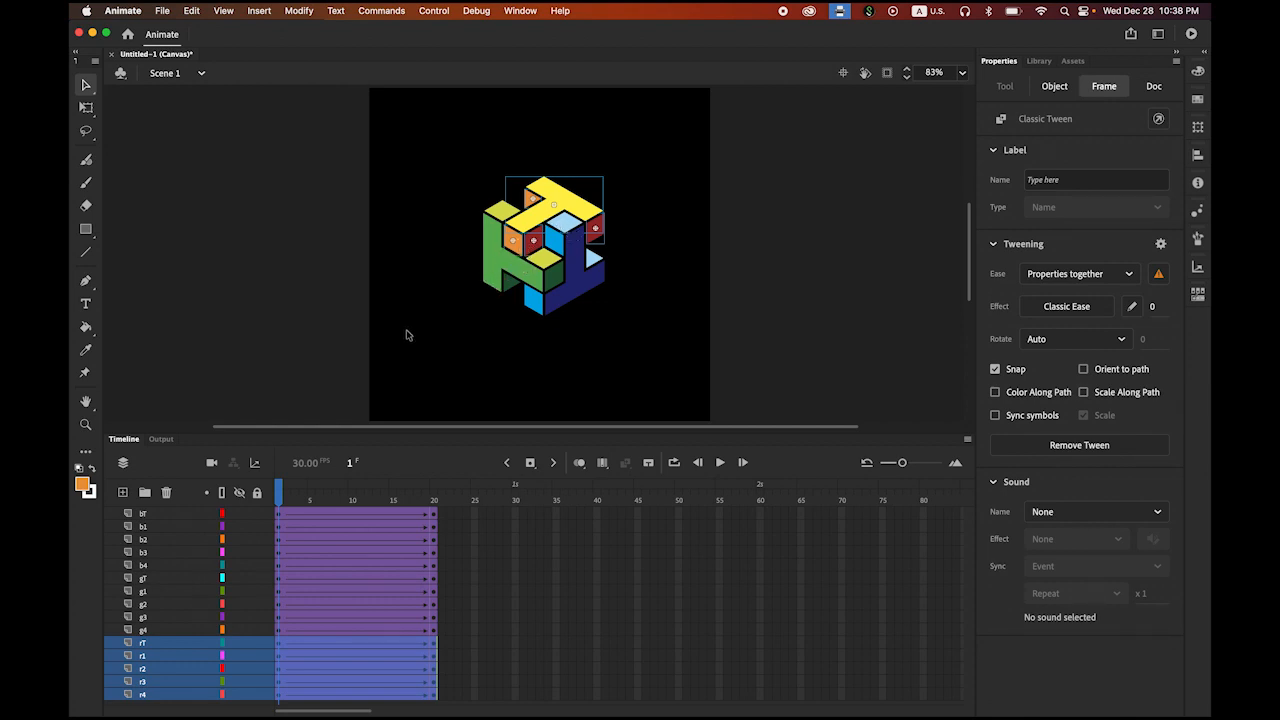
mouse_move(283, 490)
left_mouse_down()
mouse_move(311, 504)
mouse_move(276, 495)
left_mouse_up()
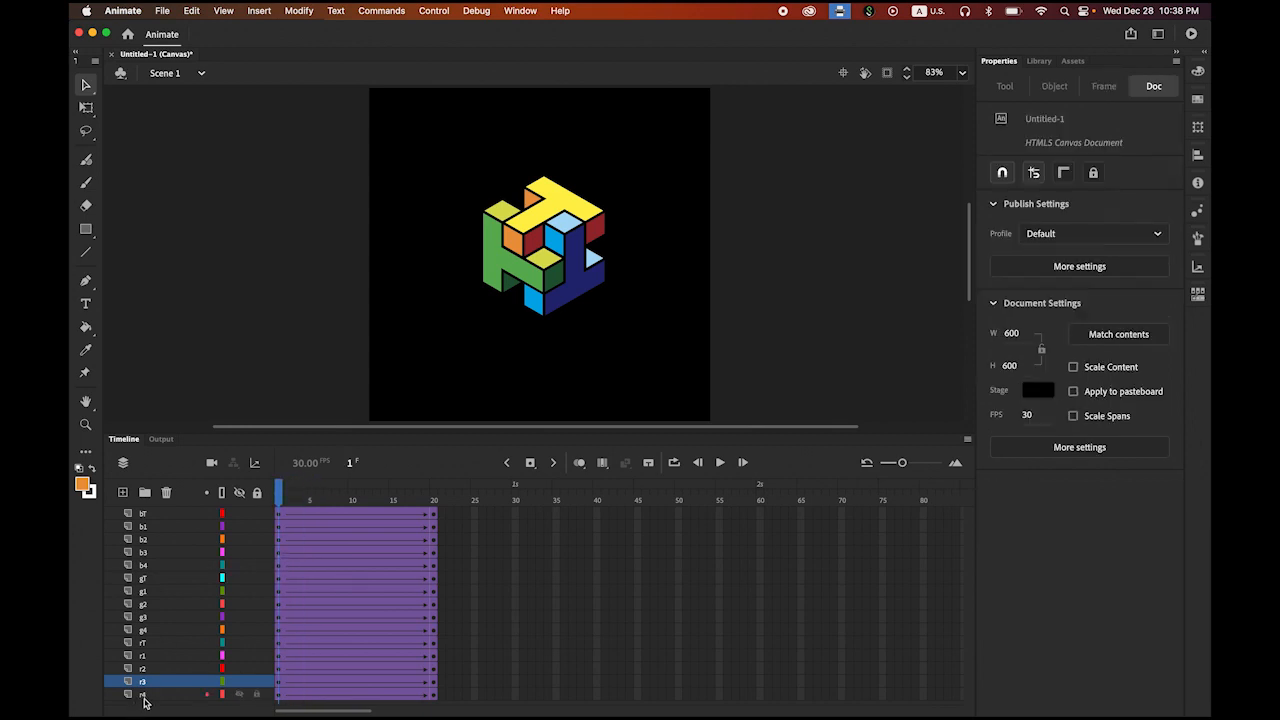
left_click(143, 695)
left_click(151, 644, "shift")
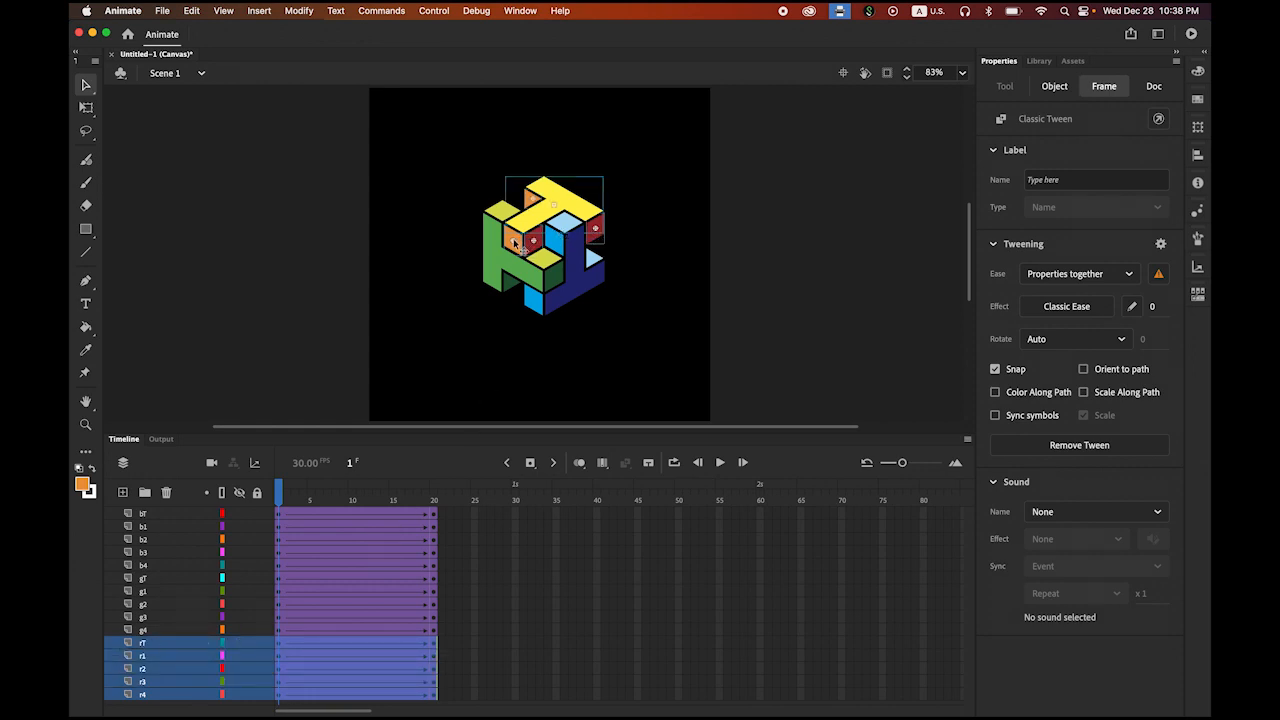
left_click_drag(514, 241, 732, 116)
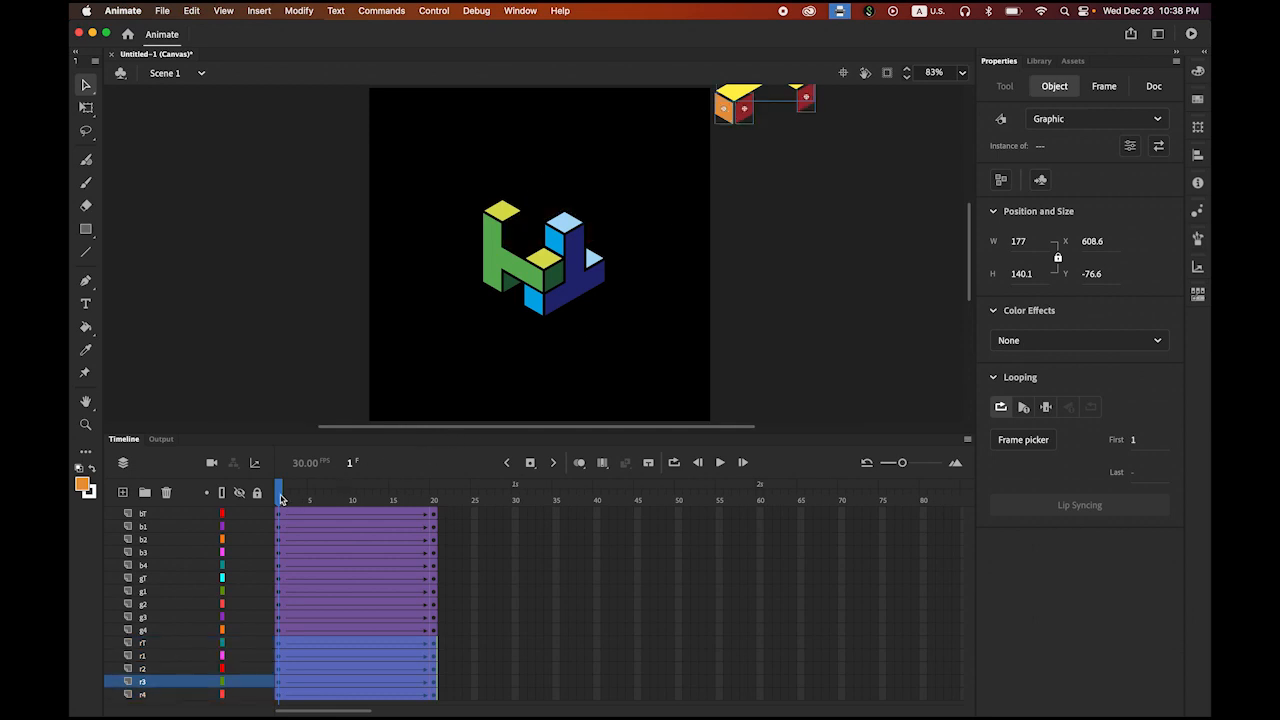
left_click_drag(281, 500, 264, 526)
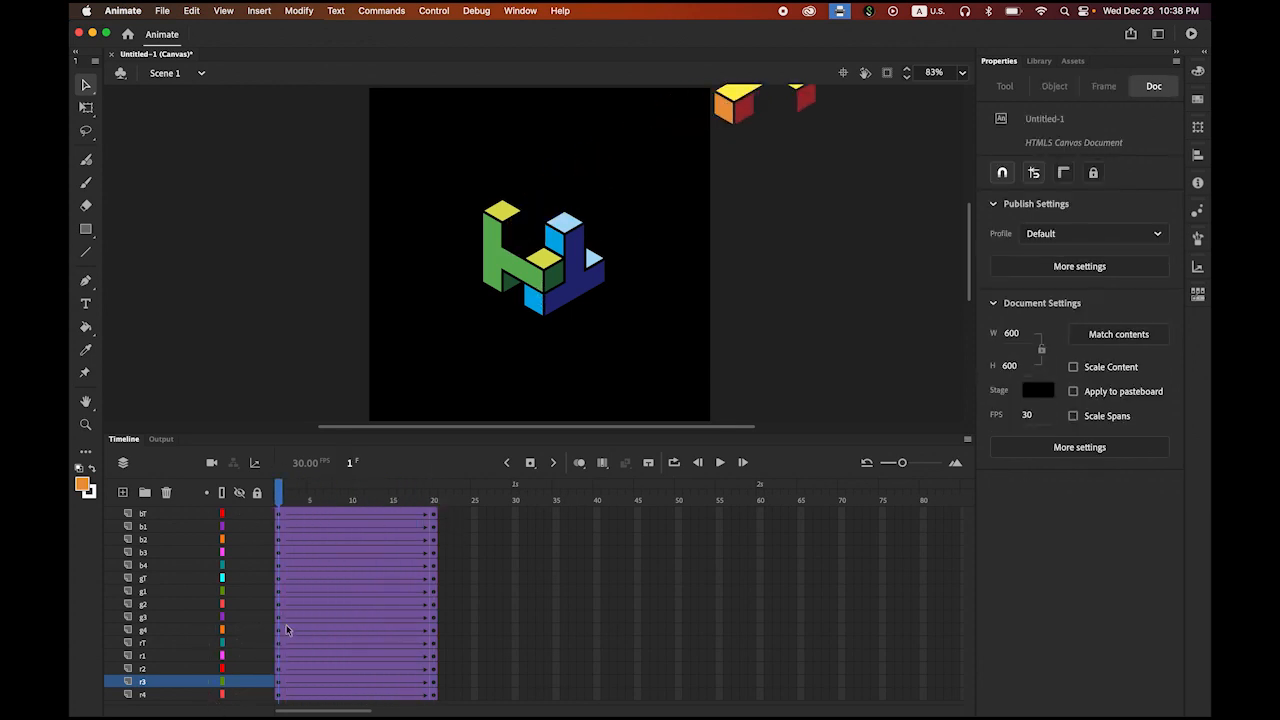
Step: At frame 1, move the green T block (layers gT to g4) up and left until it sits outside the stage's left edge
mouse_move(283, 488)
left_mouse_down()
mouse_move(299, 497)
mouse_move(271, 492)
left_mouse_up()
left_click(155, 632)
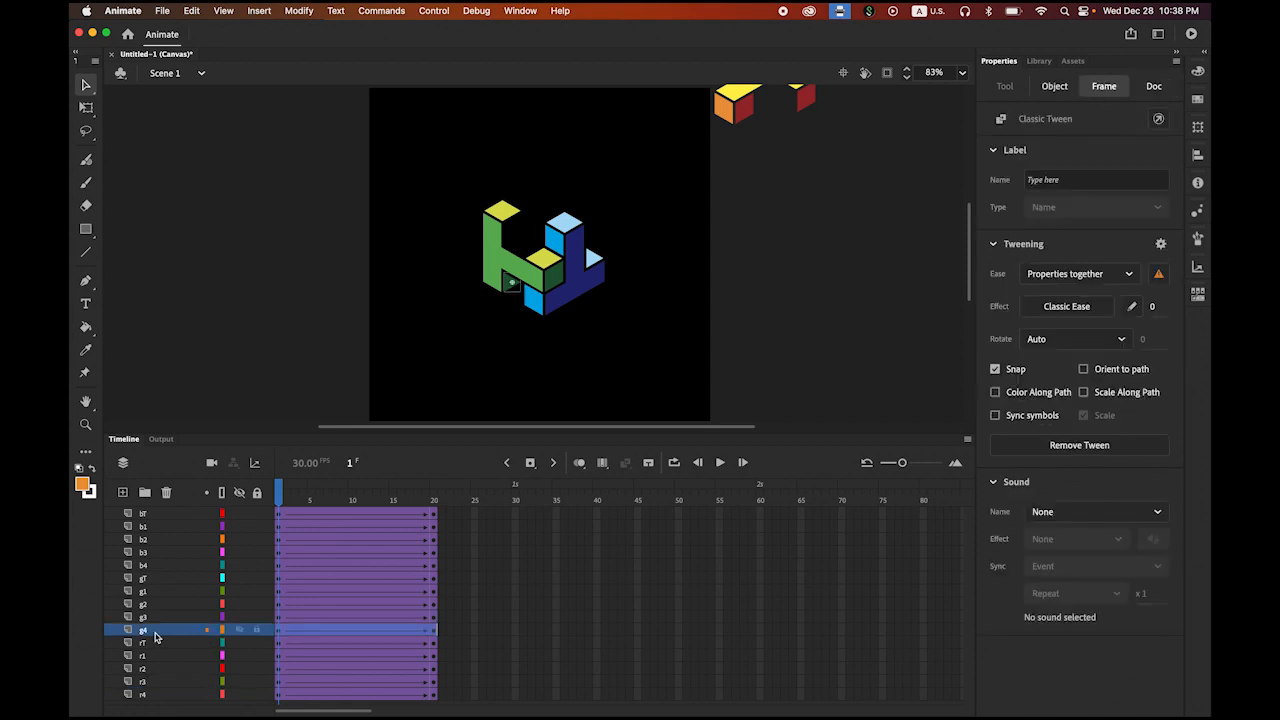
left_click(162, 580, "shift")
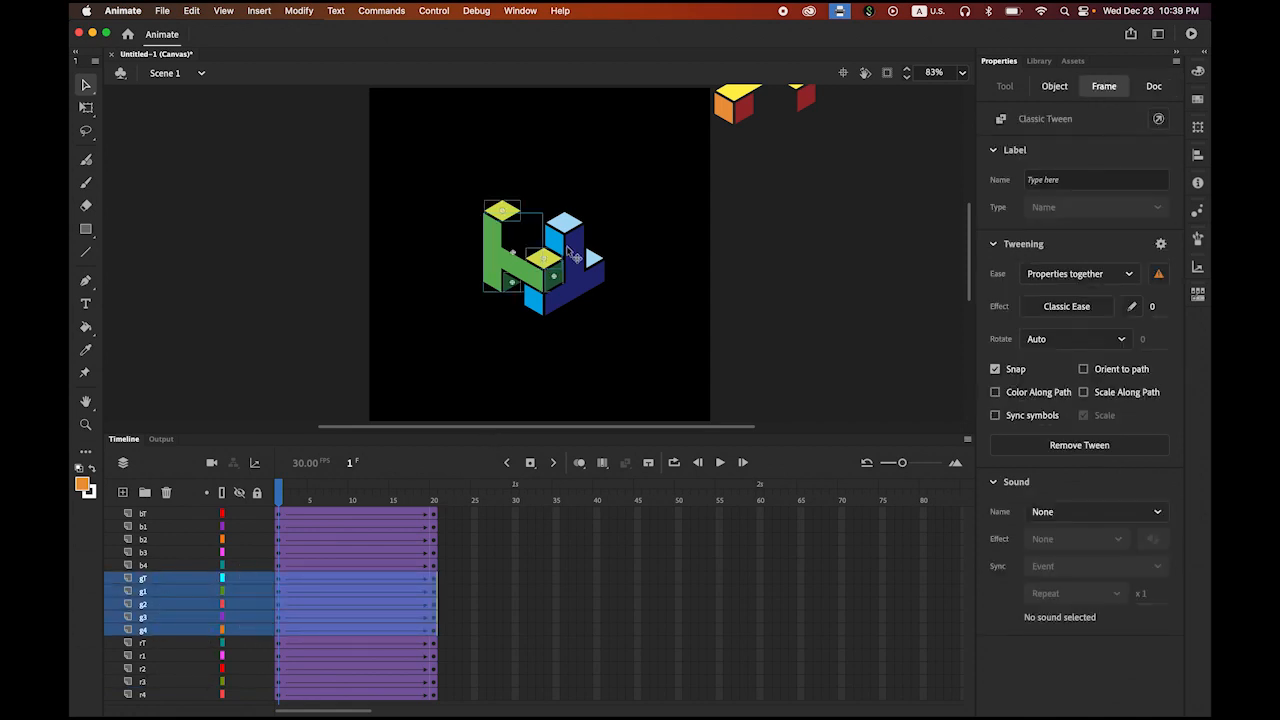
left_click_drag(525, 278, 329, 188)
left_click_drag(281, 498, 279, 575)
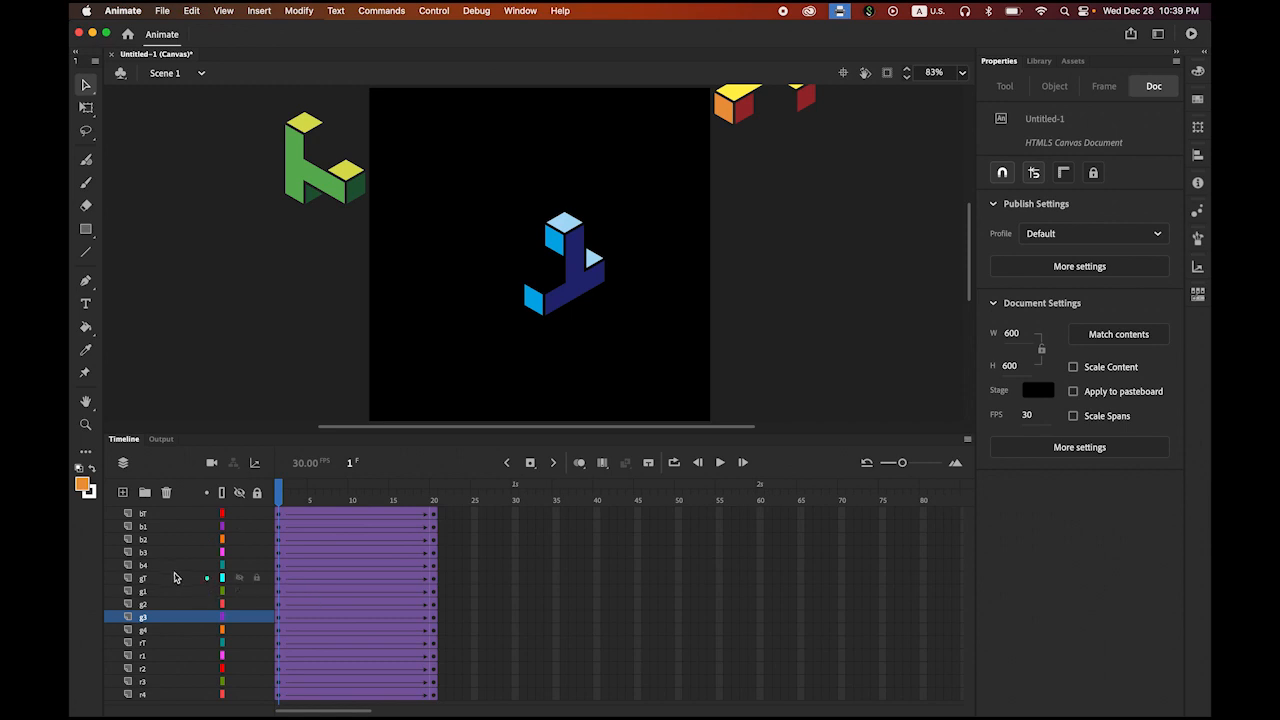
Step: At frame 1, move the blue T block (layers bT to b4) straight down below the stage, to about X 274, Y 609
left_click(164, 571)
left_click(166, 516, "shift")
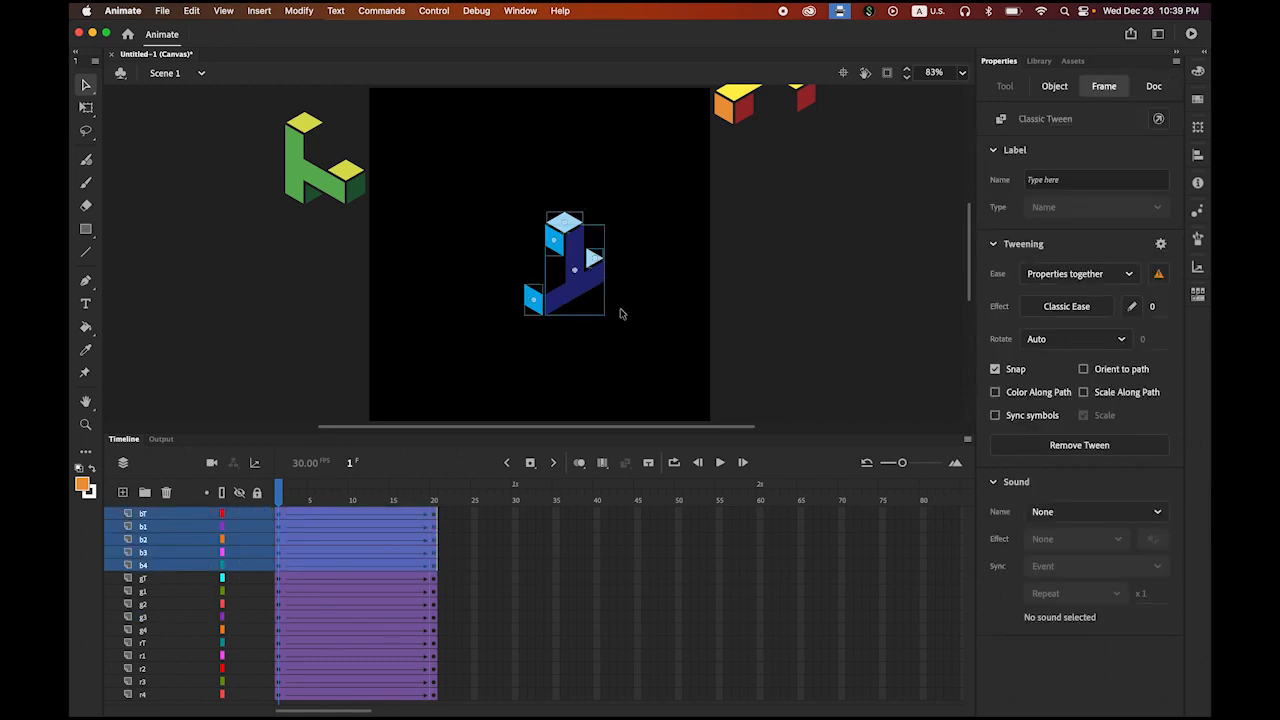
scroll(684, 403, "down", 5)
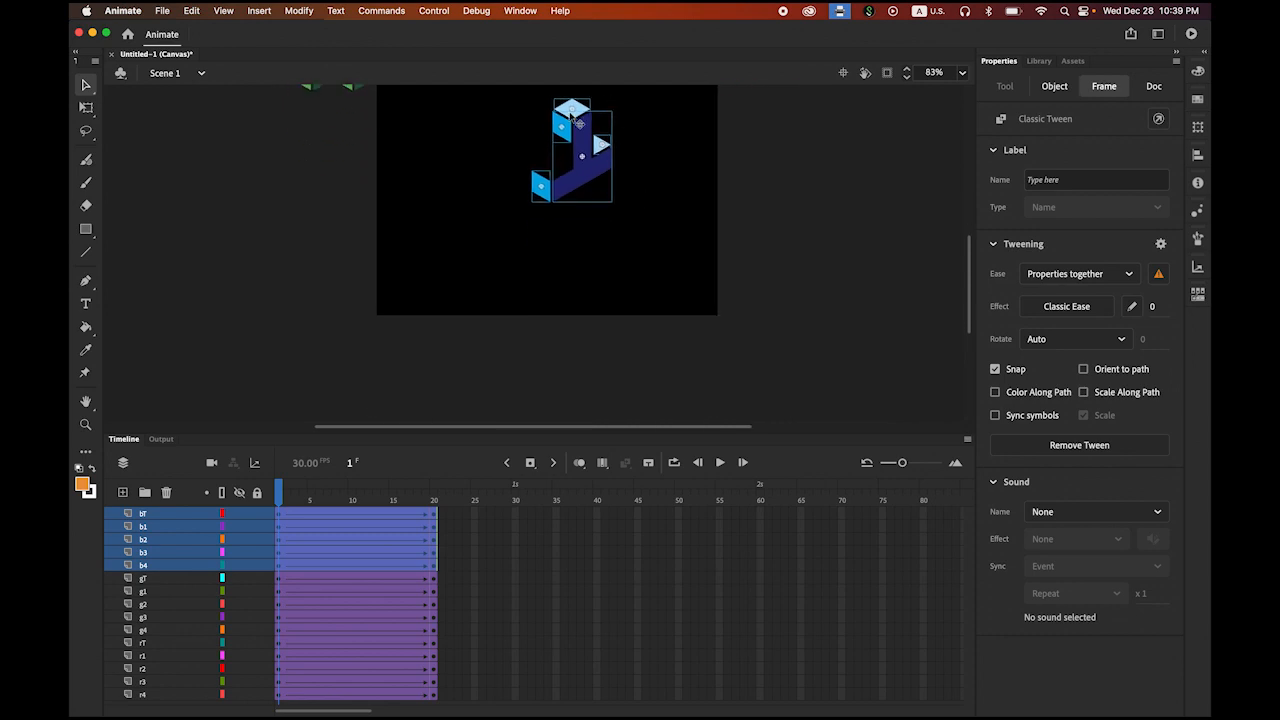
left_click_drag(582, 115, 570, 336)
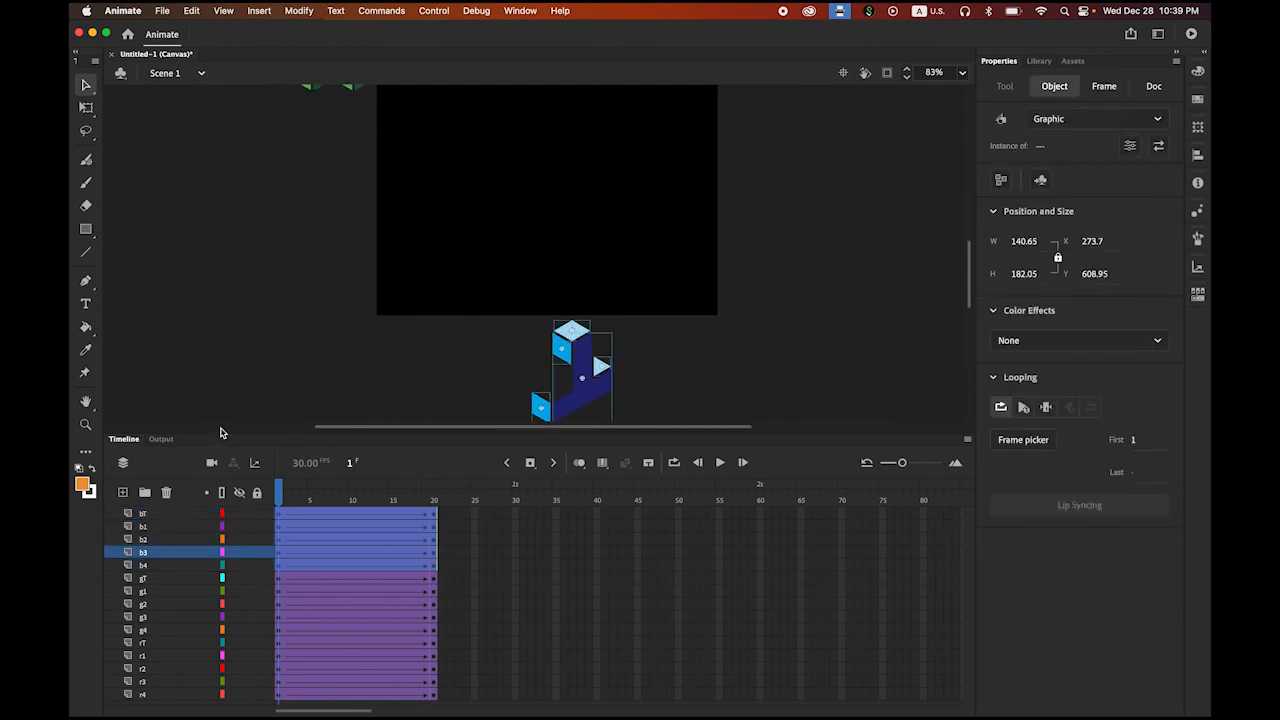
Step: Fit the stage in view and play the timeline repeatedly from frame 1 to preview the three blocks' motion
double_click(86, 400)
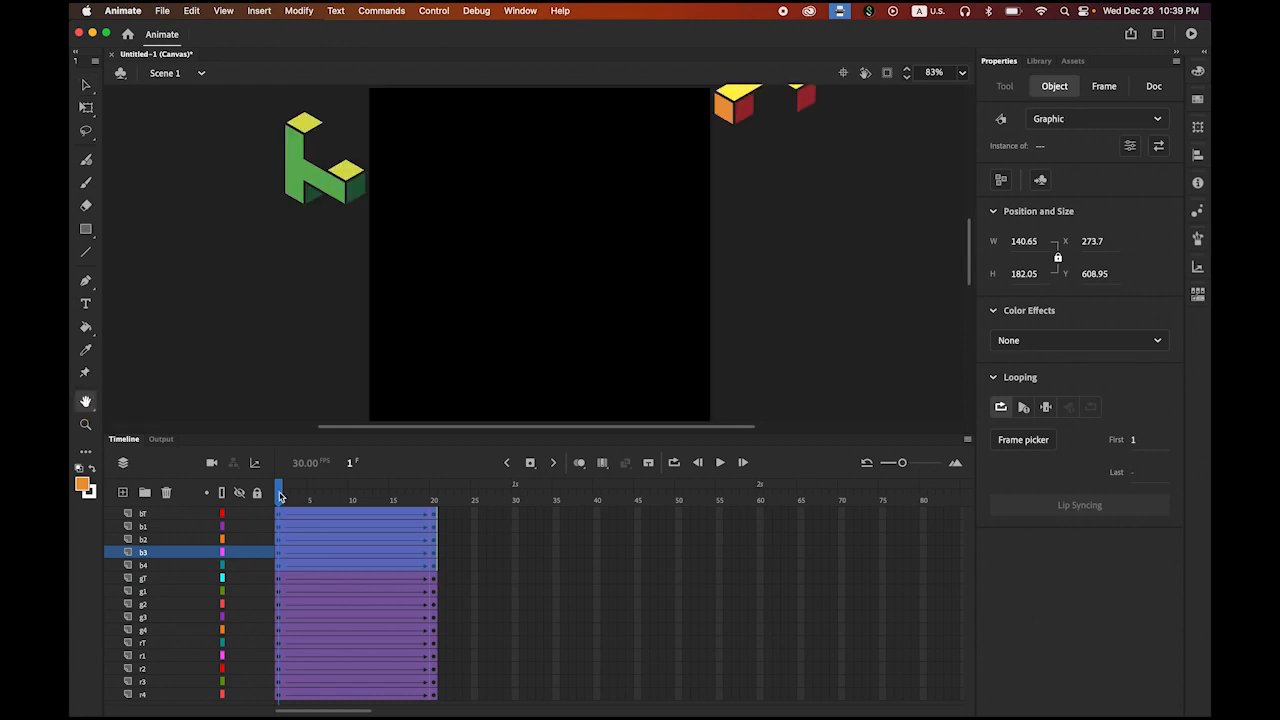
left_click(288, 499)
mouse_move(288, 499)
left_mouse_down()
mouse_move(438, 527)
mouse_move(277, 515)
left_mouse_up()
left_click(720, 463)
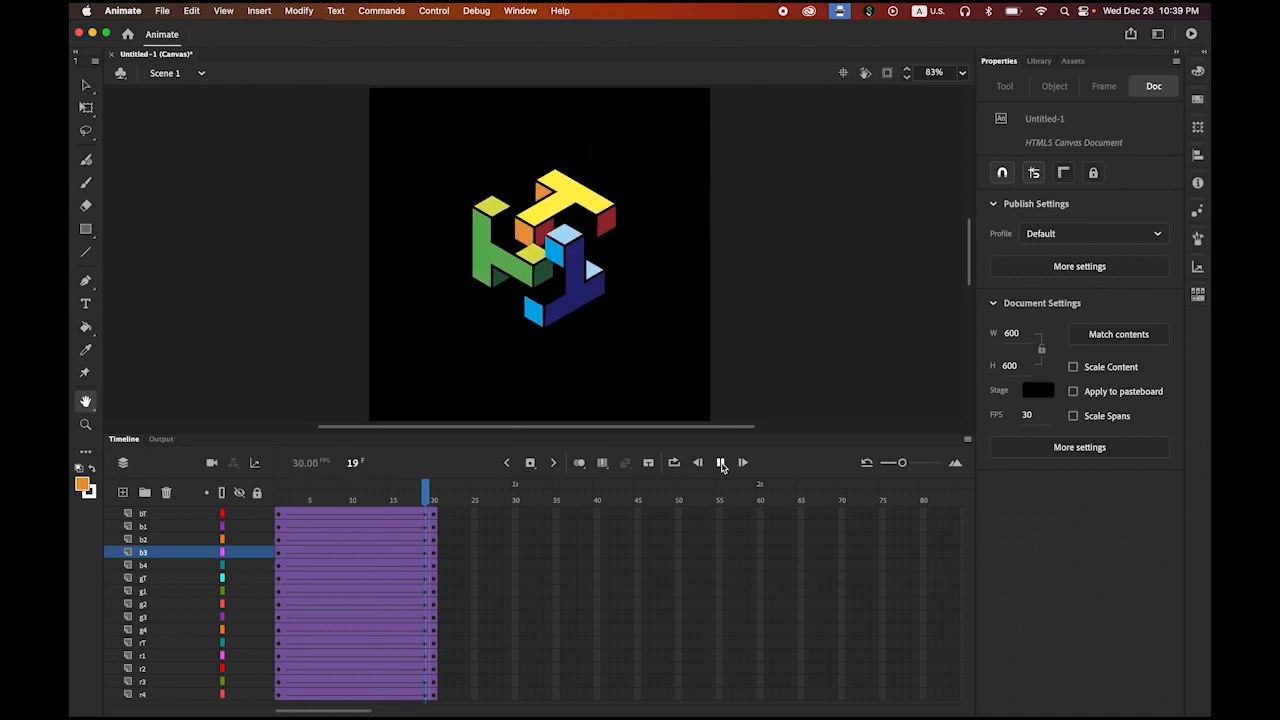
left_click(720, 463)
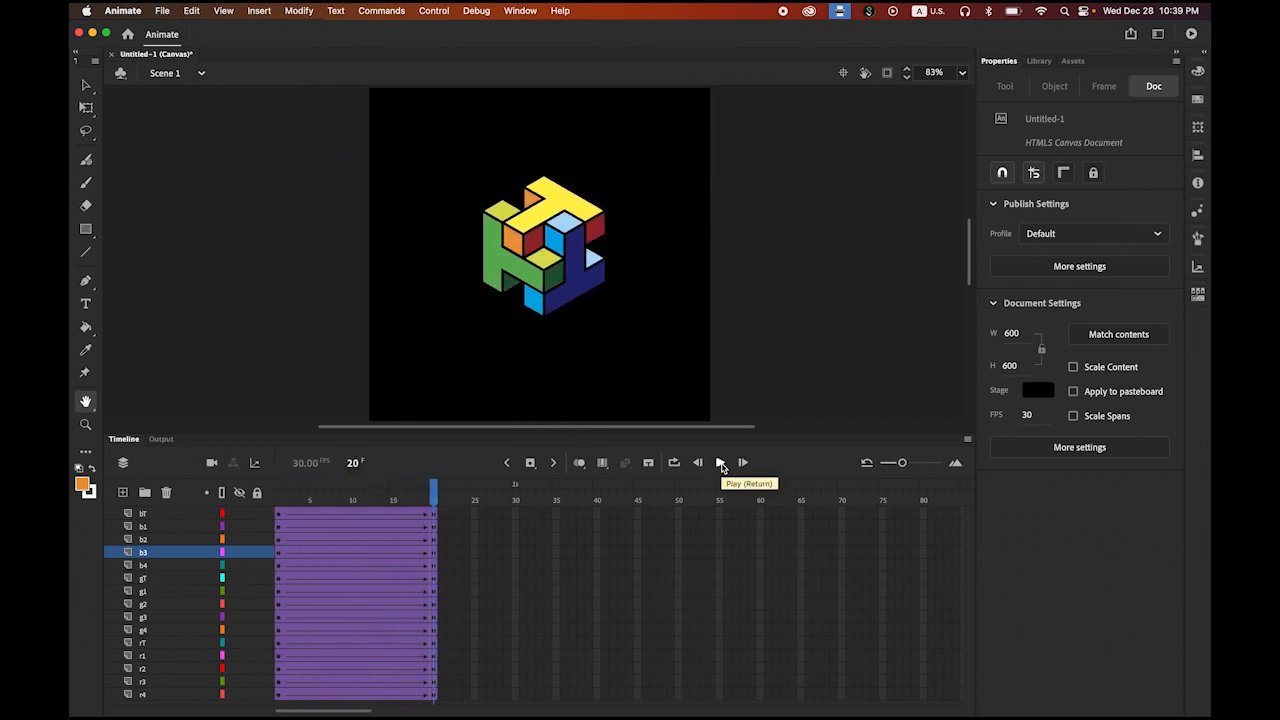
left_click(720, 463)
left_click(720, 463)
left_click(720, 463)
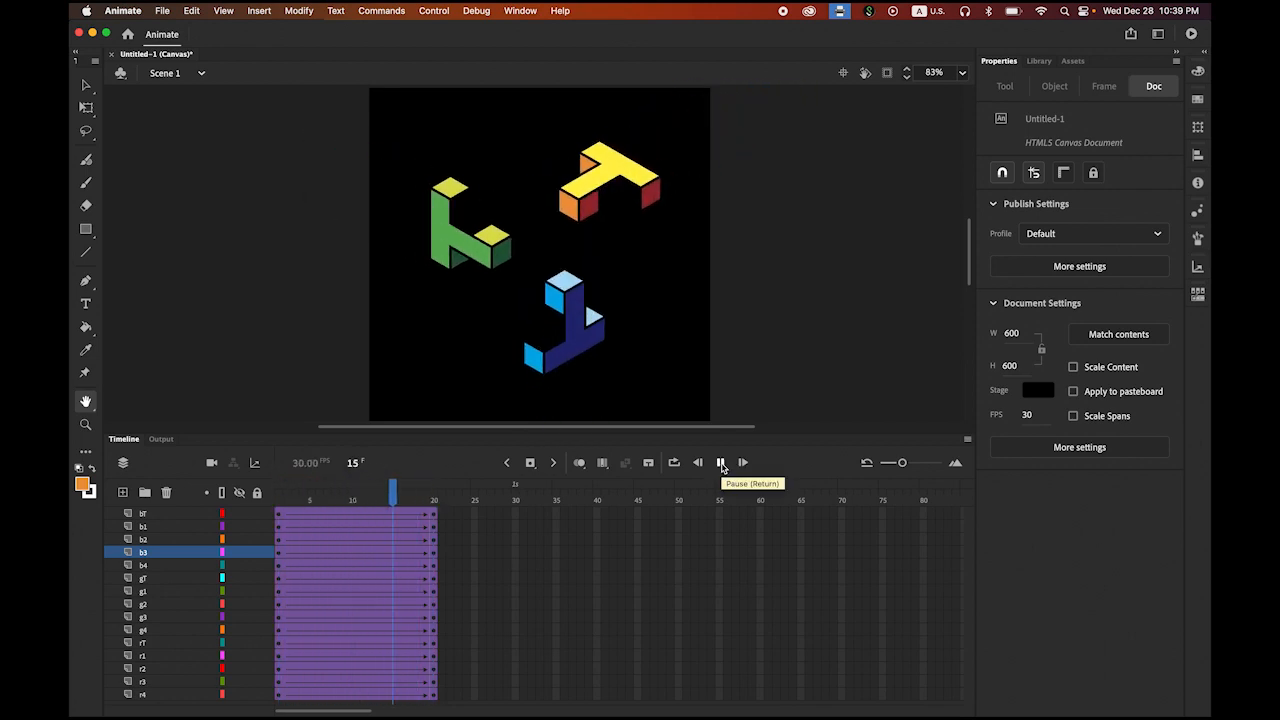
Step: Set the classic tween ease to 100 (ease-out) at frame 1 on all layers from bT to r4
left_click(720, 463)
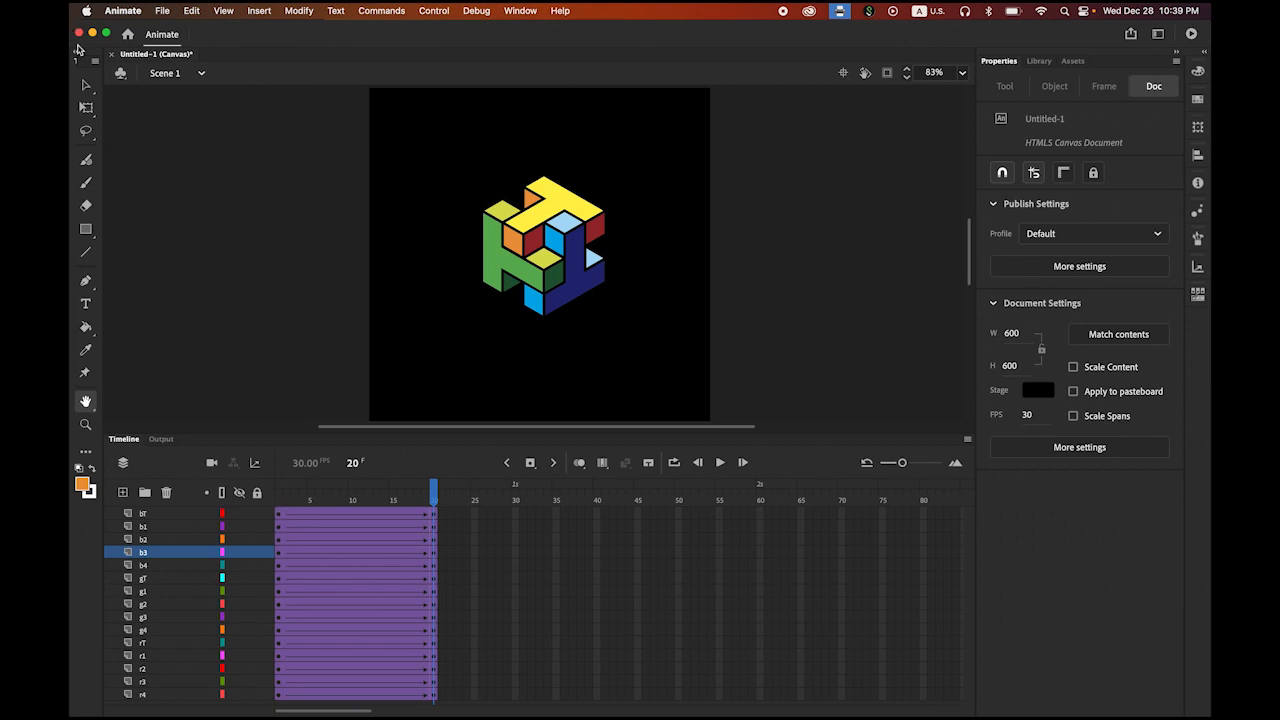
left_click(85, 86)
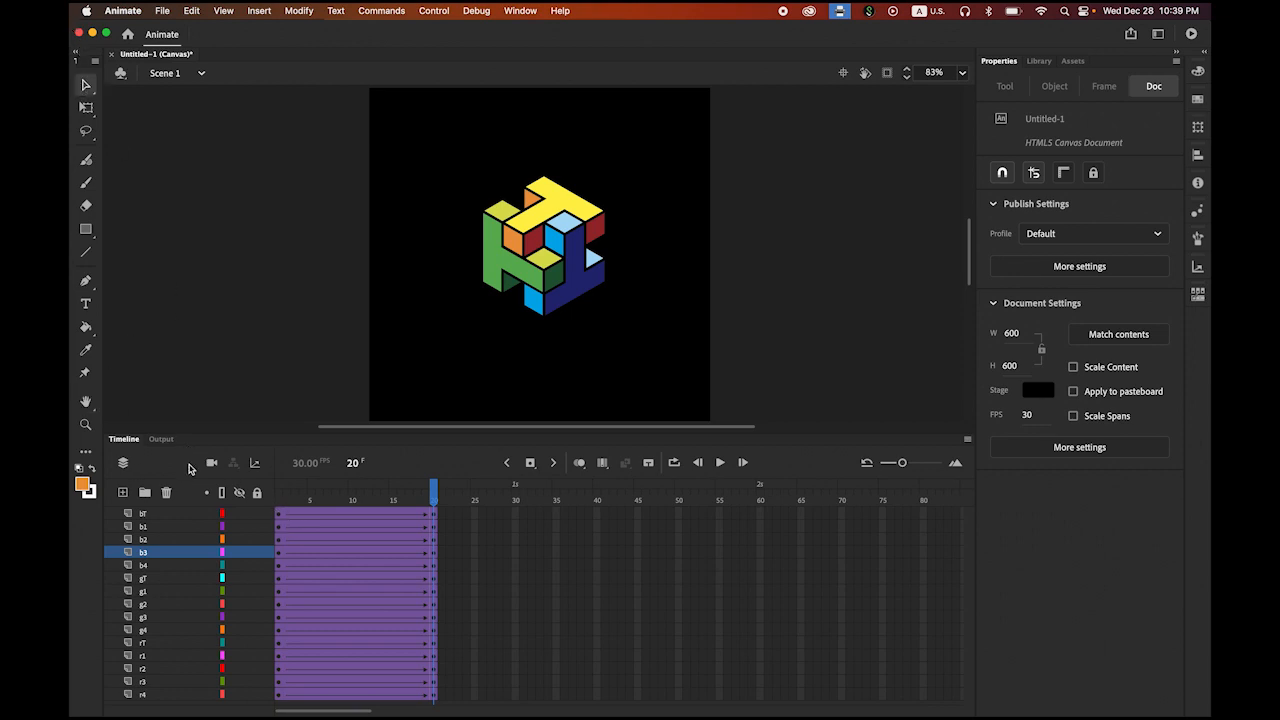
left_click(280, 514)
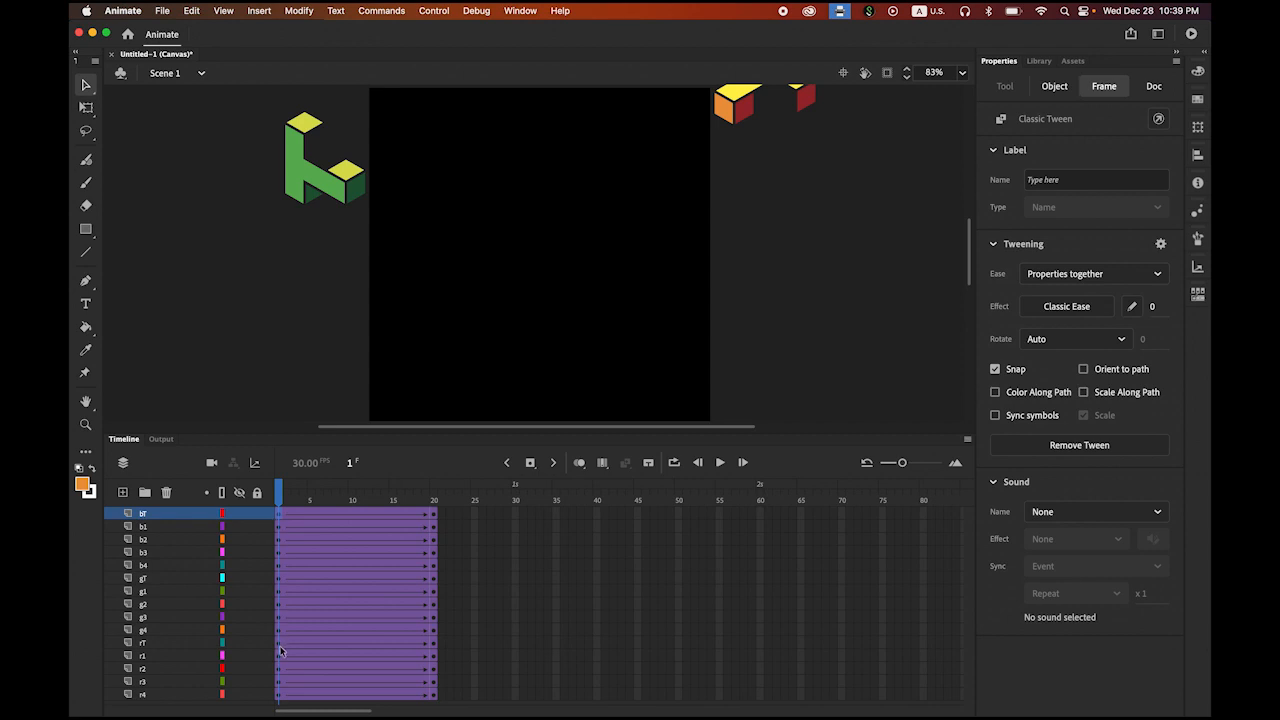
left_click(279, 694, "shift")
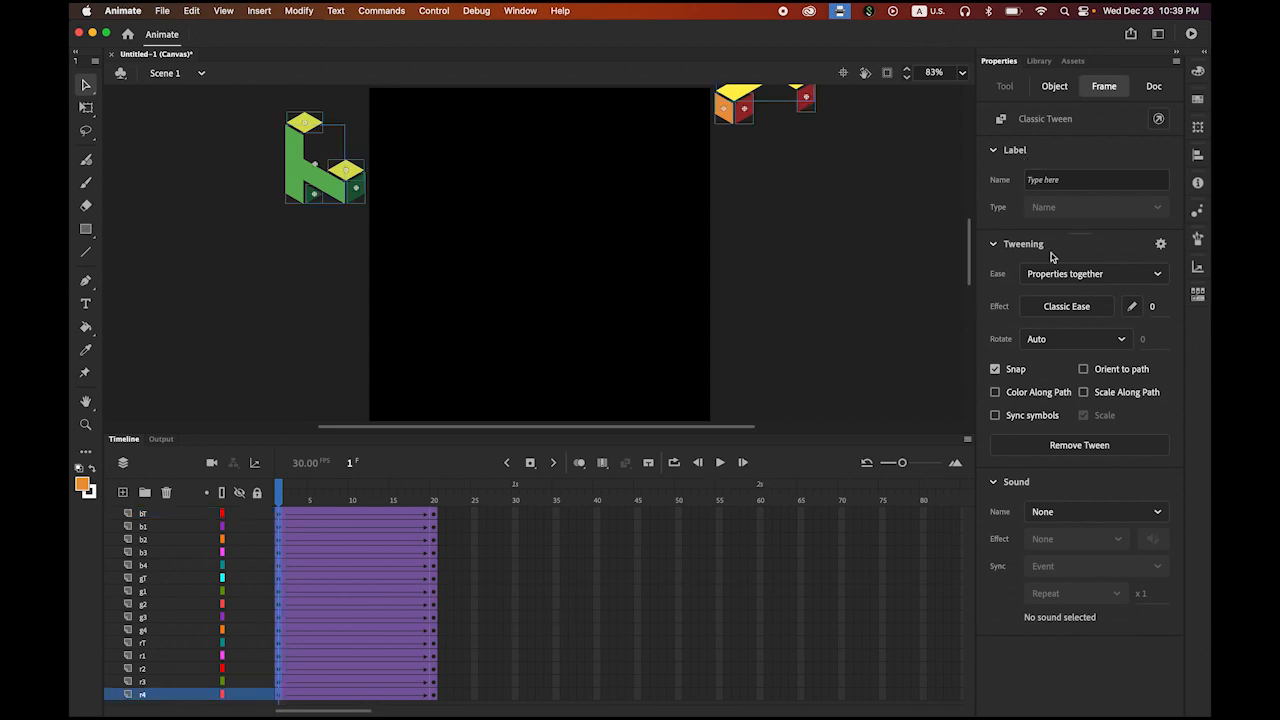
left_click(1154, 306)
type("100")
key("Return")
Step: Play the timeline repeatedly to preview the eased motion of the three blocks
left_click(720, 463)
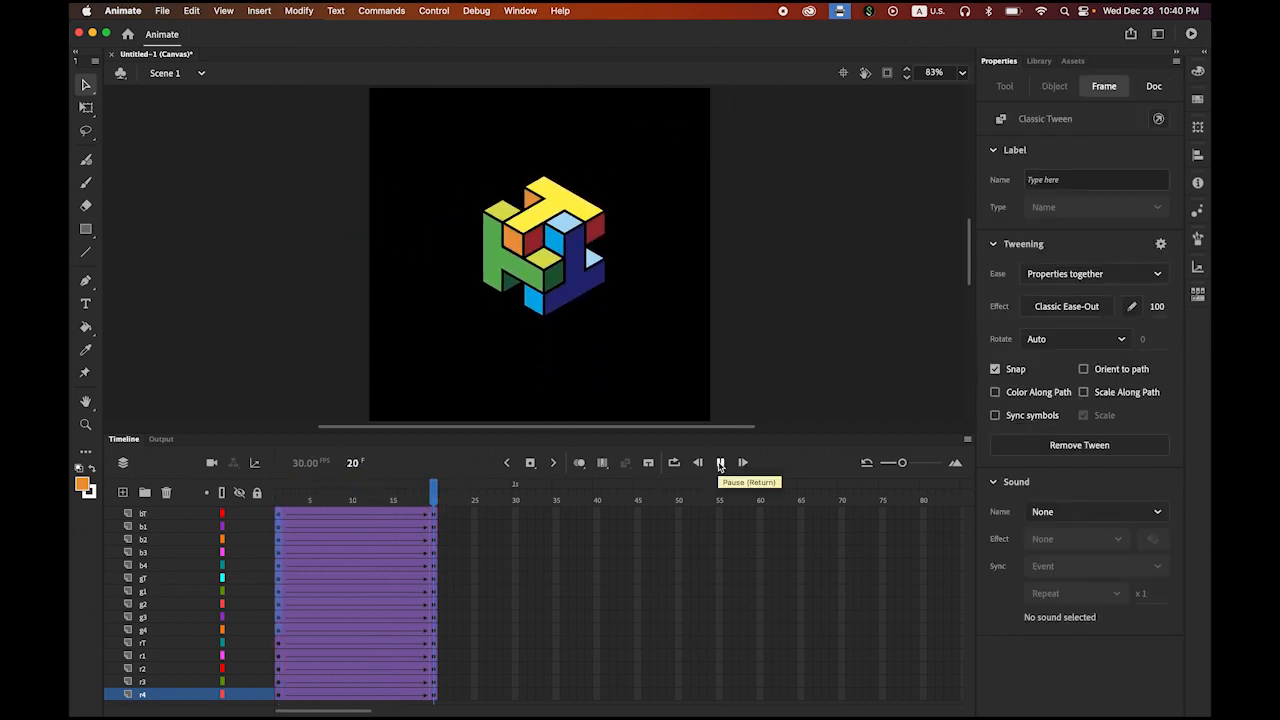
left_click(720, 463)
left_click(720, 463)
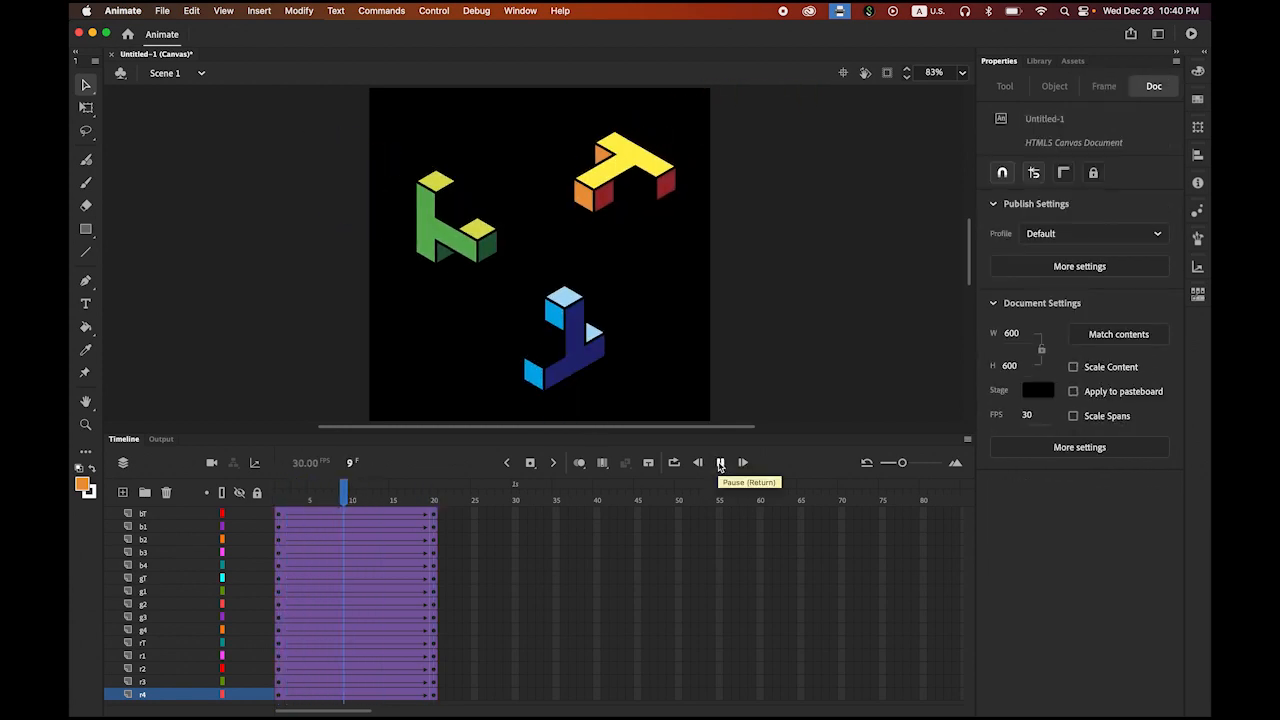
left_click(225, 363)
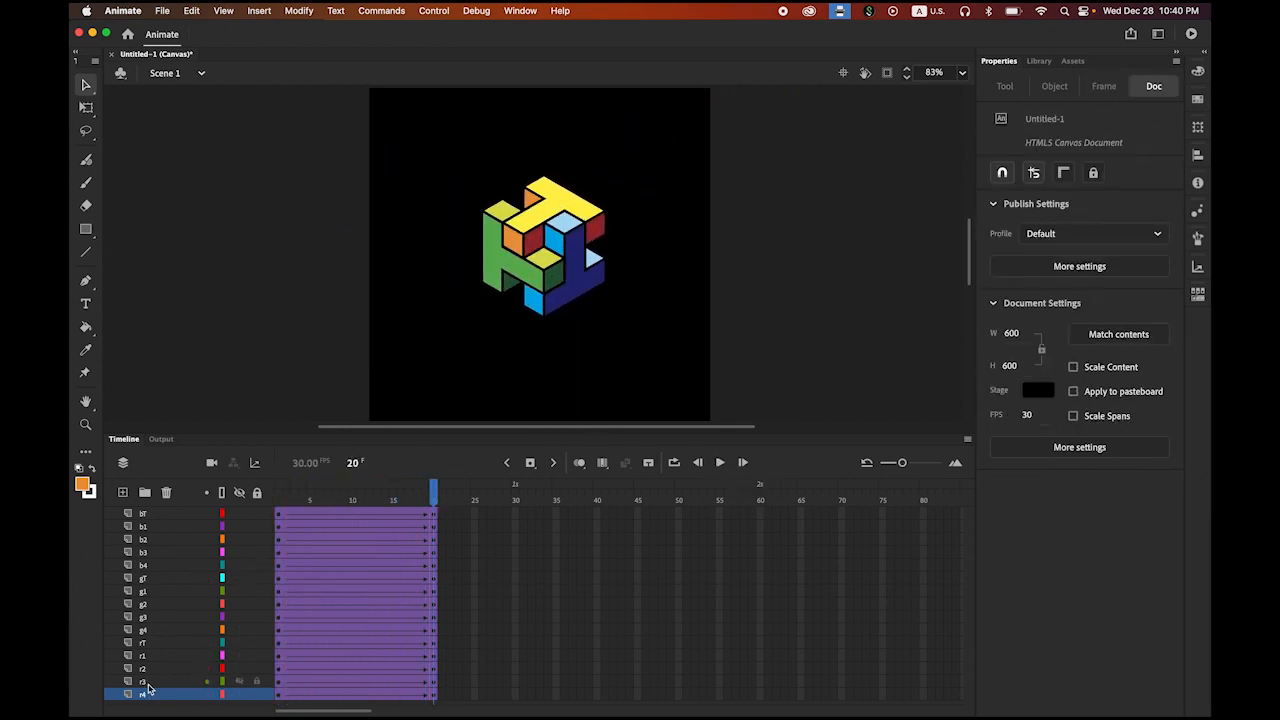
Step: Stagger the yellow block's tweens so r3 starts at frame 6, r2 at frame 11, r1 at frame 16 and rT at frame 21
left_click(147, 684)
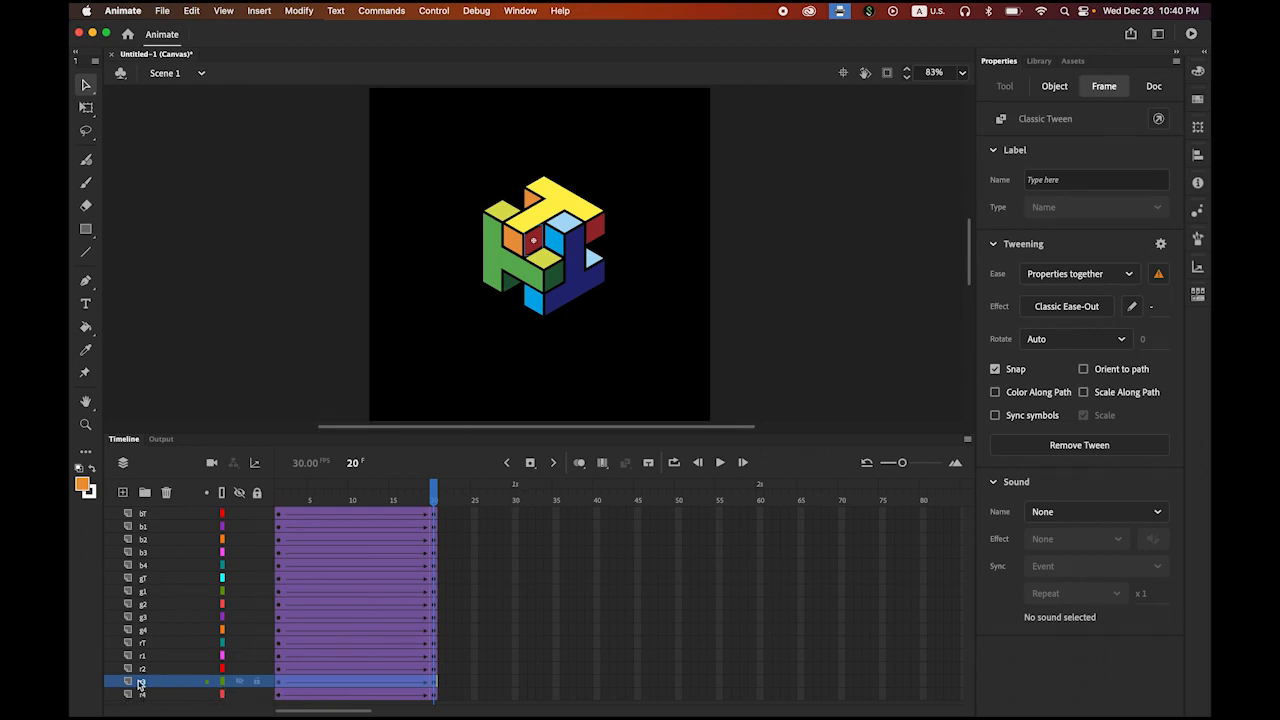
left_click_drag(303, 684, 335, 687)
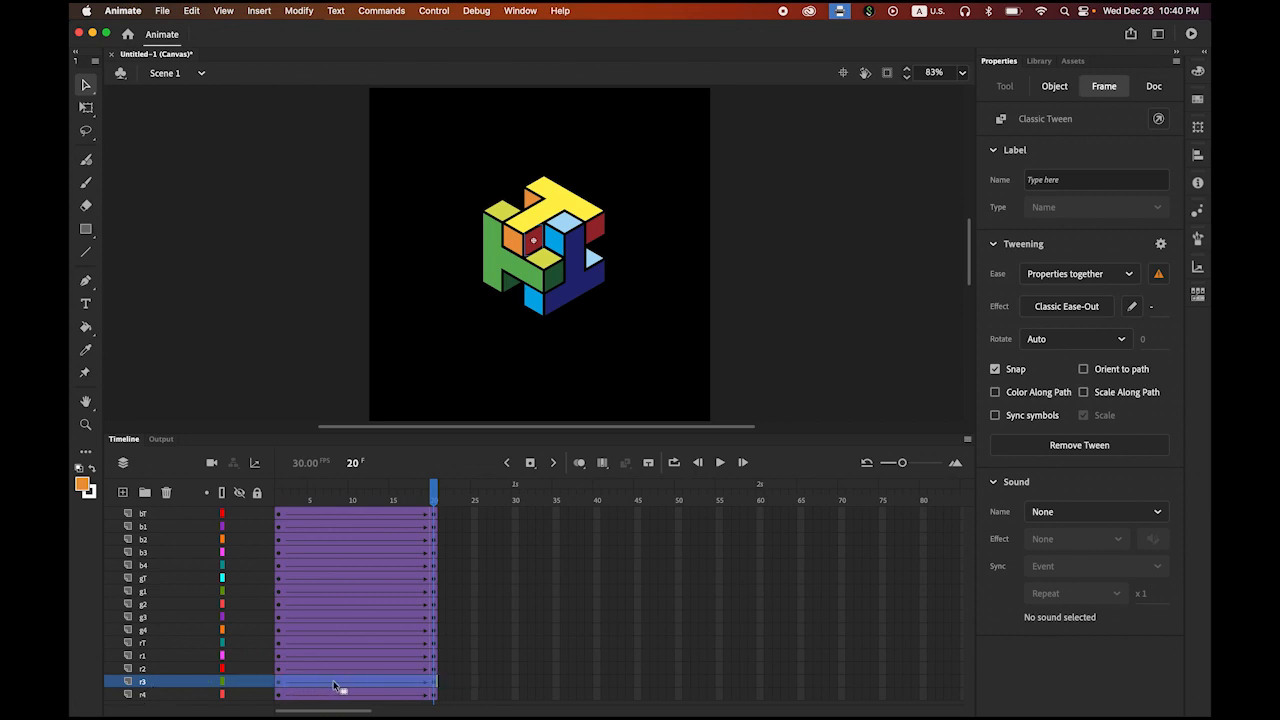
left_click(165, 669)
left_click_drag(315, 670, 399, 680)
left_click(171, 657)
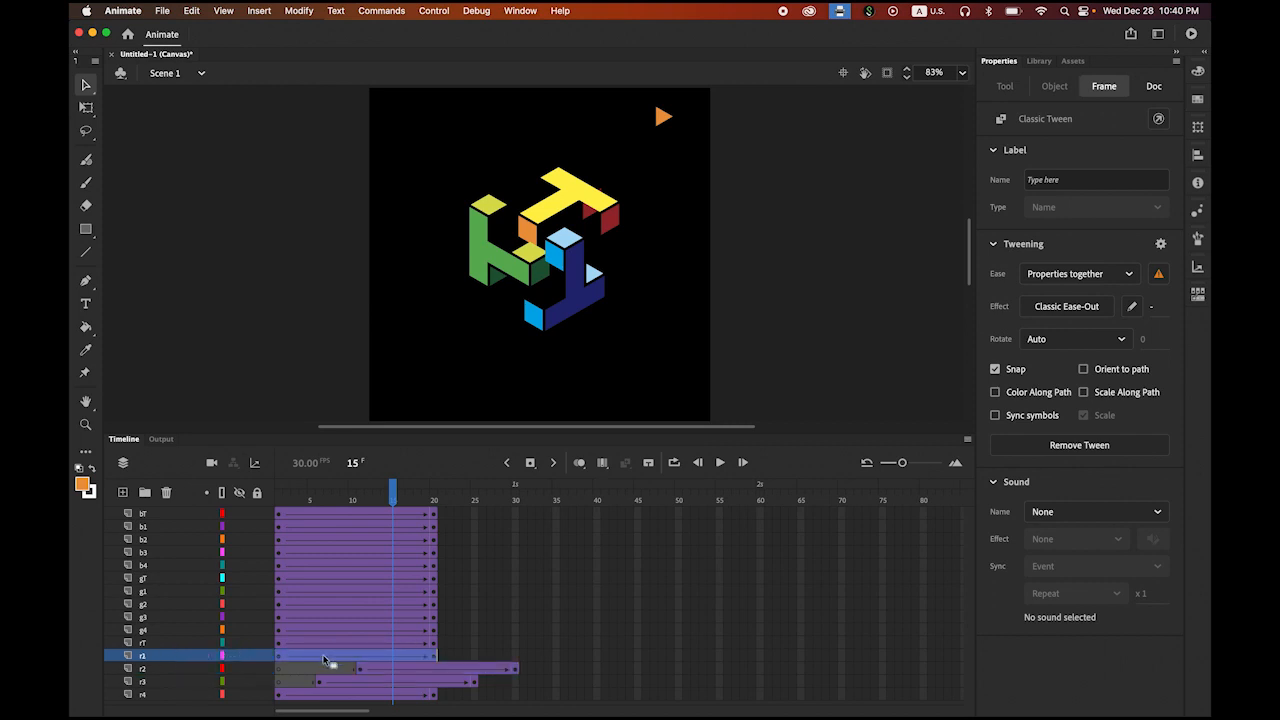
left_click_drag(330, 656, 444, 654)
left_click(166, 645)
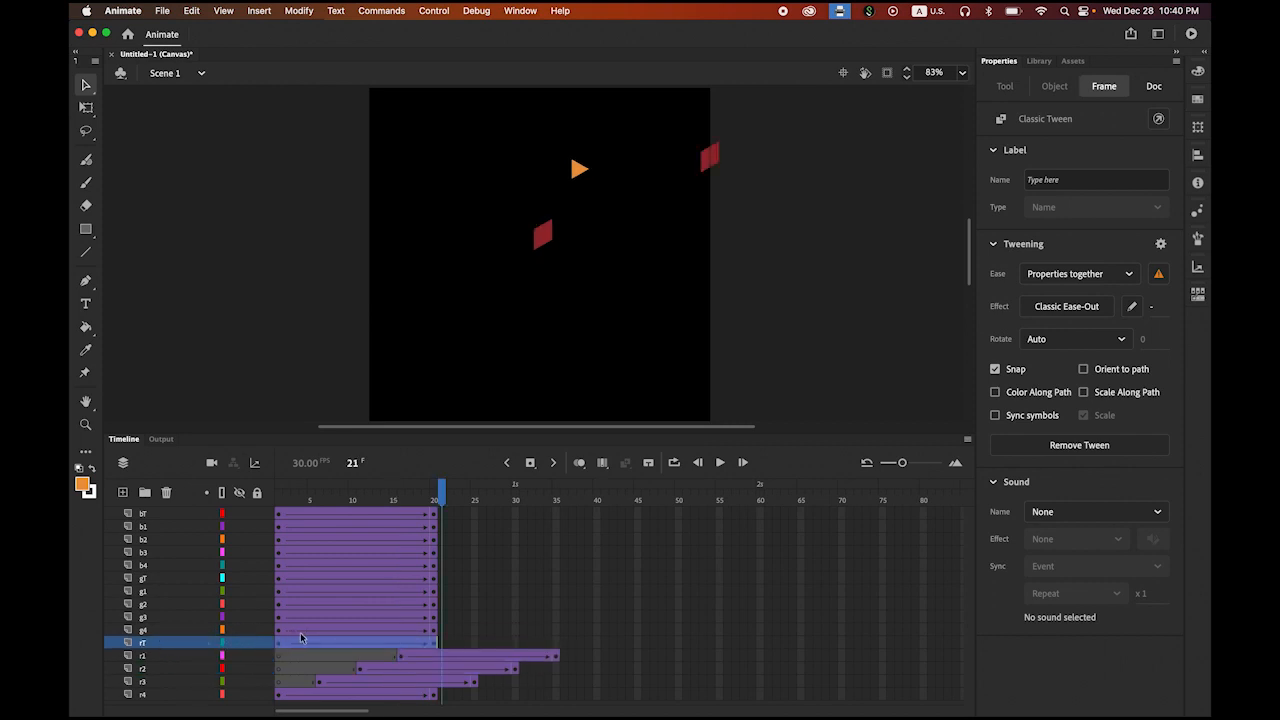
left_click_drag(300, 637, 470, 651)
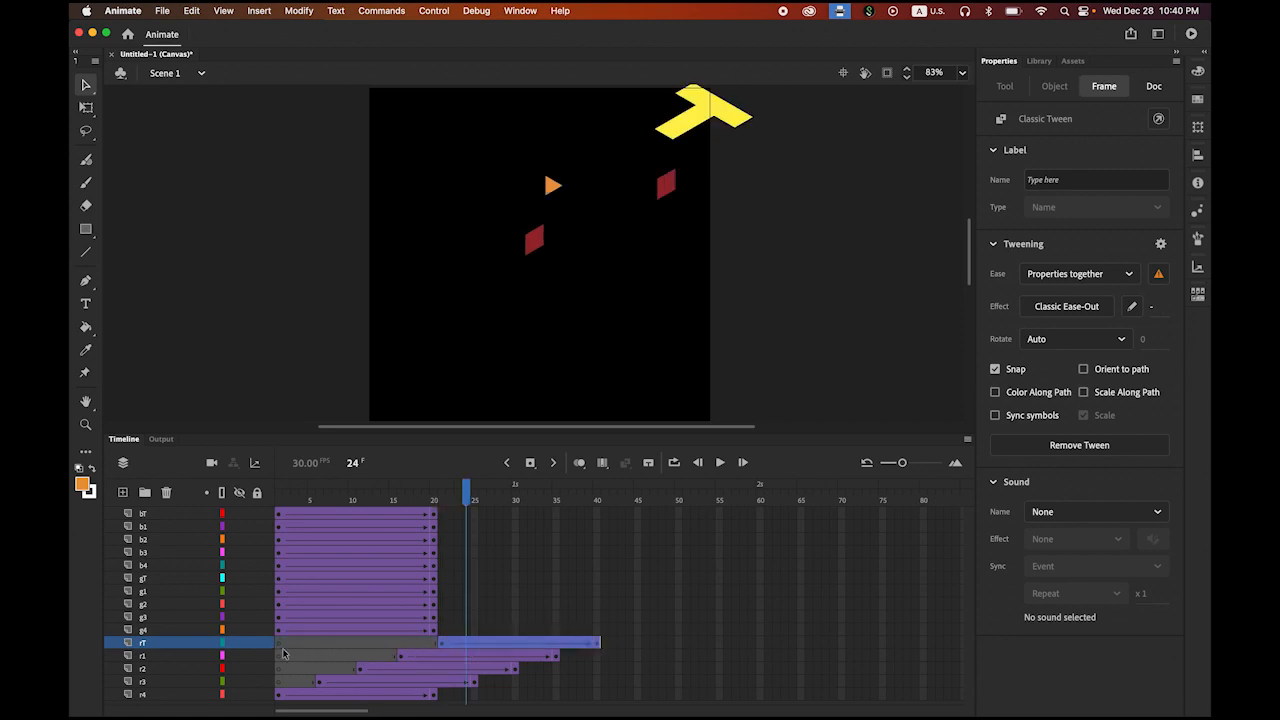
Step: Scrub and play the timeline to check the yellow block's staggered pieces, and return to frame 1
left_click_drag(471, 489, 340, 517)
key("Return")
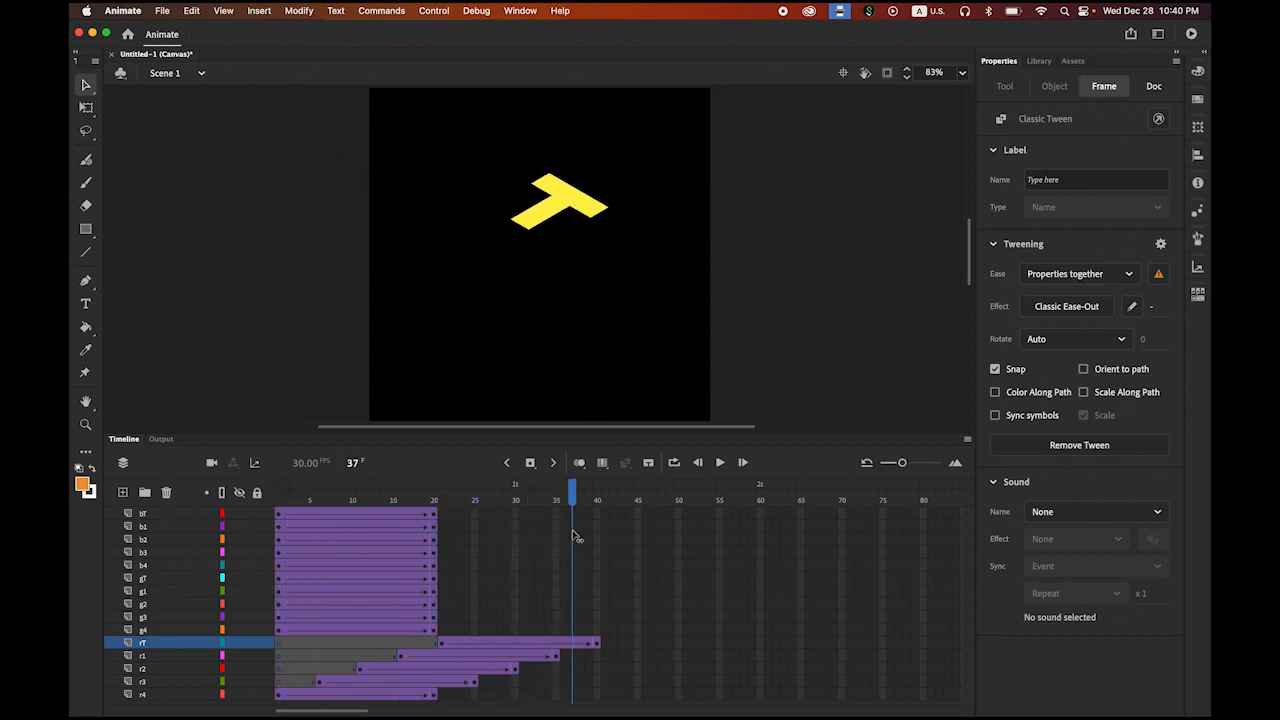
key("shift+comma")
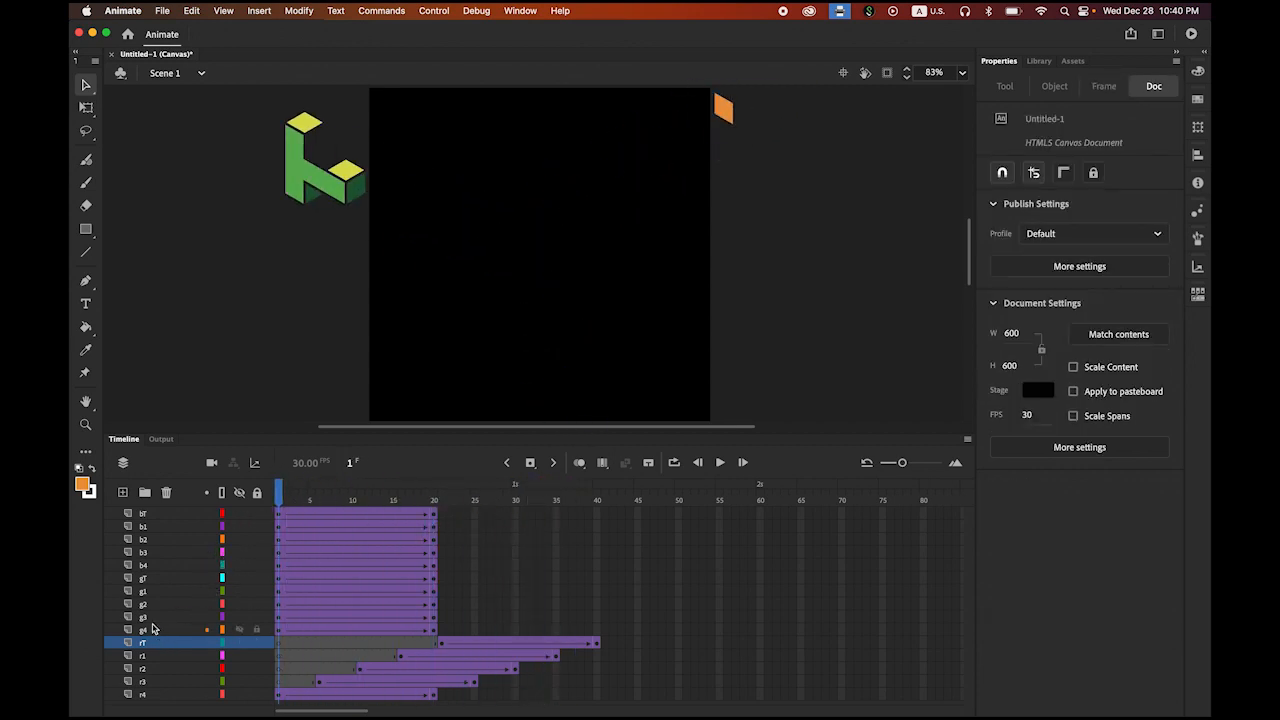
Step: Stagger the green block's tweens so g3 starts at frame 6, g2 at frame 11, g1 at frame 16 and gT at frame 21
left_click(178, 630)
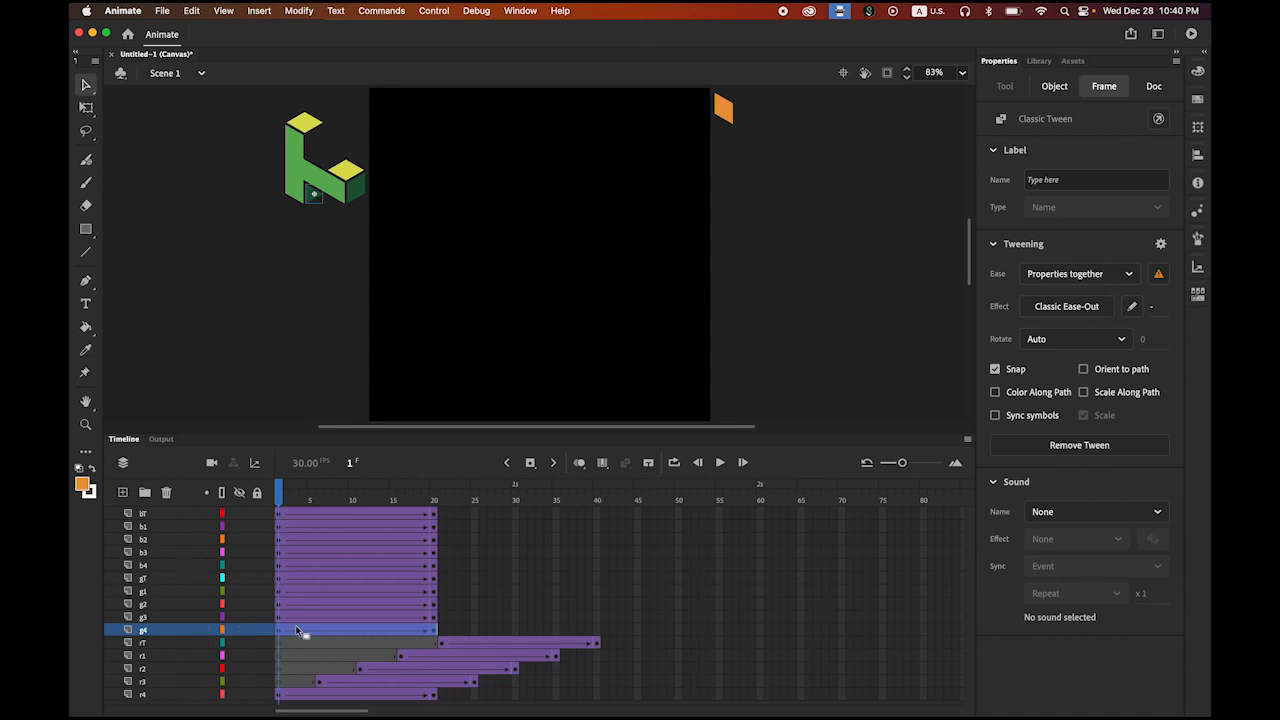
left_click(152, 618)
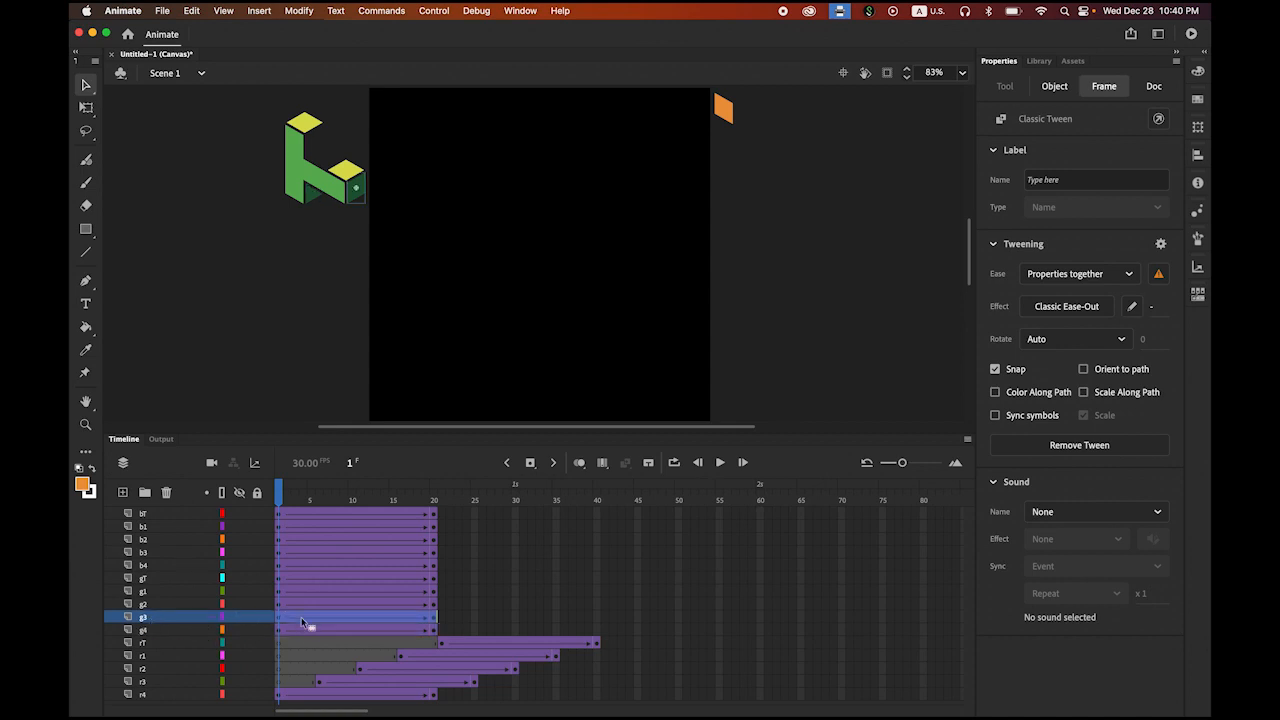
left_click_drag(306, 621, 407, 606)
left_click(152, 605)
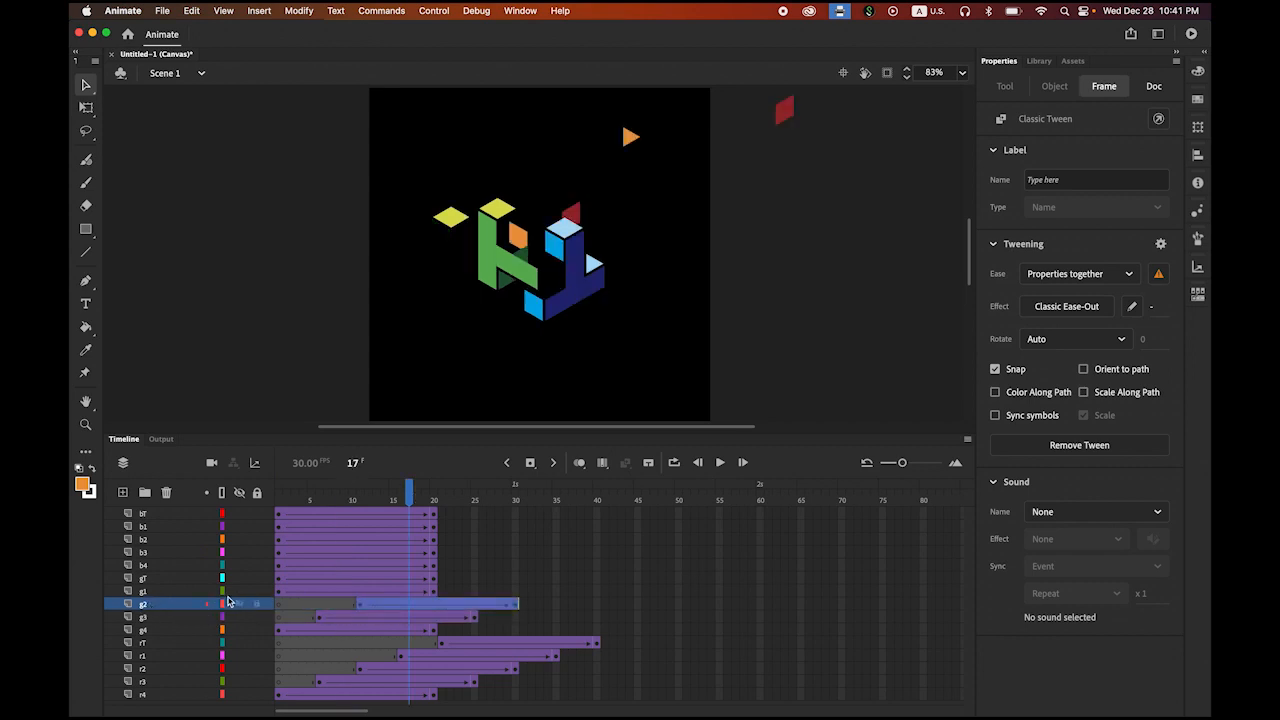
left_click(176, 592)
left_click_drag(293, 594, 415, 585)
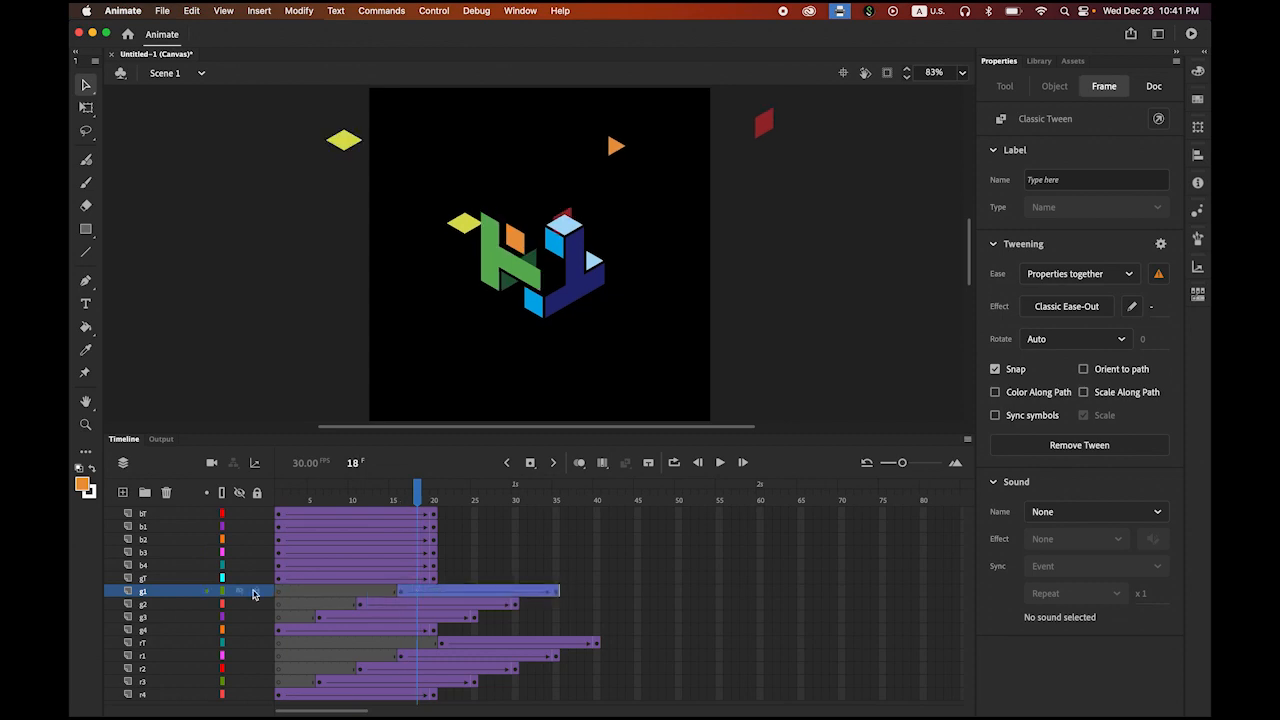
left_click(163, 580)
left_click_drag(298, 584, 466, 585)
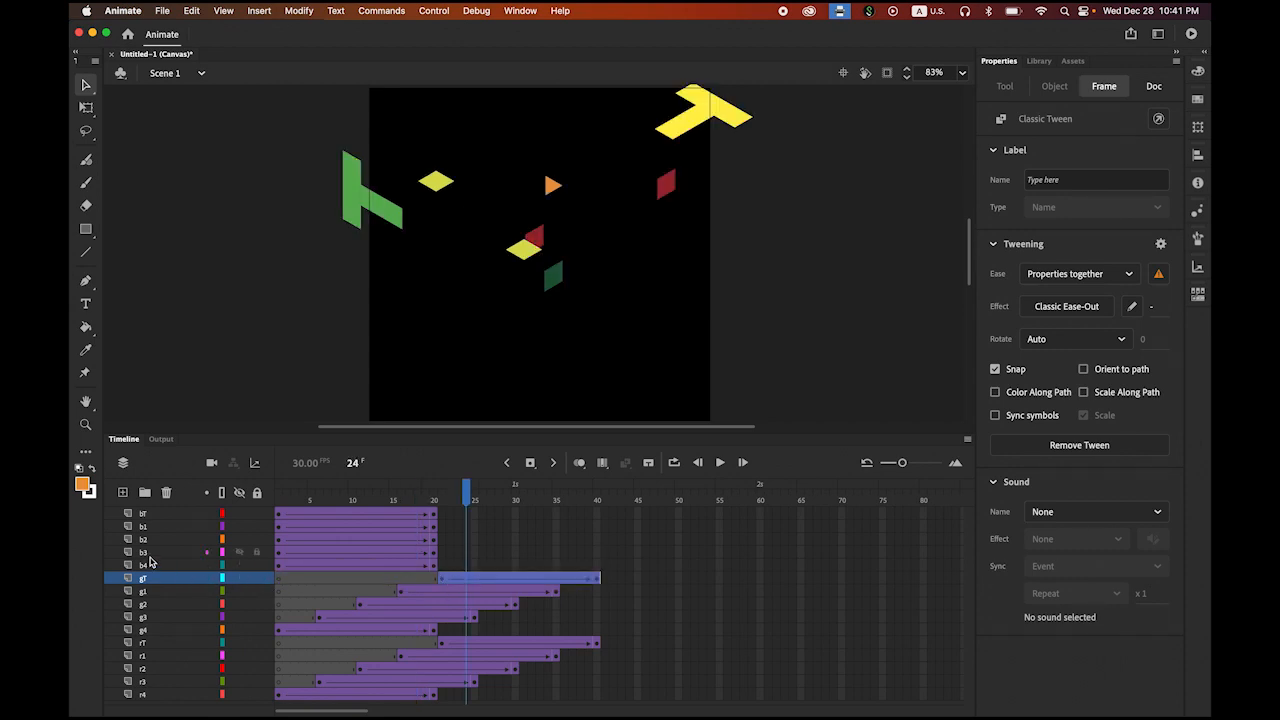
Step: Stagger the blue block's tweens so b3 starts at frame 6, b2 at frame 11, b1 at frame 16 and bT at frame 21
left_click(149, 566)
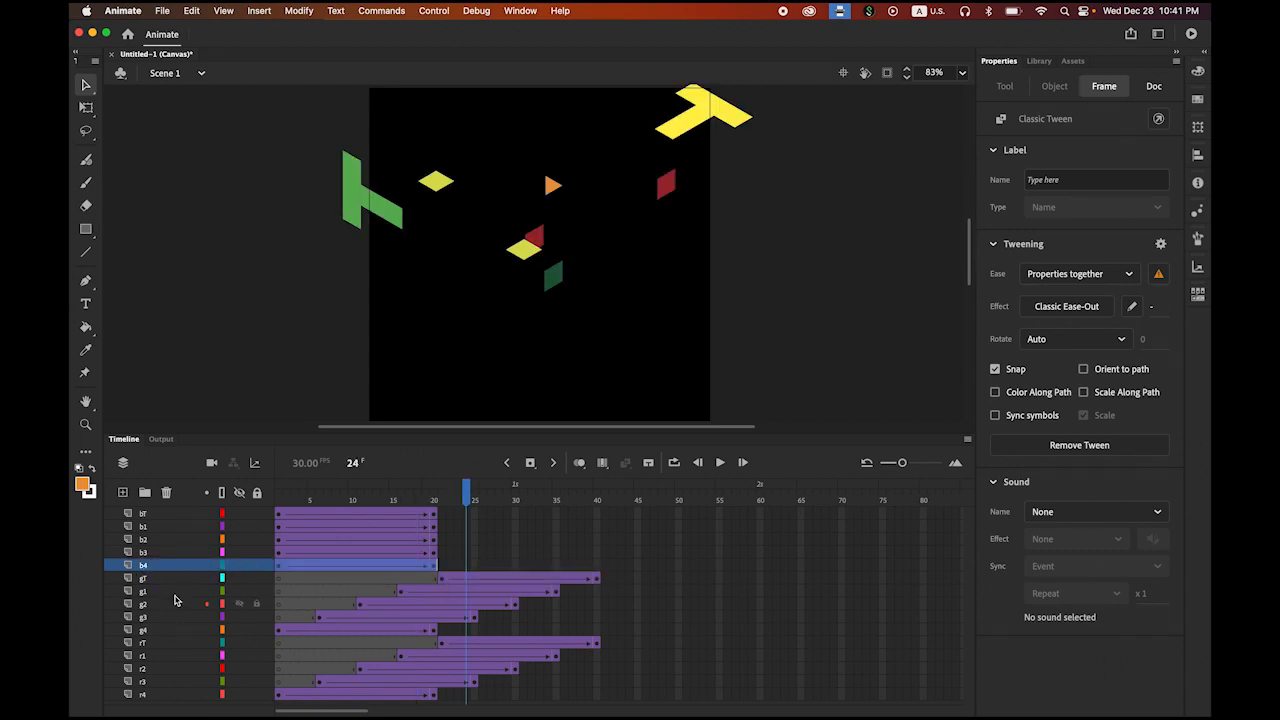
left_click(160, 553)
left_click_drag(293, 560, 394, 544)
left_click(162, 540)
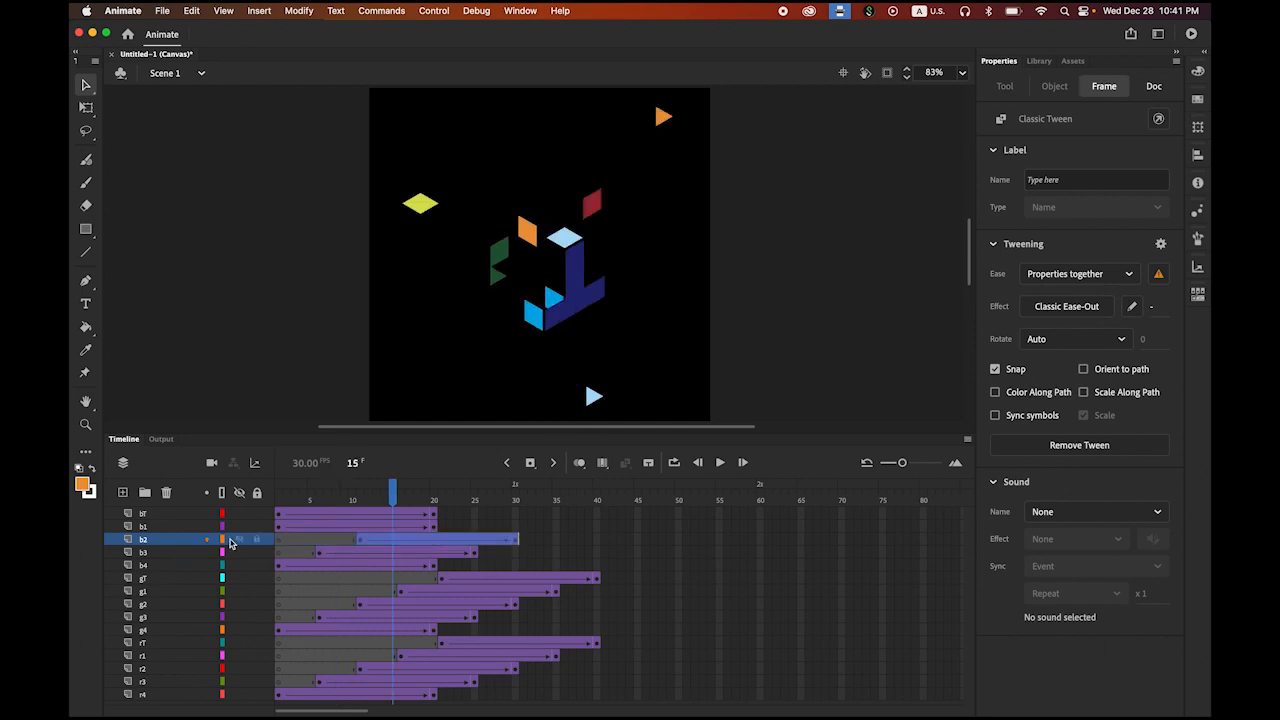
left_click(169, 531)
left_click_drag(312, 536, 424, 534)
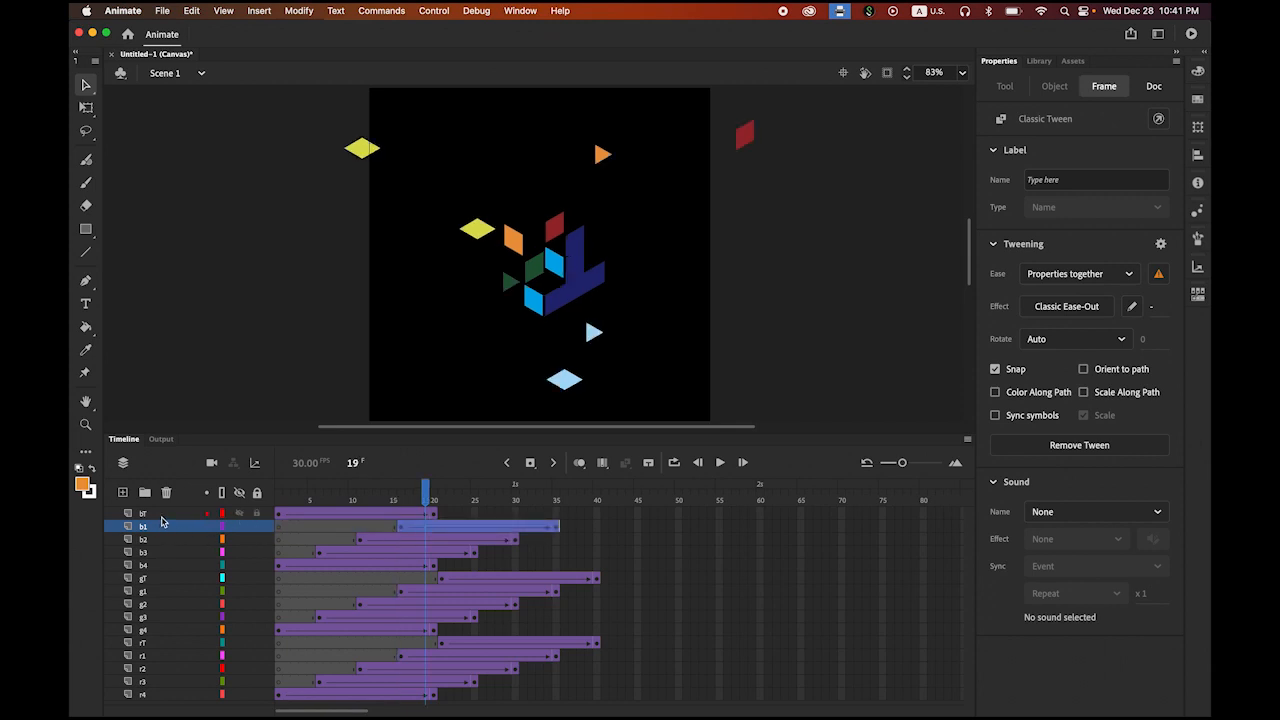
left_click(163, 514)
mouse_move(300, 516)
left_mouse_down()
mouse_move(469, 520)
mouse_move(313, 510)
left_mouse_up()
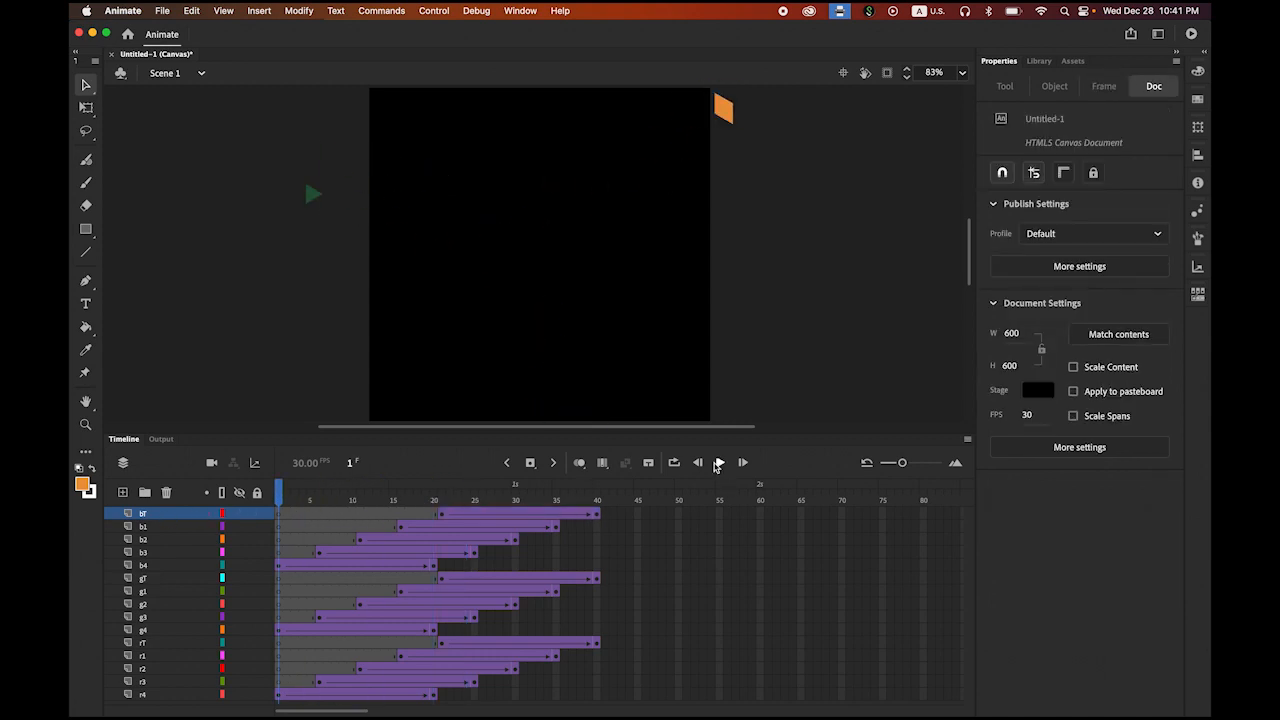
Step: Play the staggered animation from frame 1 and scrub its final frames to examine which pieces show at the end
left_click(719, 463)
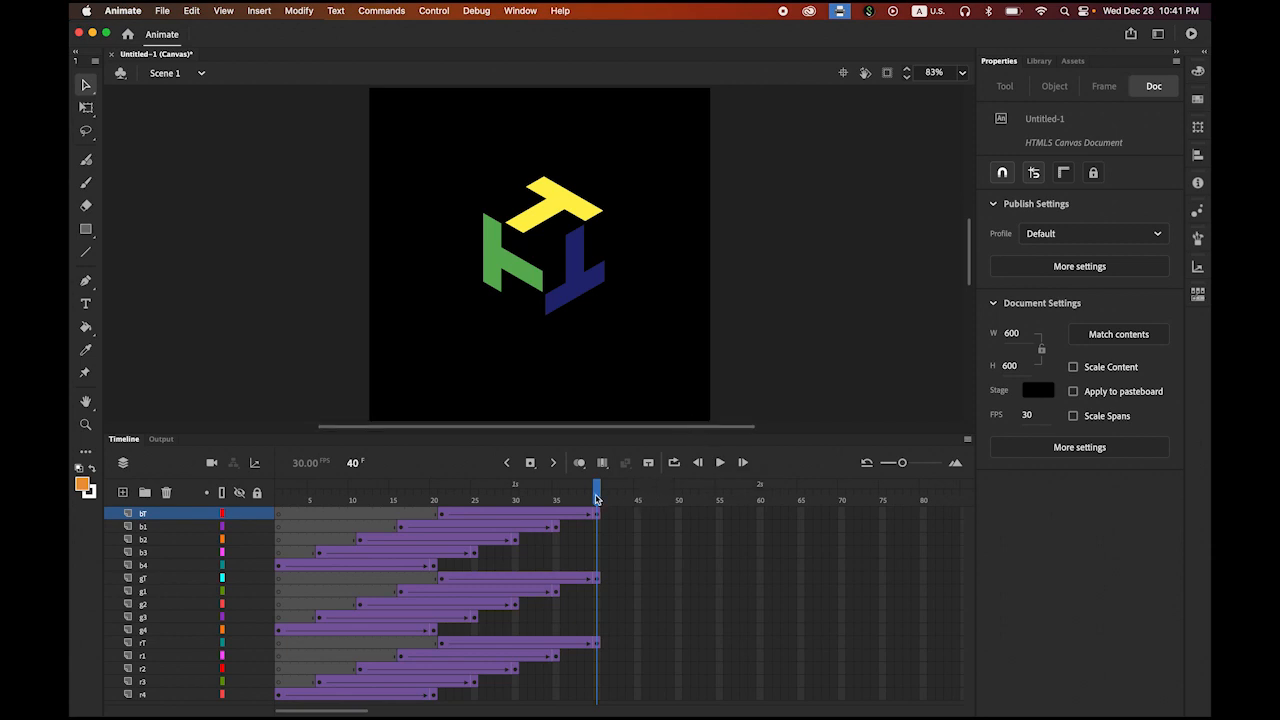
key("Return")
left_click(576, 501)
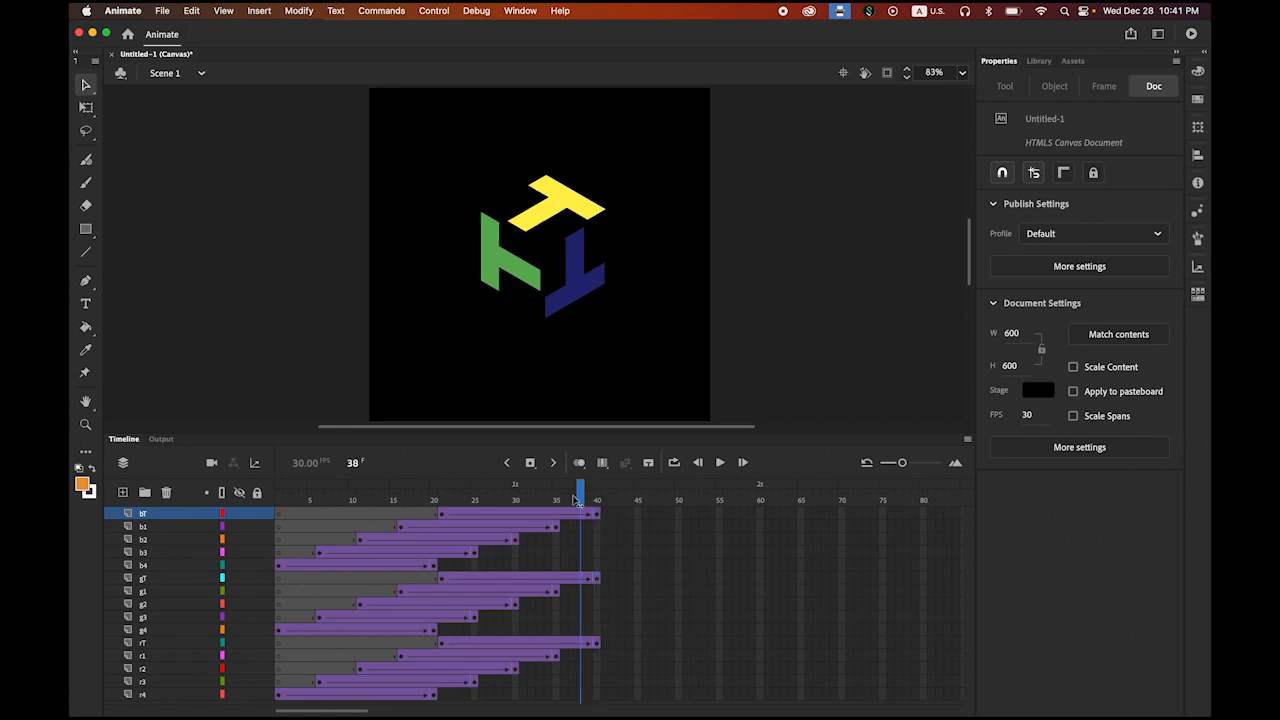
left_click(574, 501)
Step: Insert keyframes at frame 40 on layers b1 to b4, g1 to g4 and r1 to r4 to extend the side faces to the end
left_click(597, 528)
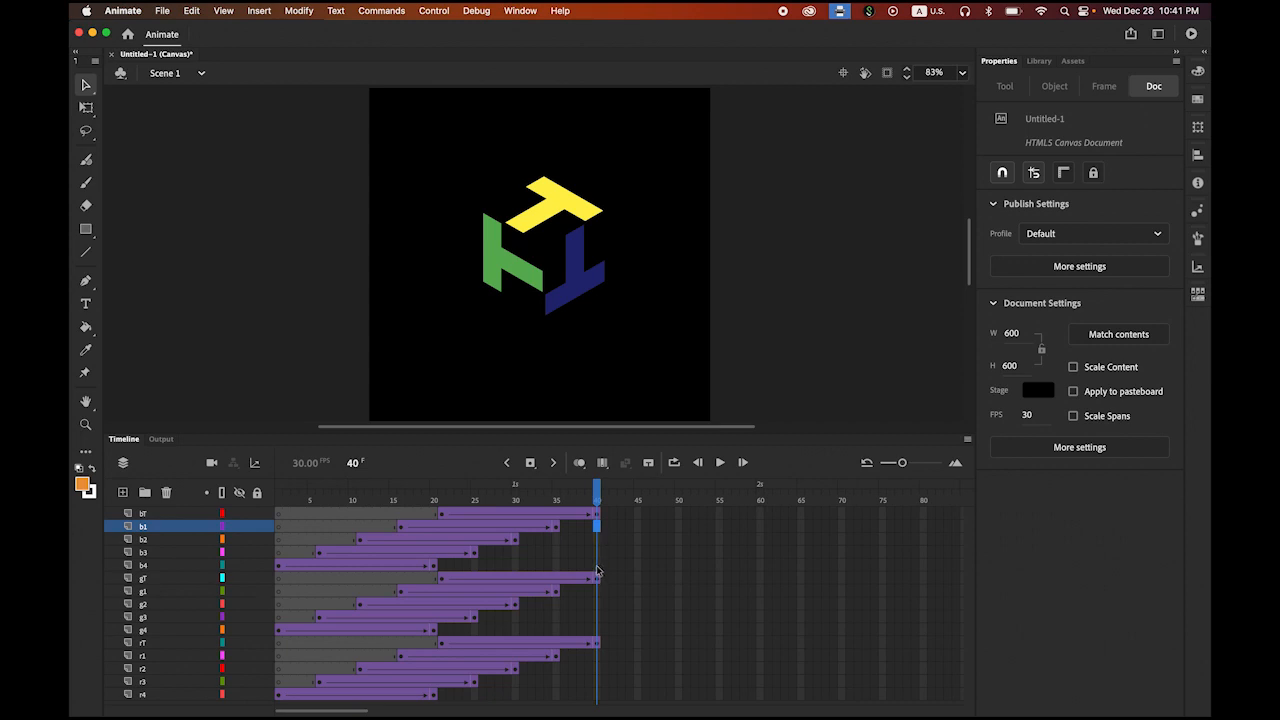
left_click(597, 568, "shift")
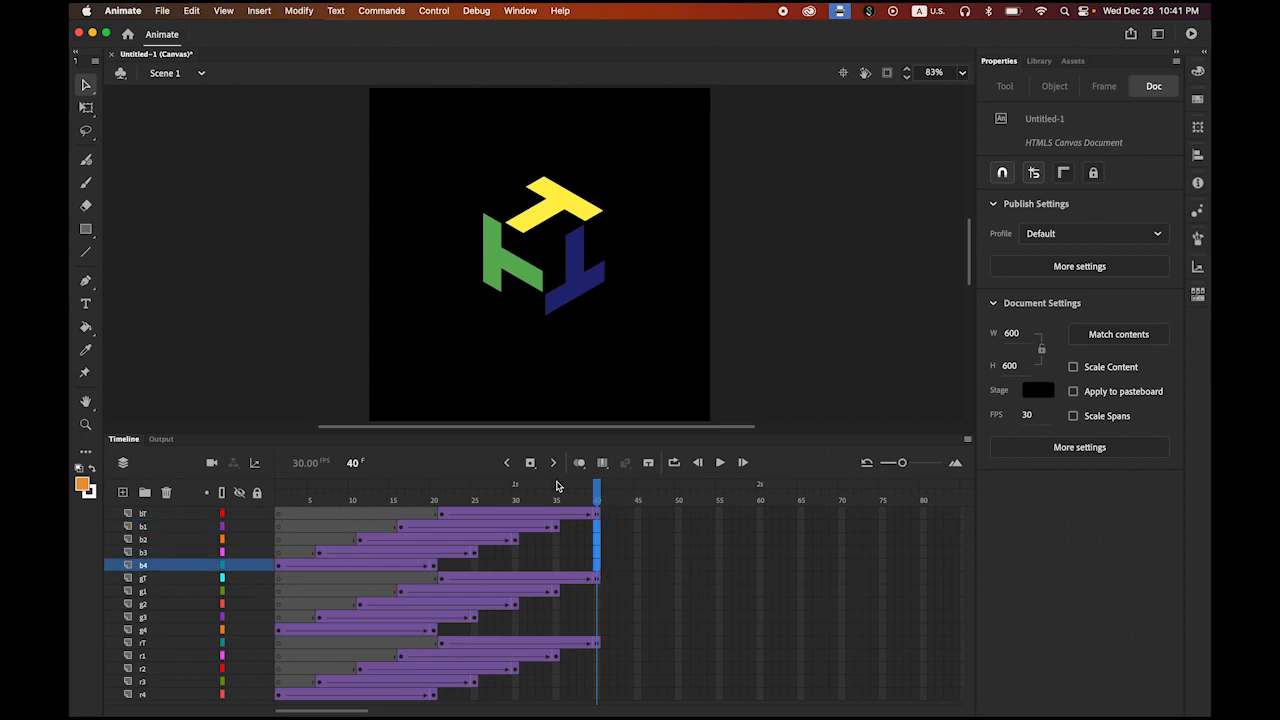
left_click(530, 464)
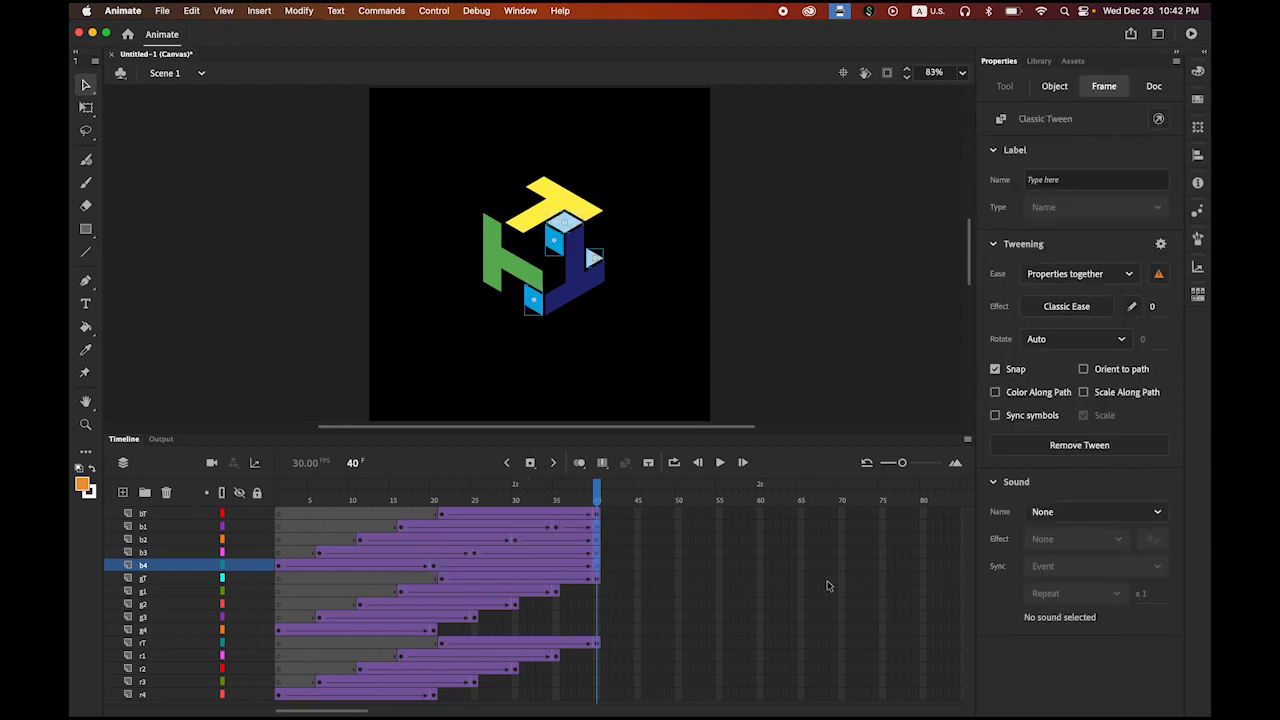
left_click(598, 591)
left_click(599, 633, "shift")
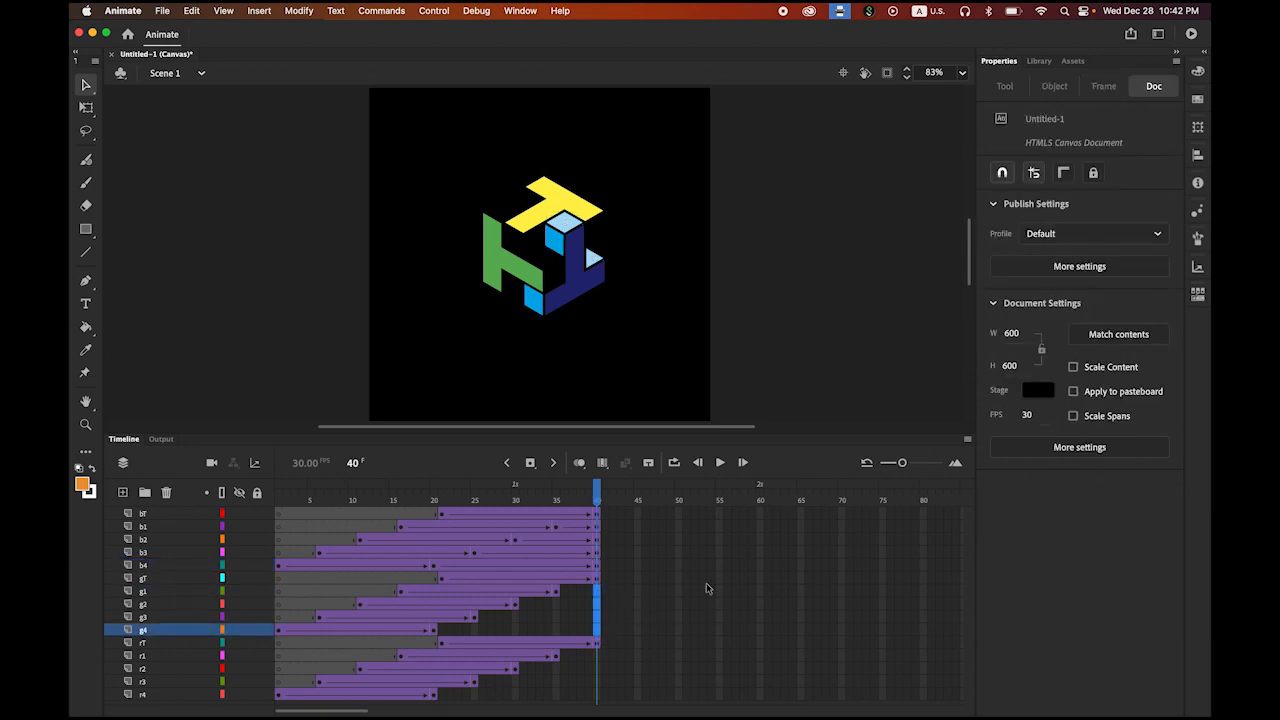
left_click(536, 465)
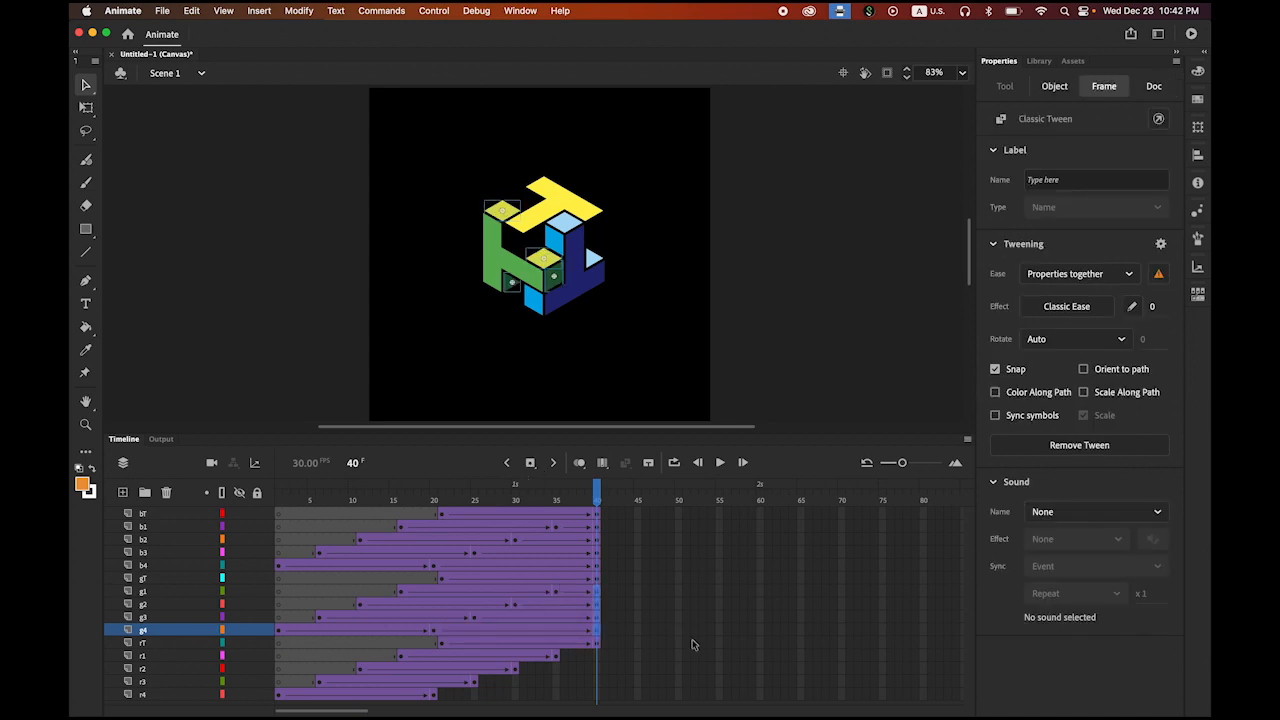
left_click(598, 657)
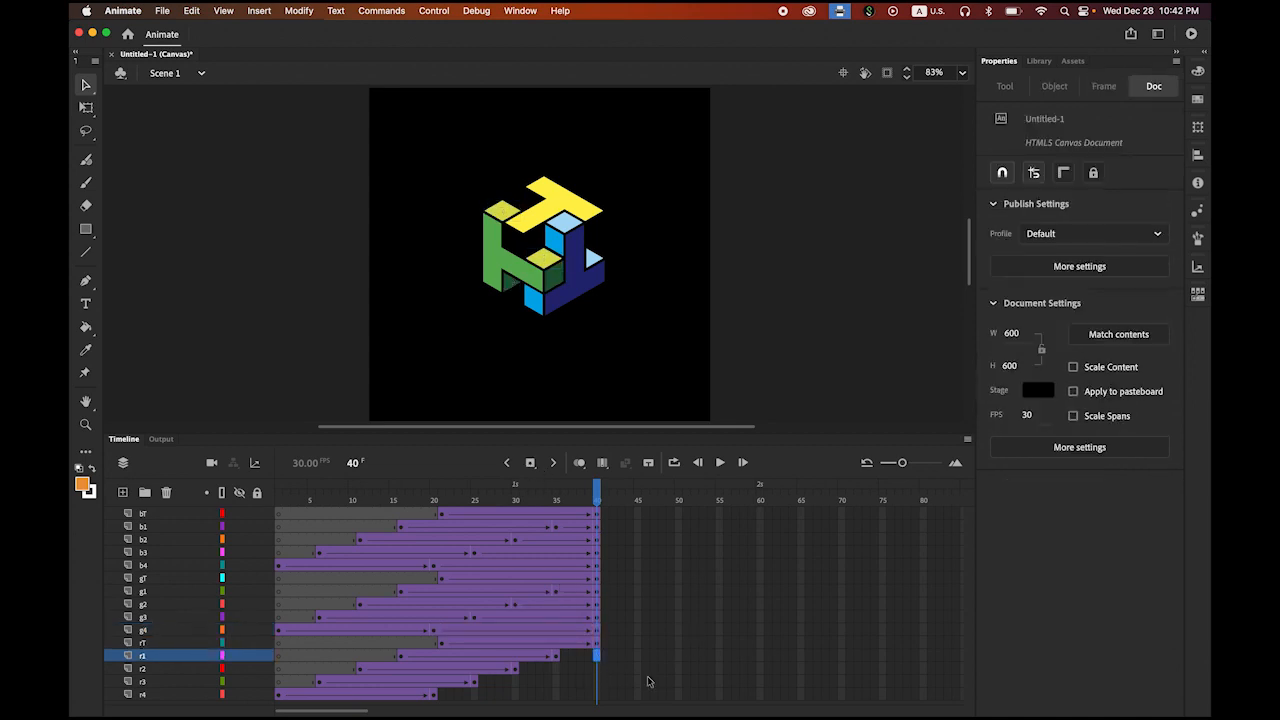
left_click(598, 694, "shift")
left_click(531, 463)
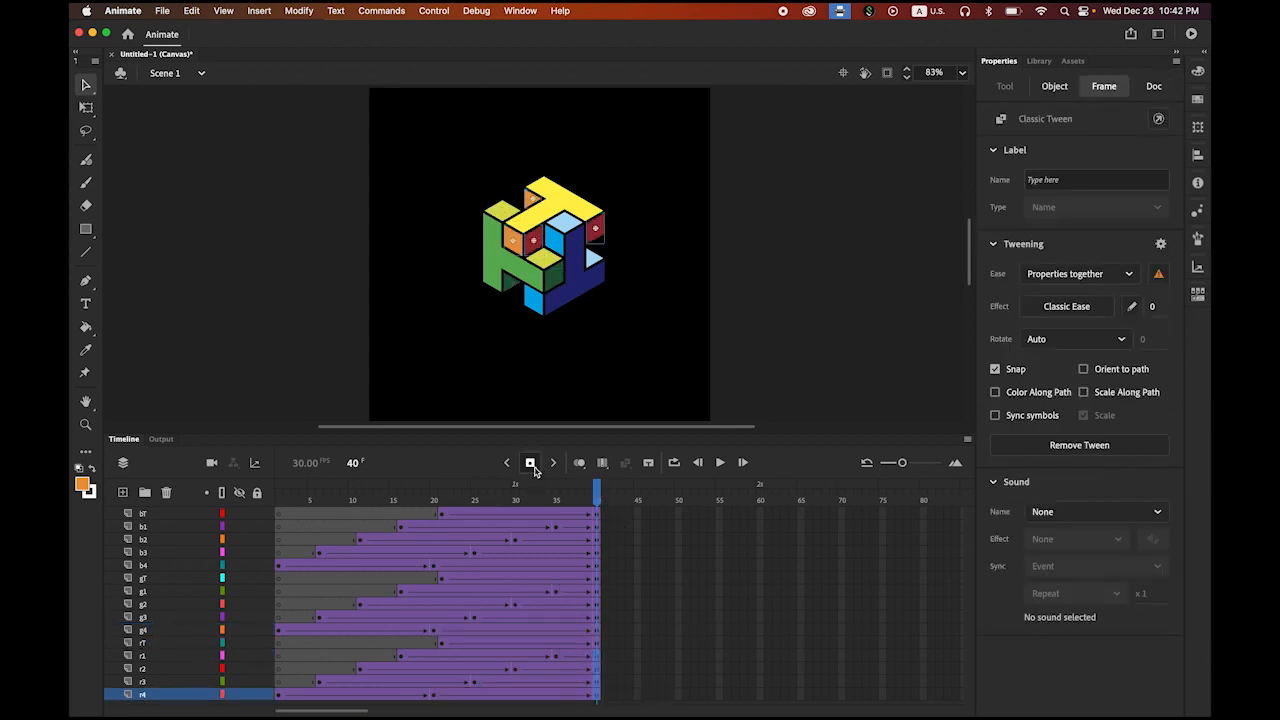
Step: Play the extended animation from frame 1 to preview the full cube assembly
left_click_drag(599, 492, 278, 490)
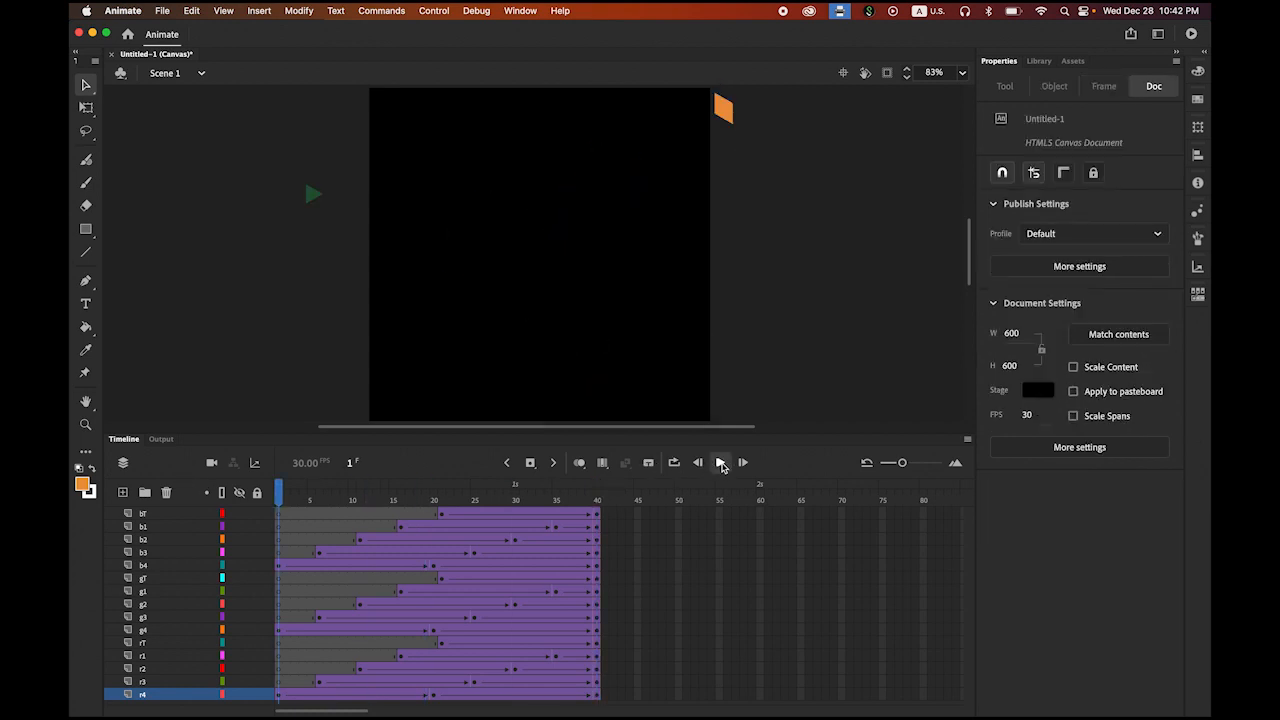
left_click(721, 463)
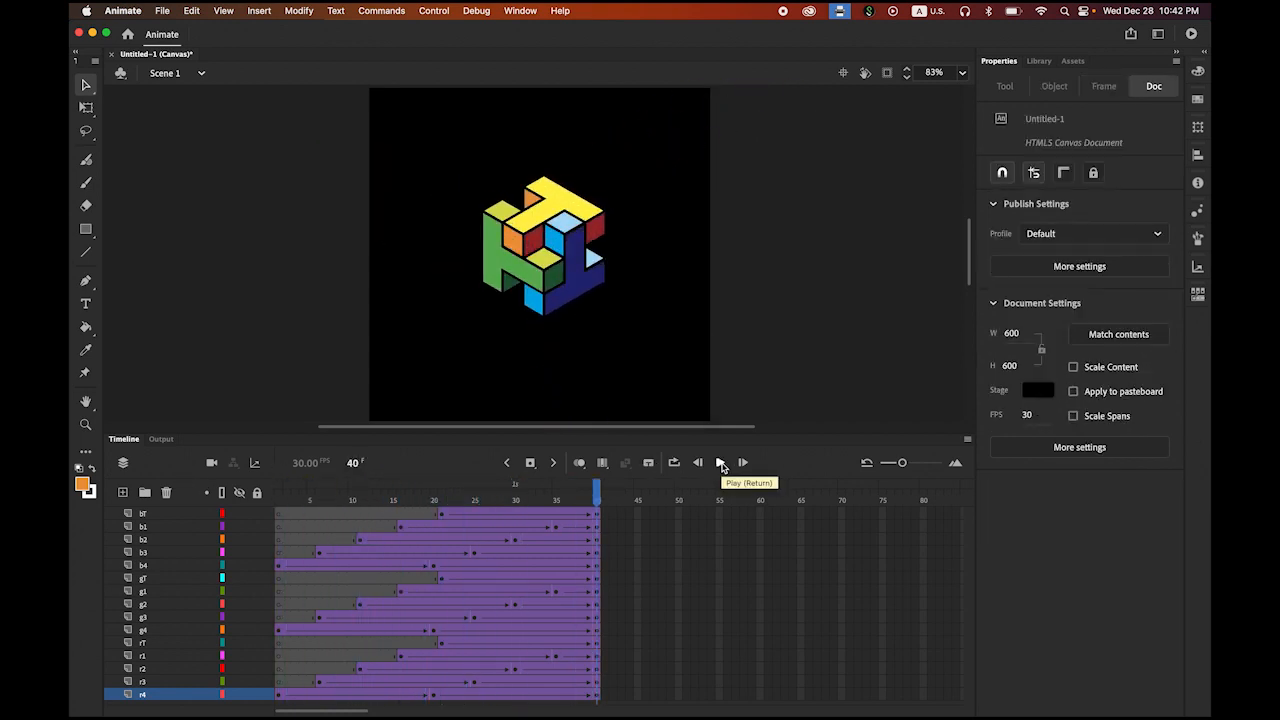
left_click(721, 463)
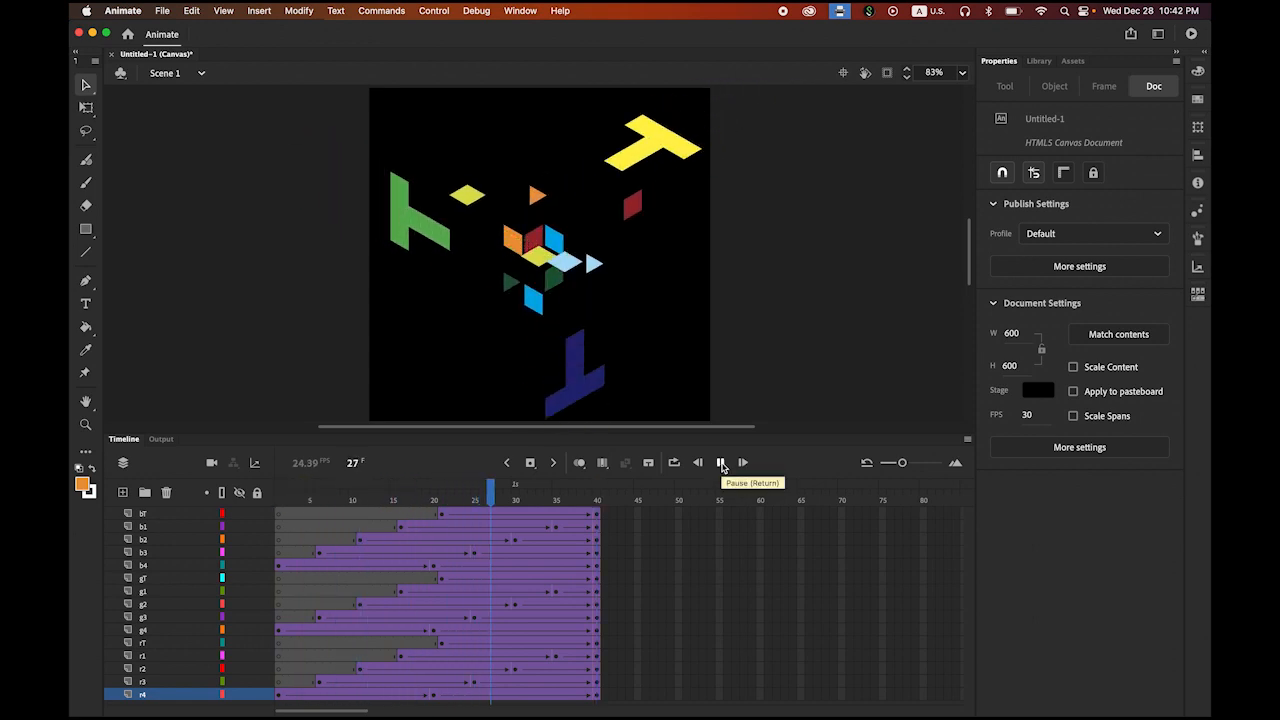
Step: Replay the cube assembly animation several times to check the staggered timing of its pieces
left_click(721, 463)
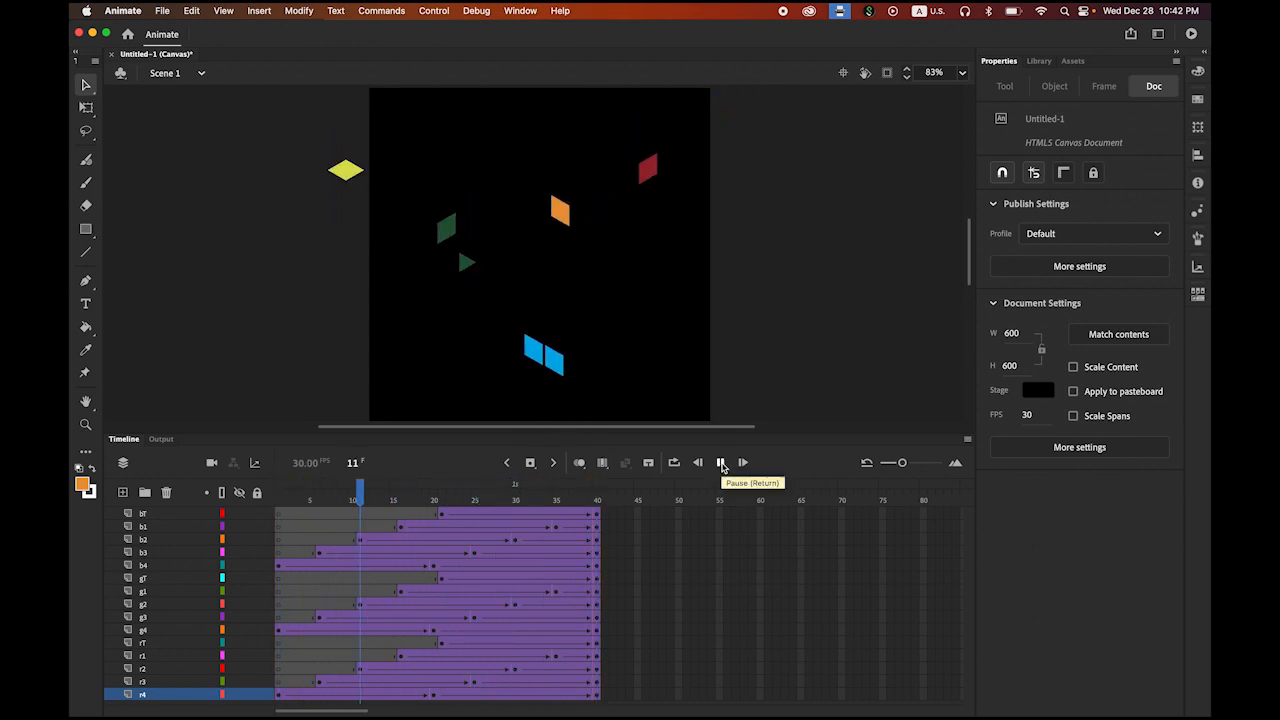
left_click(721, 463)
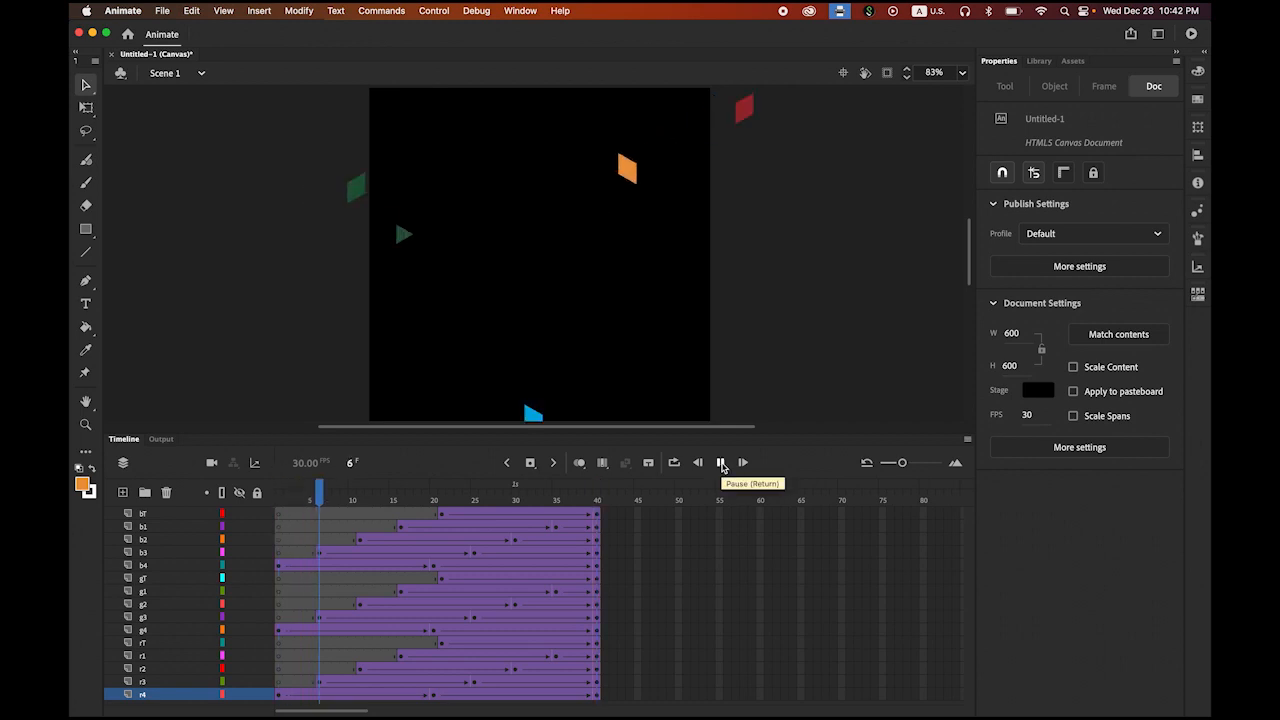
left_click(721, 463)
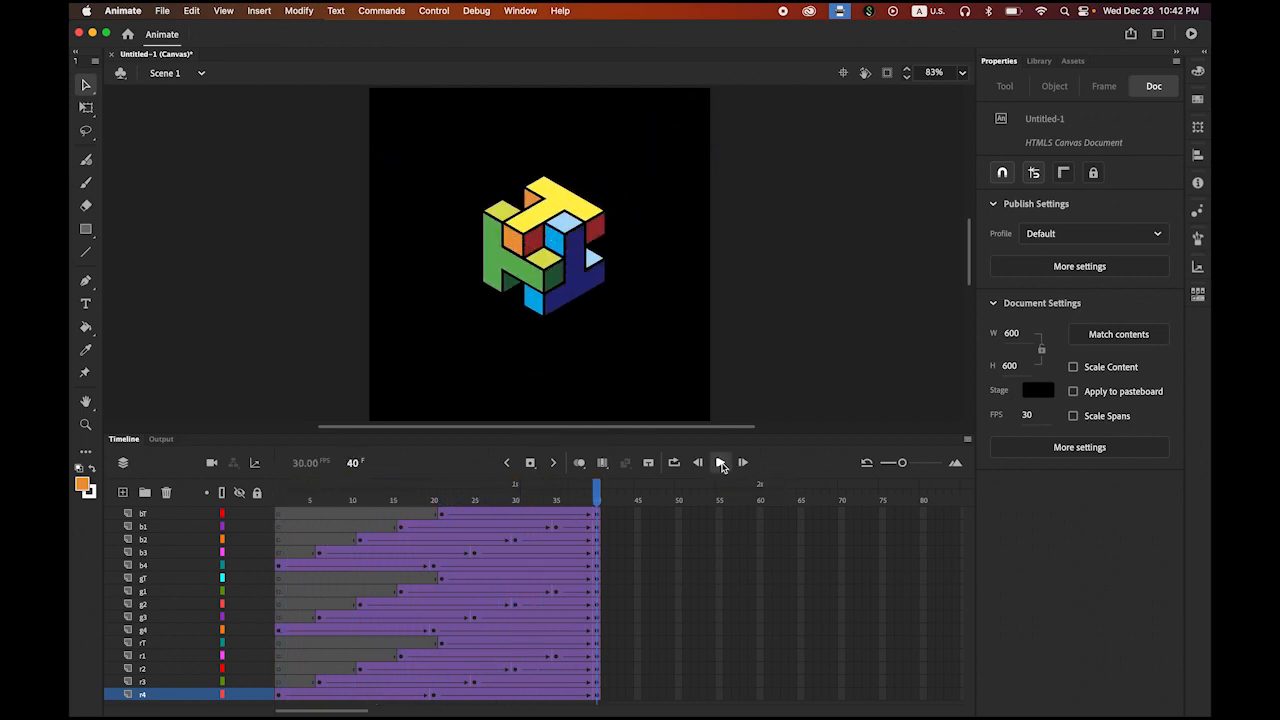
left_click(721, 463)
Step: Copy all the assembled cube pieces at frame 40 and add a new layer above bT
mouse_move(599, 499)
left_mouse_down()
mouse_move(556, 502)
mouse_move(618, 502)
left_mouse_up()
left_click_drag(461, 159, 640, 342)
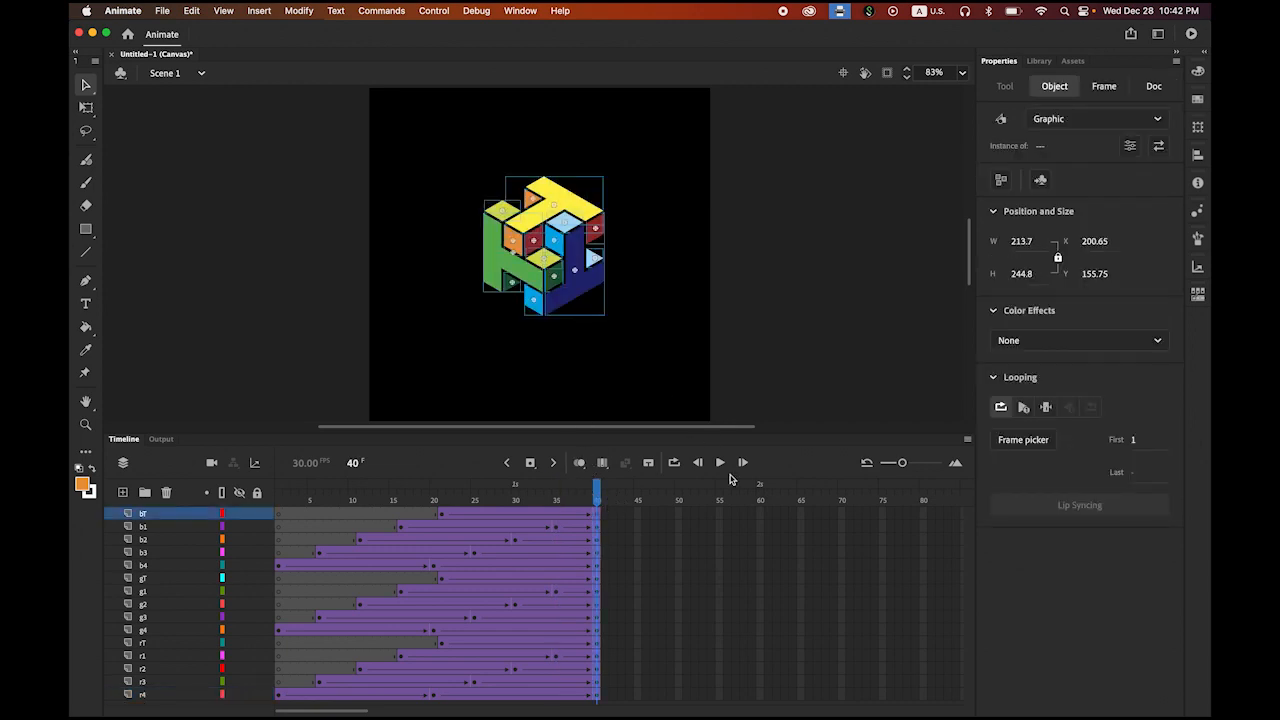
left_click(191, 10)
left_click(237, 88)
left_click(123, 493)
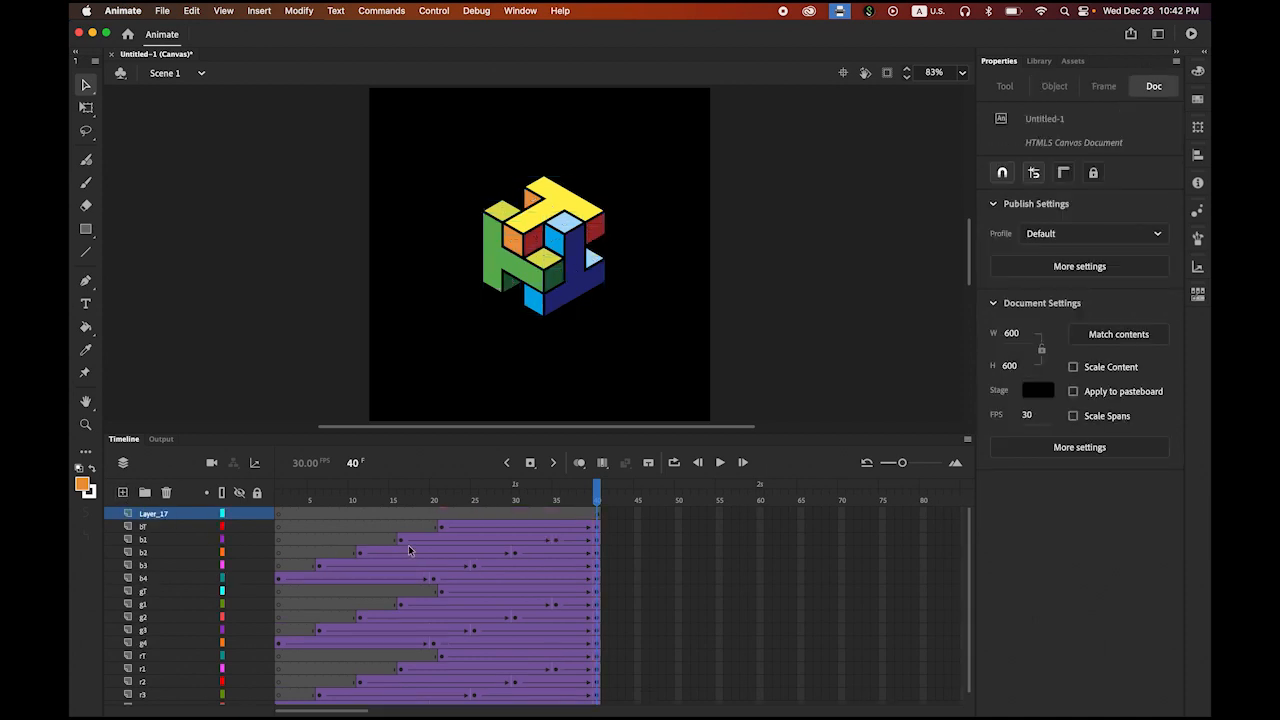
Step: Insert a blank keyframe at frame 41 on the new layer, paste the cube pieces in place, and compare their alignment with frame 40
left_click(604, 515)
left_click(256, 10)
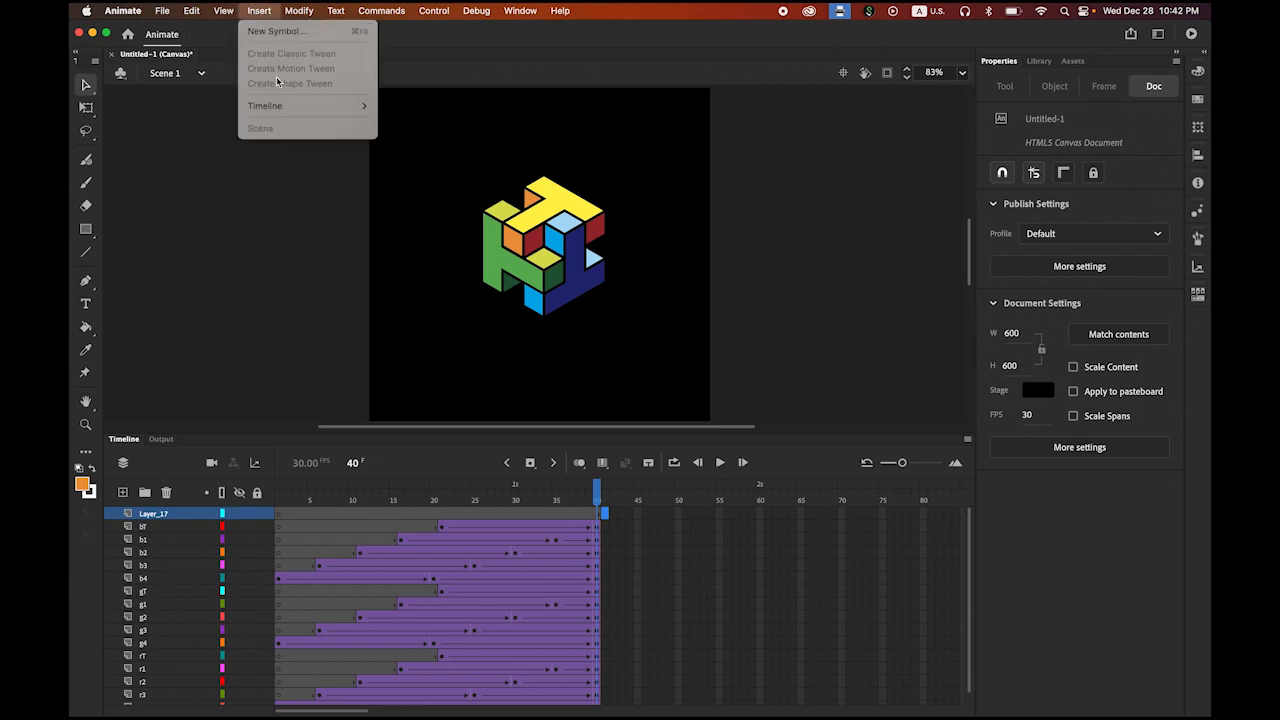
mouse_move(280, 106)
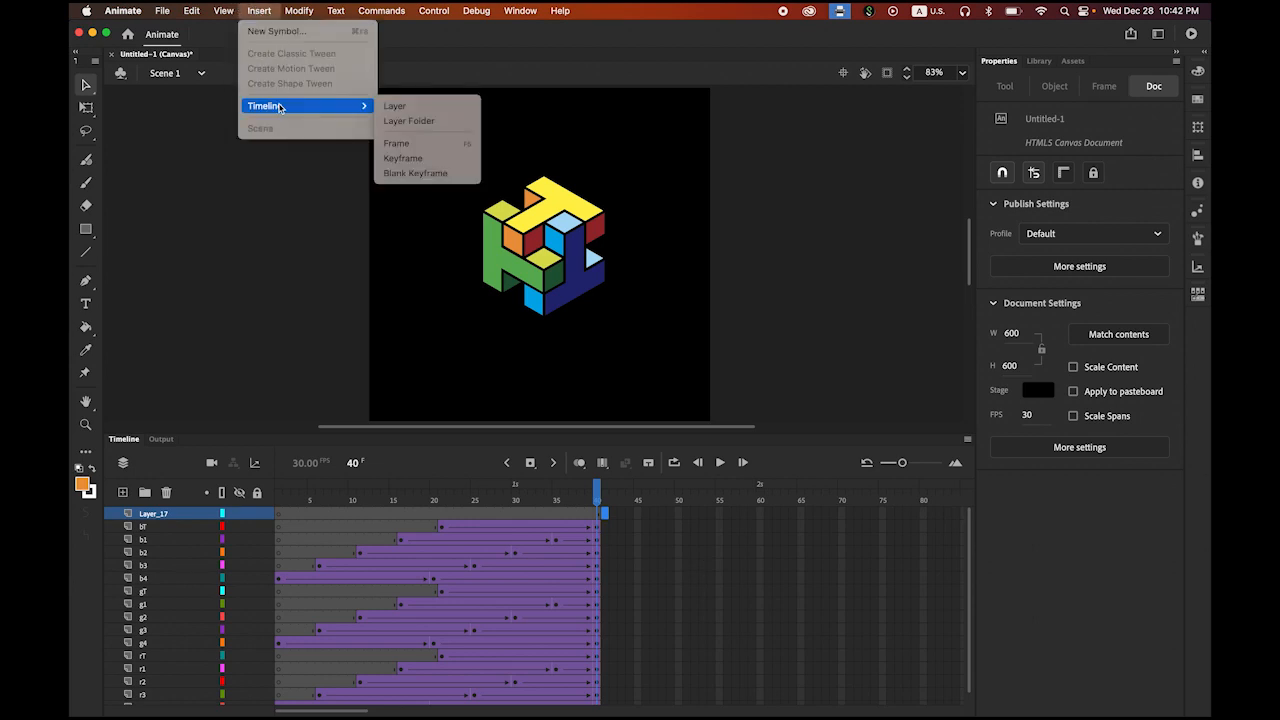
left_click(420, 174)
left_click(195, 10)
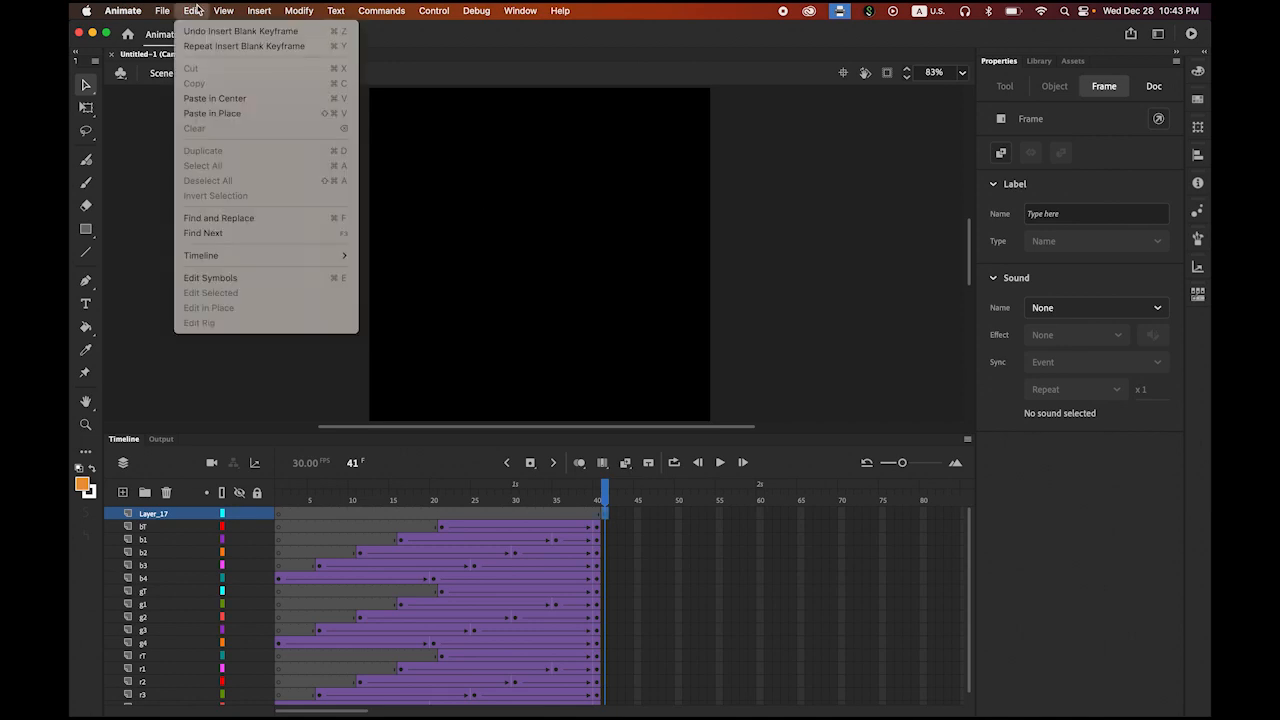
left_click(247, 110)
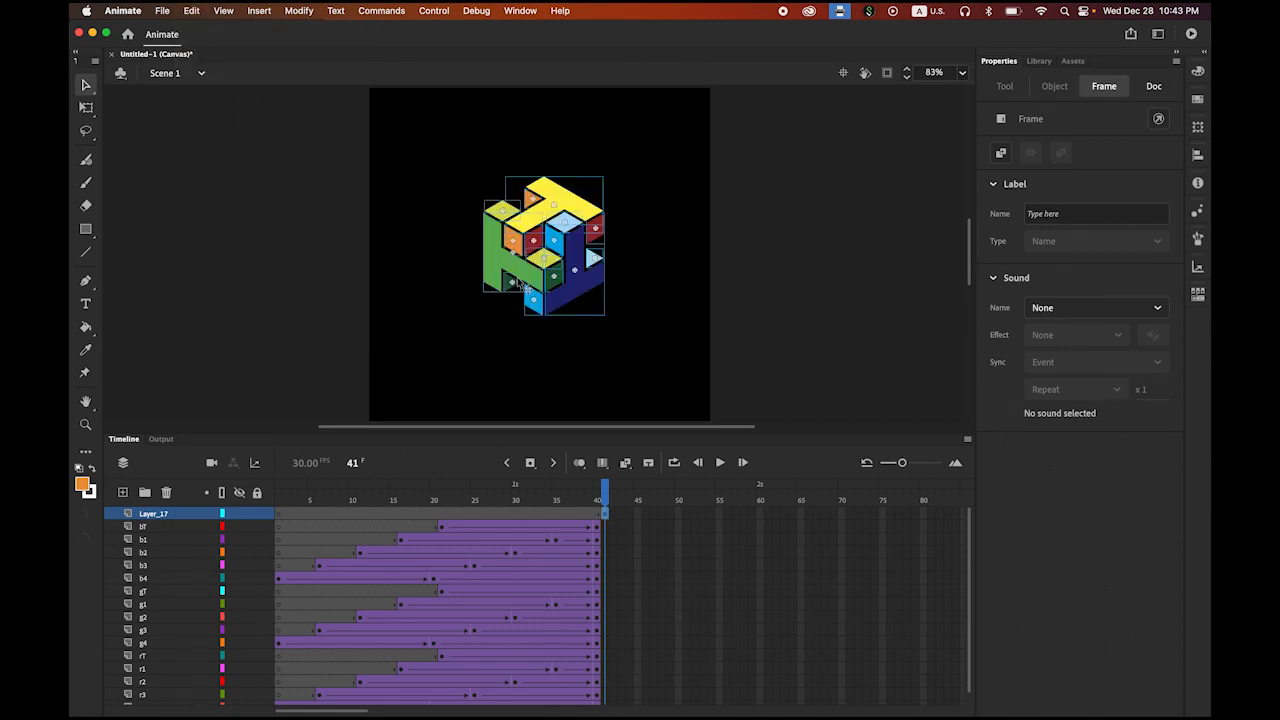
left_click(596, 494)
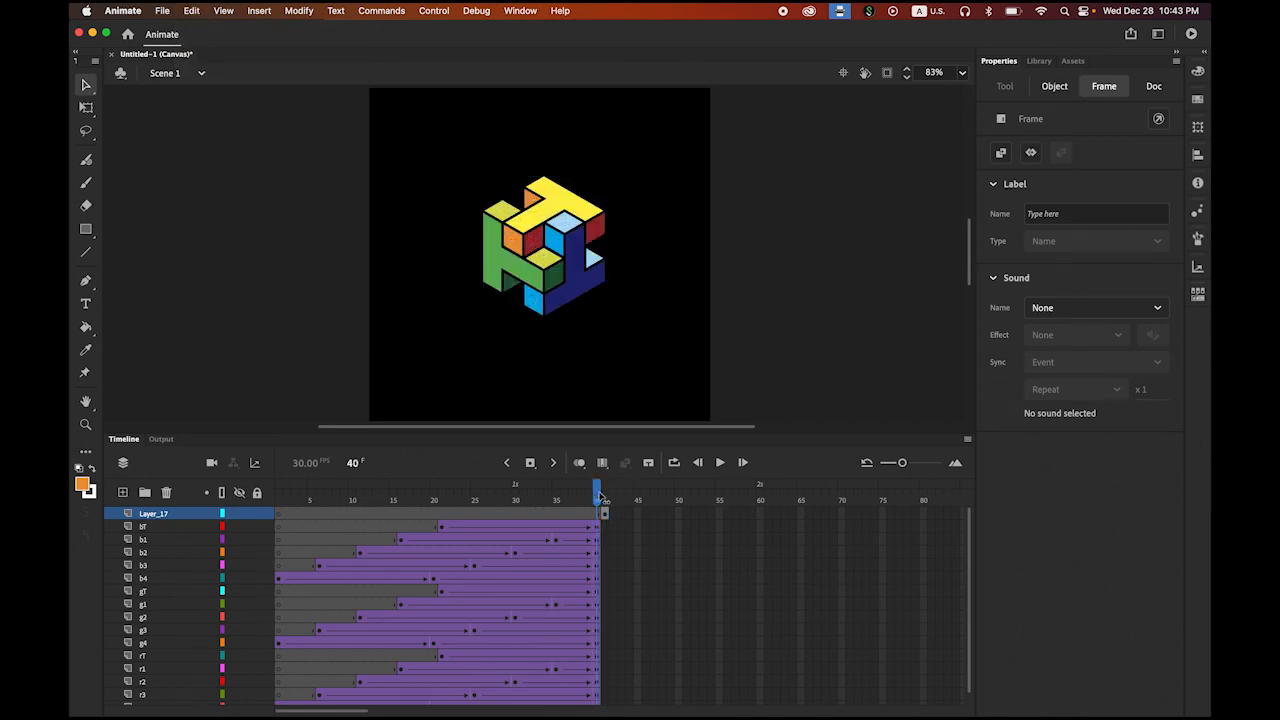
left_click_drag(600, 497, 612, 497)
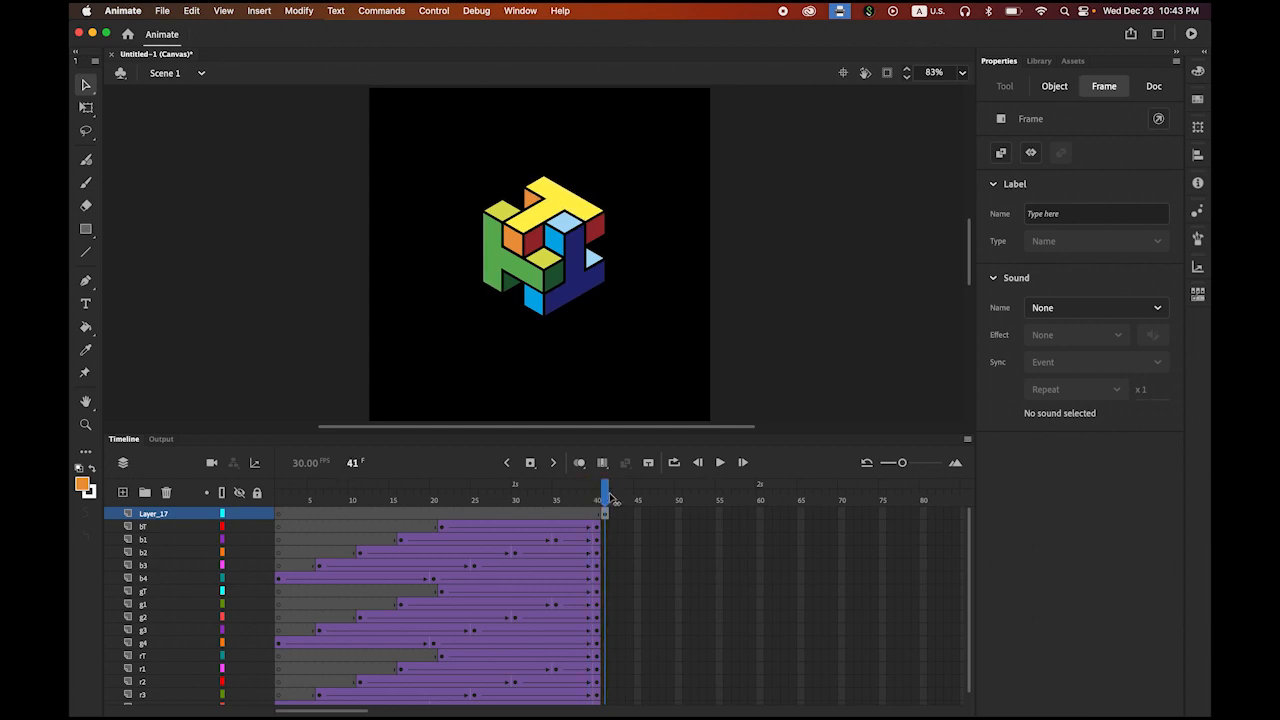
left_click(607, 515)
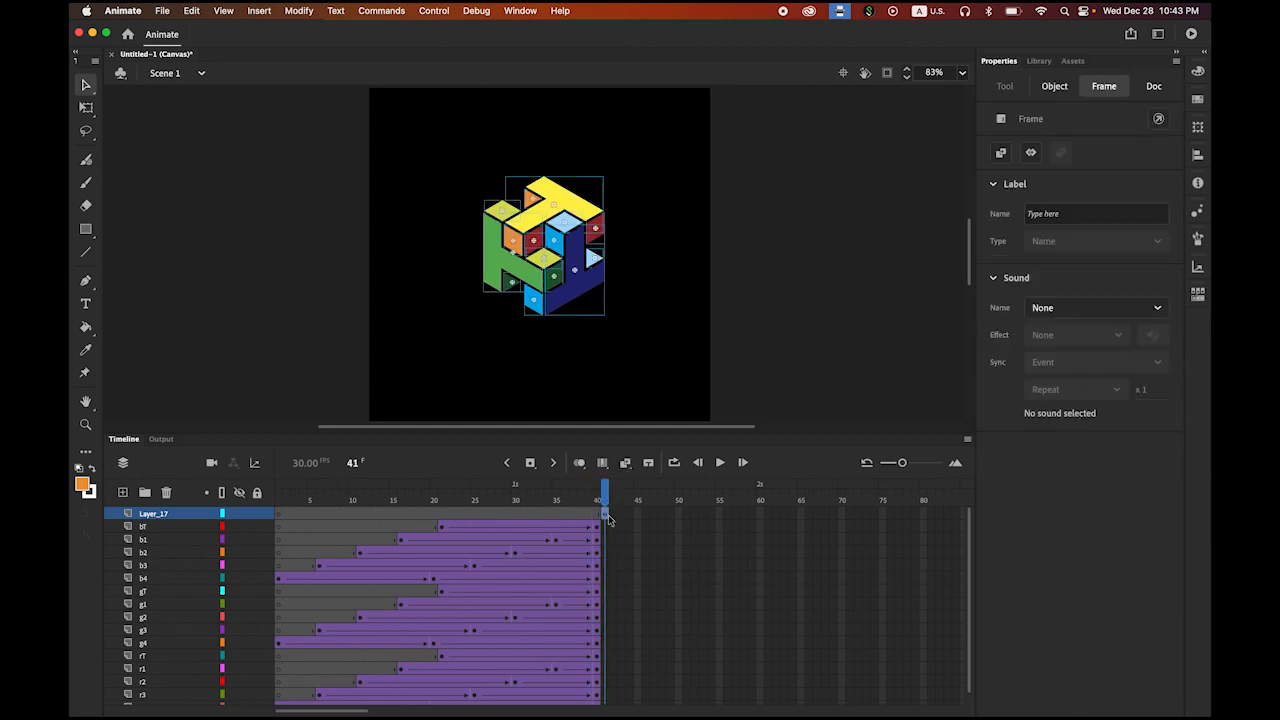
Step: Insert a keyframe at frame 50 on Layer_17 and create a classic tween between frames 41 and 50
left_click(679, 514)
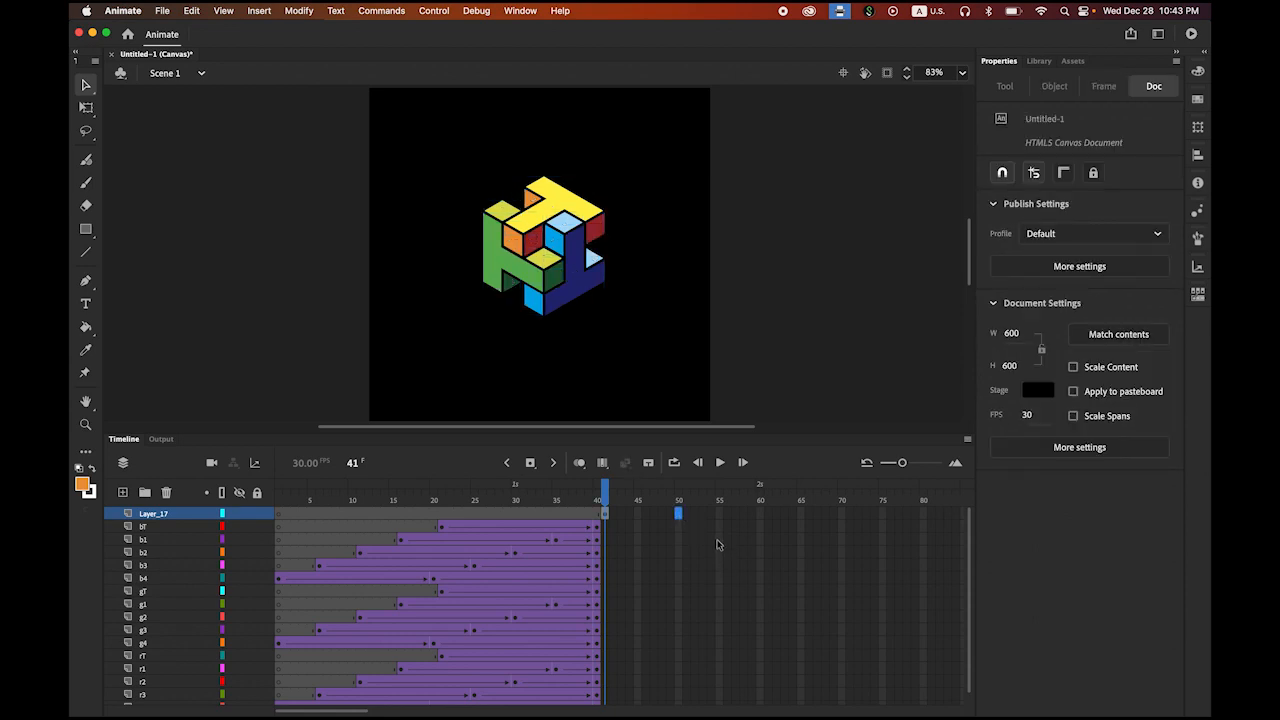
left_click(530, 463)
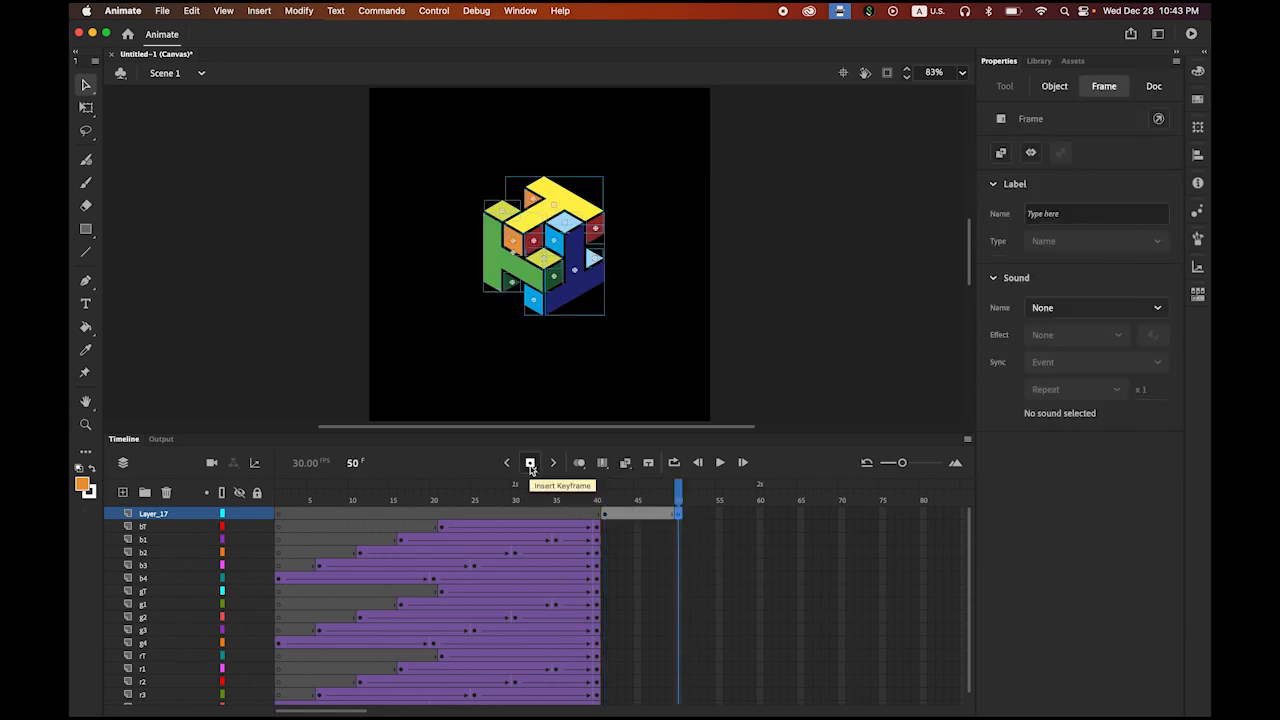
right_click(643, 518)
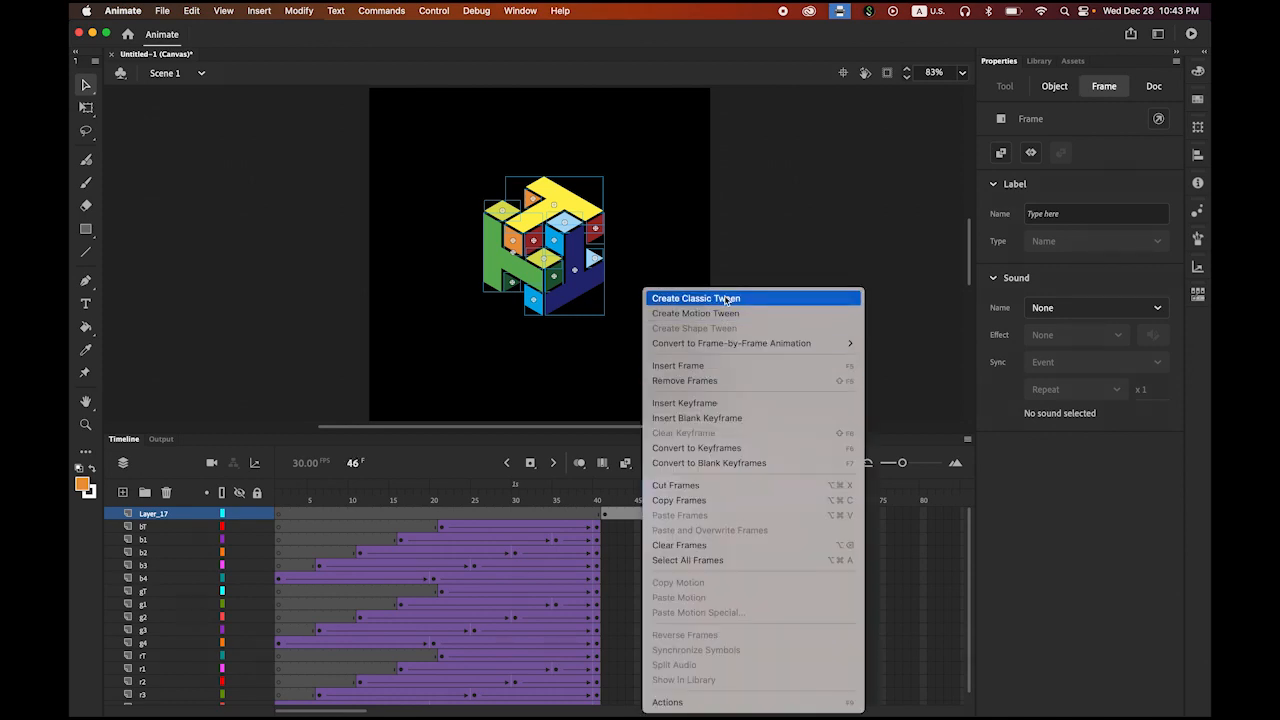
left_click(696, 298)
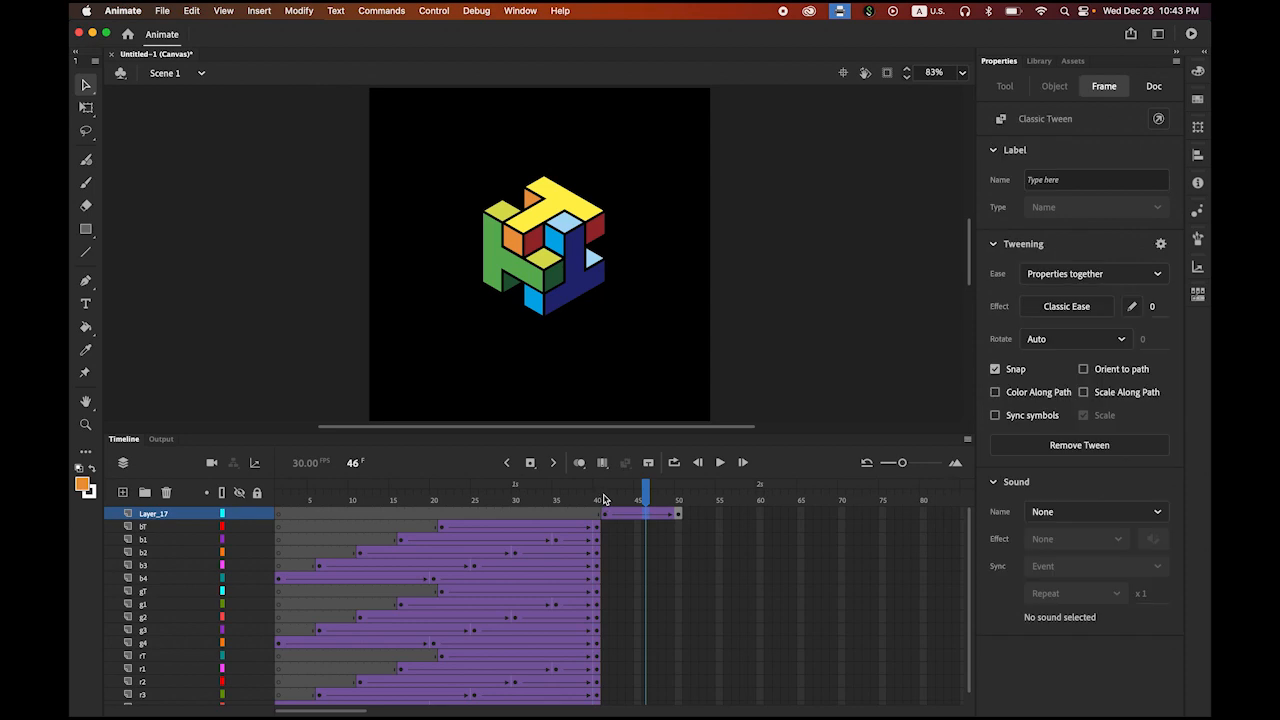
Step: At frame 50, scale the whole cube up to about 266 x 305 px and raise it to about Y 258
left_click_drag(648, 496, 683, 503)
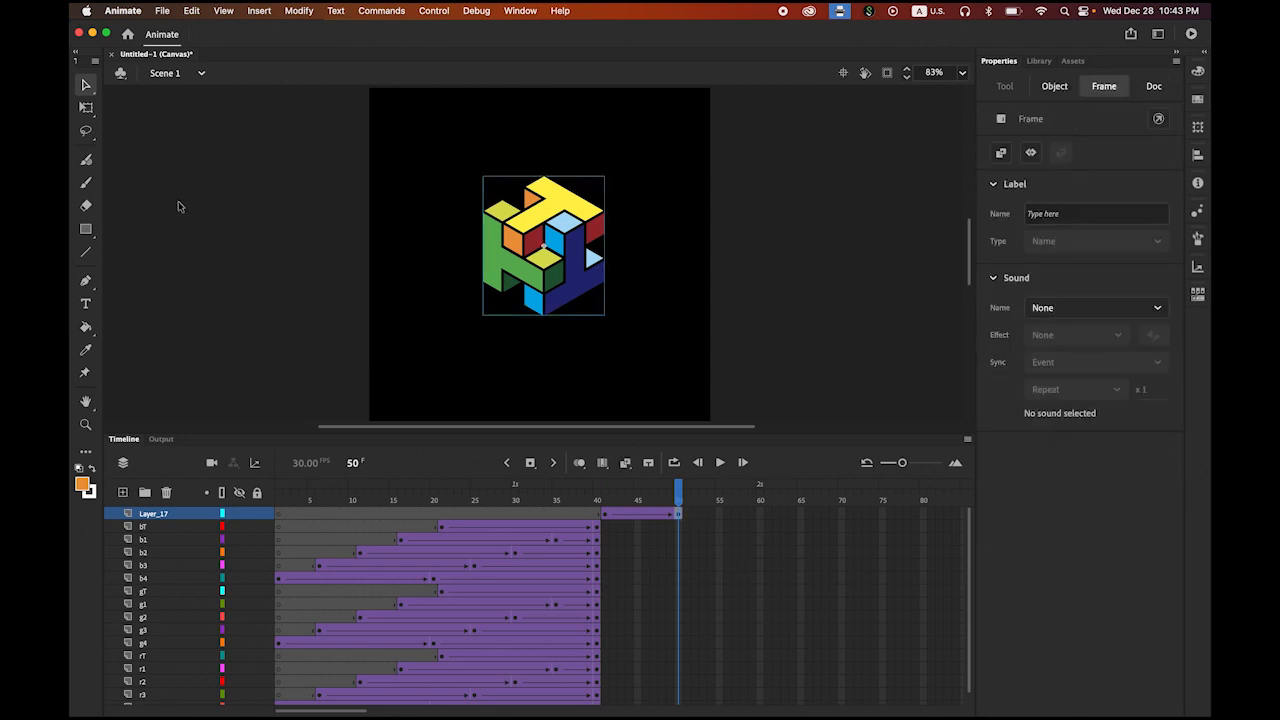
left_click(86, 107)
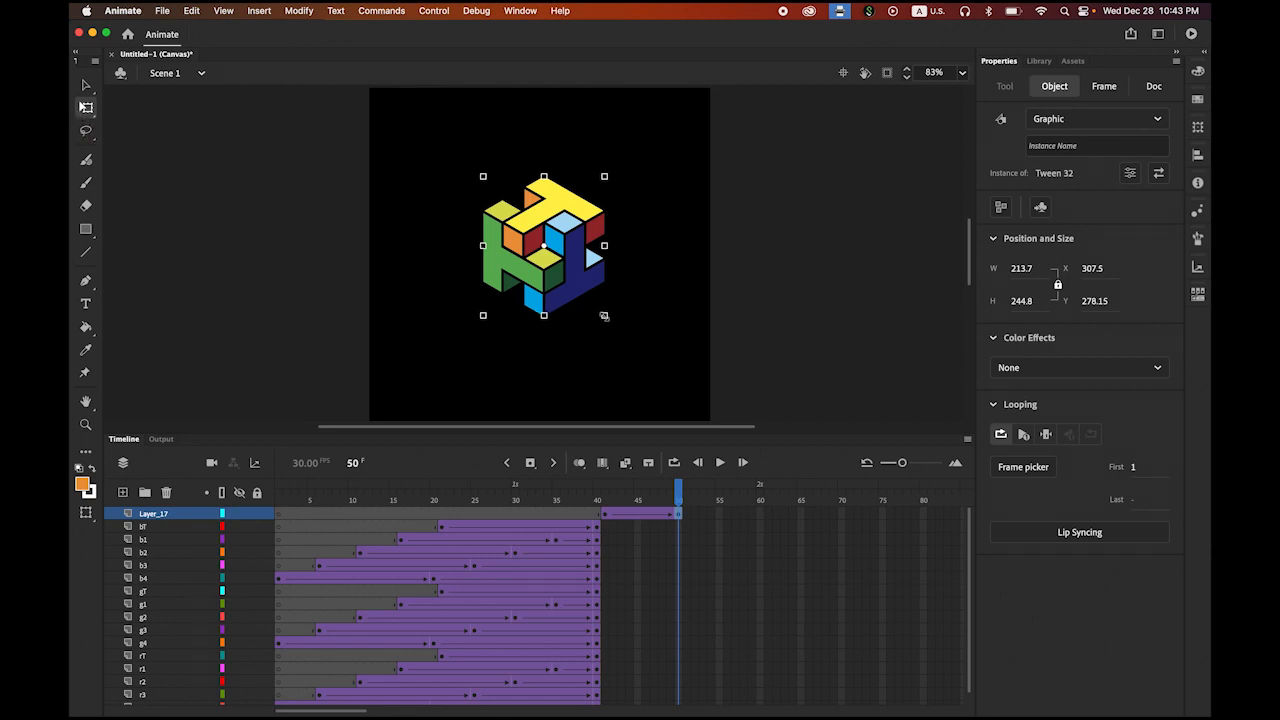
left_click_drag(613, 322, 575, 301)
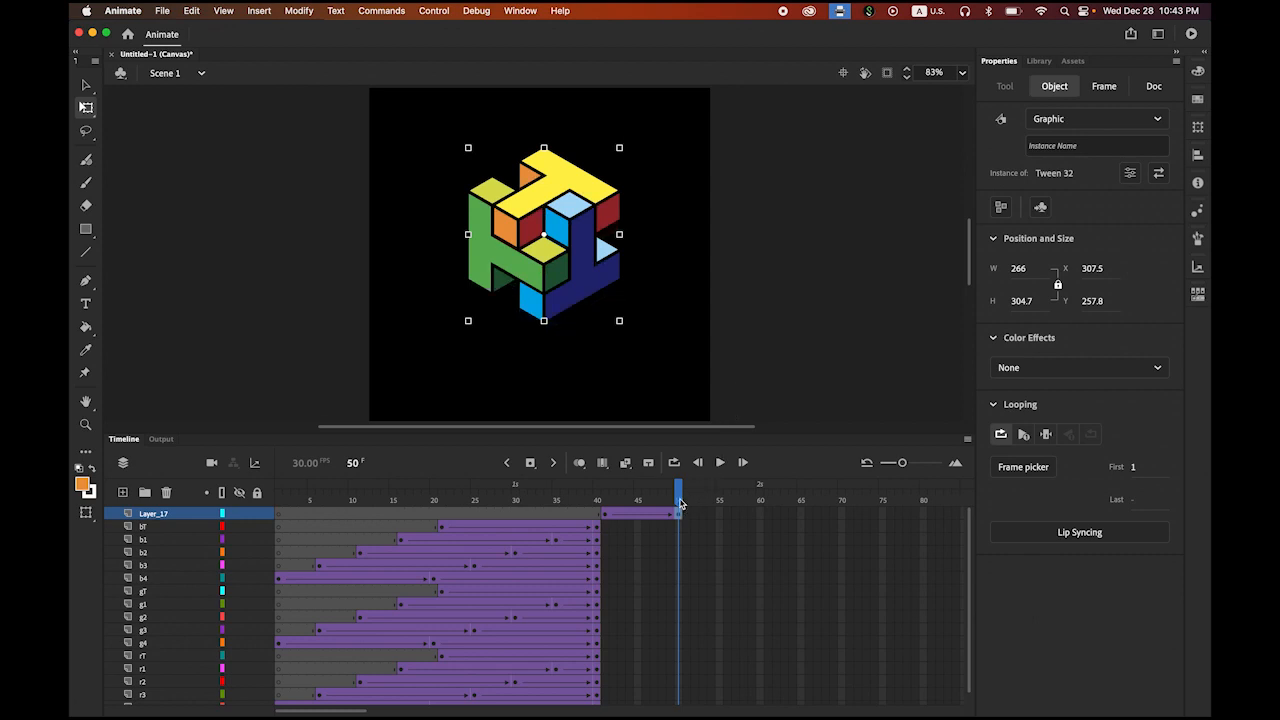
Step: Play the animation from the start to preview the cube's final scale-up
left_click_drag(680, 503, 185, 510)
left_click(720, 462)
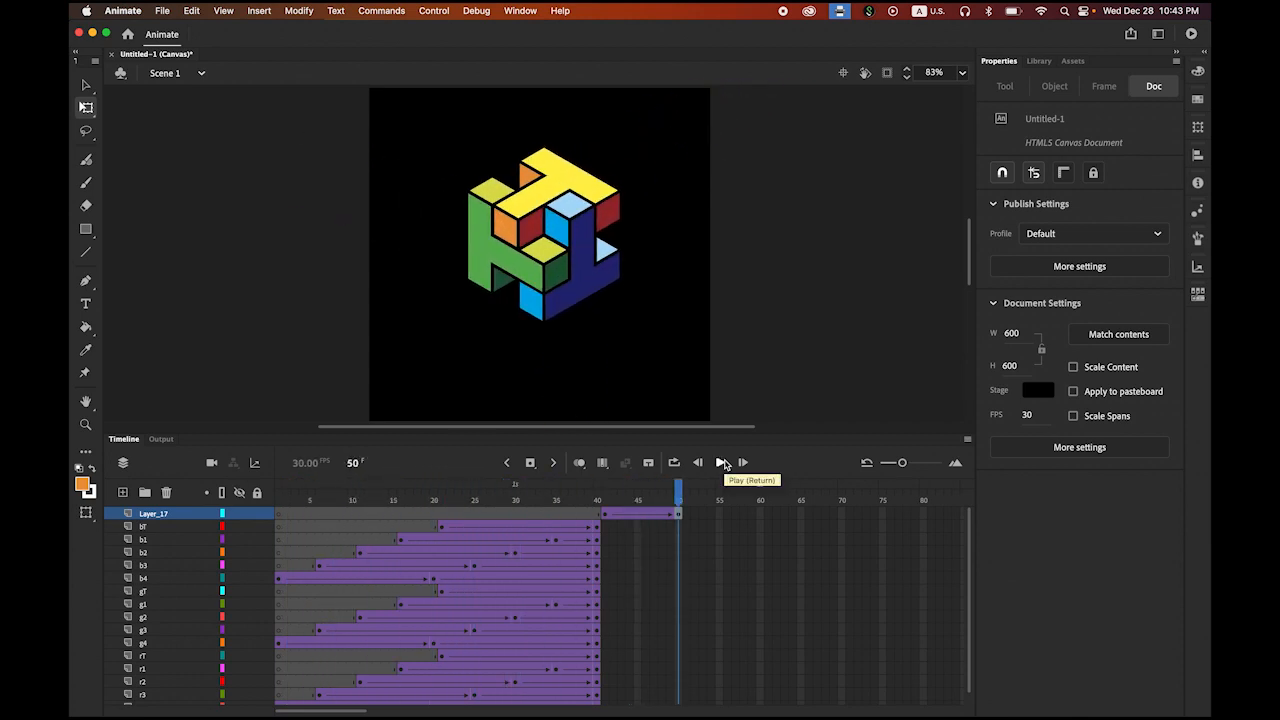
left_click(723, 464)
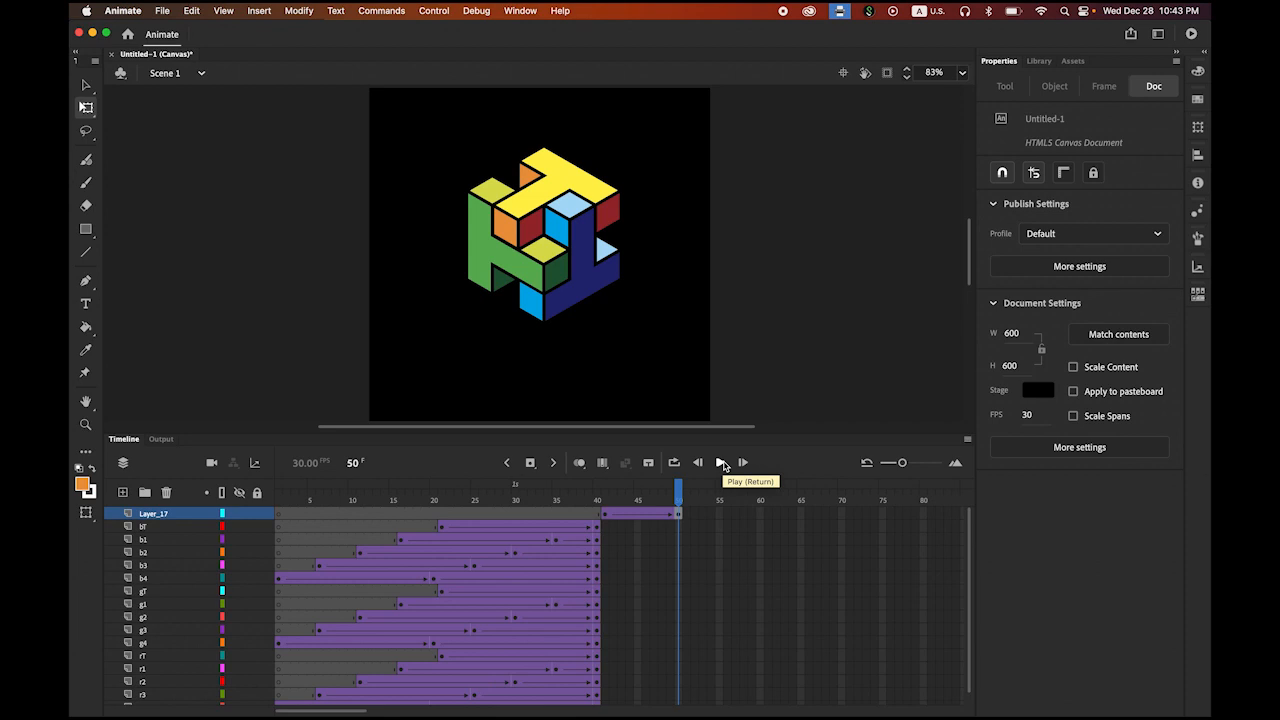
Step: Set the classic ease of Layer_17's tween starting at frame 41 to -100
left_click_drag(679, 498, 605, 515)
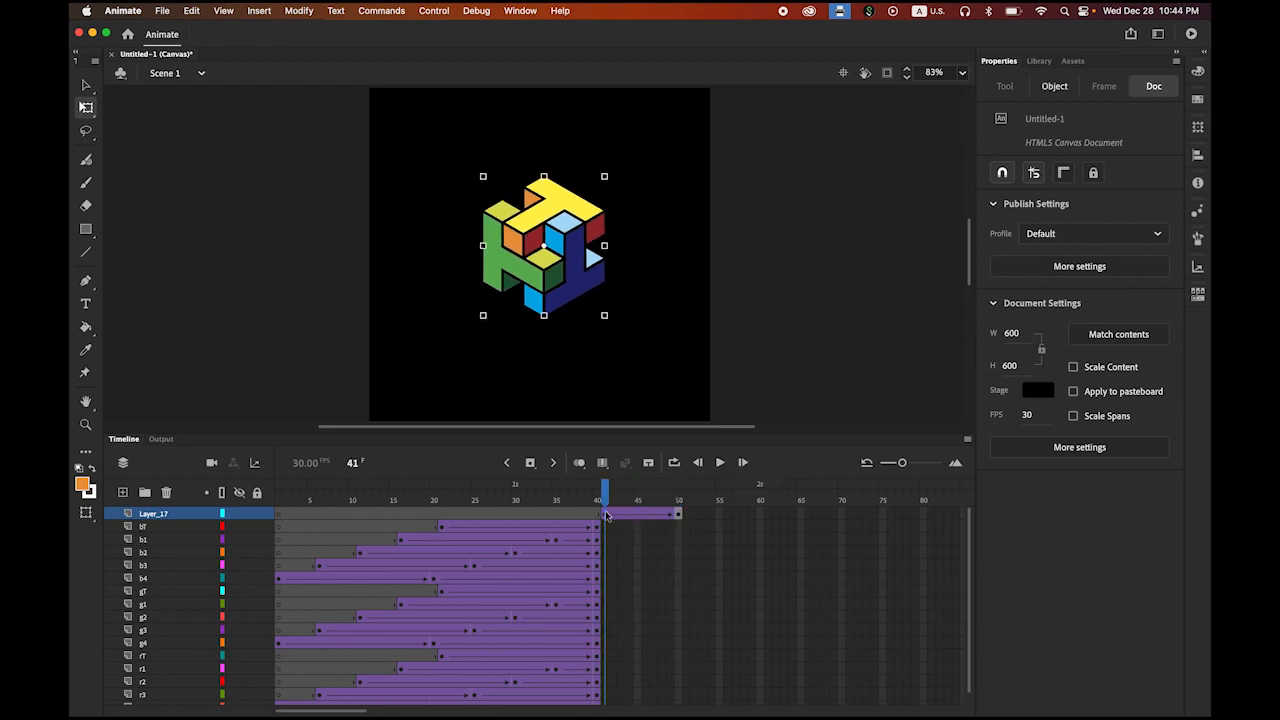
left_click(606, 516)
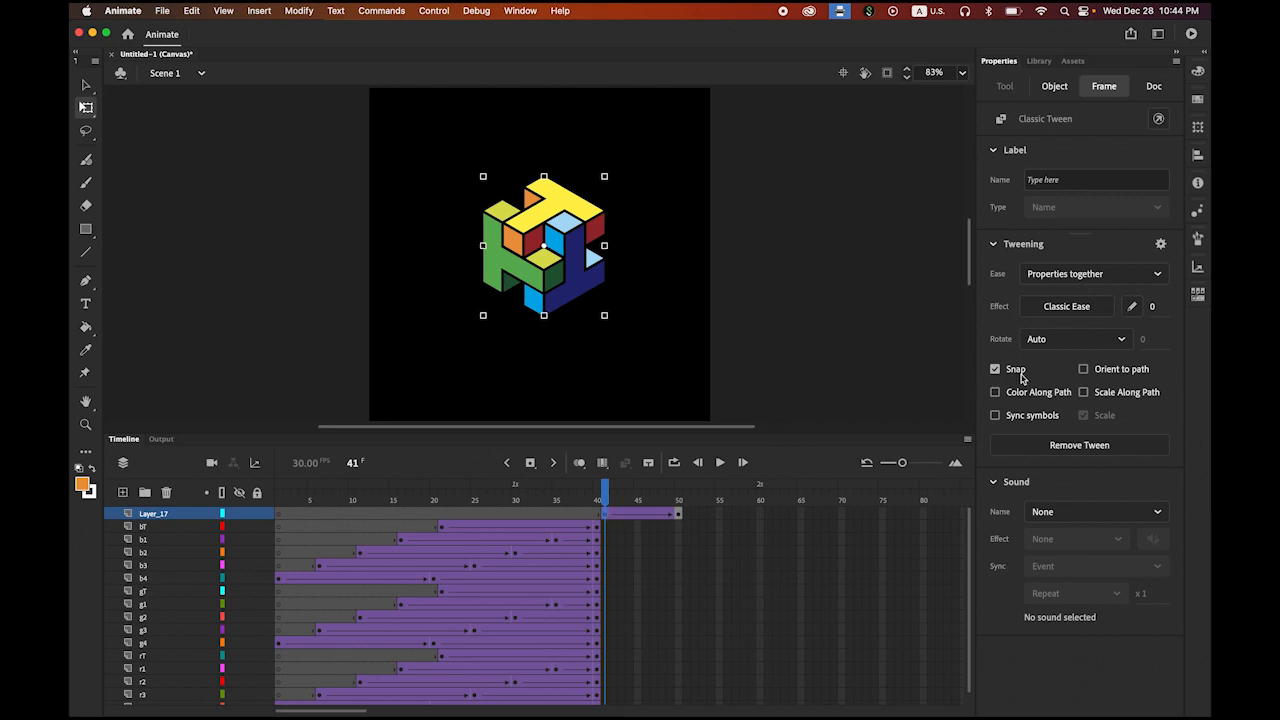
left_click(1164, 310)
type("-")
type("100")
key("Return")
Step: Play the whole animation from frame 1 to check the easing on the cube's scale-up
left_click_drag(605, 499, 277, 502)
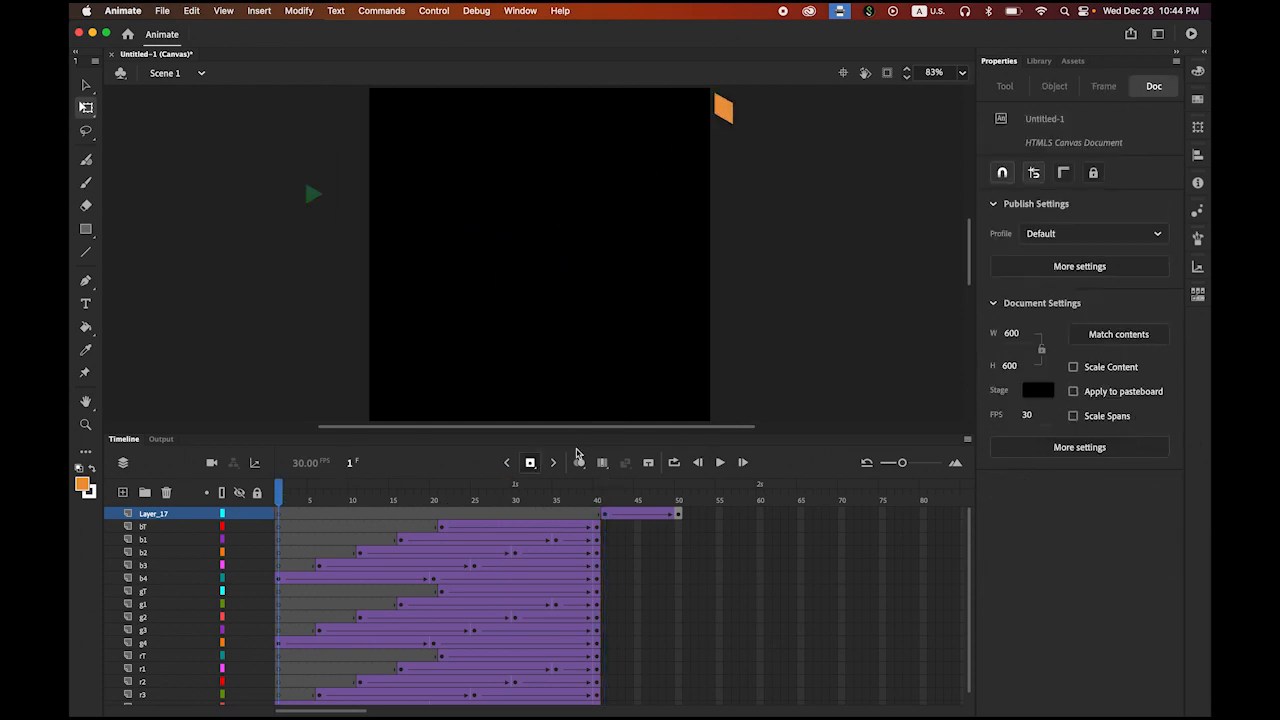
left_click(720, 462)
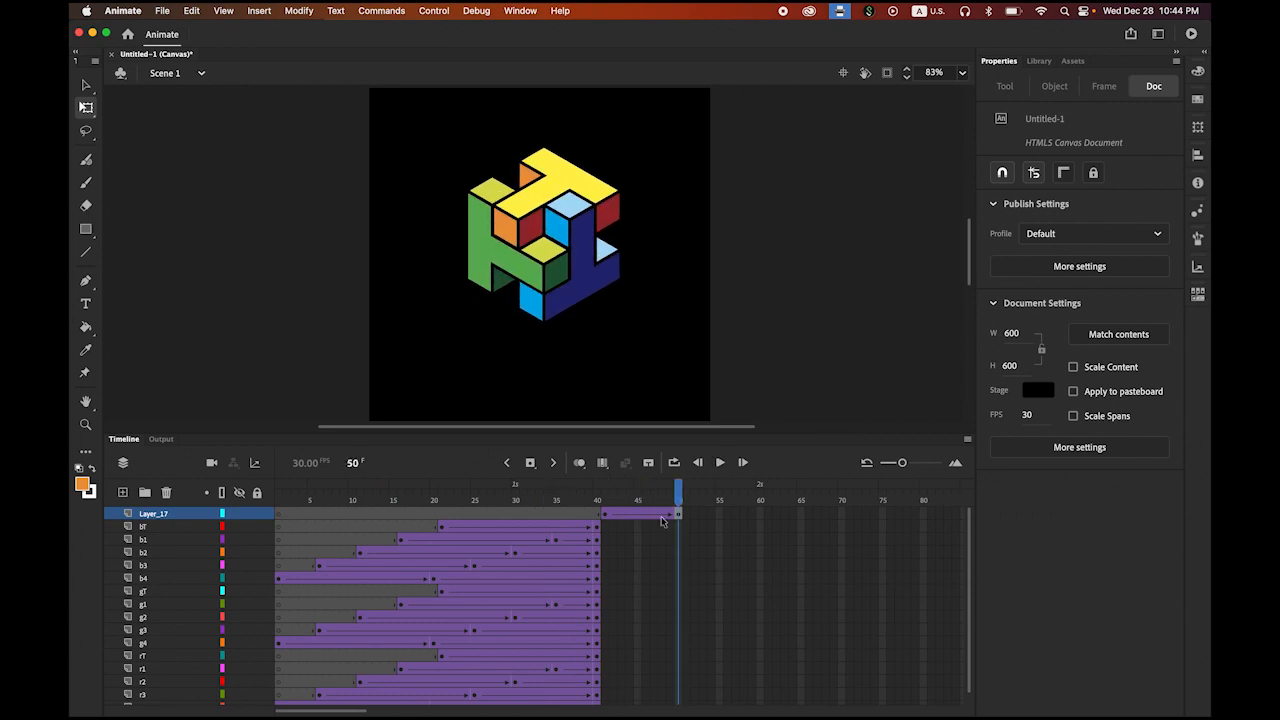
left_click(723, 465)
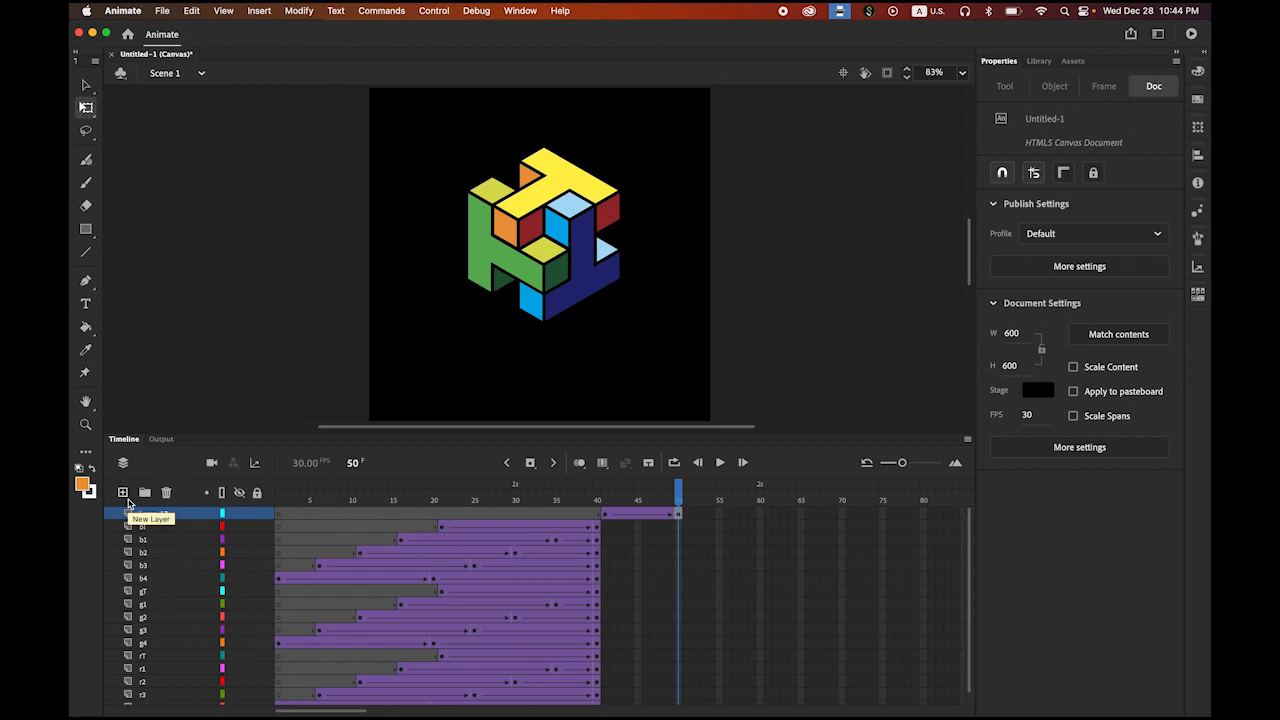
Step: Add a new layer above Layer_17 and insert a blank keyframe on it at frame 41
left_click(121, 493)
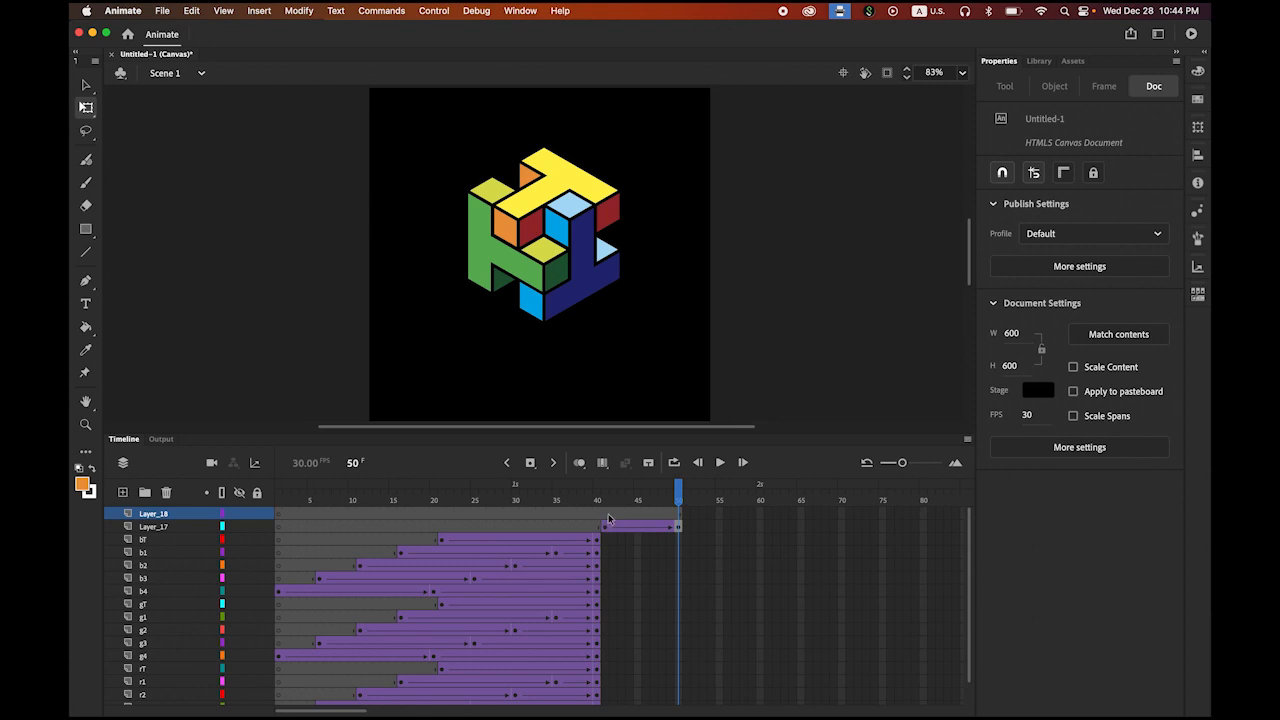
left_click(605, 518)
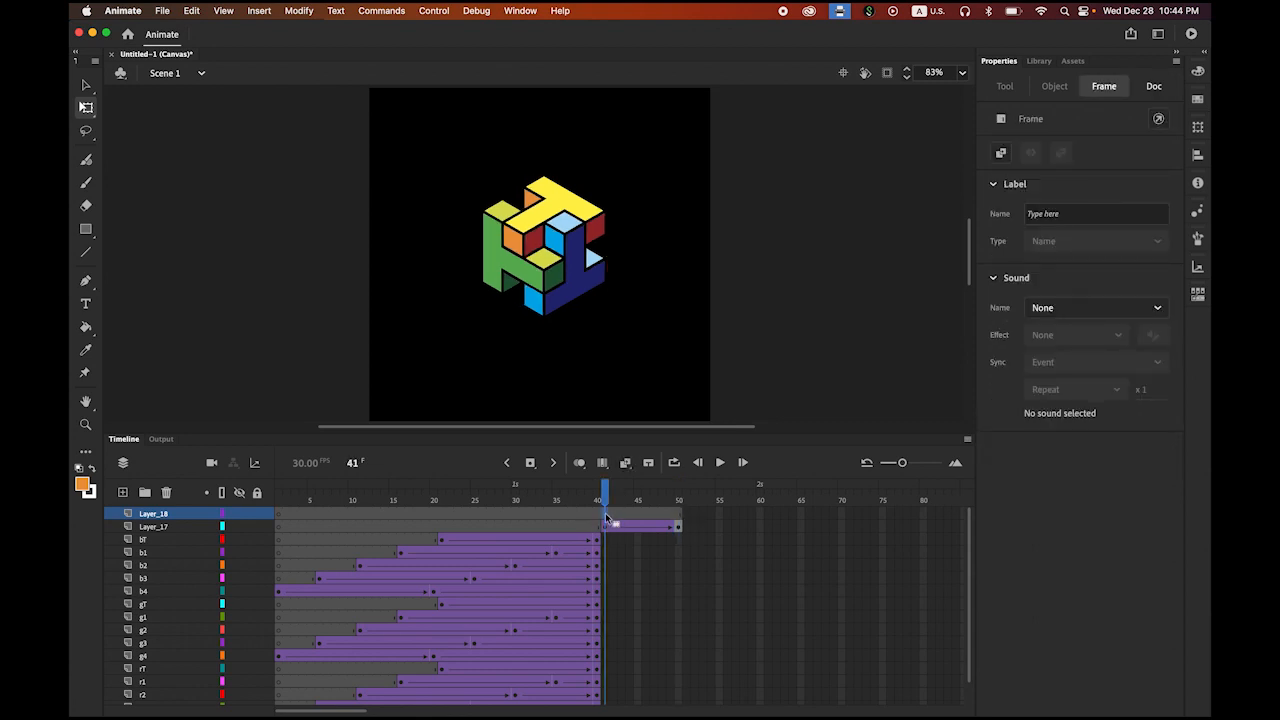
left_click(260, 10)
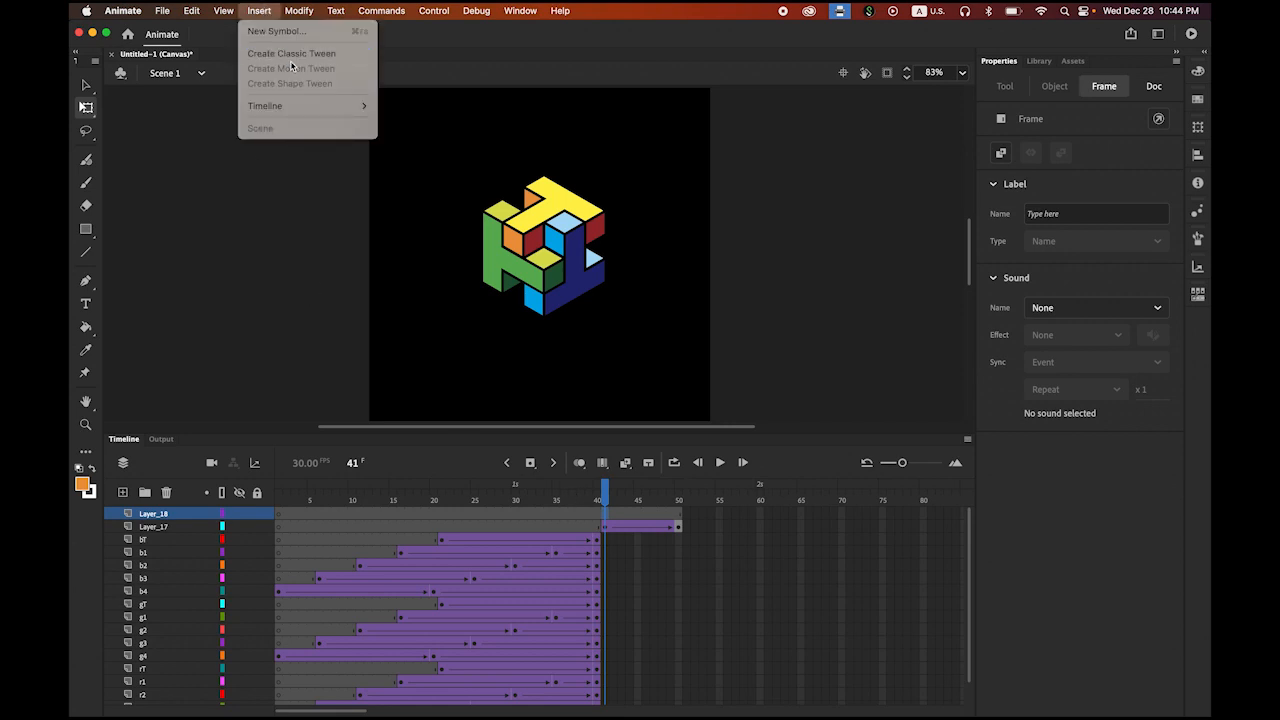
mouse_move(292, 105)
left_click(440, 174)
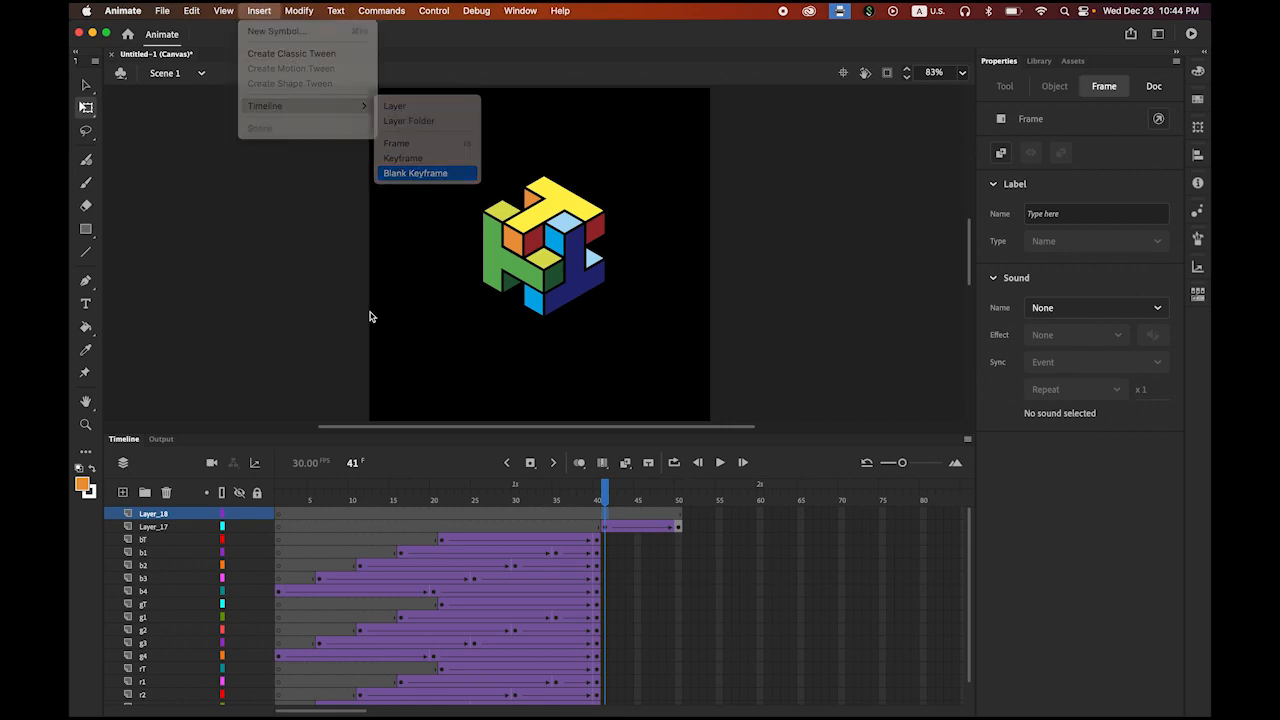
Step: Add the orange 66 pt text "T3" in Blade Runner Movie Font and center it below the cube at about X 253, Y 401
left_click(85, 303)
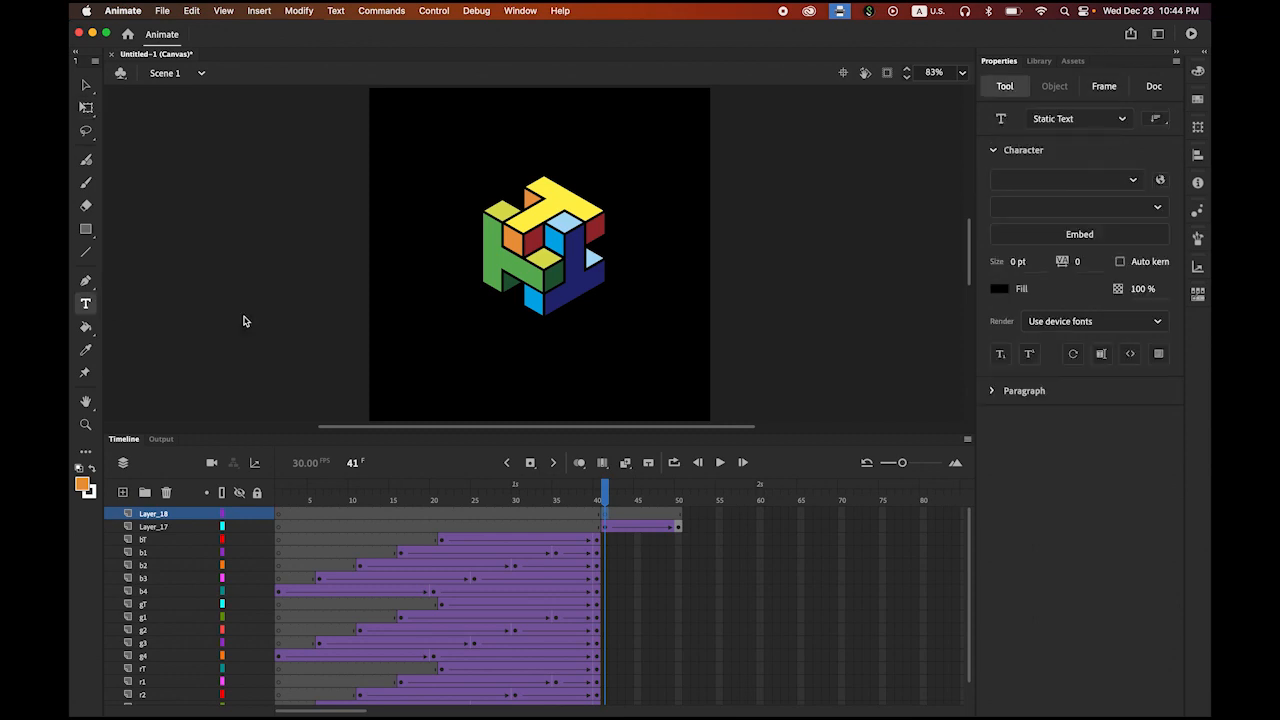
left_click(507, 350)
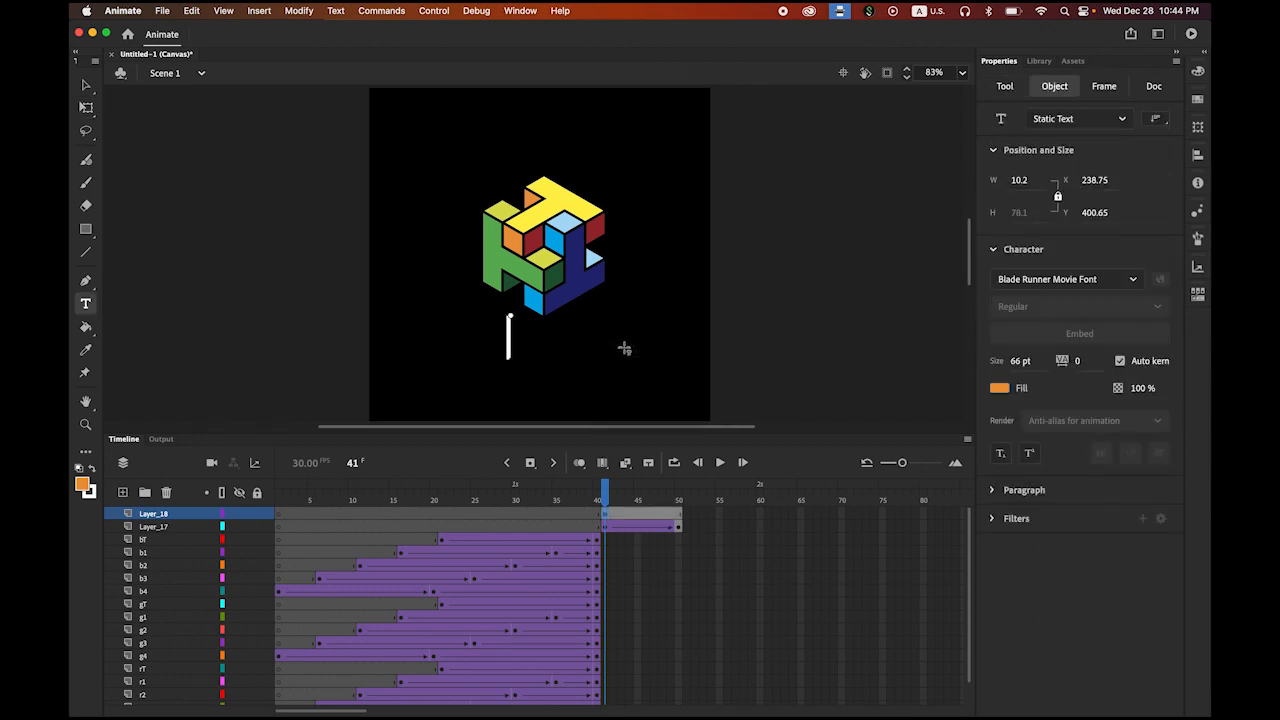
type("T3")
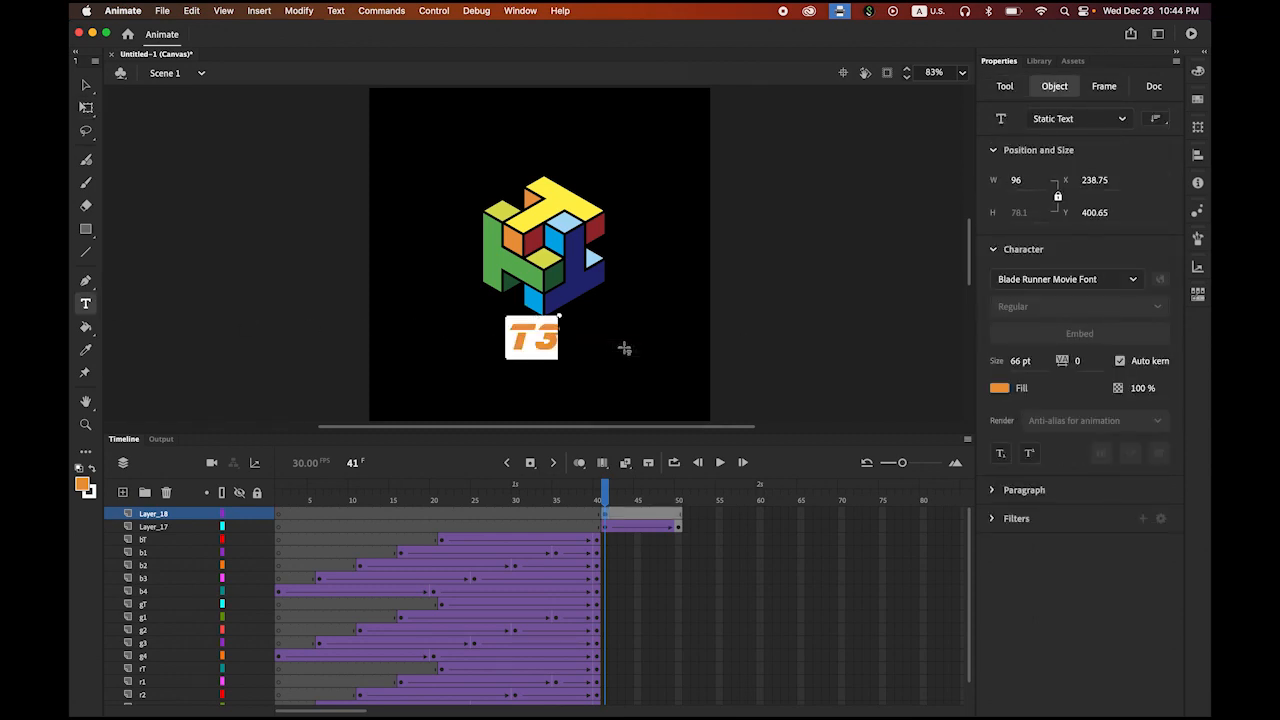
left_click(86, 85)
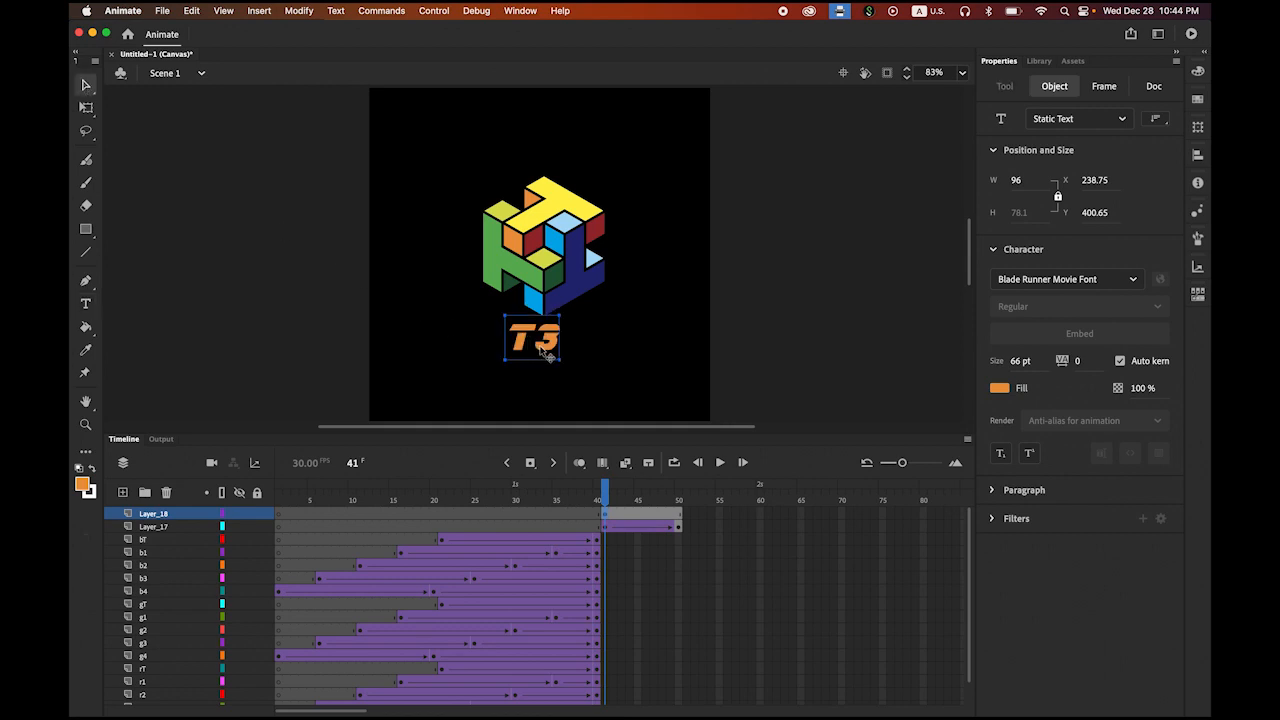
left_click_drag(545, 350, 554, 350)
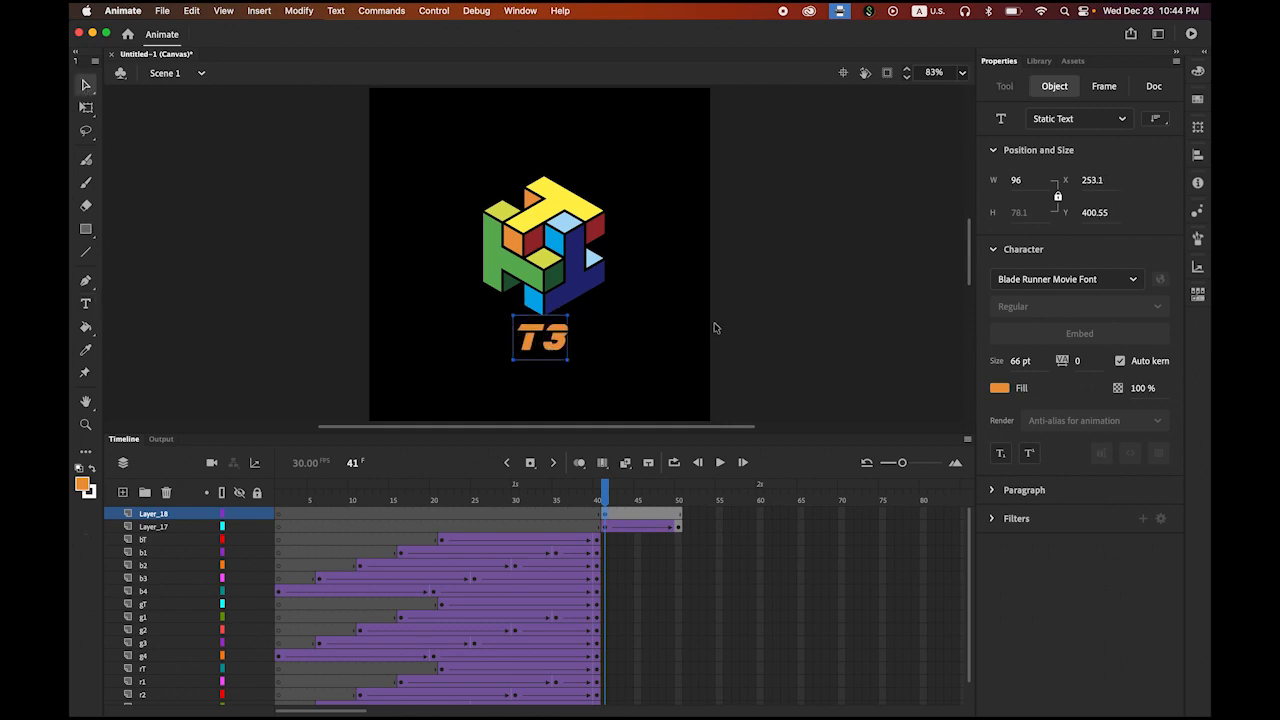
Step: Change the fill colour of the T3 text below the cube to light gray #CCCCCC
left_click(1135, 283)
left_click(1135, 283)
left_click(1000, 388)
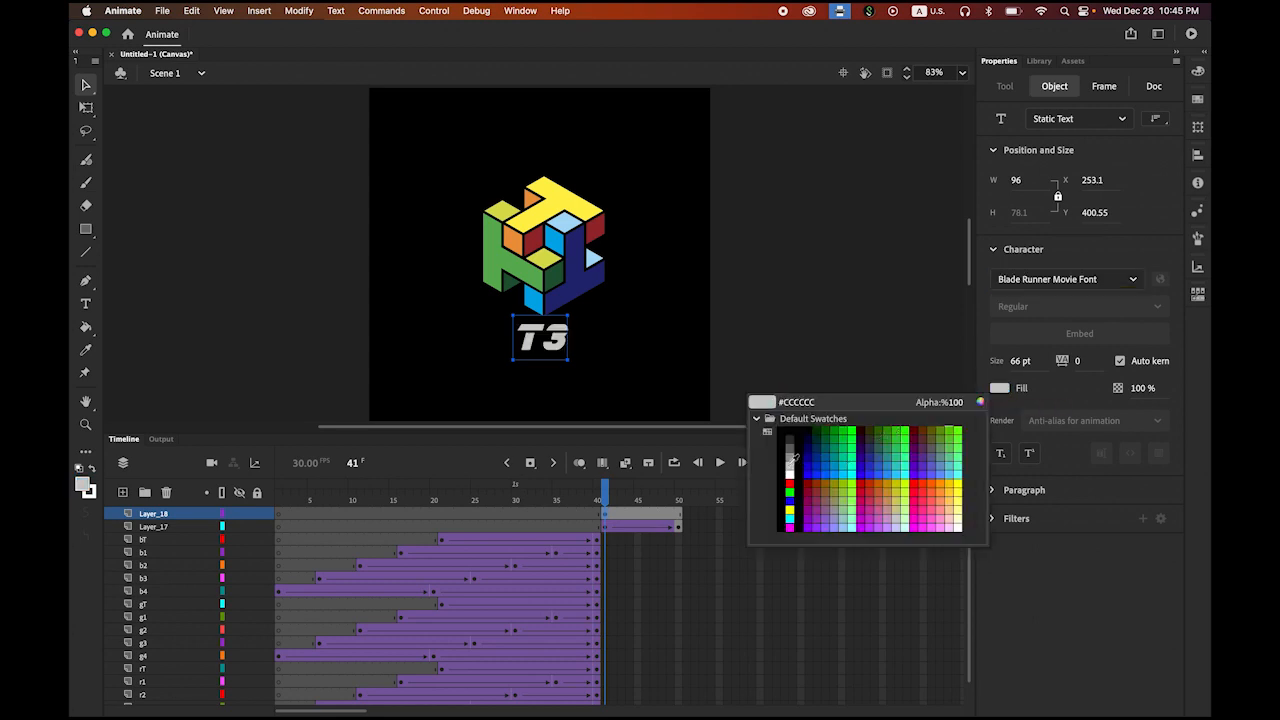
left_click(791, 462)
left_click(760, 260)
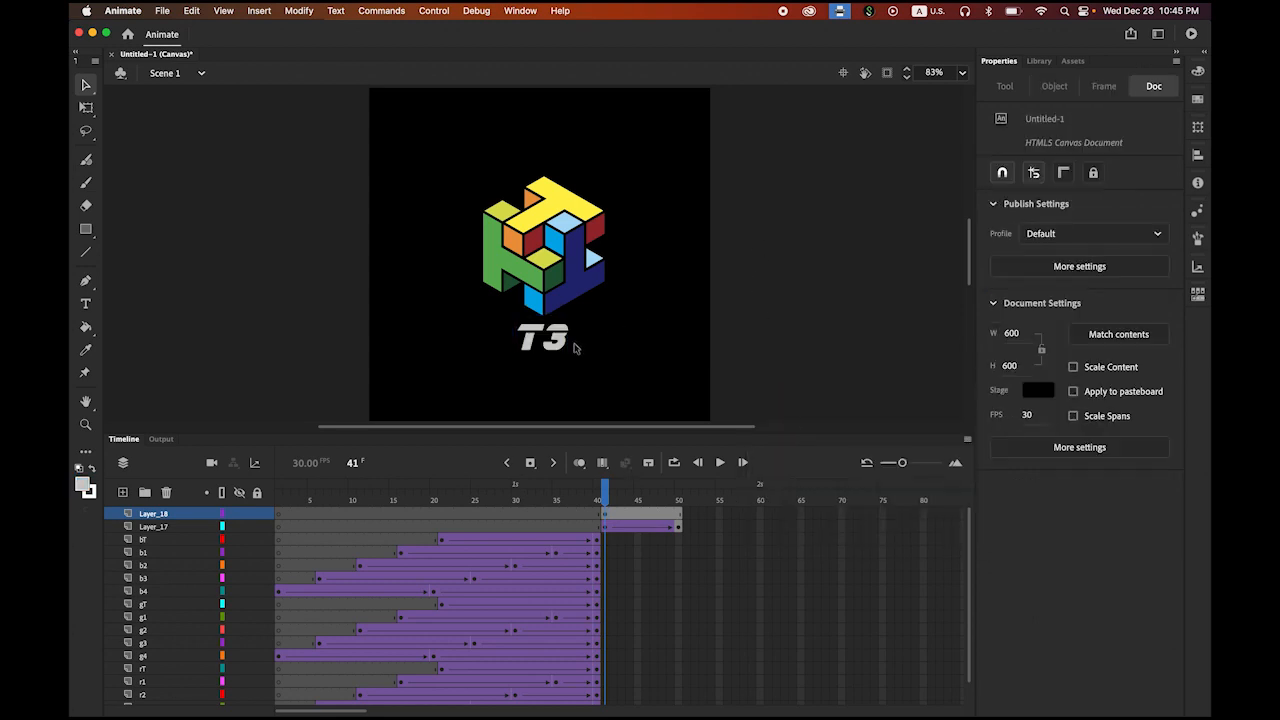
Step: Insert a keyframe for the T3 text on Layer_18 at frame 50
left_click(605, 514)
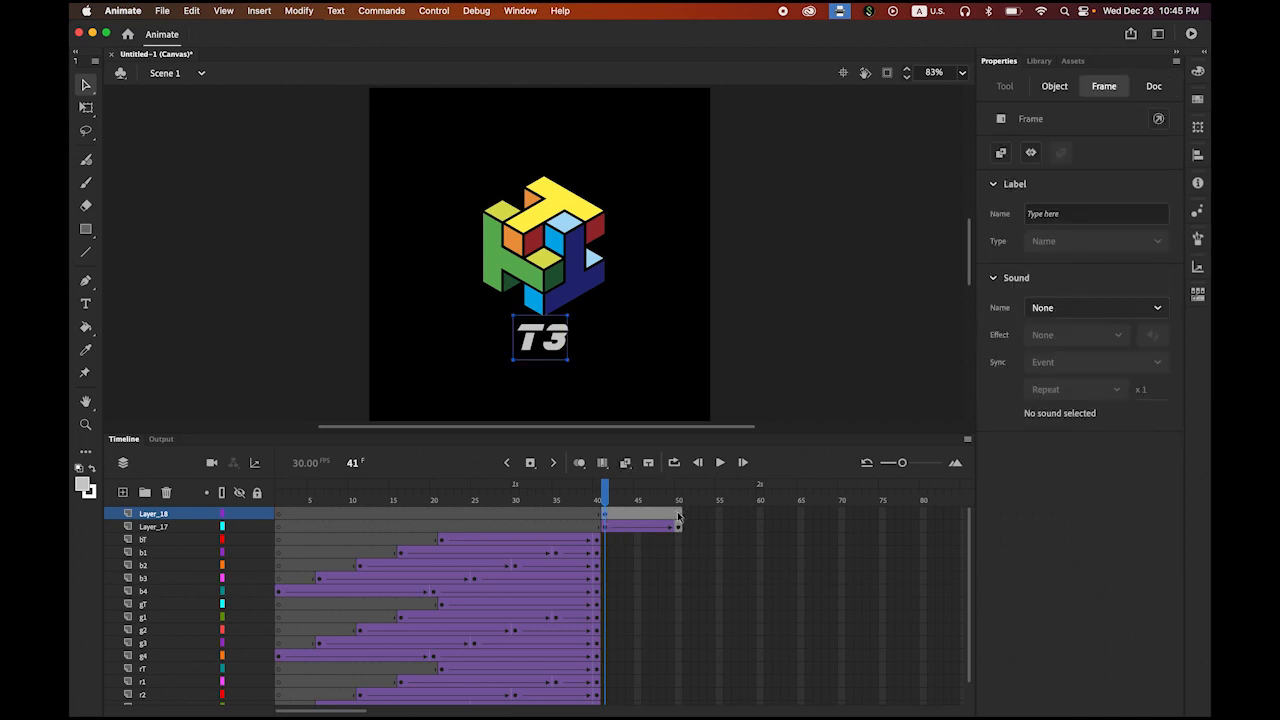
left_click(678, 516)
left_click(531, 468)
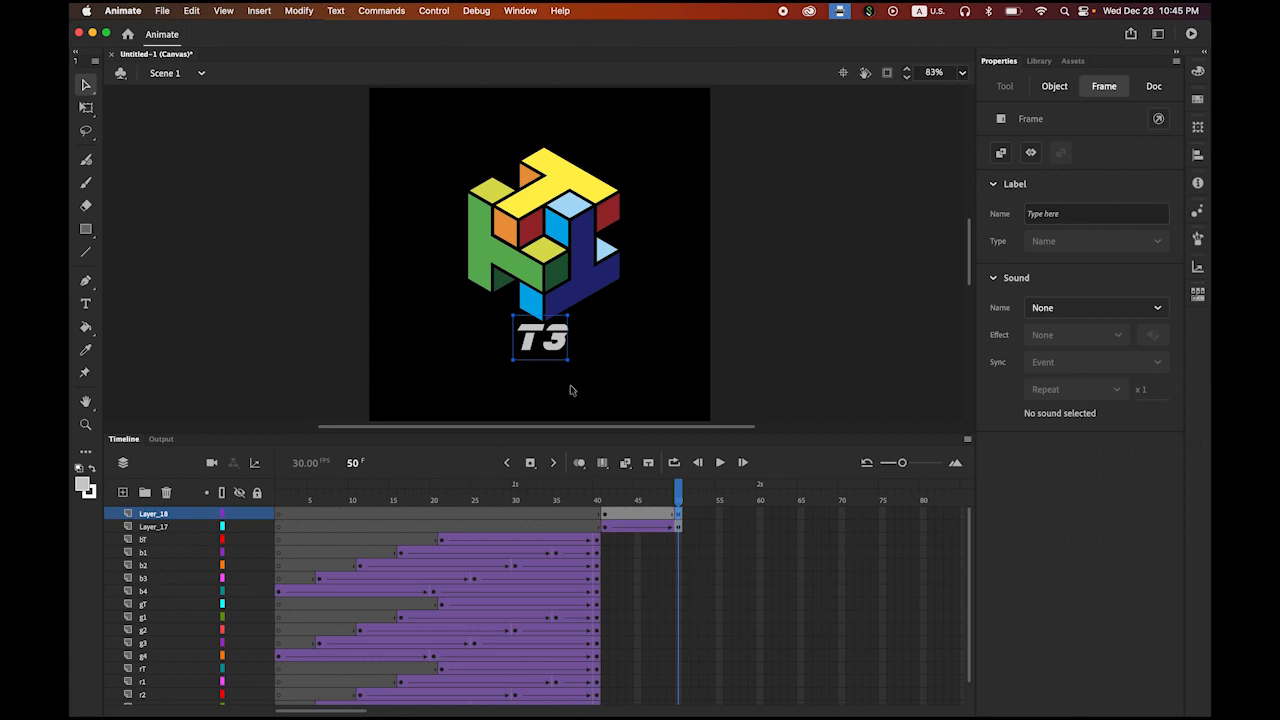
left_click(562, 350)
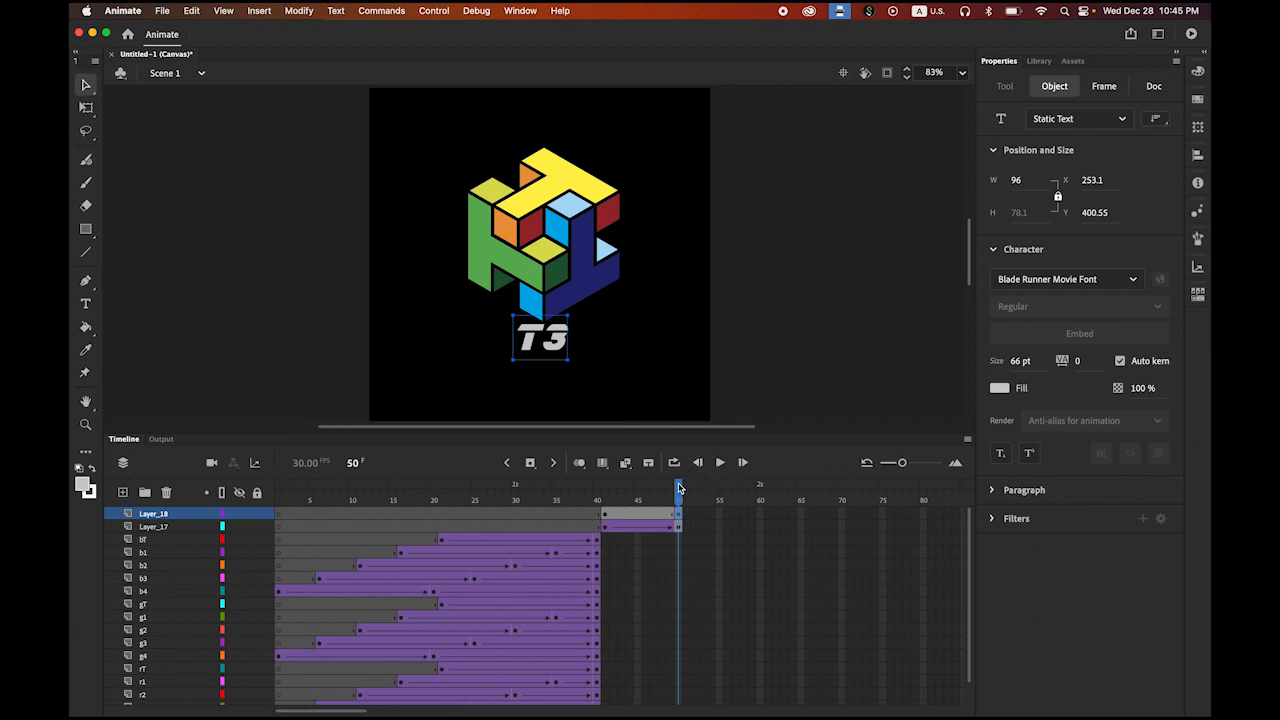
Step: Create a classic tween on Layer_18 between the keyframes at frames 41 and 50
left_click_drag(679, 488, 637, 486)
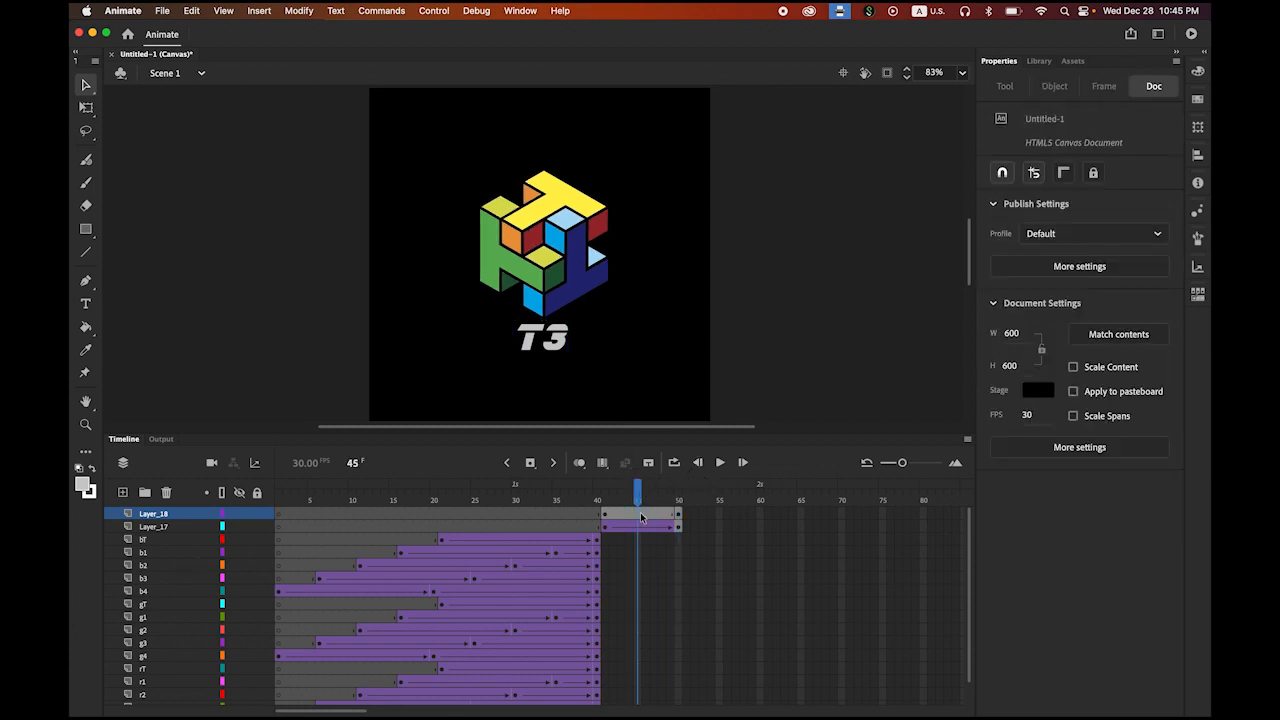
left_click(641, 517)
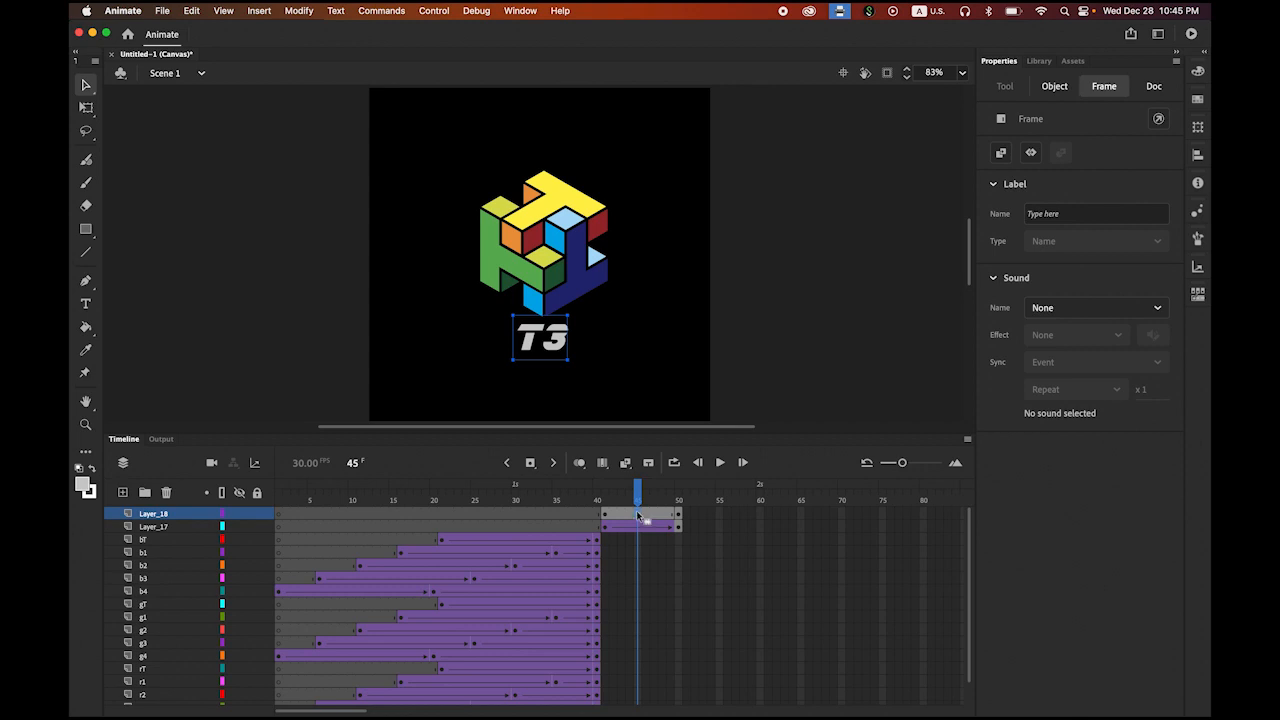
right_click(638, 515)
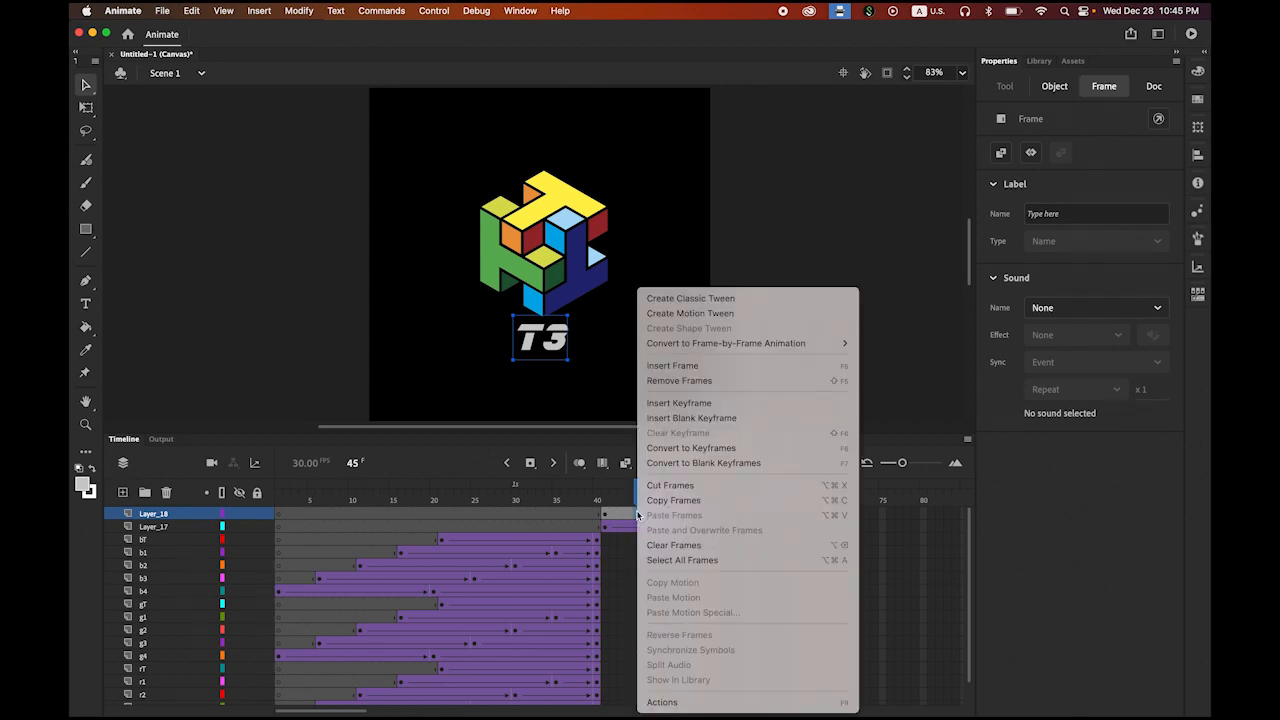
left_click(740, 298)
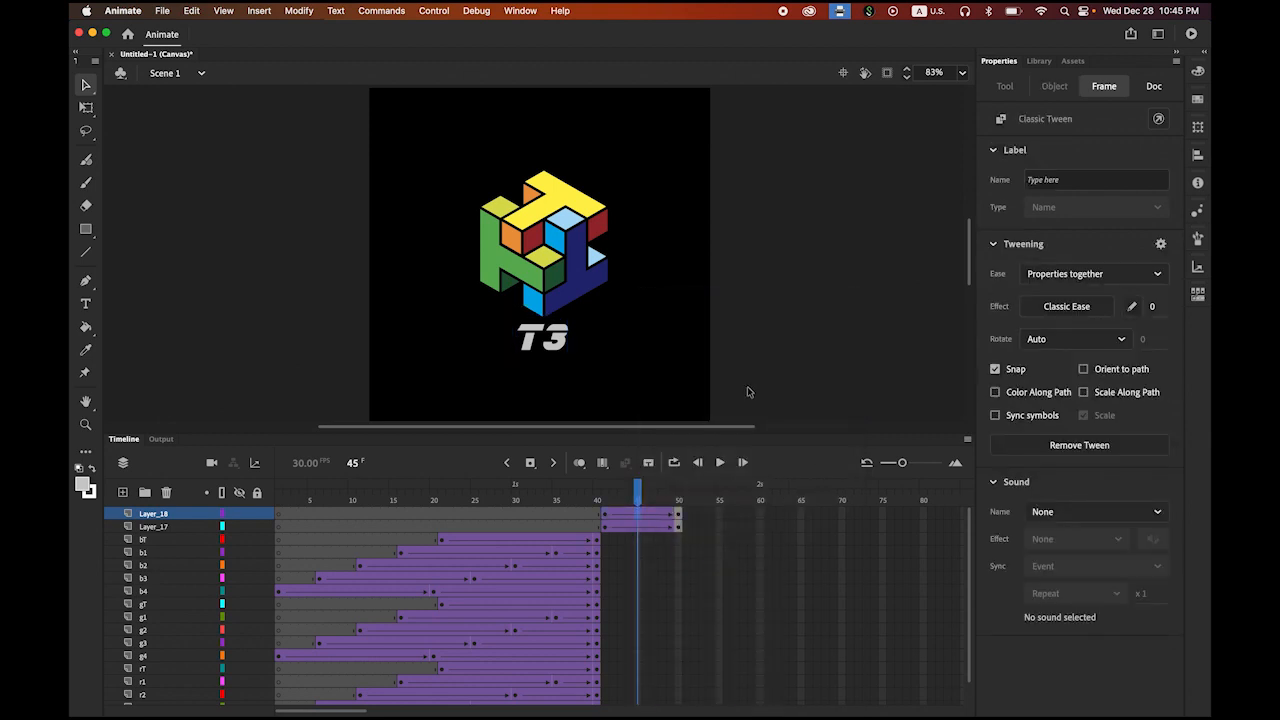
Step: At frame 41, move the T3 text straight down below the stage to about X 301, Y 632
left_click(605, 514)
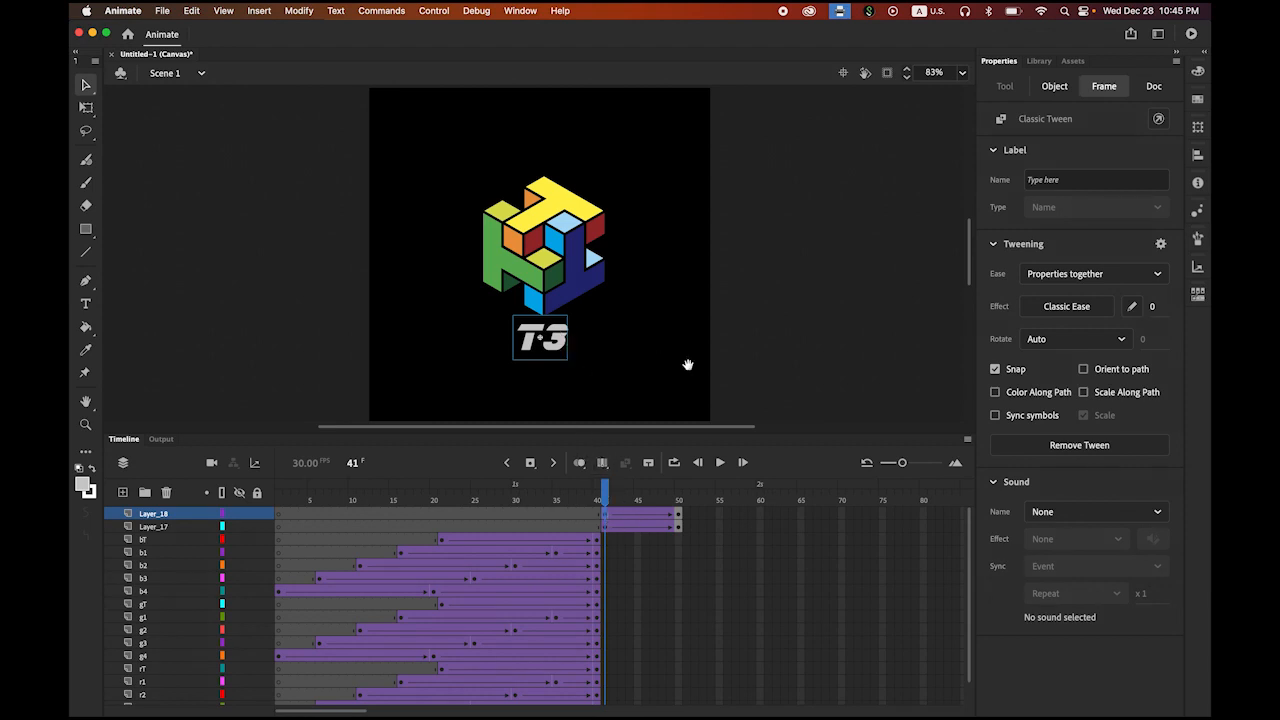
left_click_drag(689, 366, 690, 277)
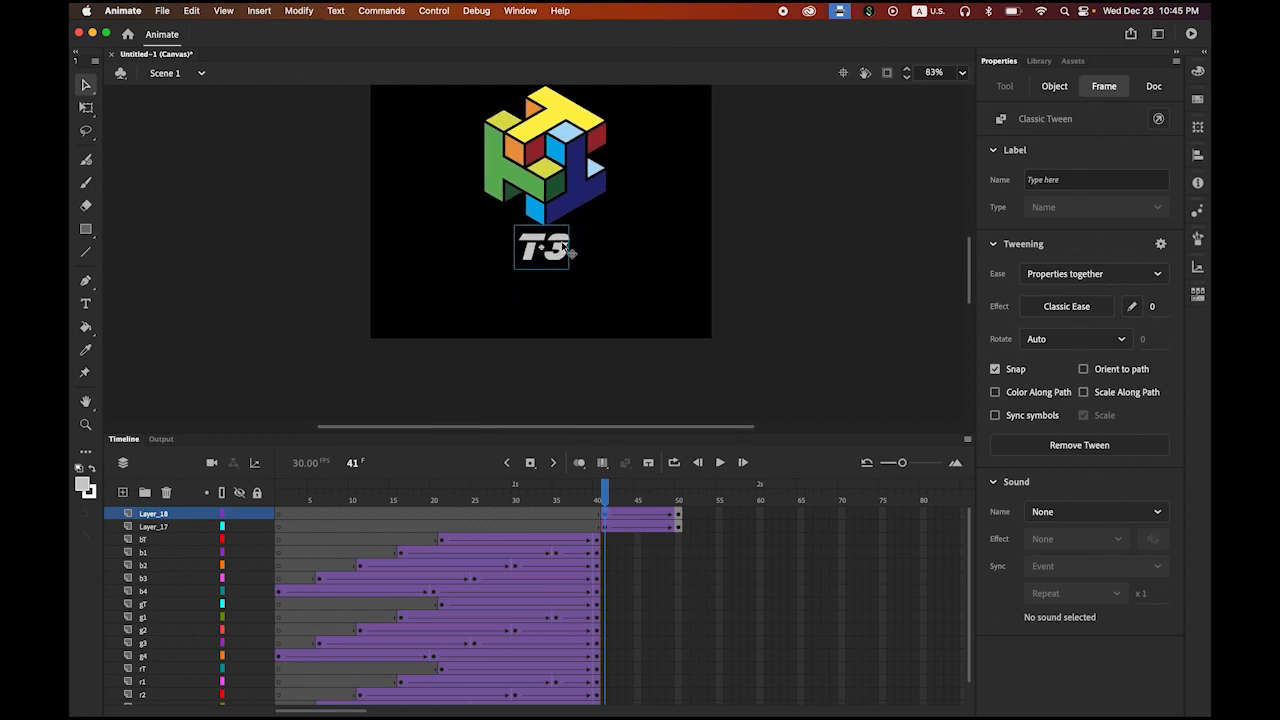
left_click_drag(568, 254, 576, 360)
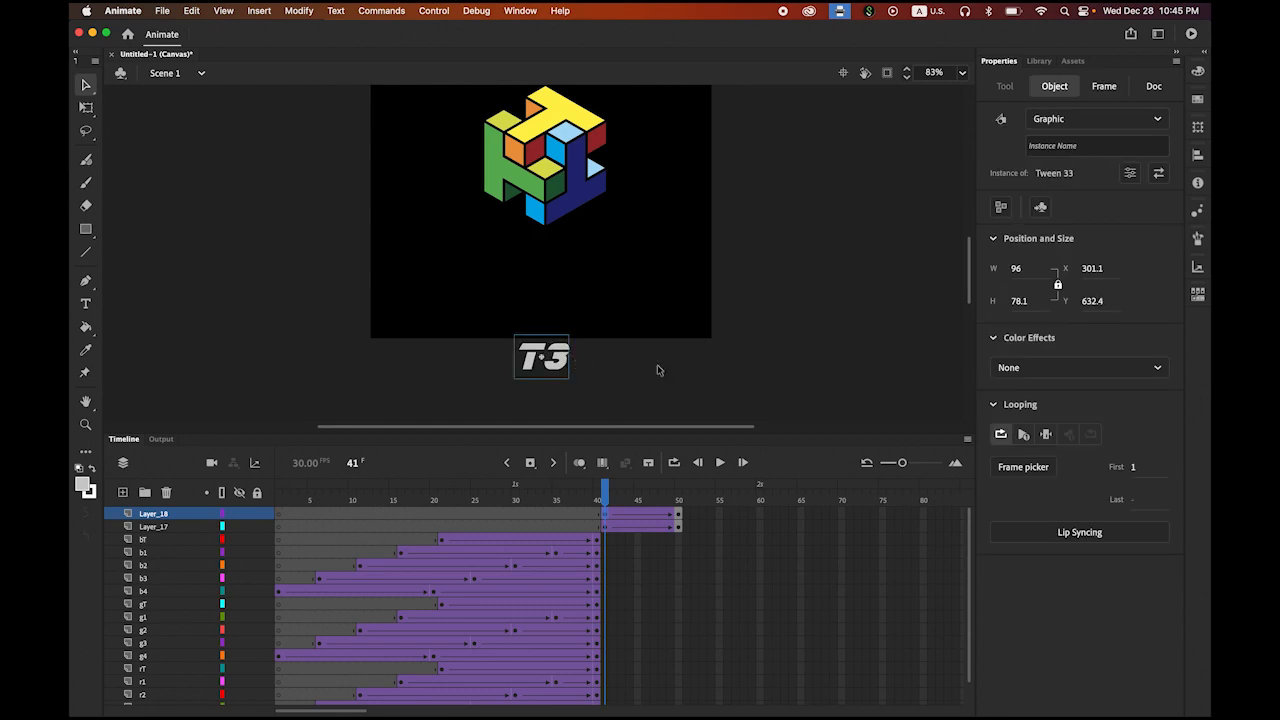
left_click(752, 386)
Step: At frame 50, move the T3 text down slightly to leave a gap beneath the enlarged cube
left_click_drag(604, 497, 690, 510)
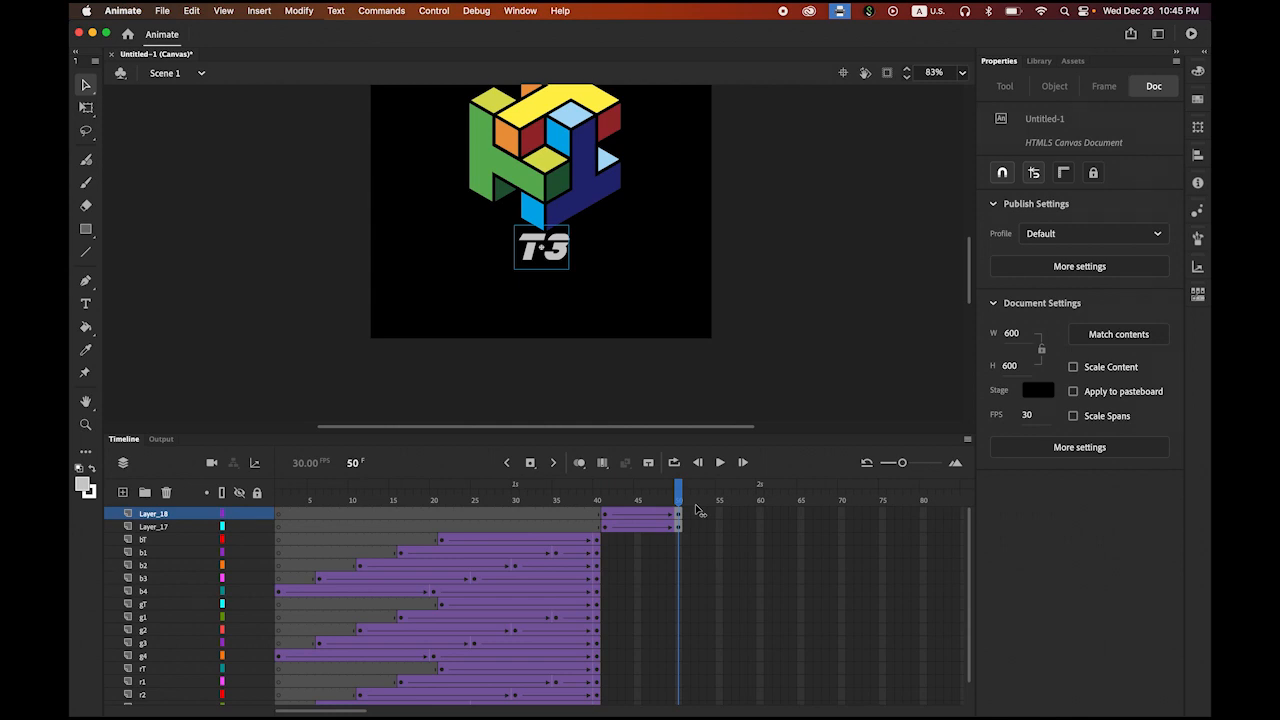
left_click(565, 263)
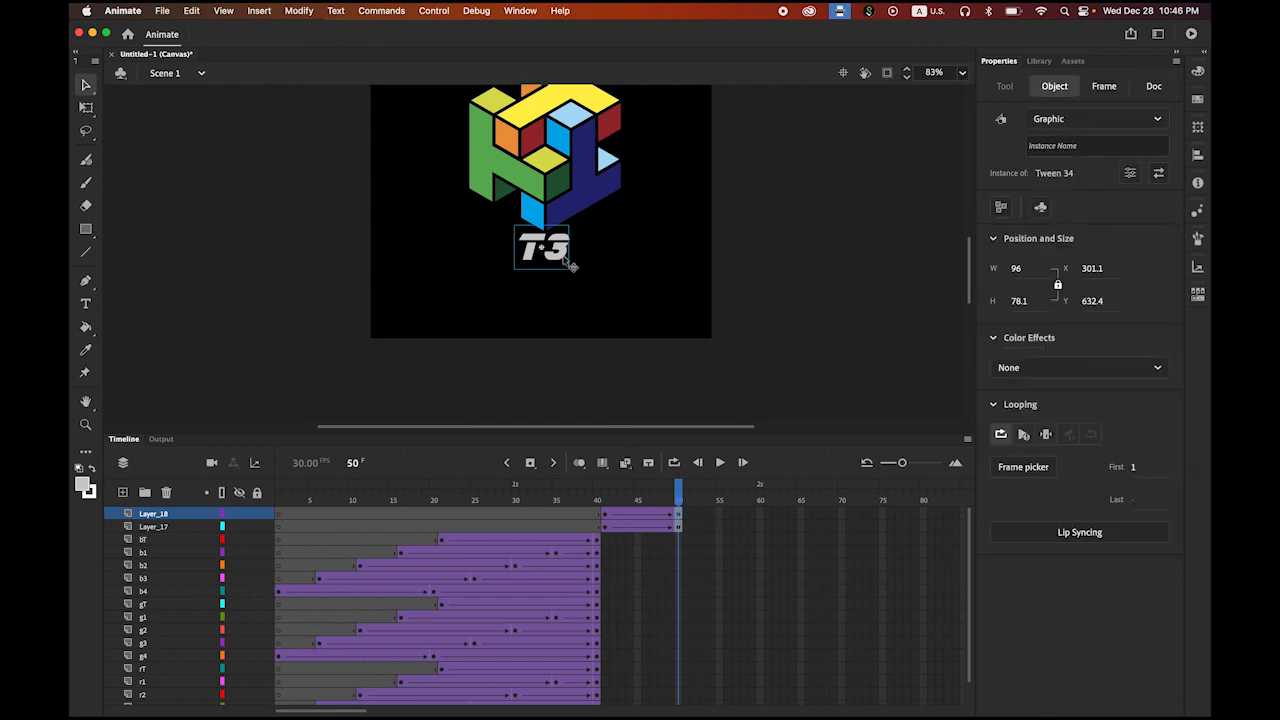
left_click_drag(566, 262, 568, 267)
left_click(808, 291)
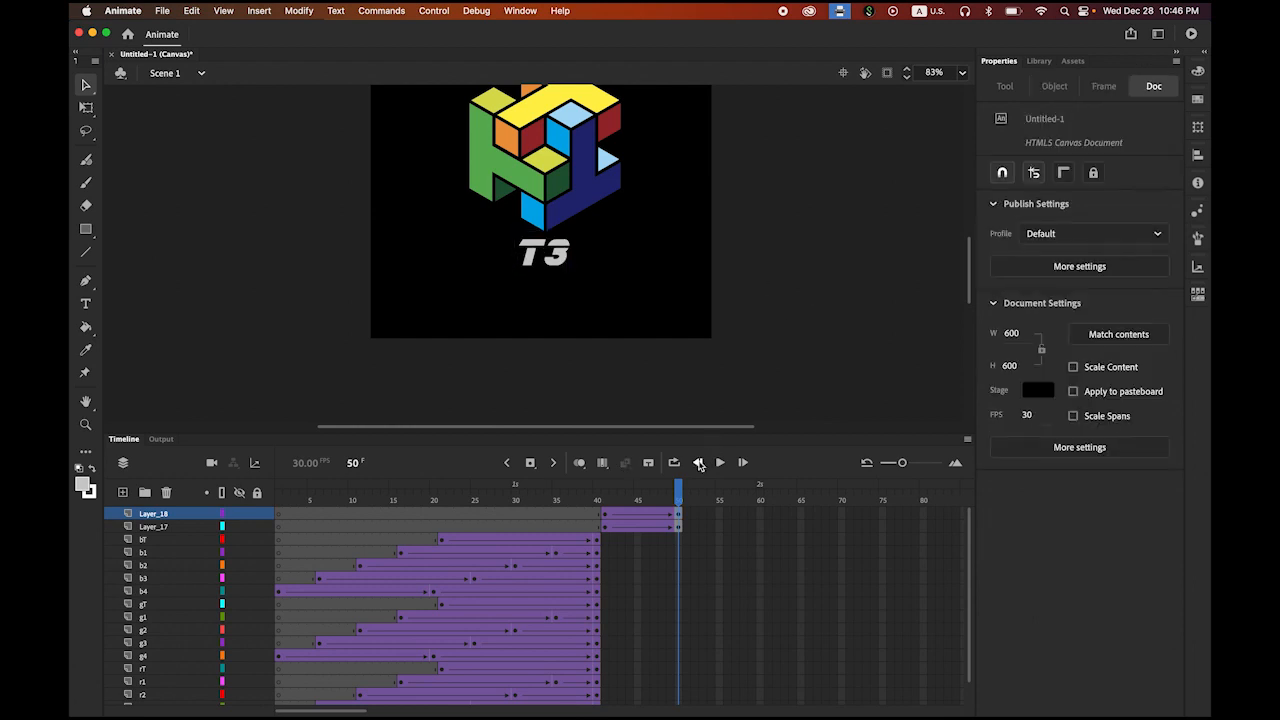
Step: Set the classic ease of Layer_18's tween starting at frame 41 to -100
left_click_drag(678, 488, 605, 498)
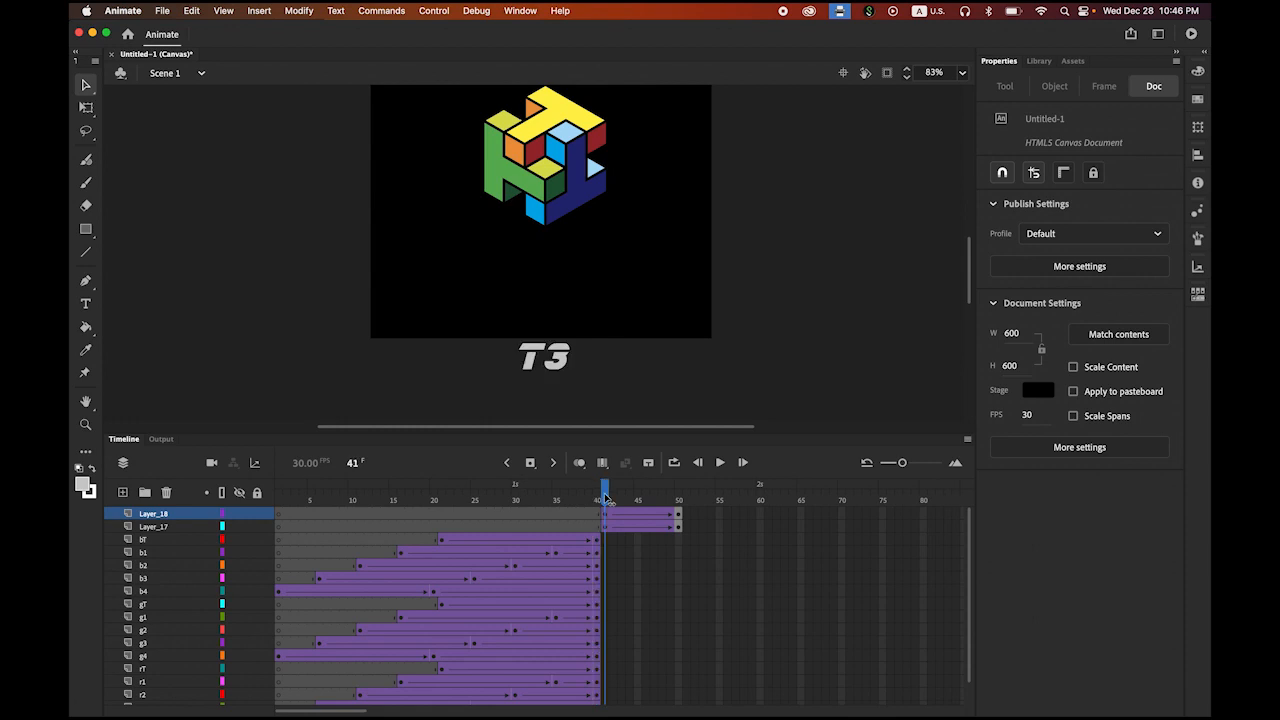
left_click(605, 517)
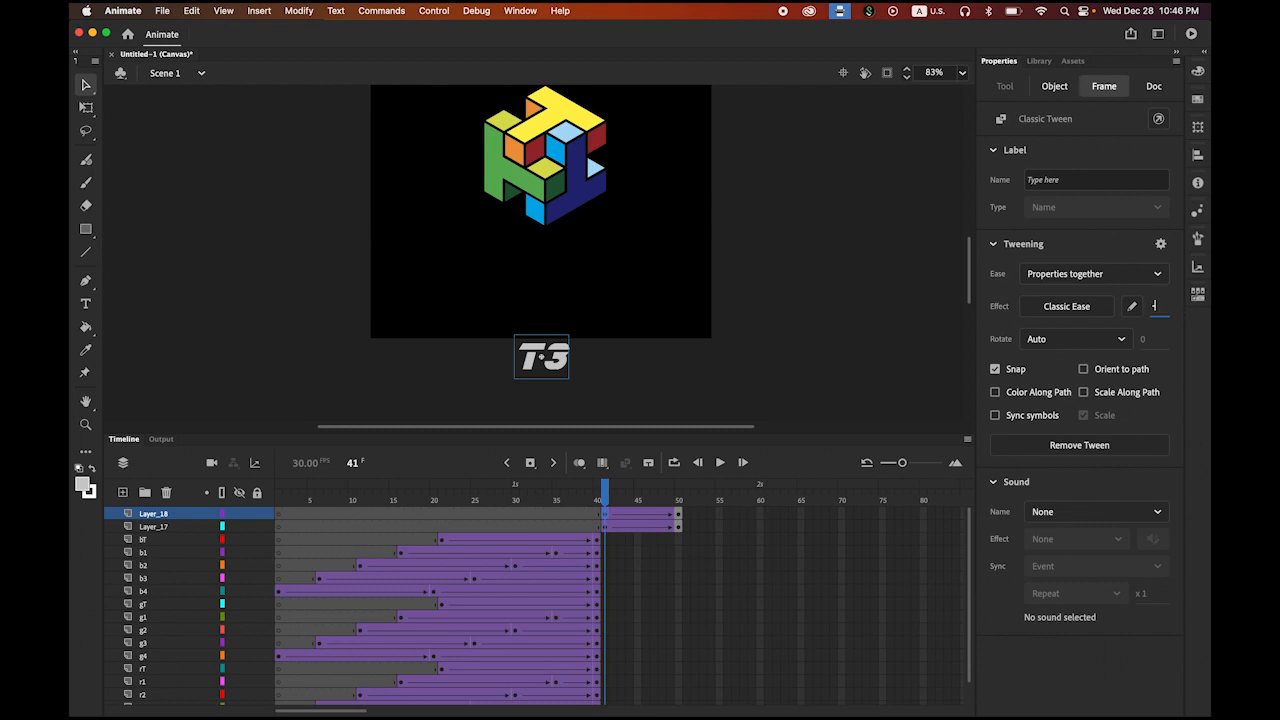
key("Return")
Step: Play the animation from frame 1 to check the T3 text's entrance, and center the stage in the view
left_click(697, 462)
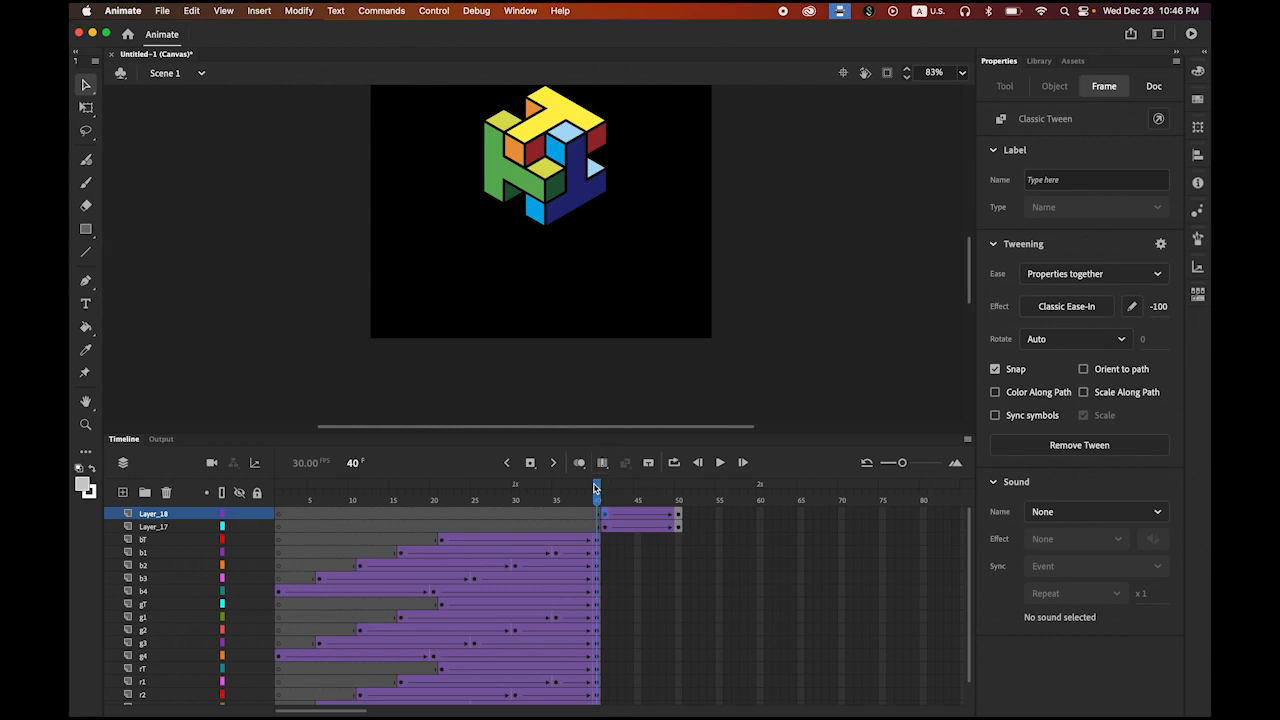
left_click(507, 463)
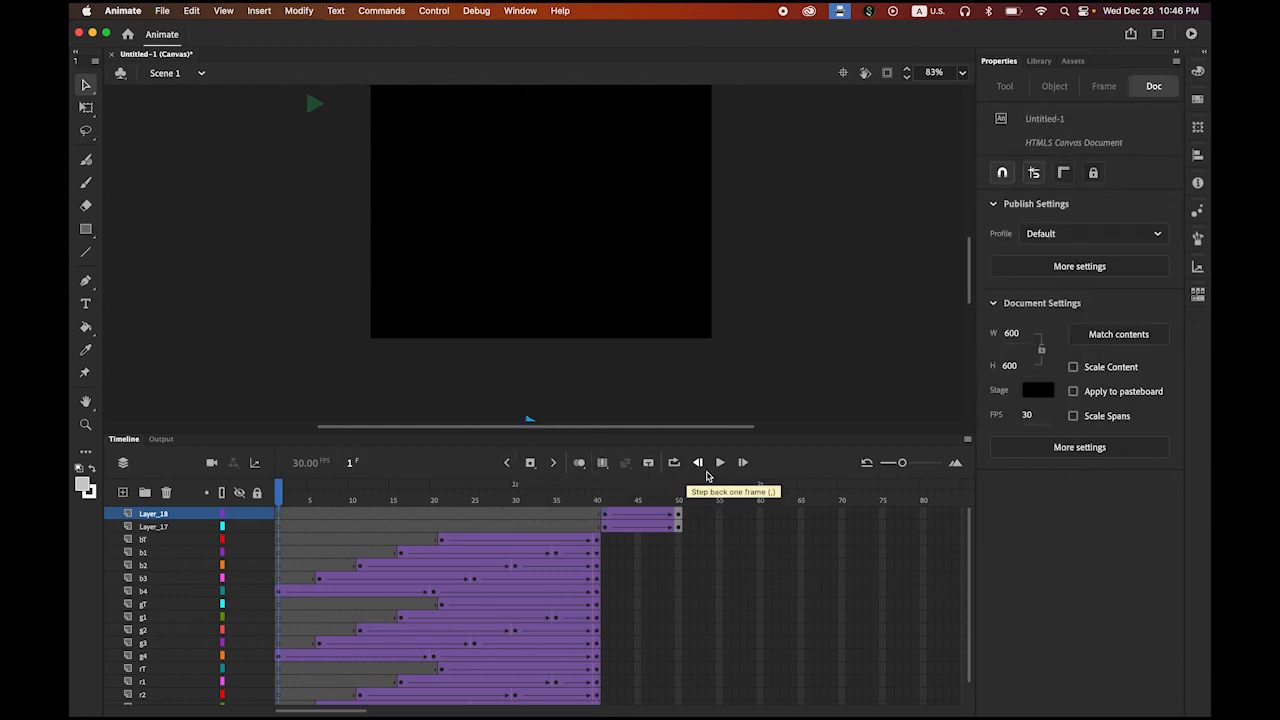
left_click(720, 462)
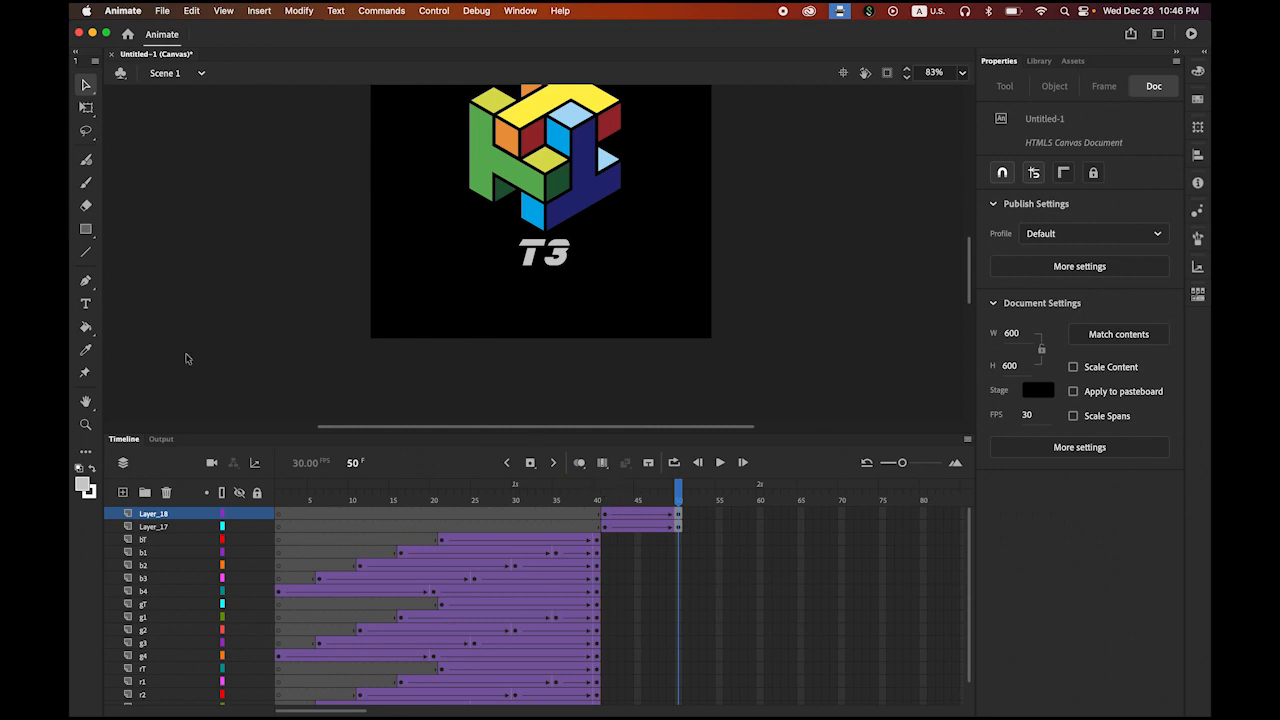
double_click(85, 401)
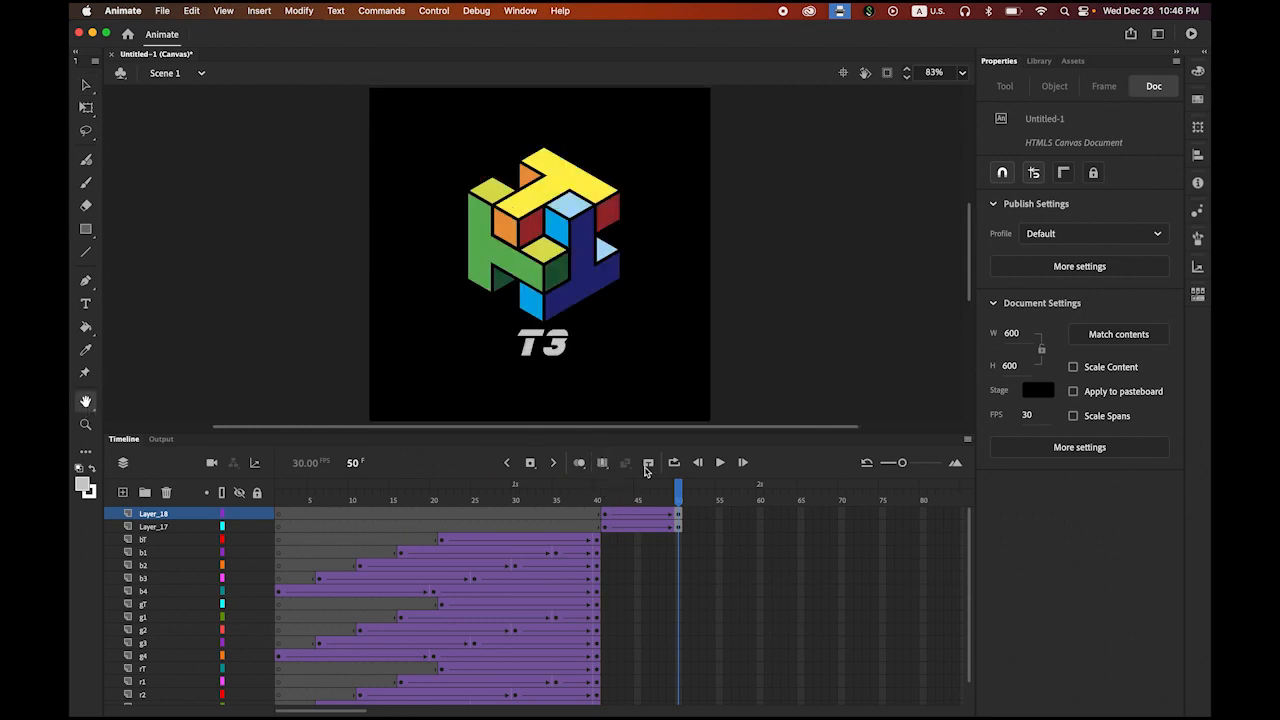
left_click(720, 464)
Step: Test the movie in the browser, then return to the Animate timeline
left_click(437, 10)
mouse_move(473, 165)
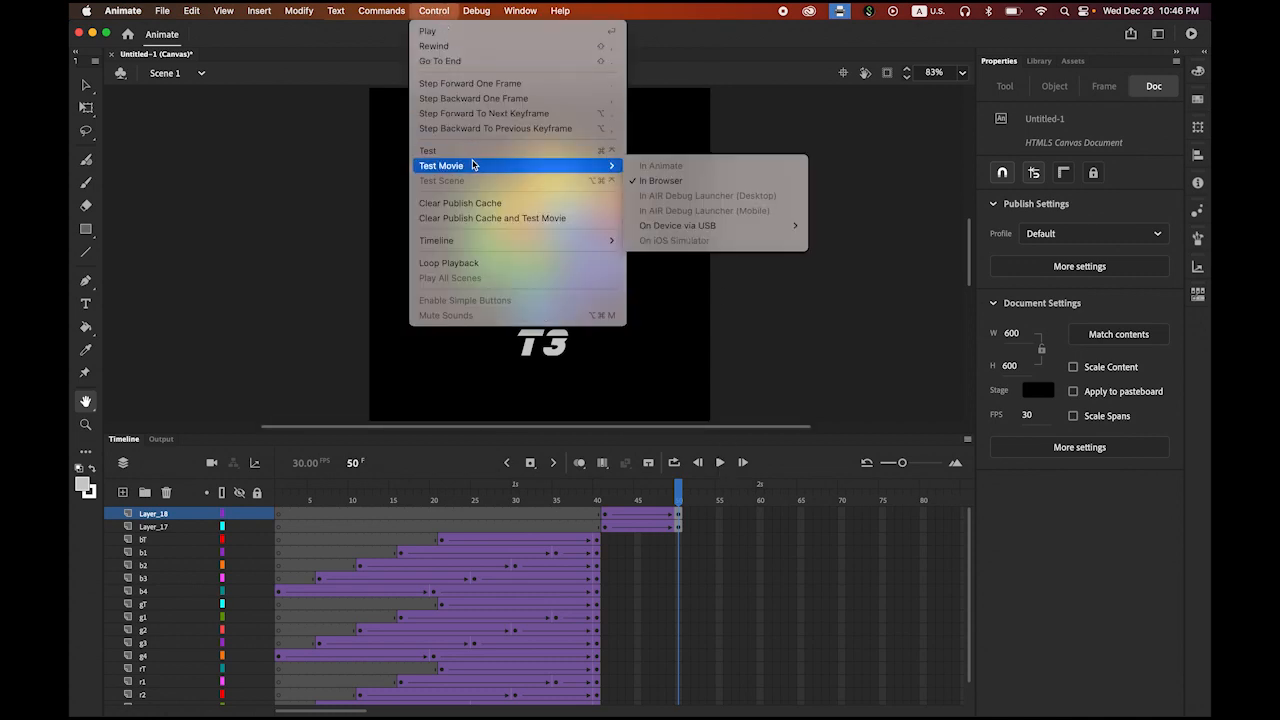
left_click(662, 181)
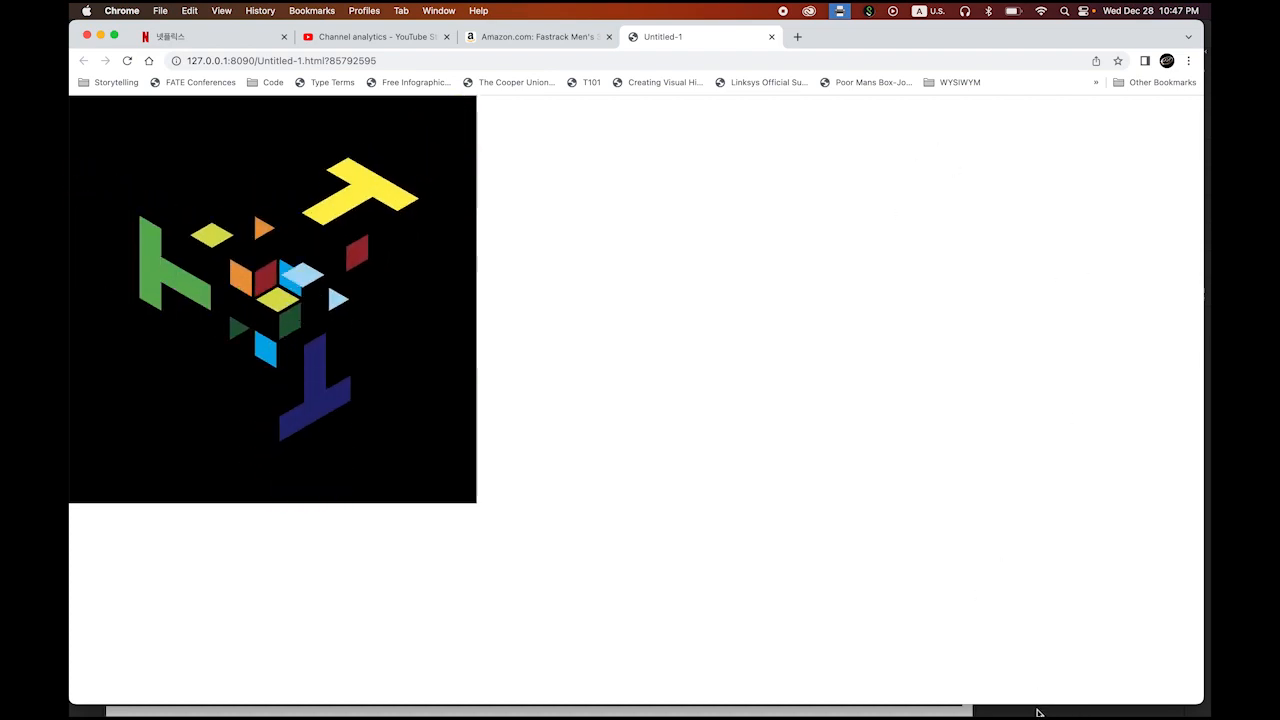
left_click(949, 712)
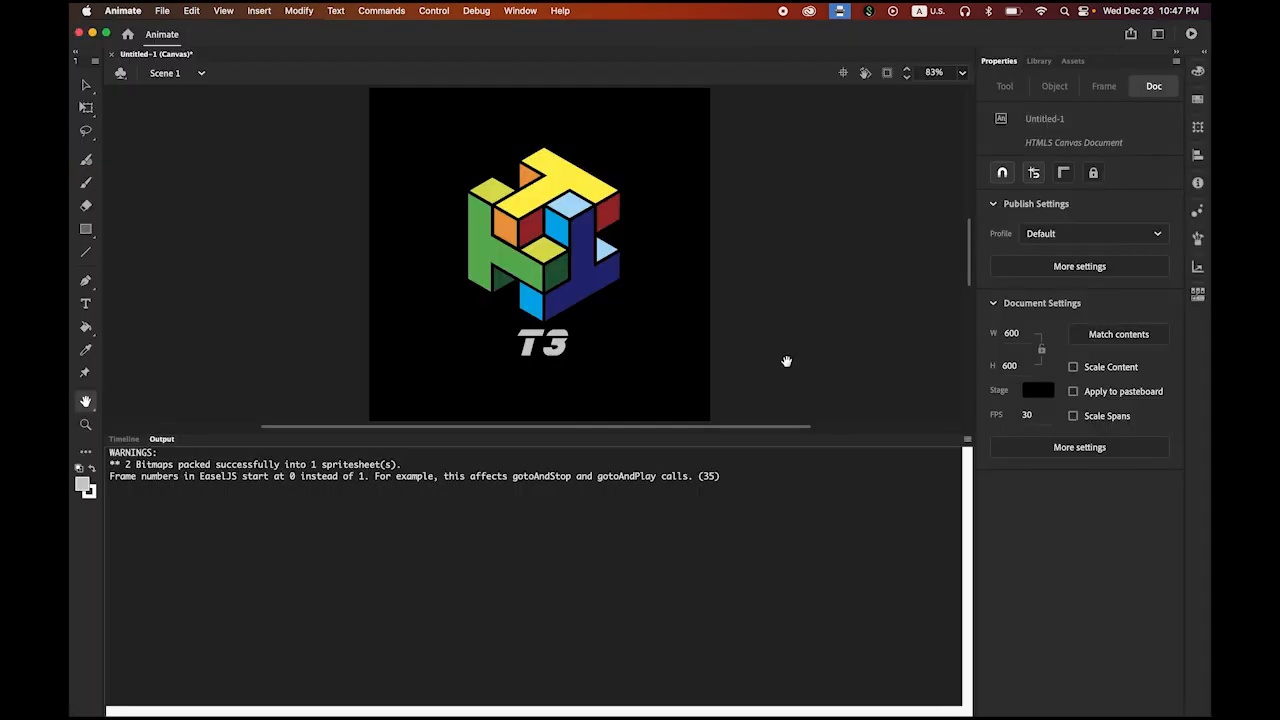
left_click(124, 439)
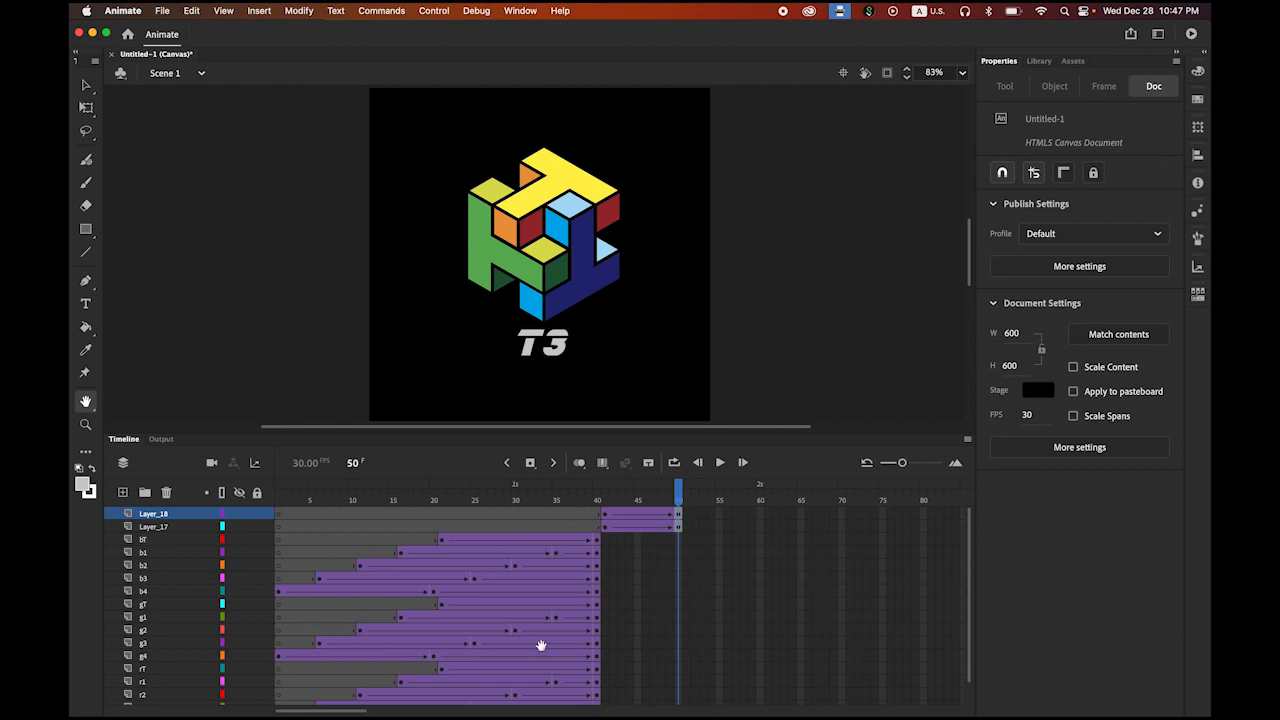
Step: Extend the cube and T3 text on Layer_17 and Layer_18 by inserting keyframes at frame 150
left_click_drag(341, 712, 413, 716)
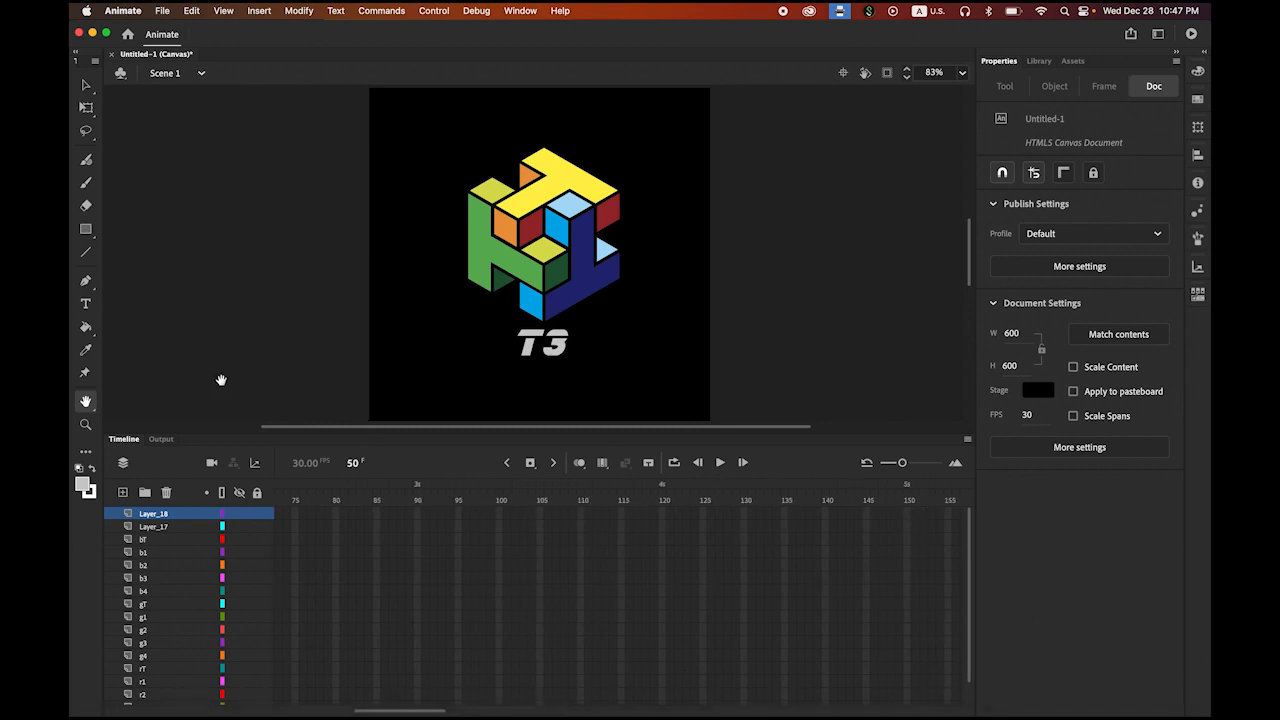
left_click(88, 86)
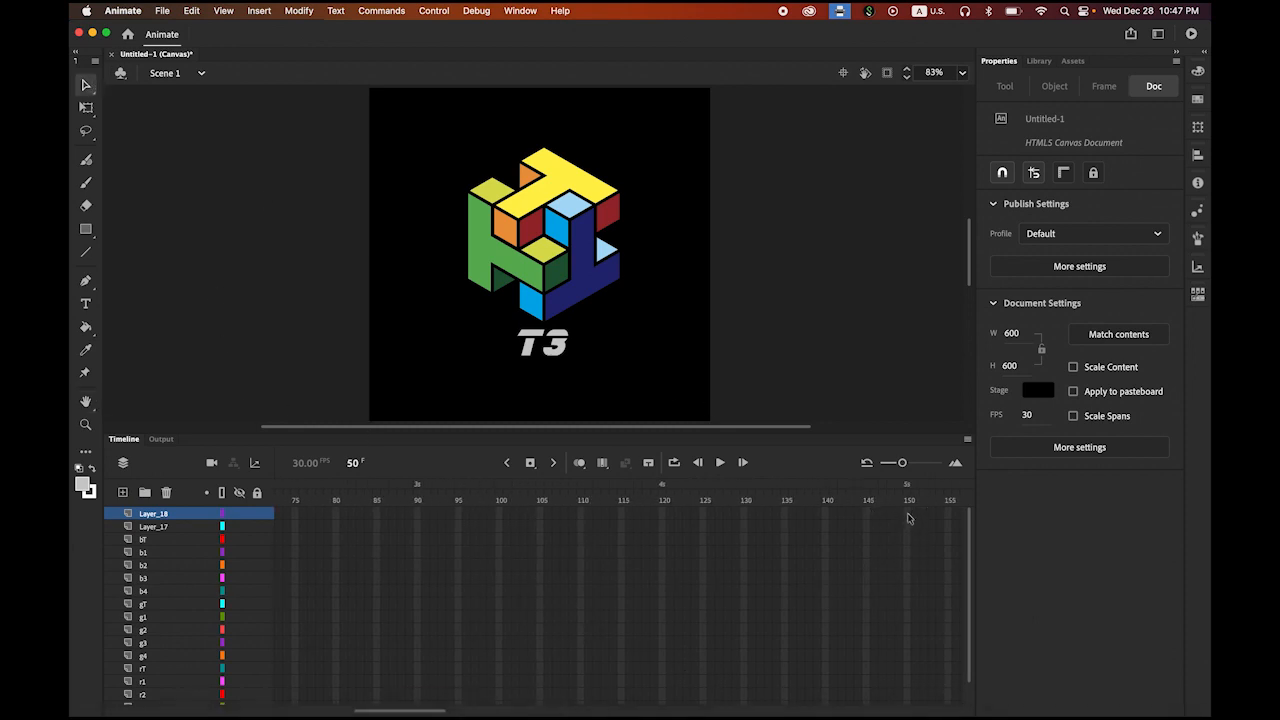
left_click(907, 514)
left_click(906, 527, "shift")
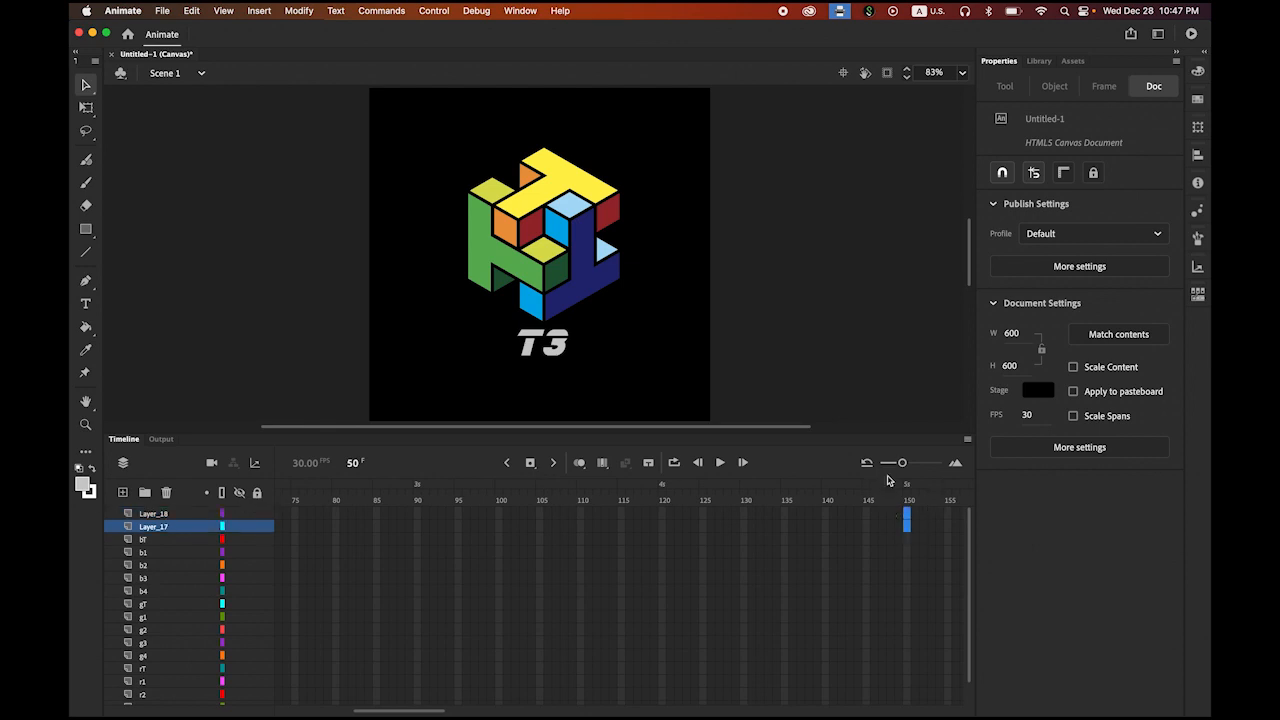
left_click(530, 465)
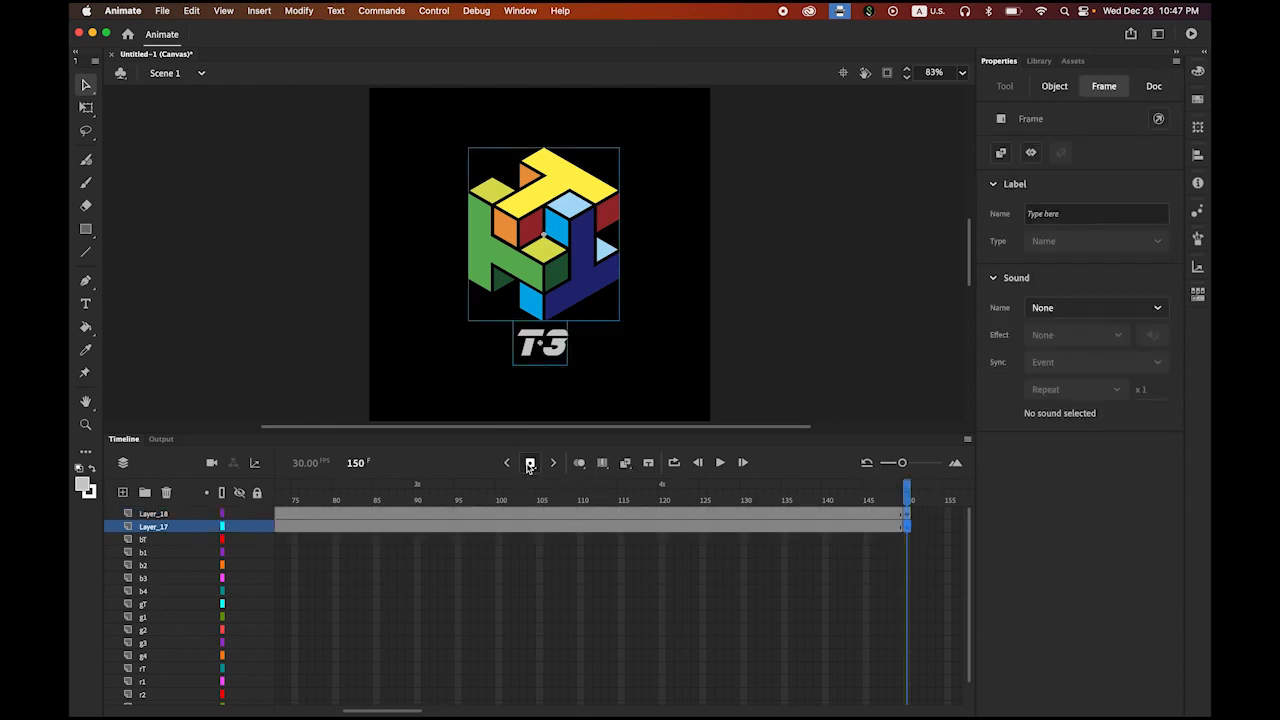
left_click(857, 297)
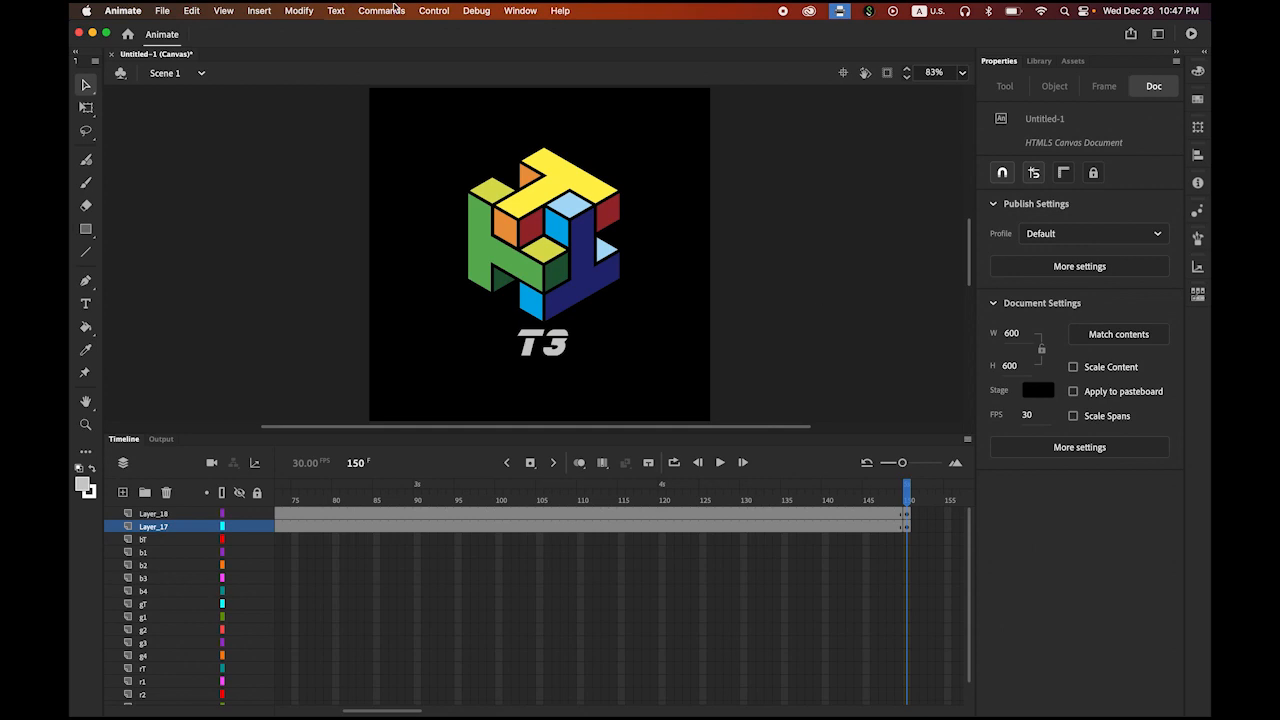
Step: Test the movie in the browser again to check the longer hold on the finished logo, and return to the Animate timeline
left_click(434, 11)
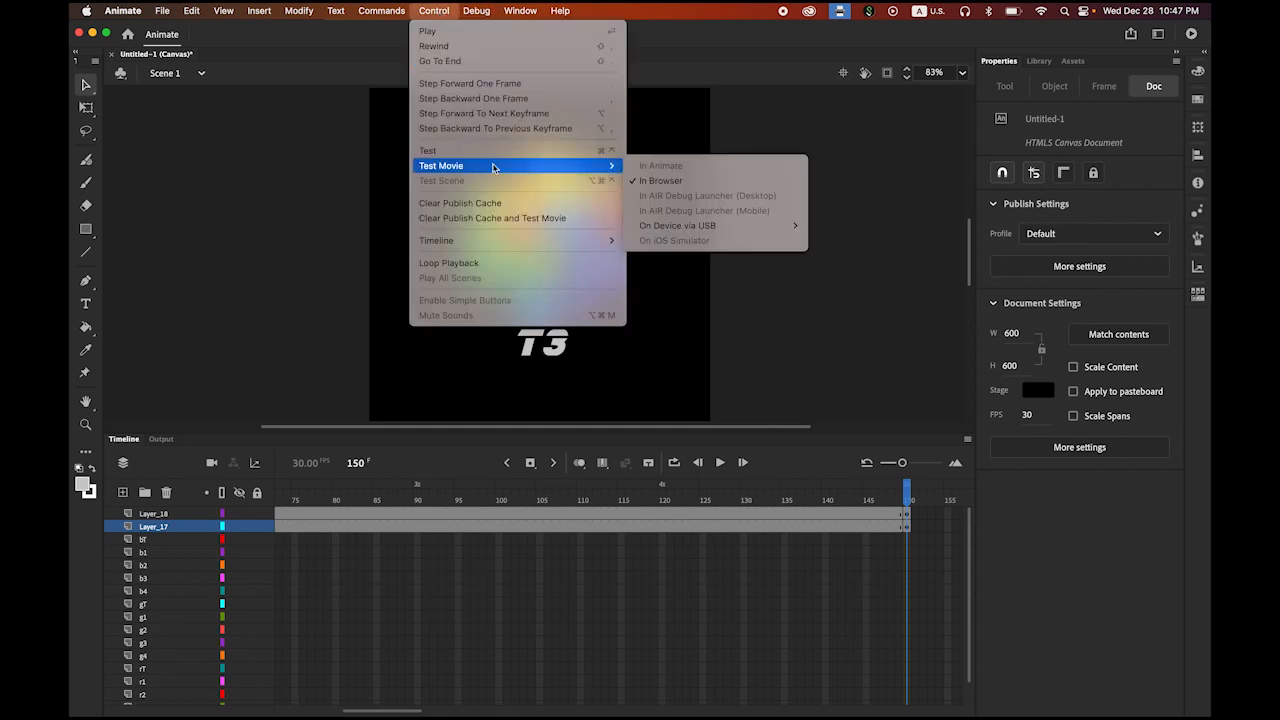
mouse_move(612, 166)
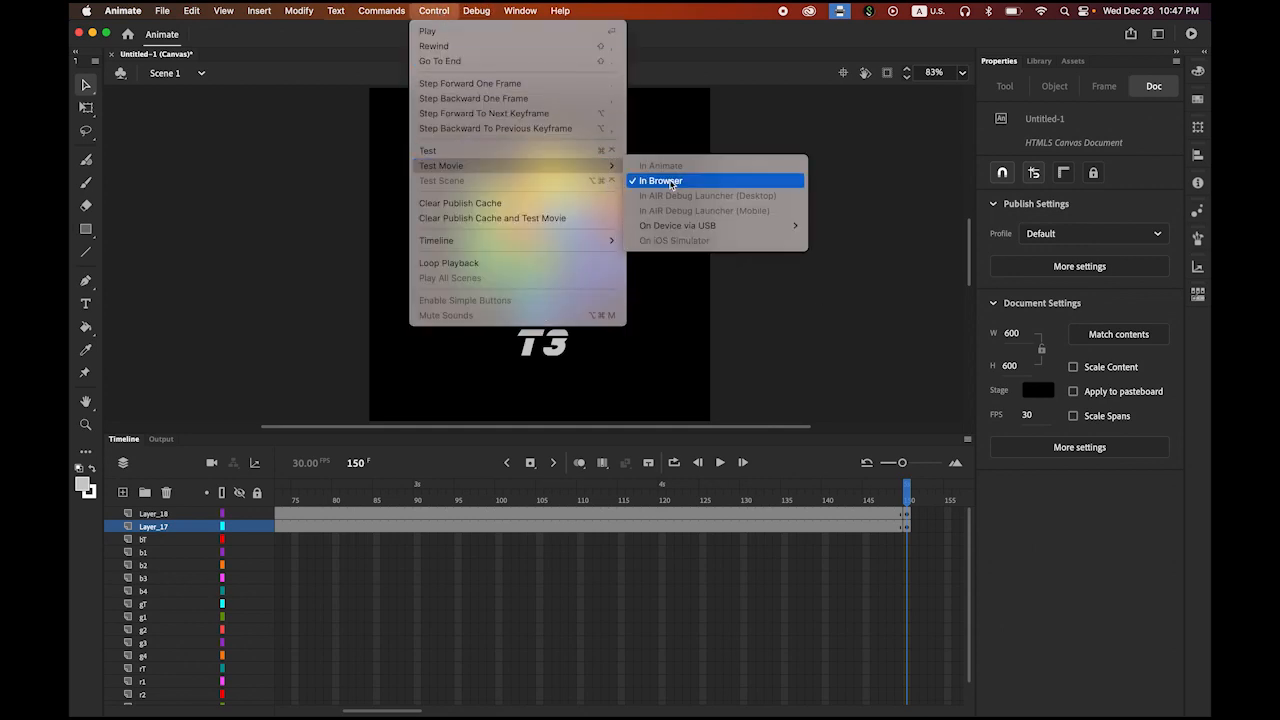
left_click(662, 180)
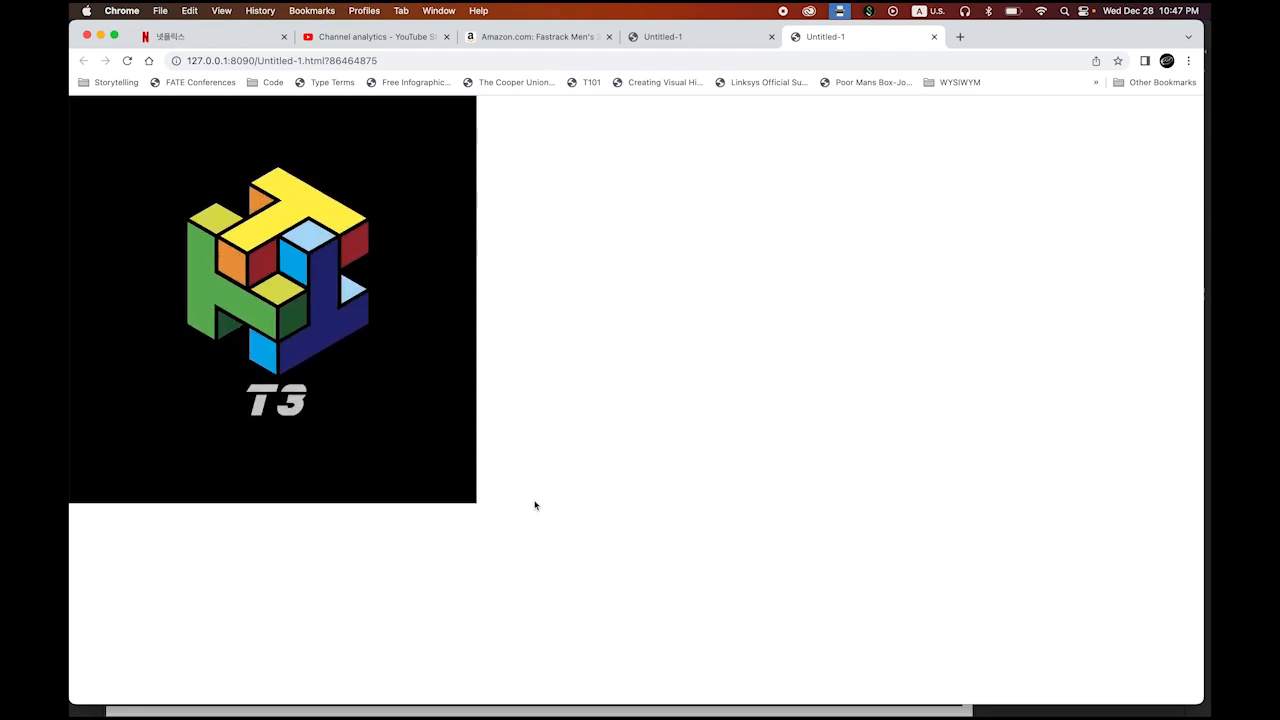
left_click(1037, 712)
left_click(125, 440)
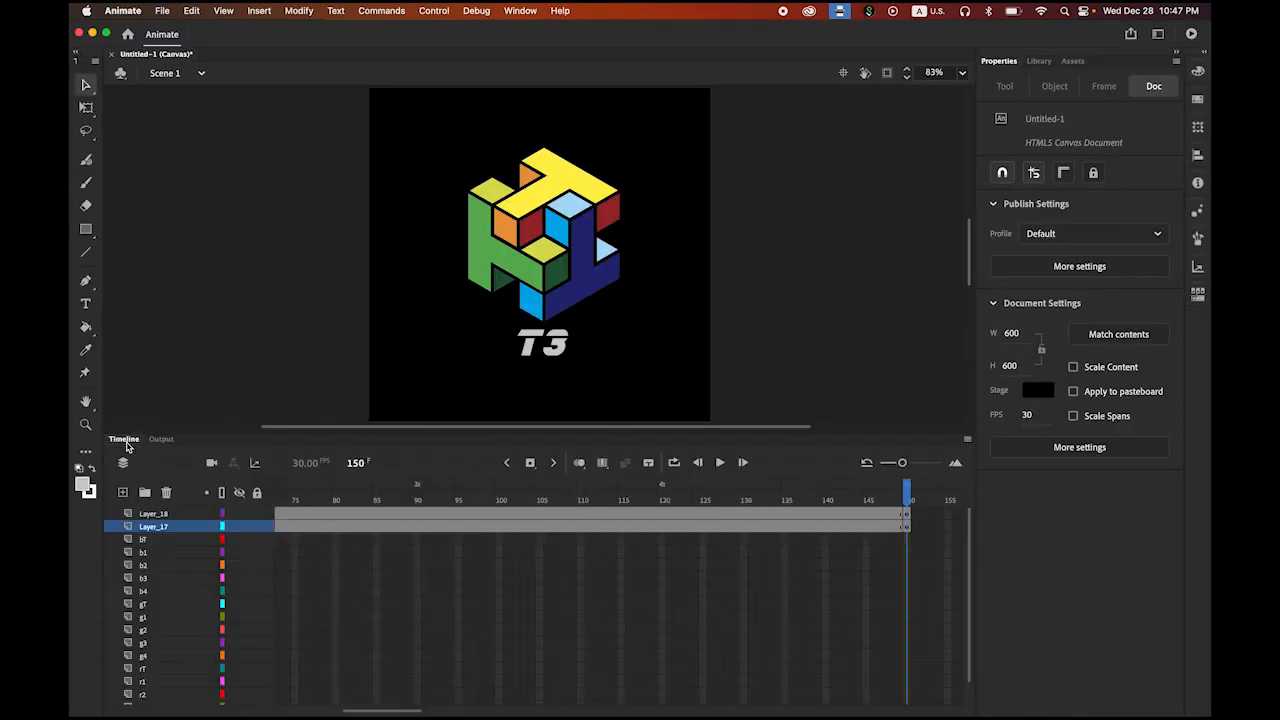
Step: Save the animation as an Animate document named t3.fla in the T3 folder
left_click(160, 10)
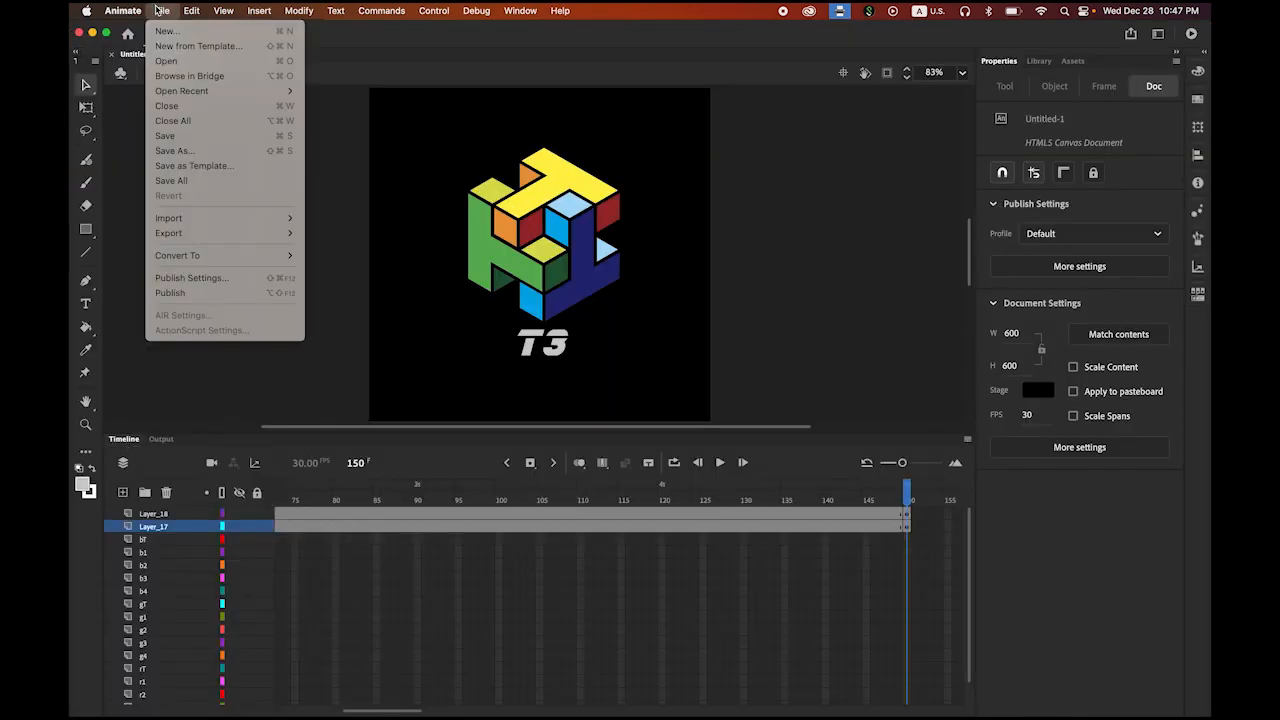
left_click(204, 152)
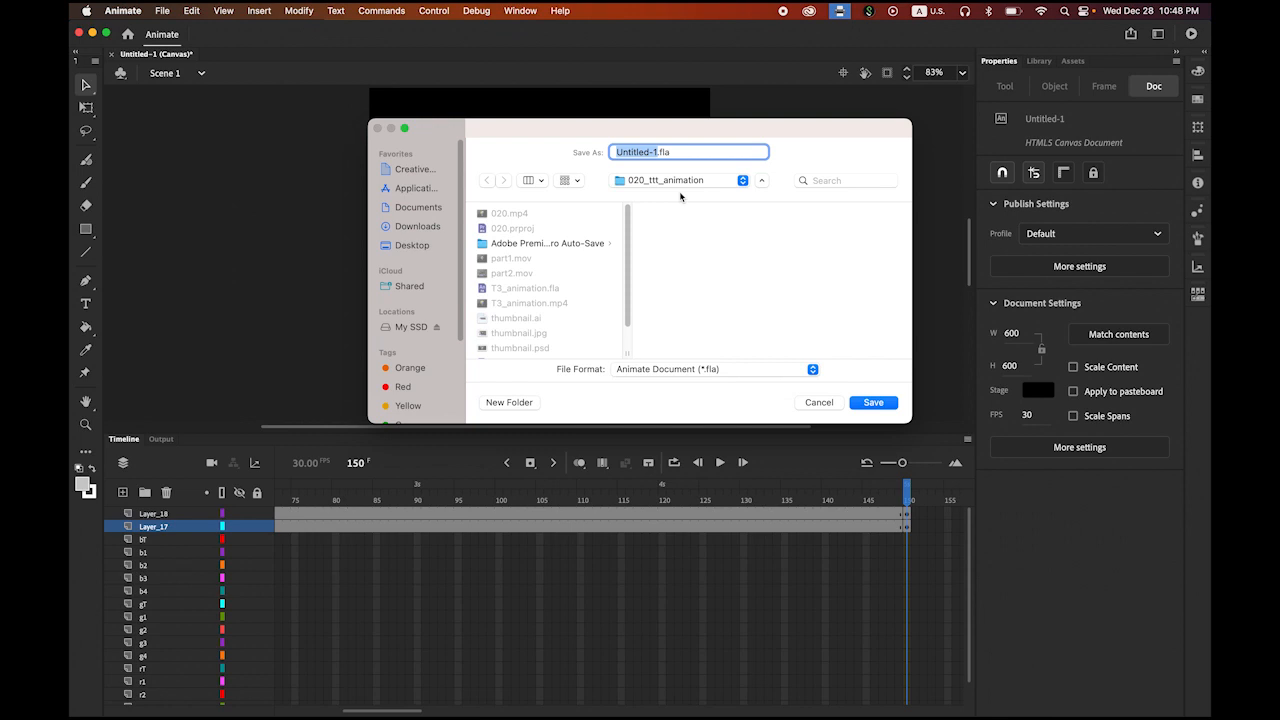
type("t3")
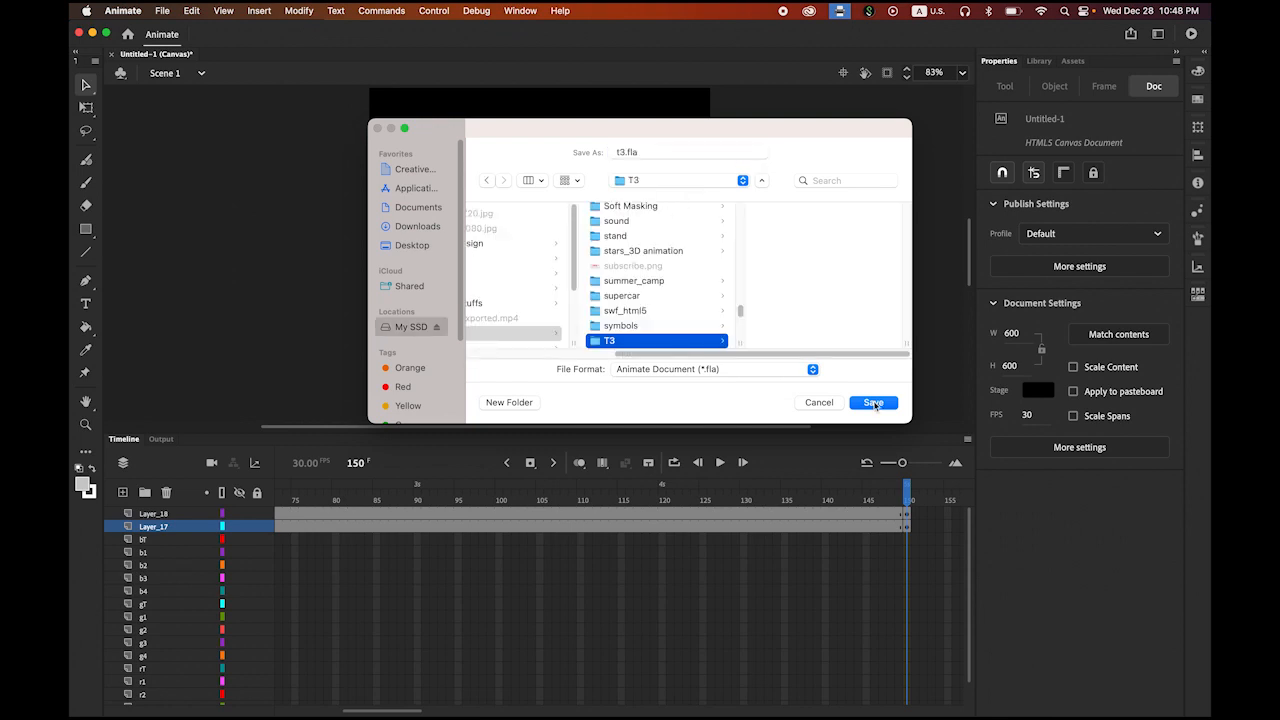
left_click(873, 403)
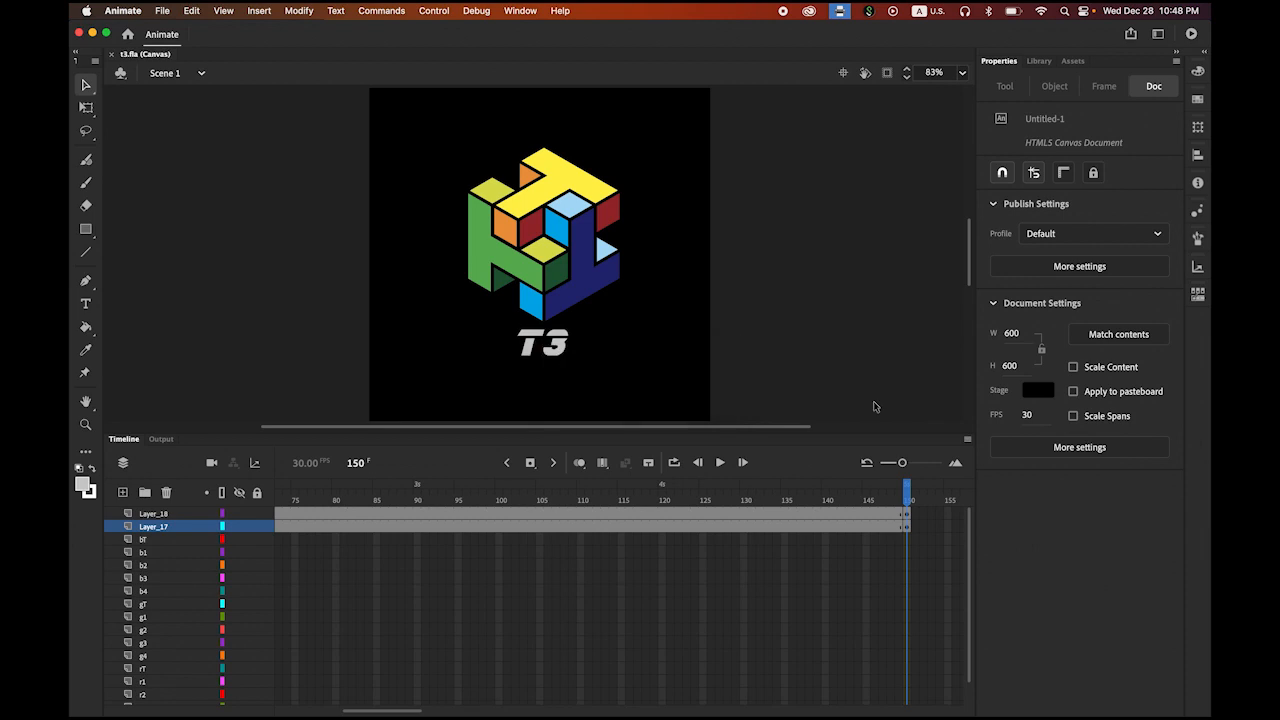
Step: Launch Adobe Media Encoder, bring its whole window into view, and switch back to Animate
mouse_move(900, 716)
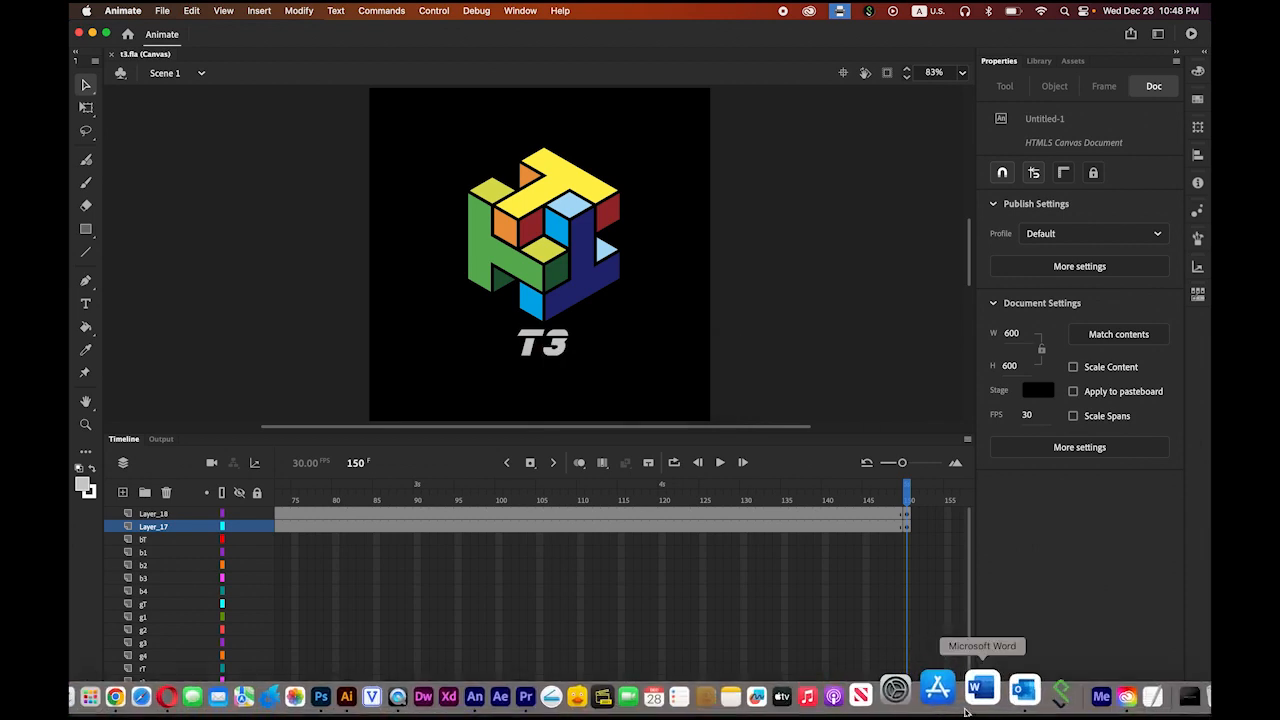
left_click(1065, 692)
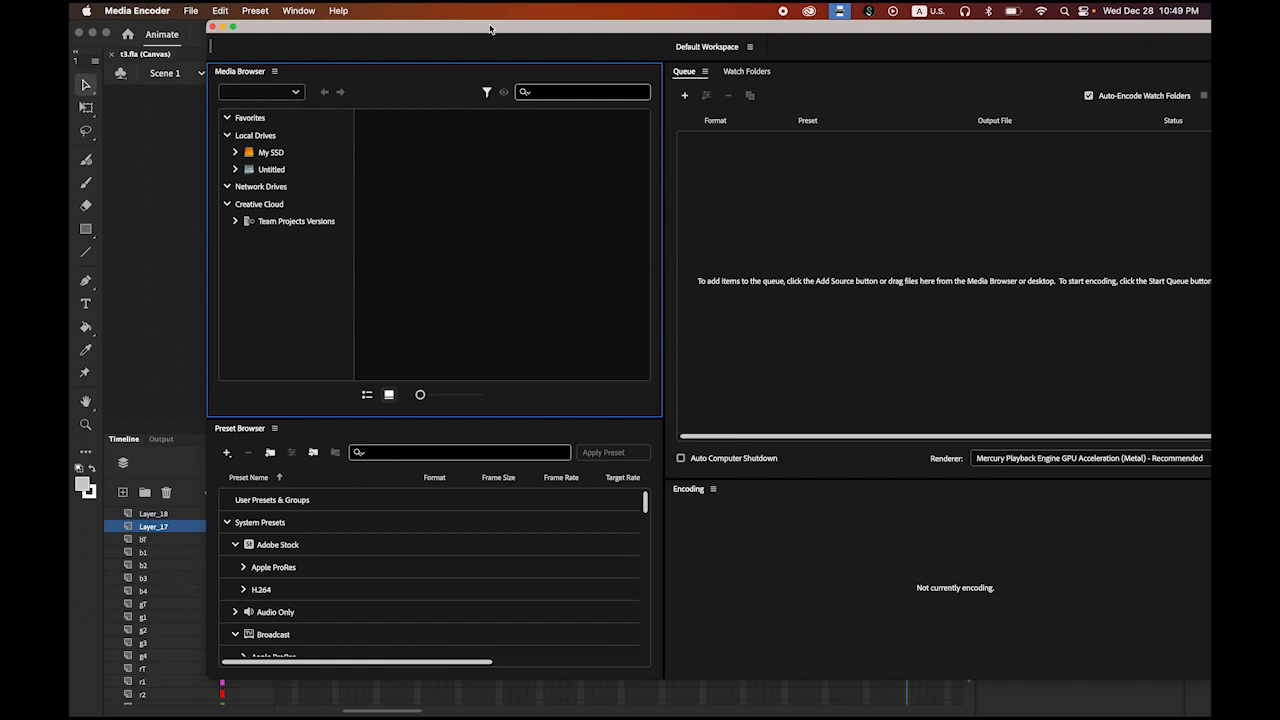
left_click_drag(490, 28, 376, 41)
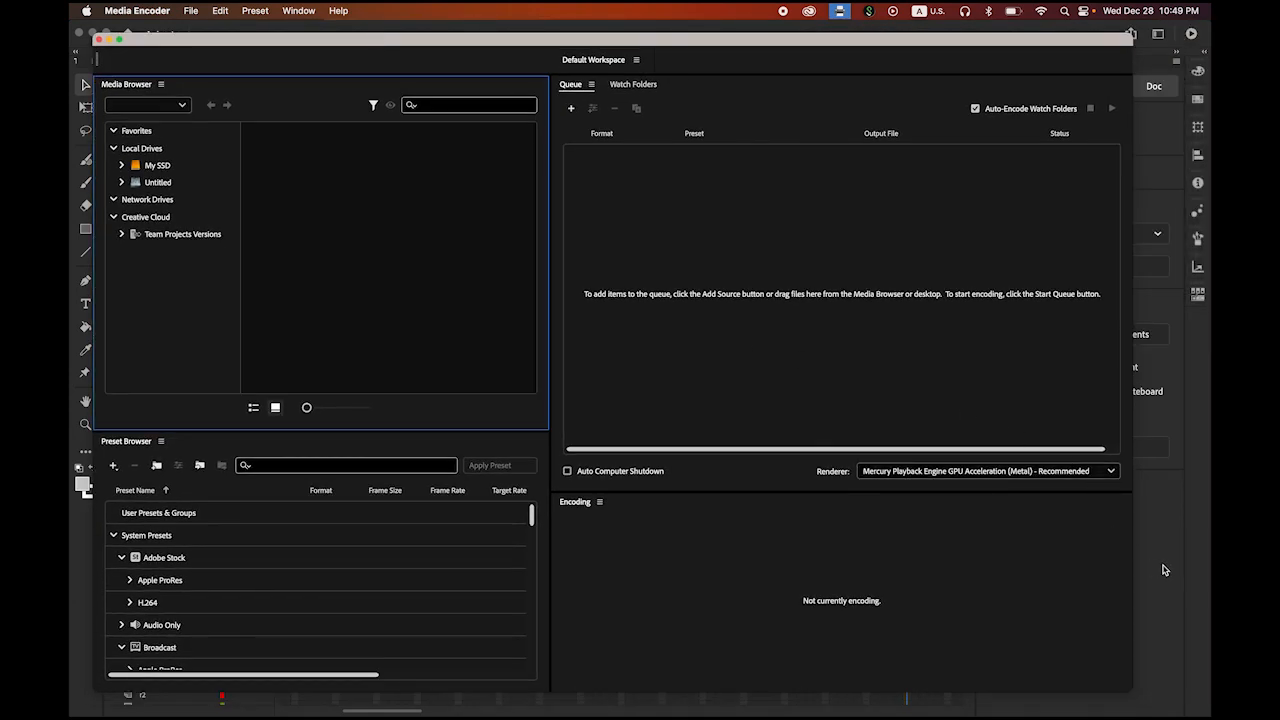
left_click(1163, 570)
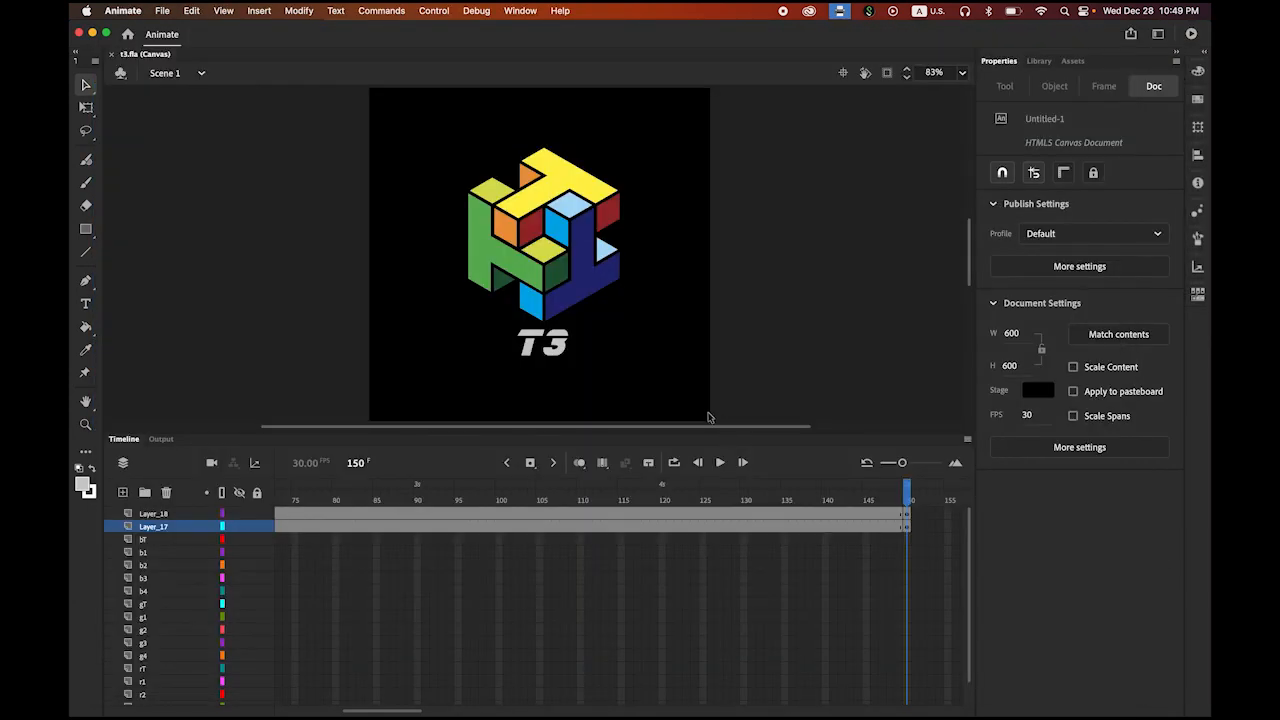
Step: Export the entire movie as an H.264 video named t3 in the T3 folder, with the Media Encoder render queue starting immediately
left_click(162, 10)
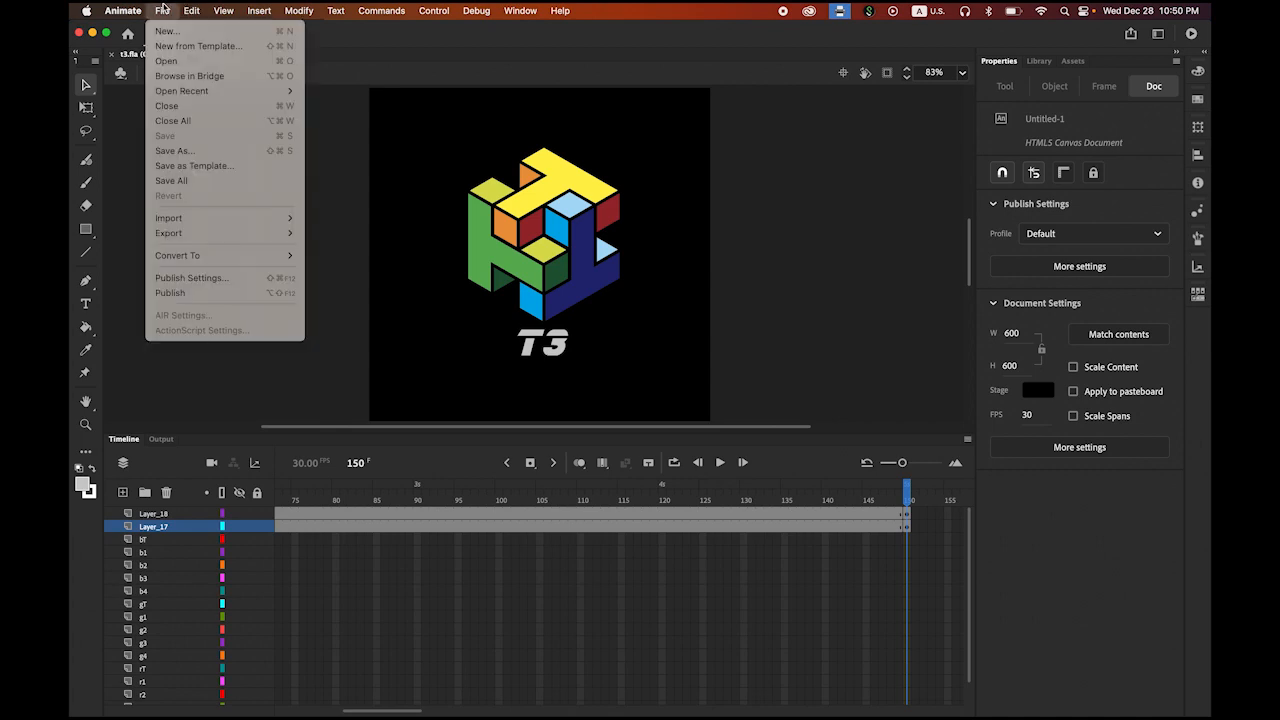
mouse_move(217, 236)
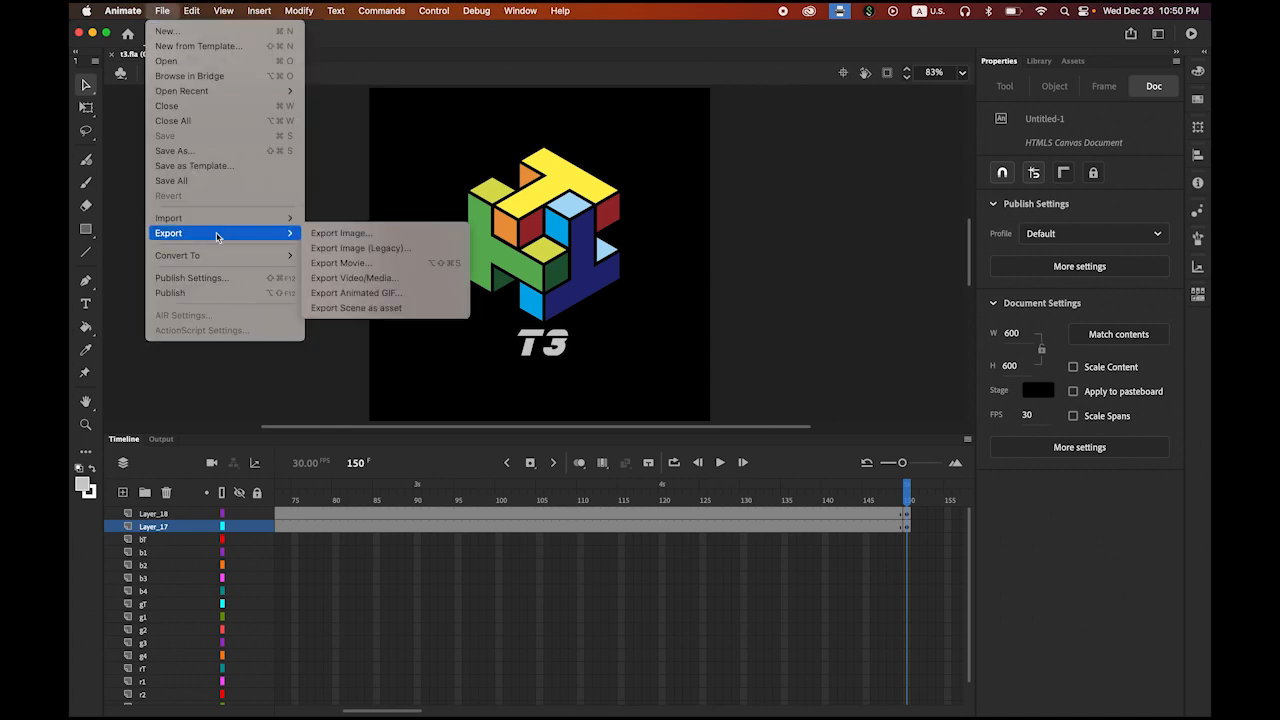
left_click(401, 285)
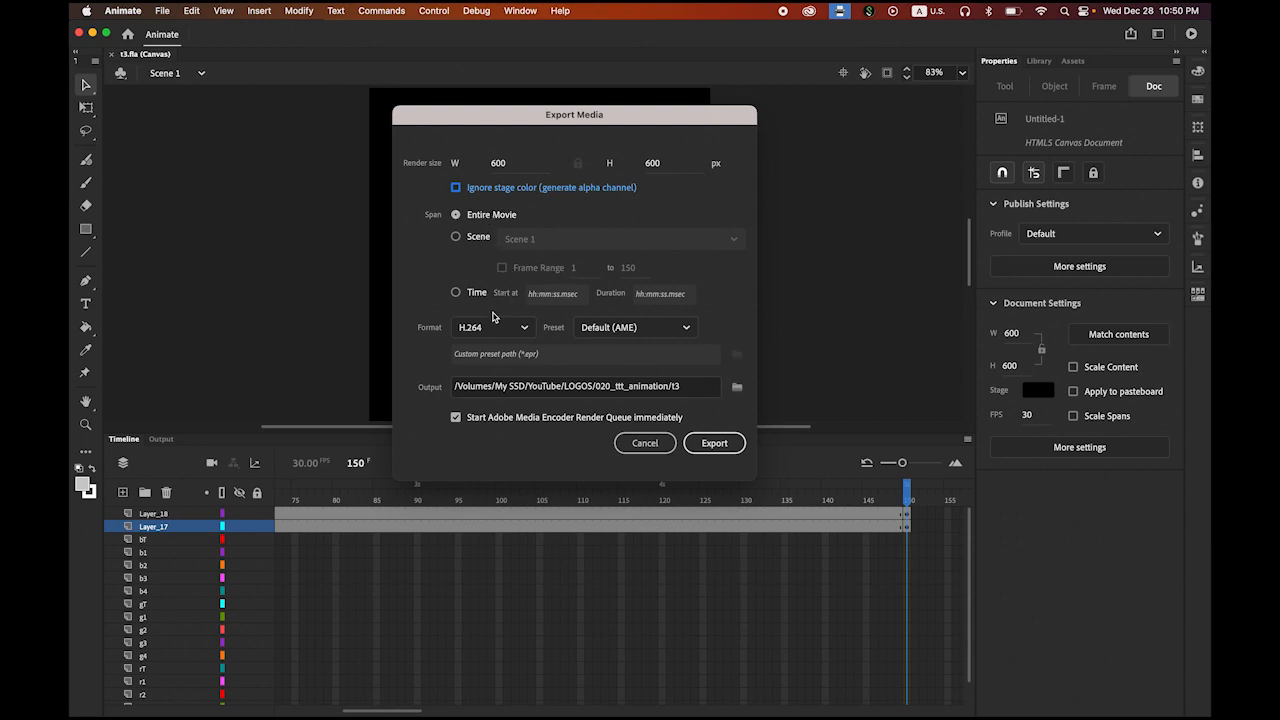
left_click(737, 389)
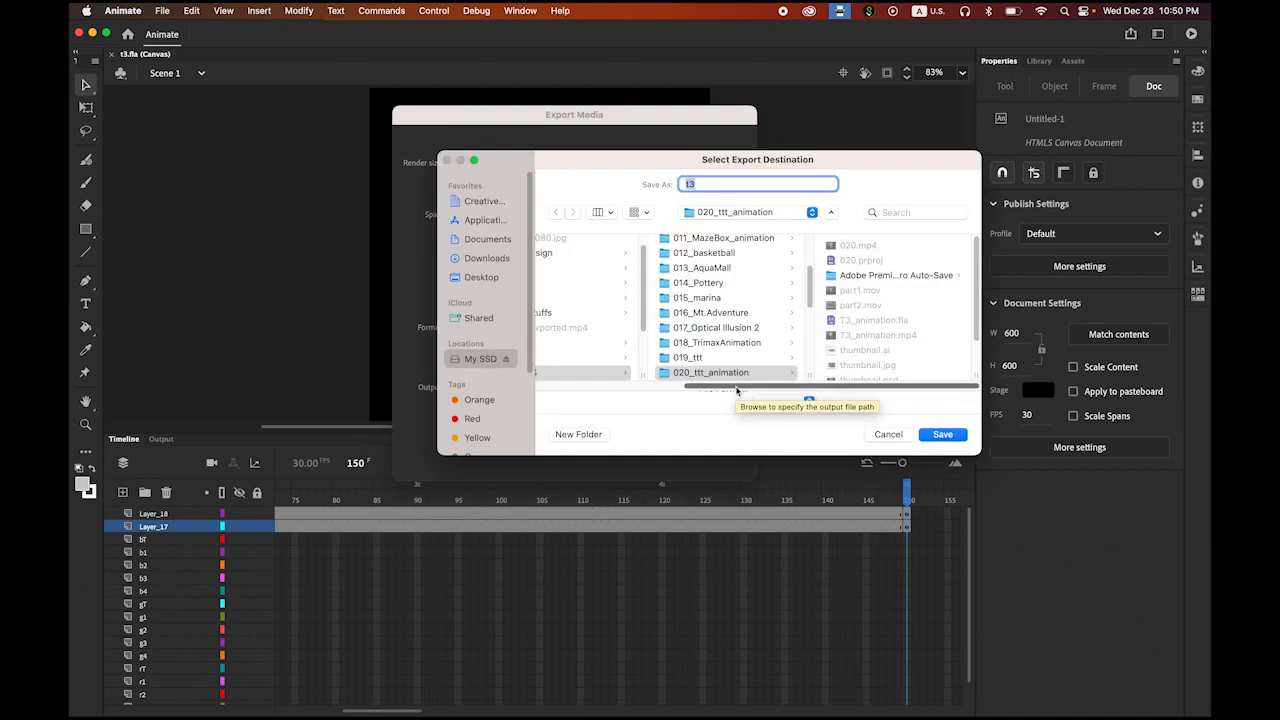
left_click(958, 437)
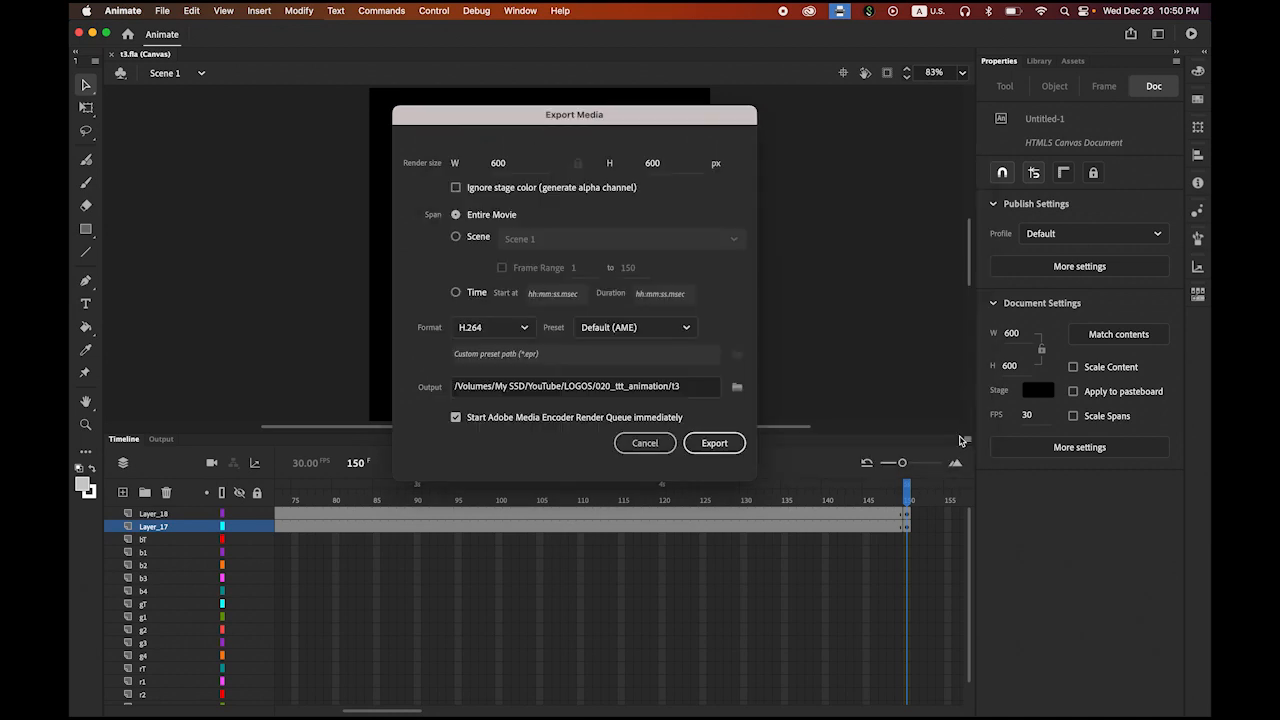
left_click(719, 443)
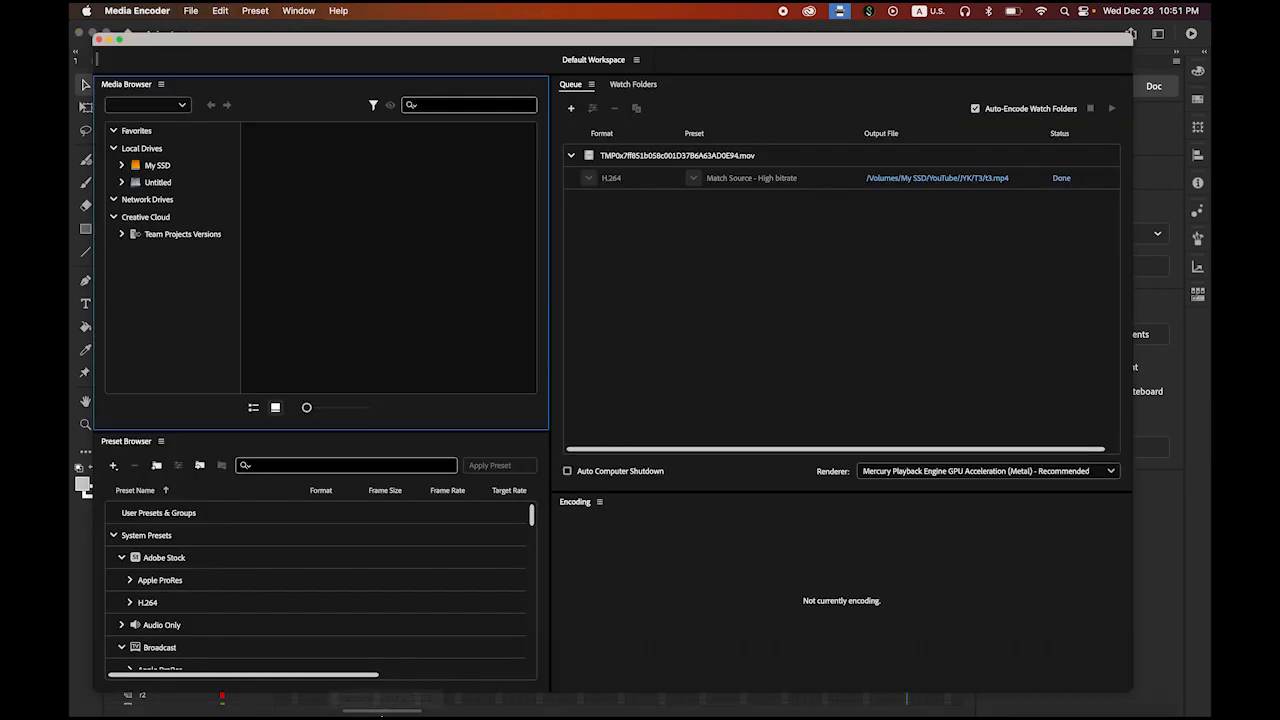
Step: Switch to Finder, preview the exported t3.mp4 in the T3 folder, and replay it to check the animation
mouse_move(381, 716)
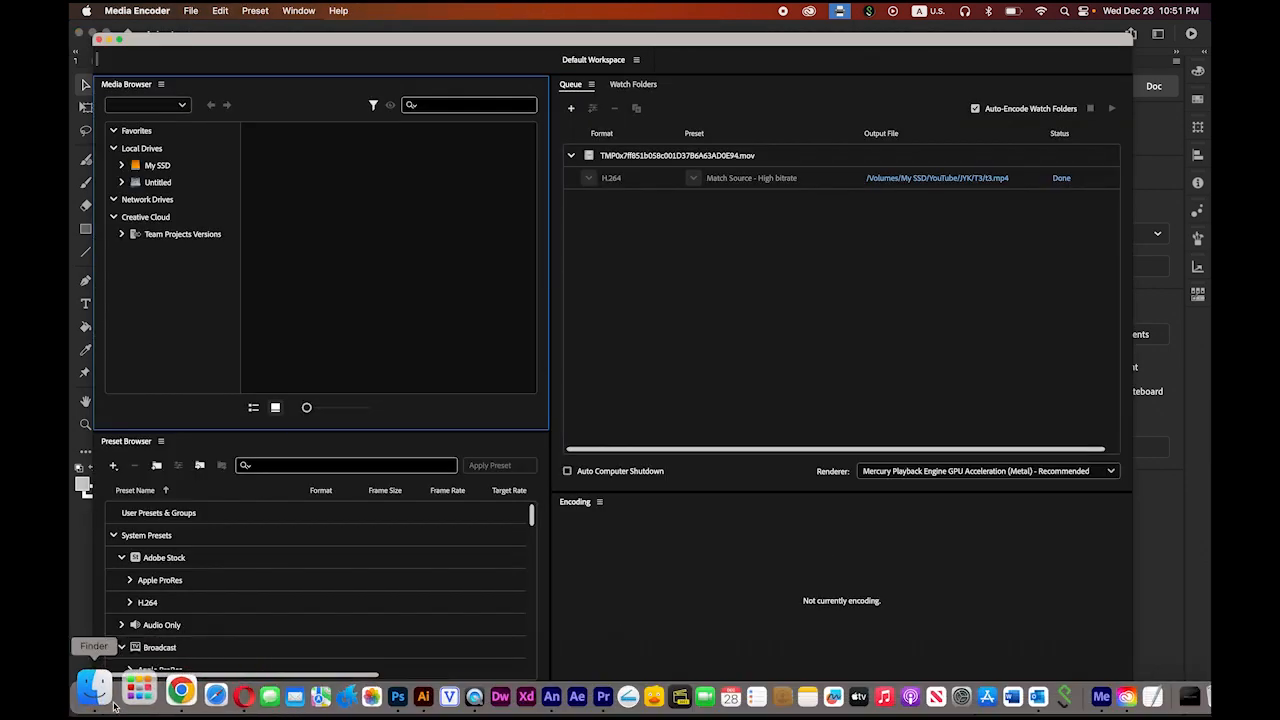
left_click(103, 700)
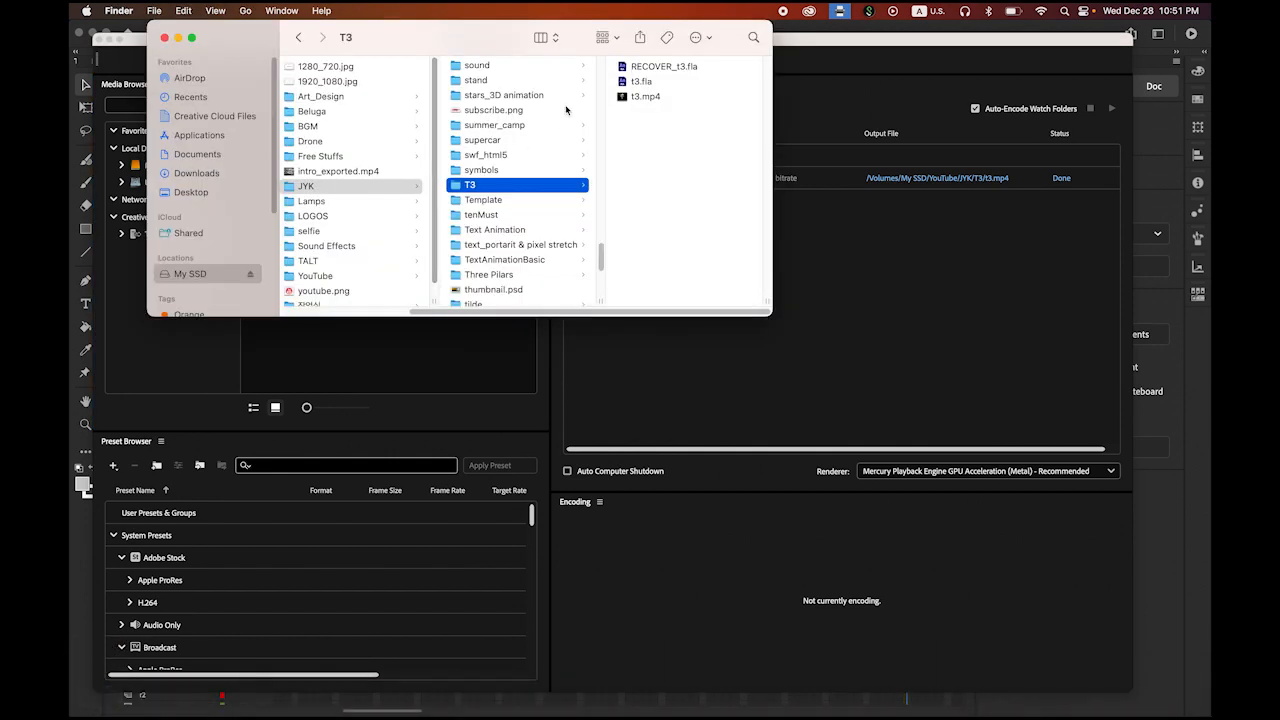
left_click(621, 97)
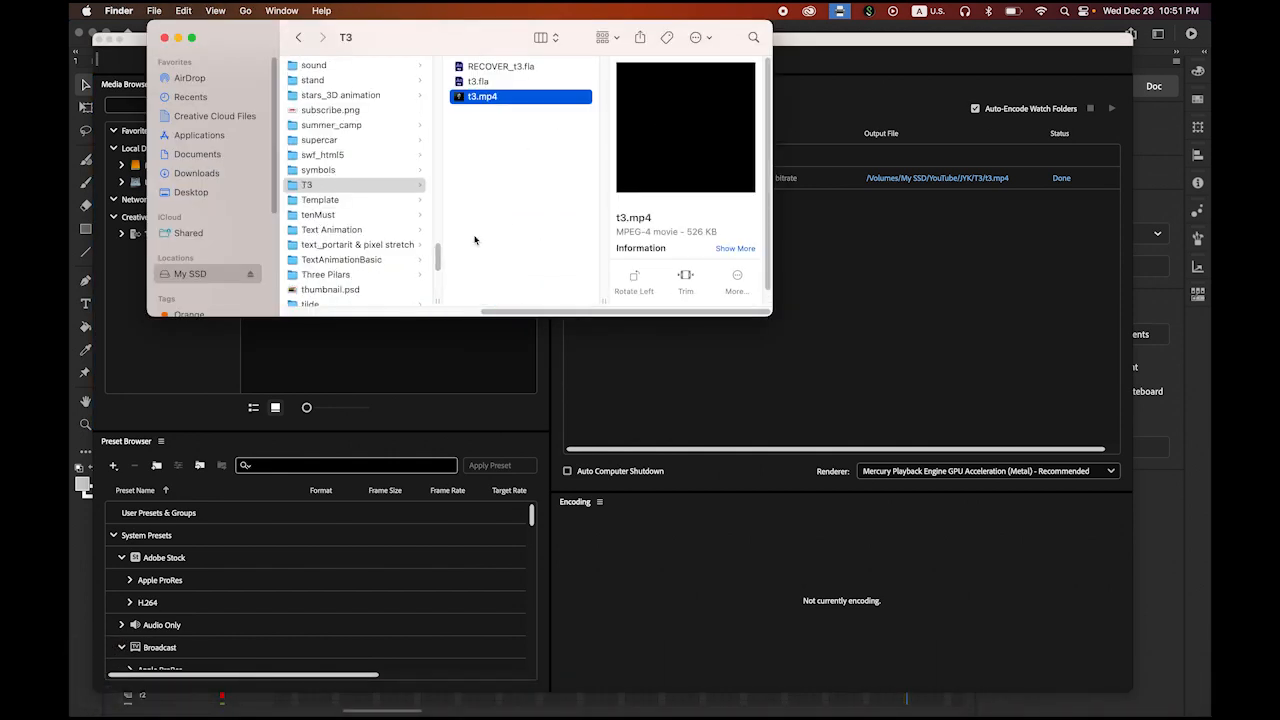
key("space")
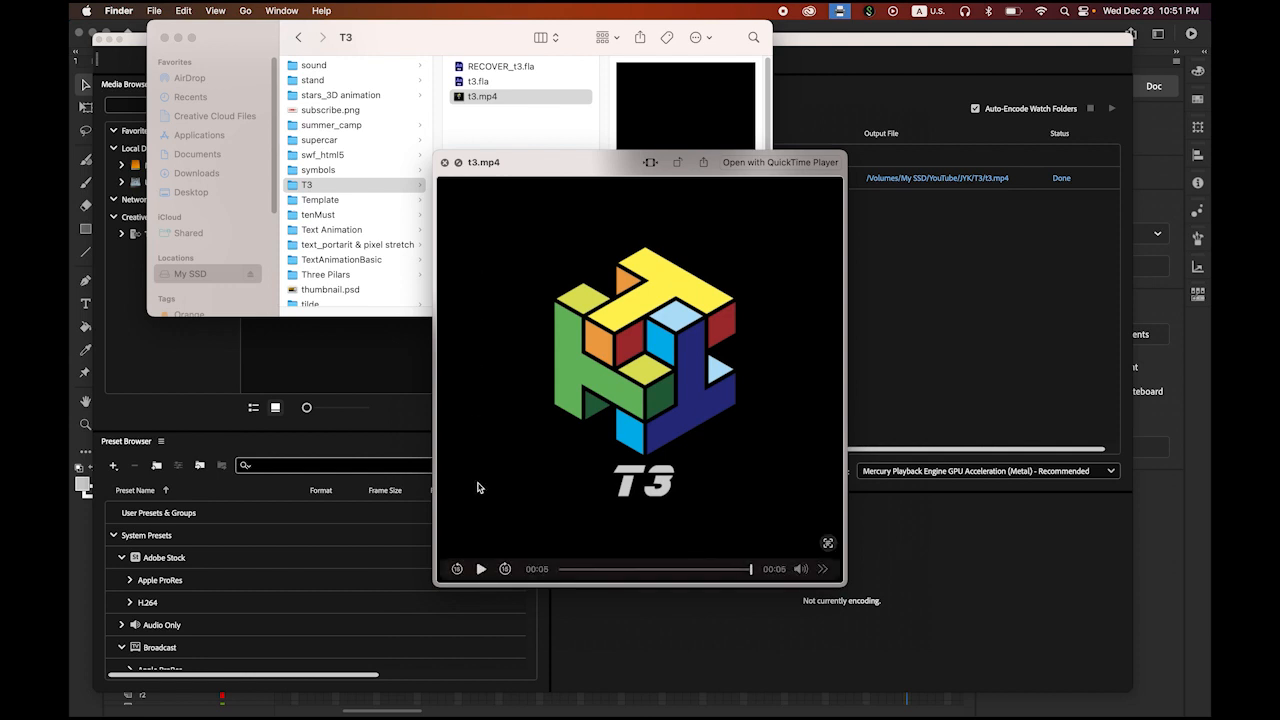
left_click(480, 566)
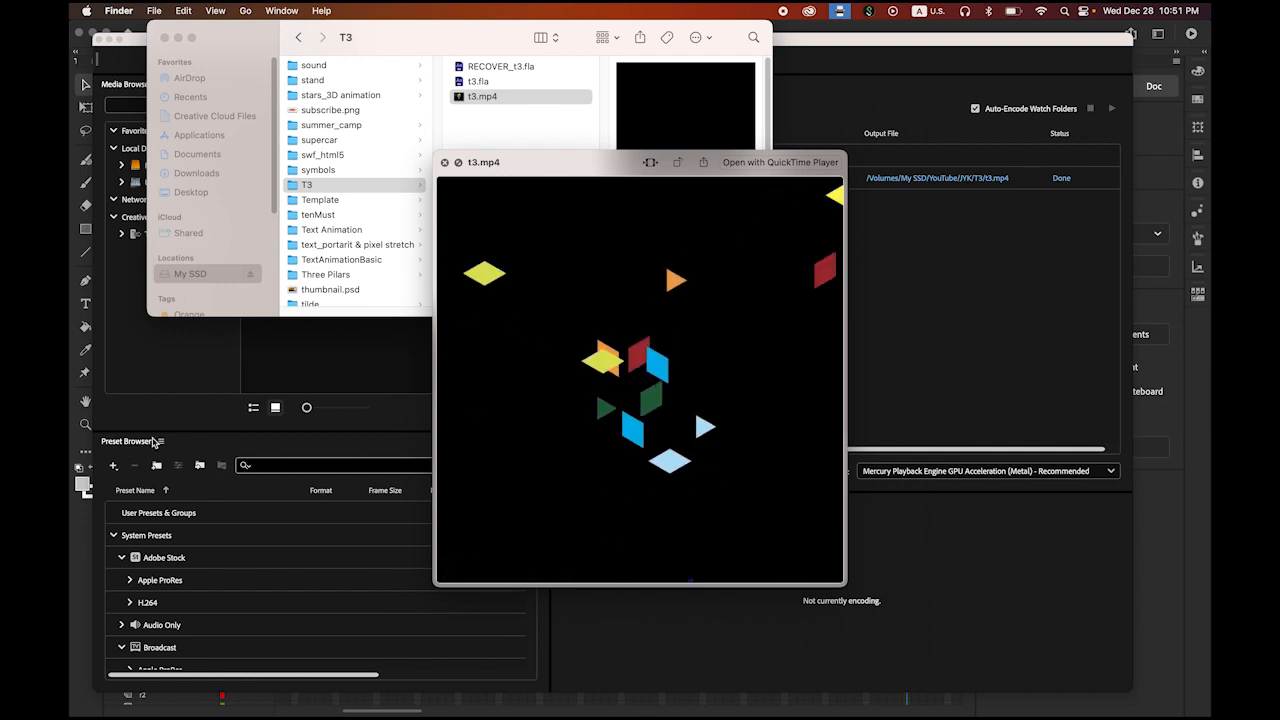